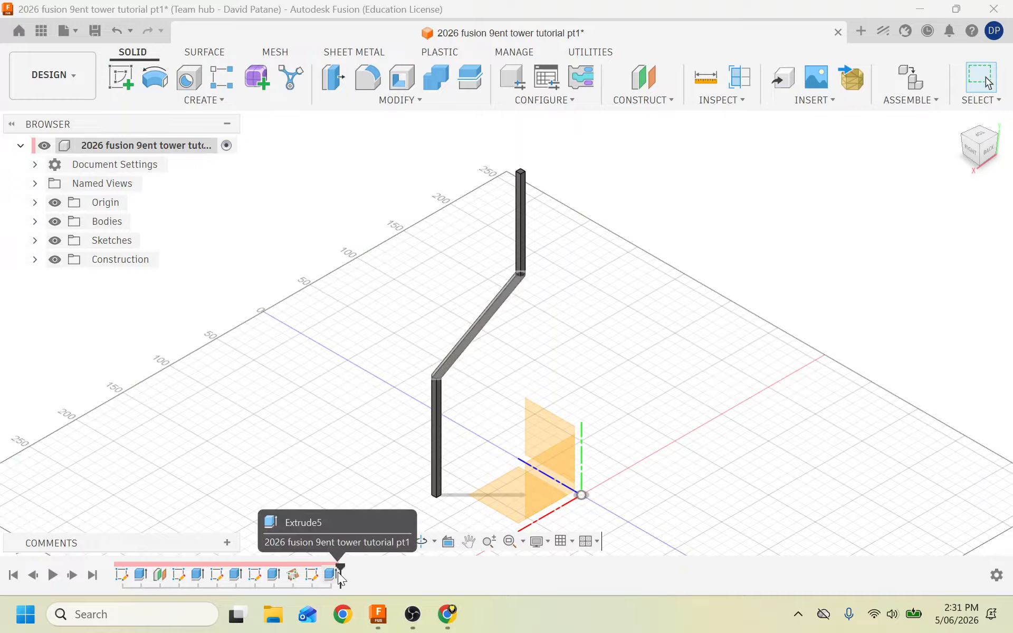
# Reopen Sketch6 from the design history for editing.
pyautogui.click(341, 572)
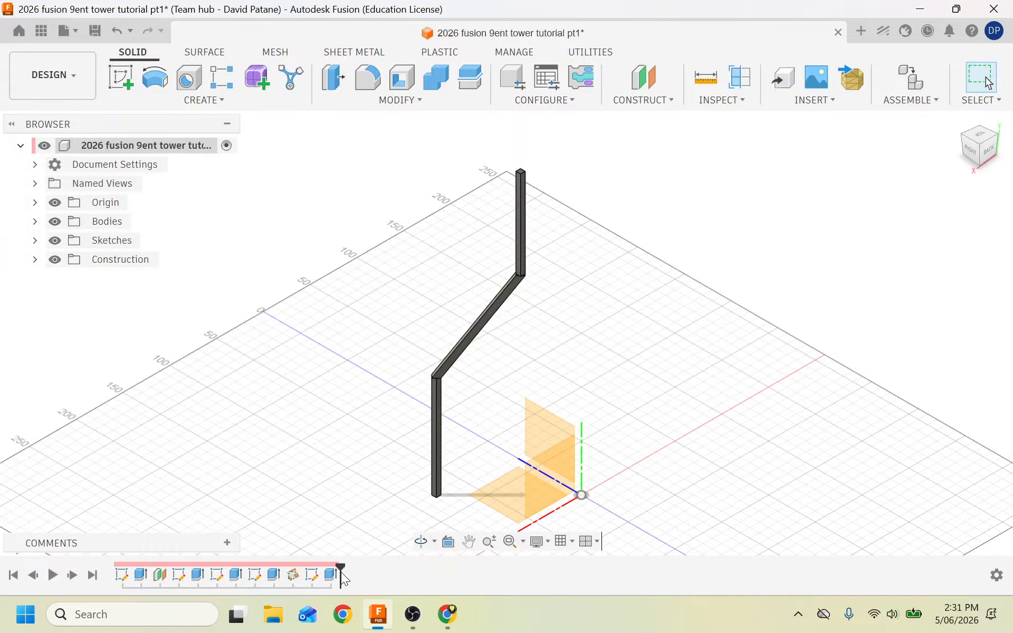
pyautogui.click(309, 577)
pyautogui.rightClick(309, 577)
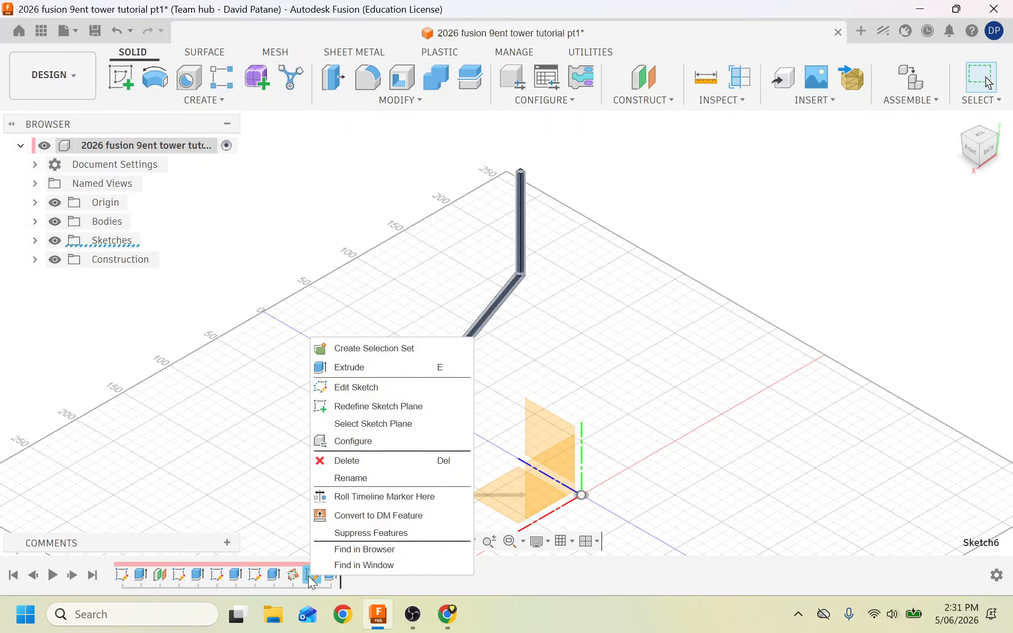
pyautogui.click(371, 390)
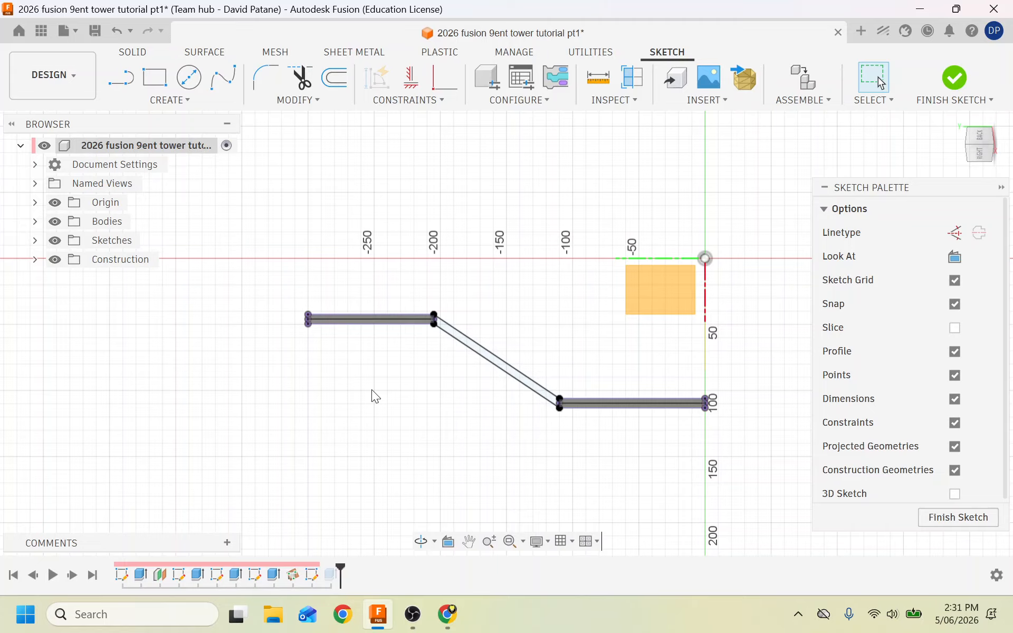
# Select the diagonal strut line and try dragging its upper endpoint.
pyautogui.click(488, 364)
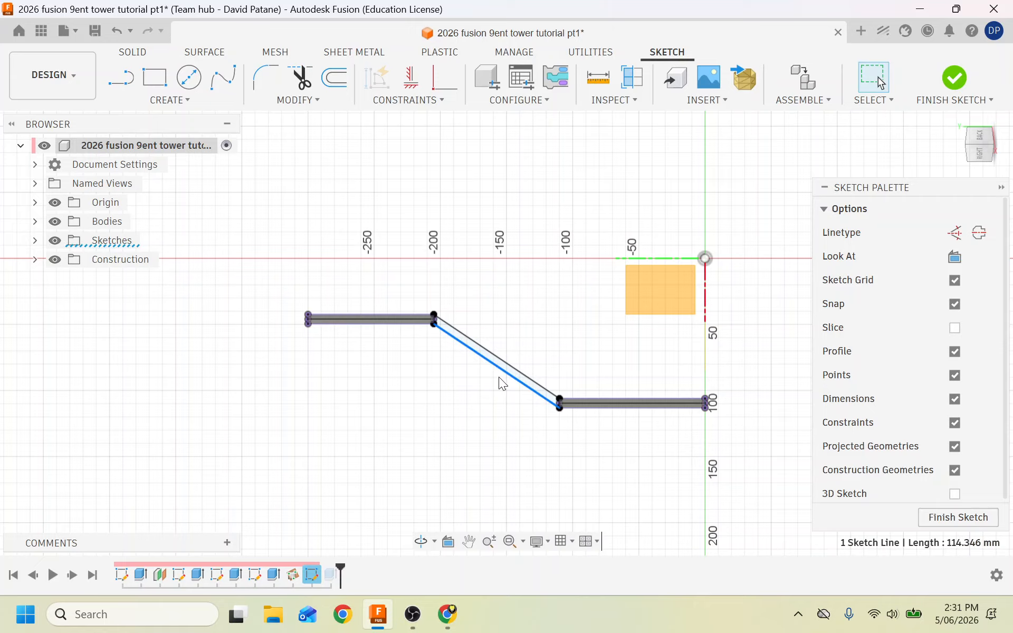
pyautogui.click(434, 324)
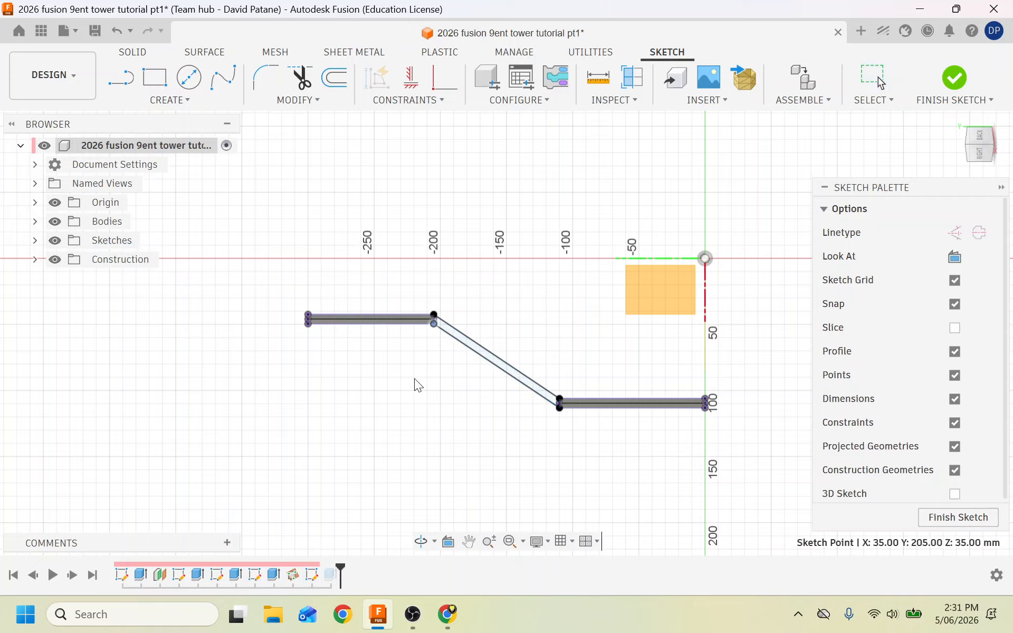
pyautogui.click(435, 328)
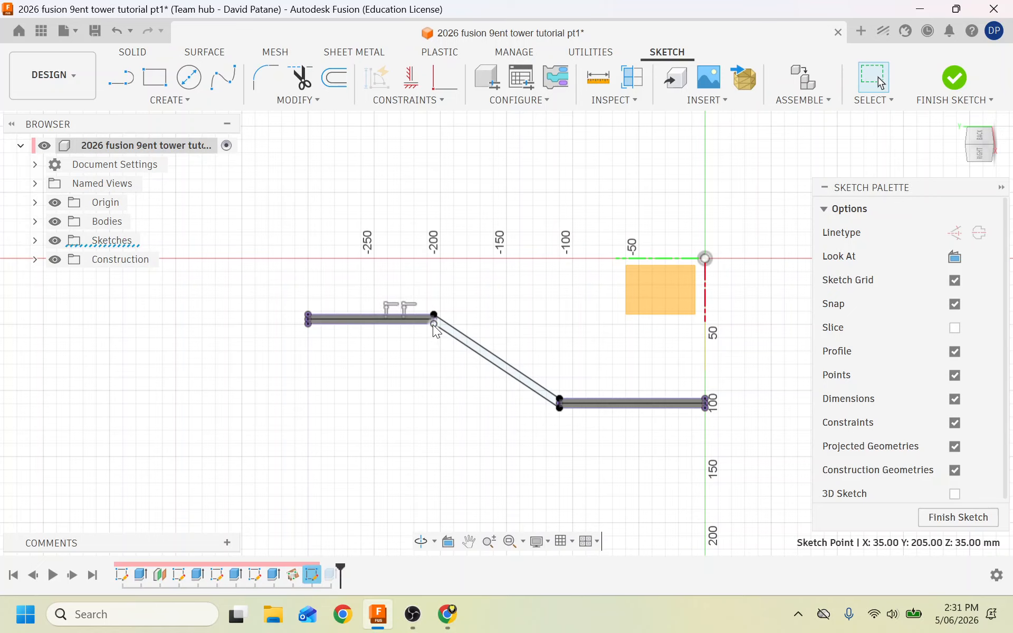
pyautogui.moveTo(432, 324)
pyautogui.mouseDown()
pyautogui.moveTo(425, 407)
pyautogui.moveTo(448, 296)
pyautogui.mouseUp()
pyautogui.scroll(5, 448, 296)
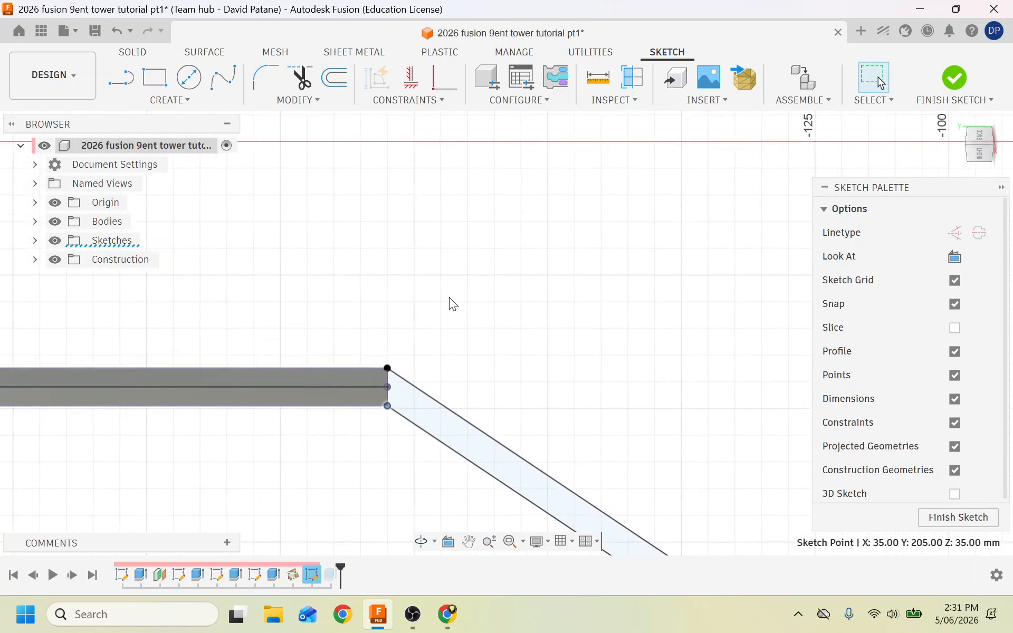
# Try moving the upper diagonal edge line with Move, then cancel it.
pyautogui.click(395, 387)
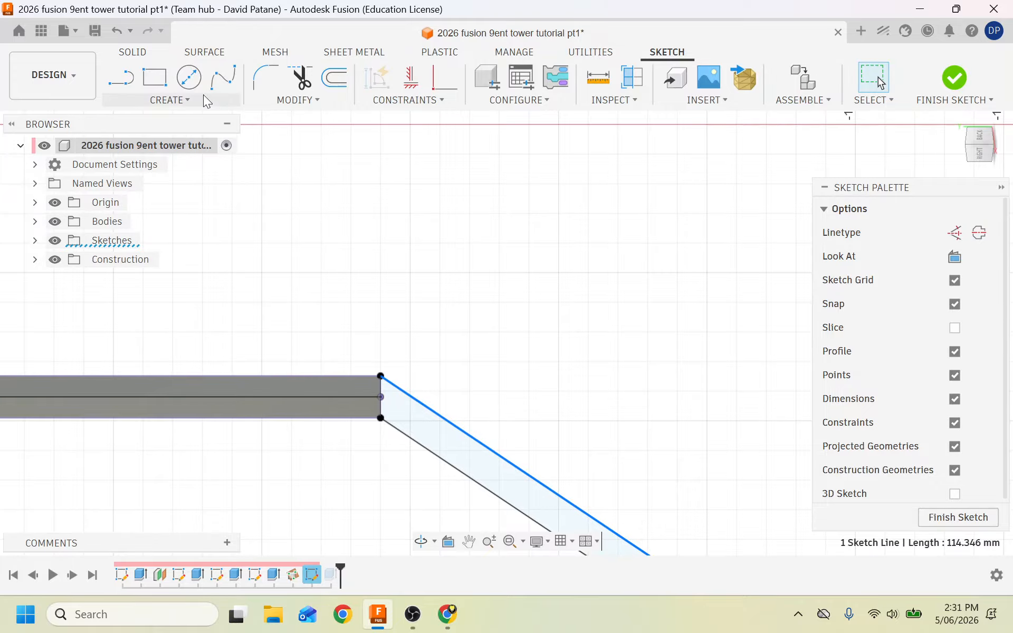
pyautogui.click(263, 100)
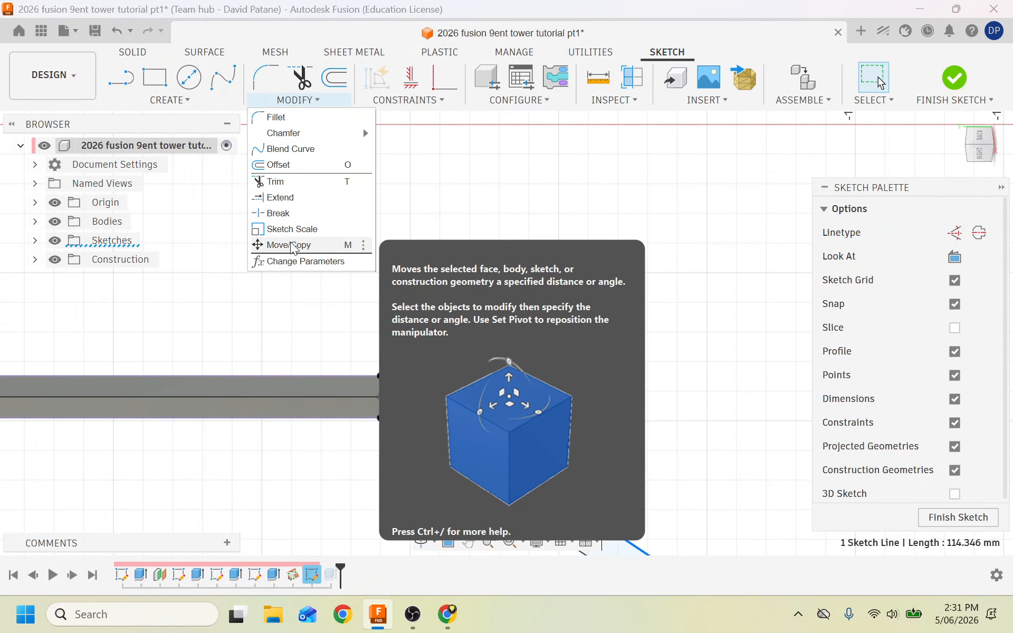
pyautogui.click(303, 245)
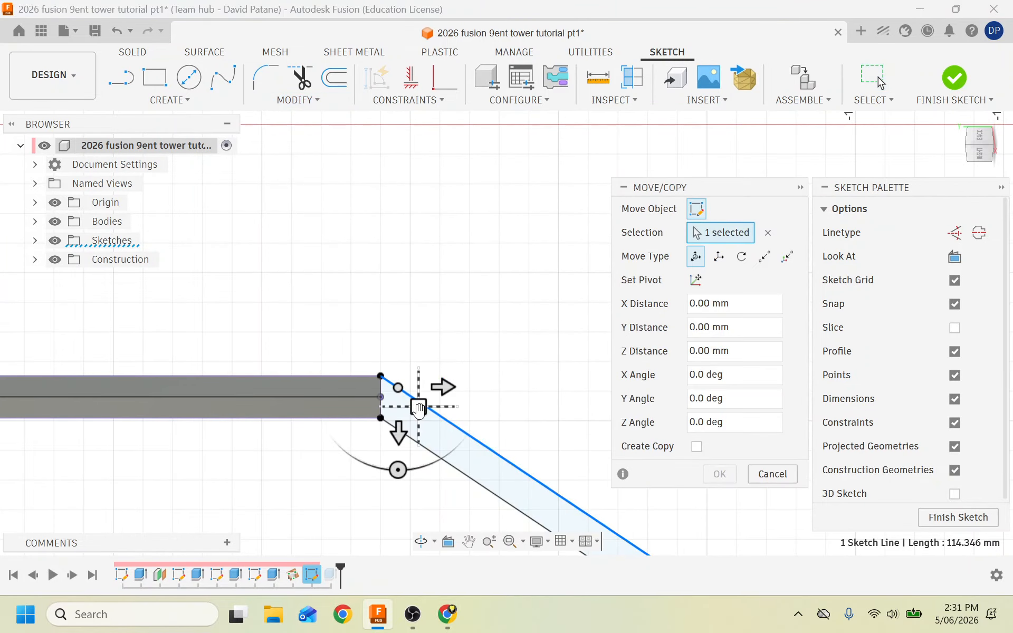
pyautogui.moveTo(419, 406); pyautogui.dragTo(441, 316)
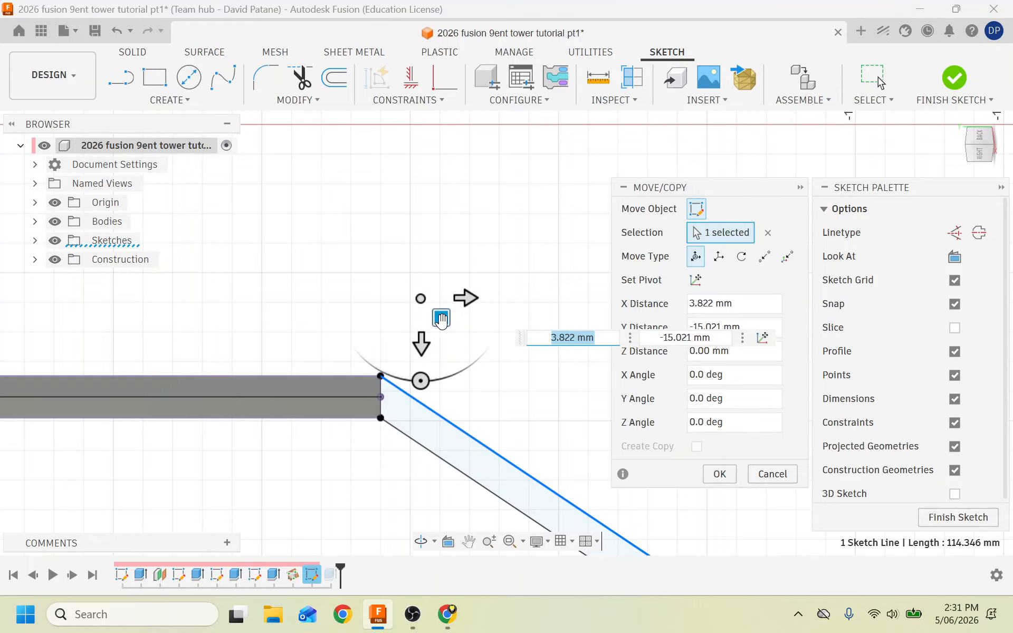
pyautogui.click(772, 473)
# Finish the sketch, return to the home view, and roll the timeline back to after Extrude4.
pyautogui.scroll(-5, 404, 439)
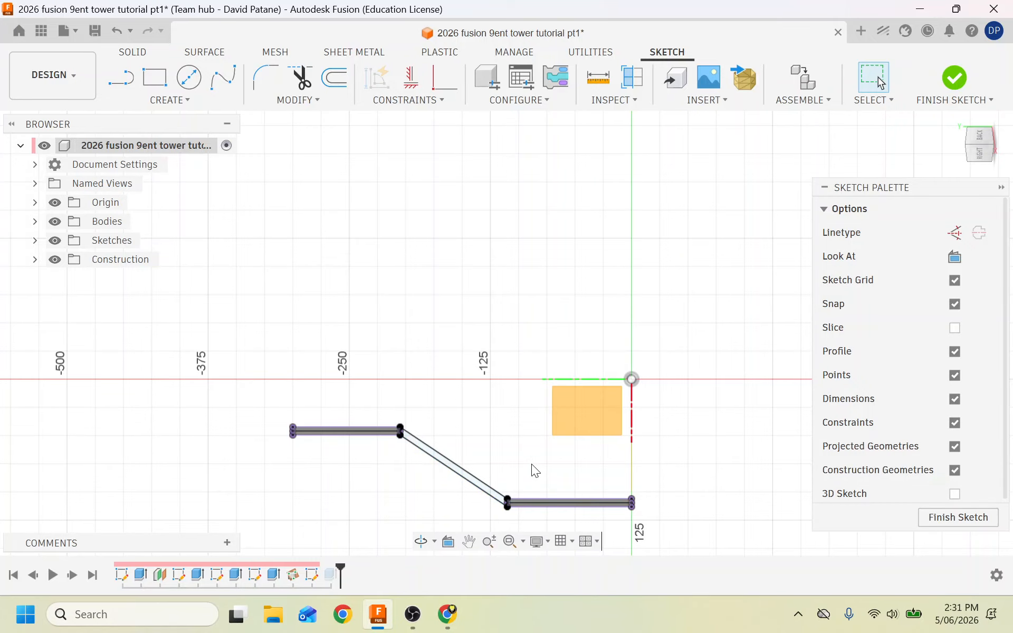
pyautogui.click(954, 78)
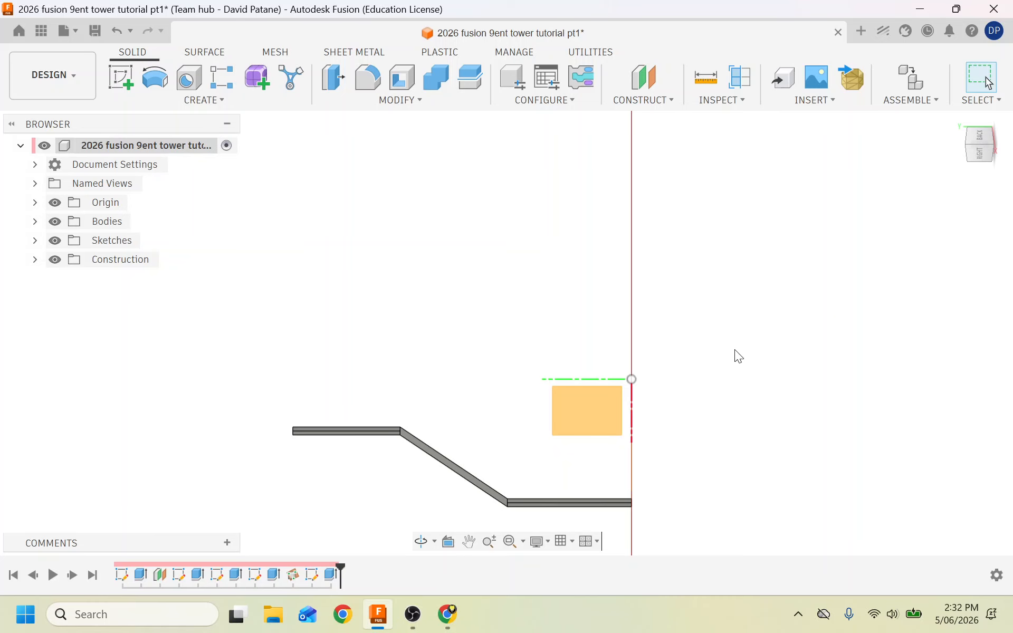
pyautogui.click(957, 123)
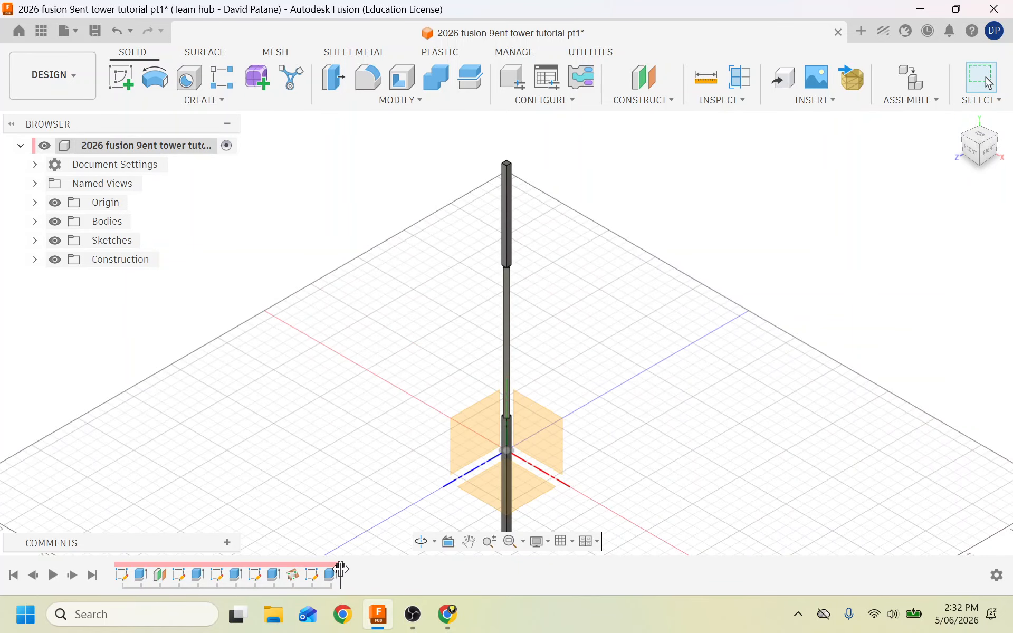
pyautogui.moveTo(340, 568); pyautogui.dragTo(283, 570)
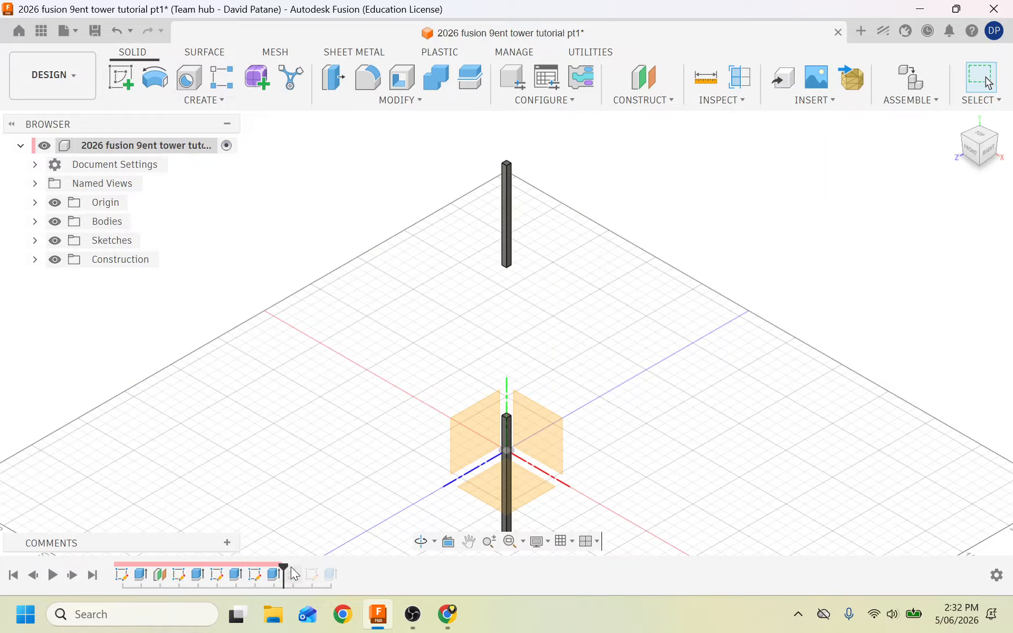
pyautogui.rightClick(237, 577)
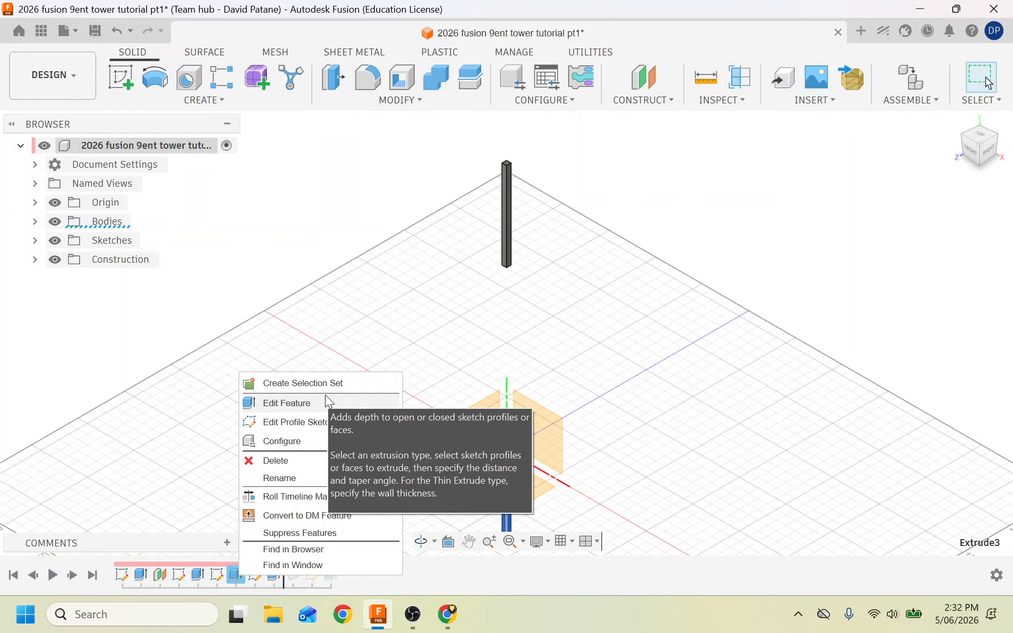
pyautogui.click(447, 614)
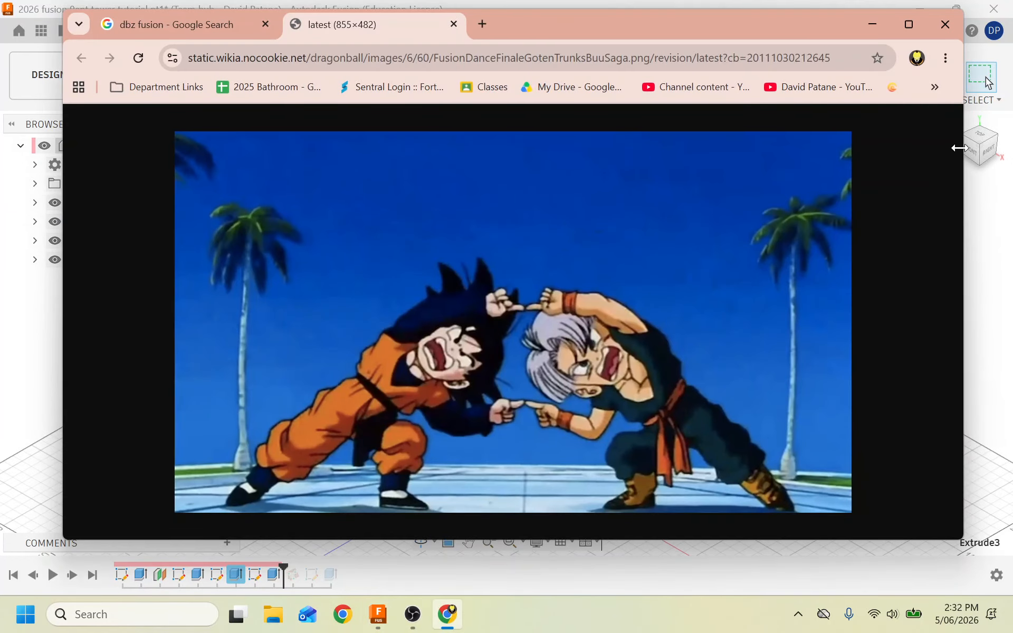
# Minimize the Chrome image window to bring Fusion back.
pyautogui.click(873, 24)
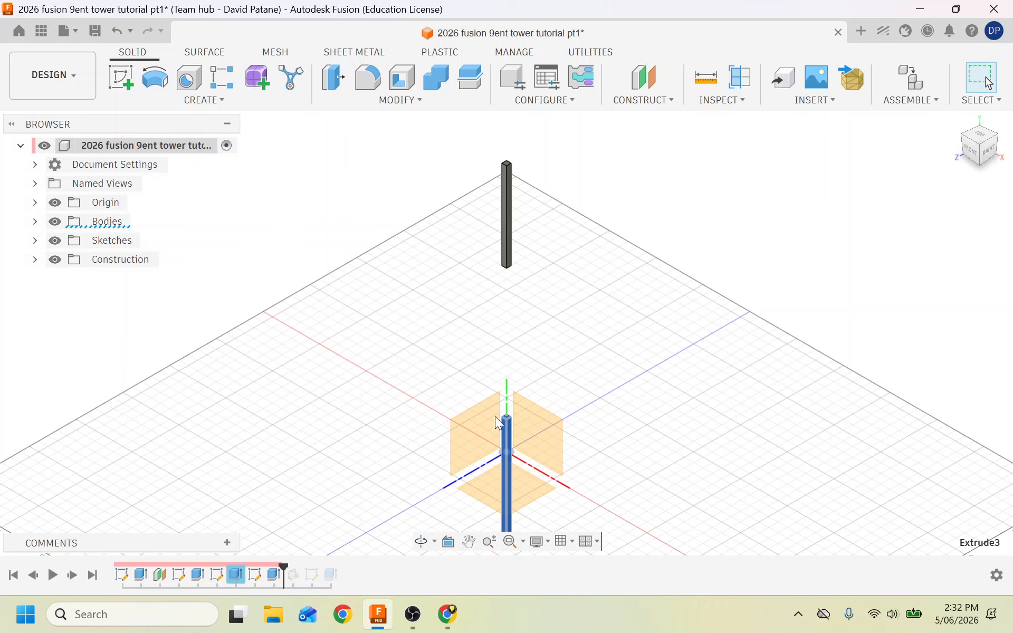
# Orbit toward the right side, deselect Extrude3, and start Construct > Plane Through Three Points.
pyautogui.moveTo(978, 147); pyautogui.dragTo(951, 146)
pyautogui.click(769, 366)
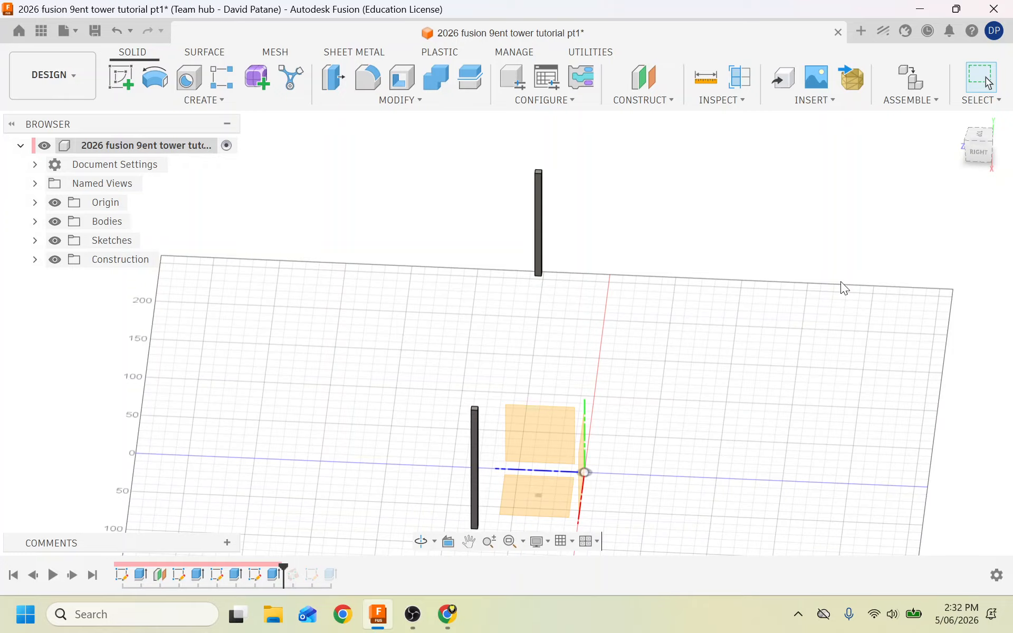
pyautogui.click(626, 101)
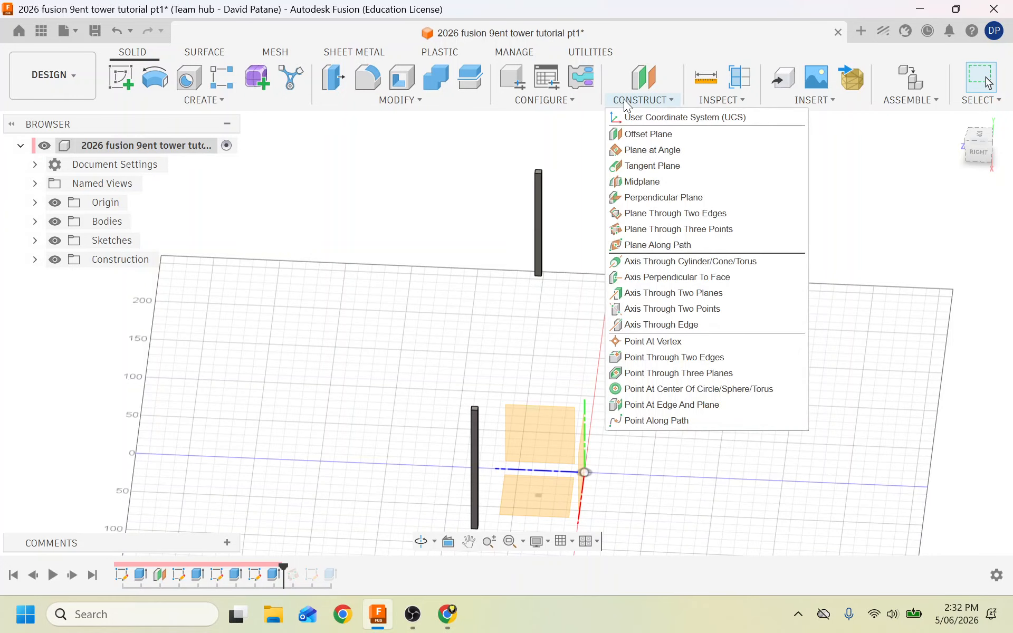
pyautogui.click(663, 230)
# Create a construction plane through three column-top vertices, checking it from a corner view.
pyautogui.scroll(5, 464, 456)
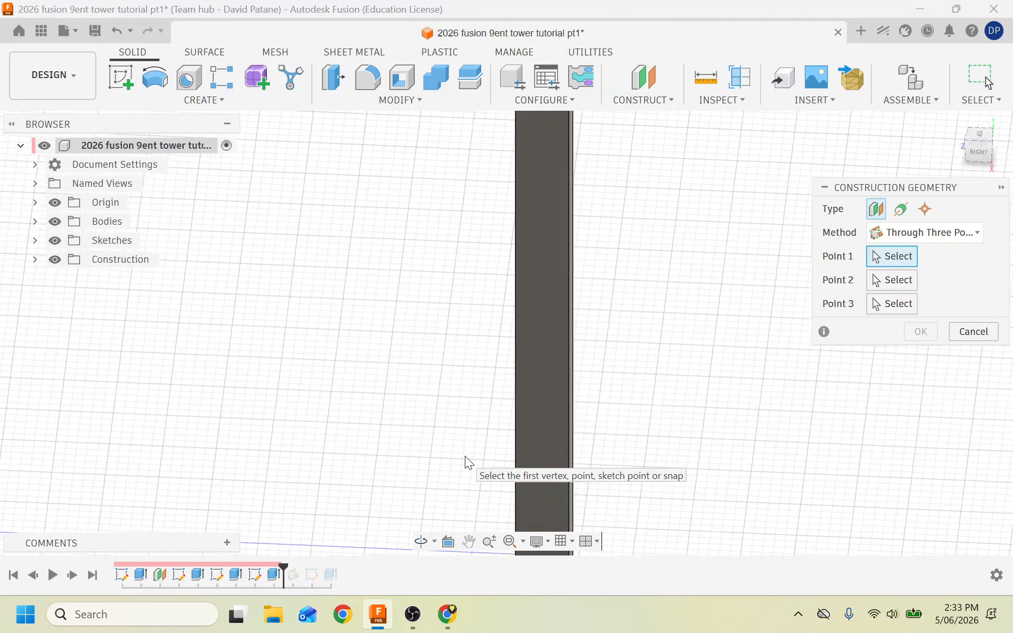
pyautogui.scroll(-5, 465, 456)
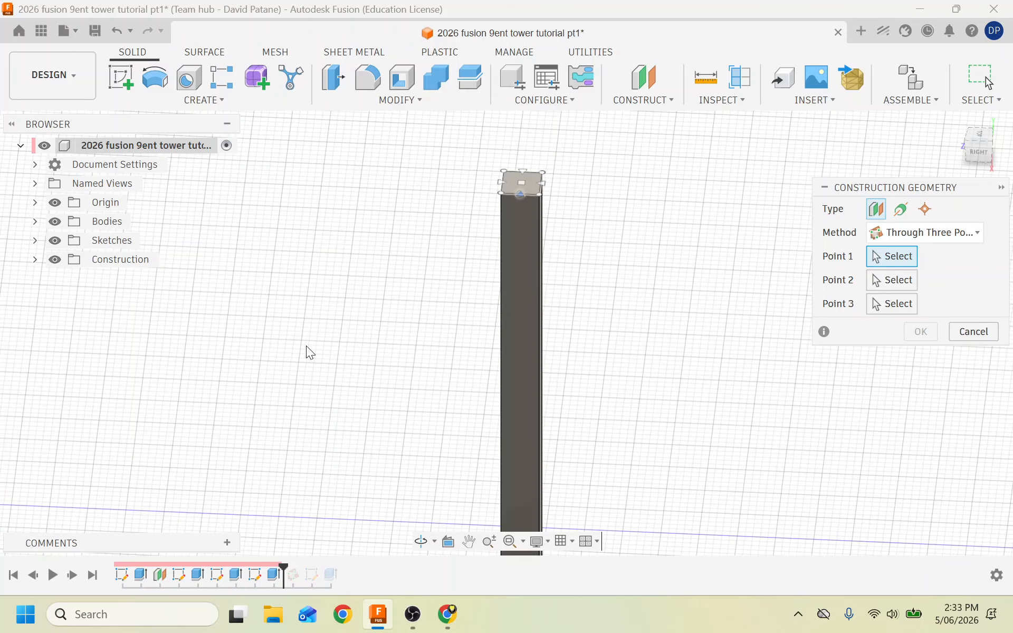
pyautogui.scroll(-6, 306, 347)
pyautogui.scroll(4, 405, 172)
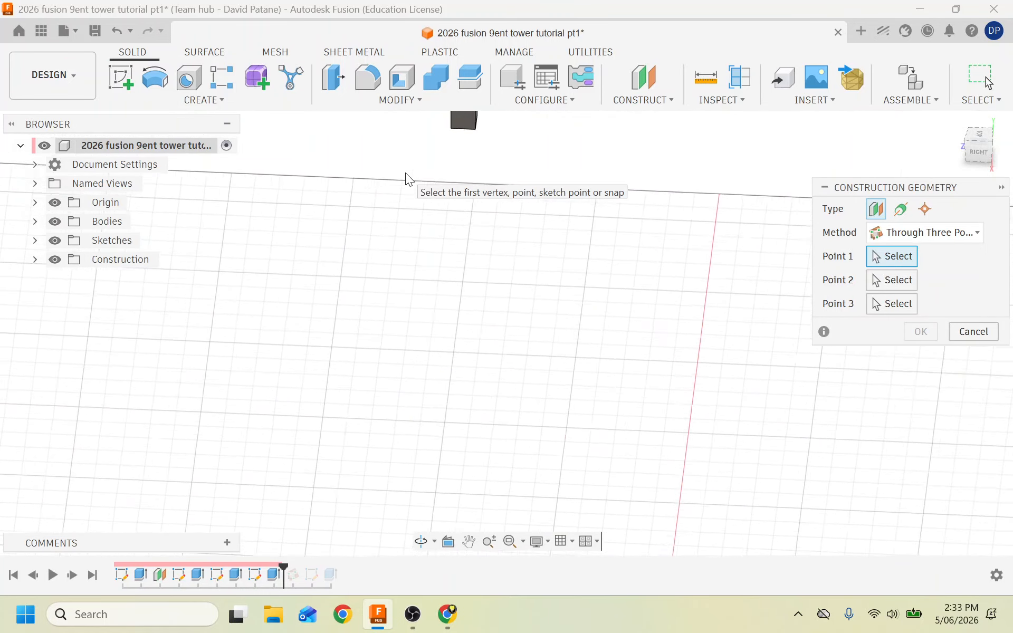
pyautogui.scroll(3, 405, 172)
pyautogui.scroll(-2, 452, 277)
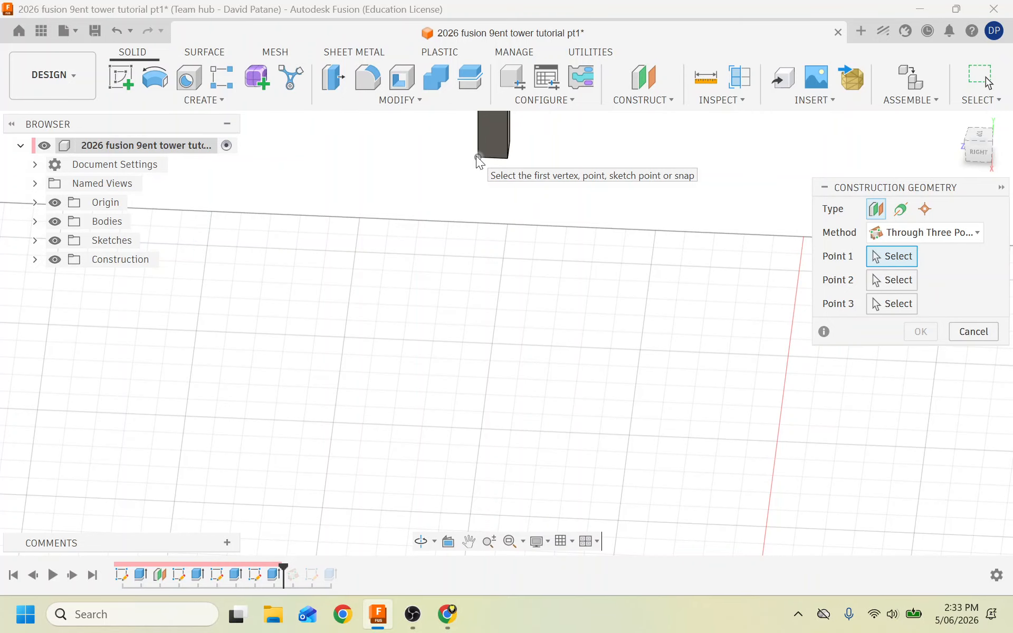
pyautogui.scroll(-3, 476, 156)
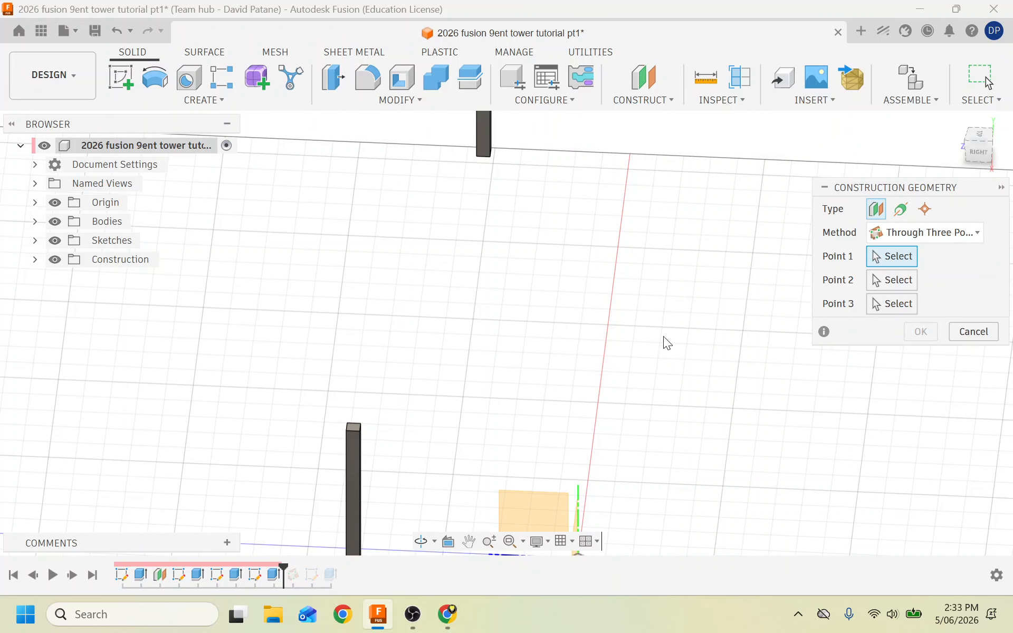
pyautogui.click(347, 431)
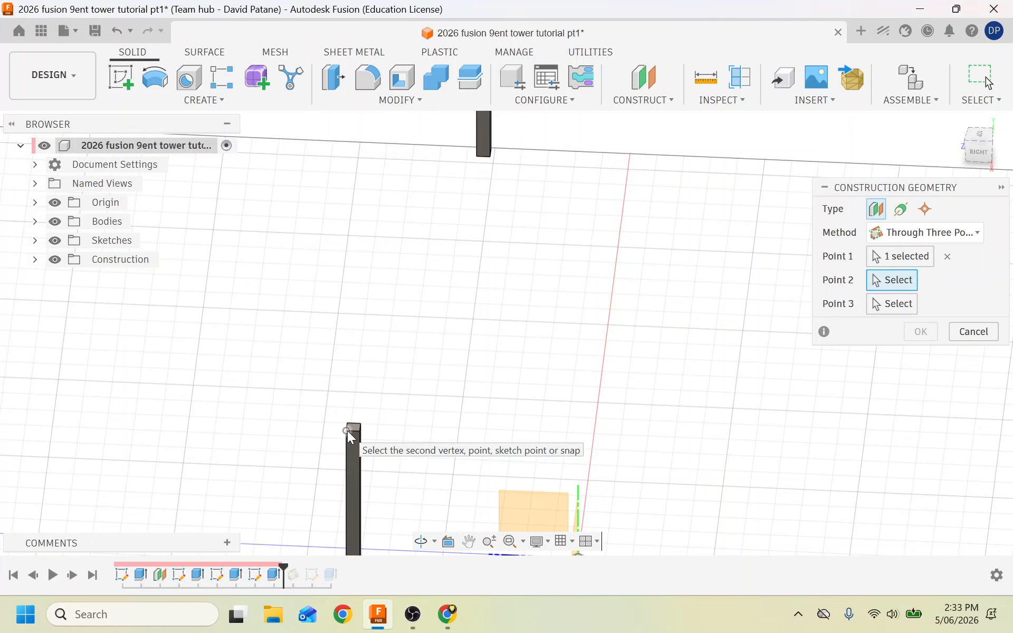
pyautogui.click(361, 425)
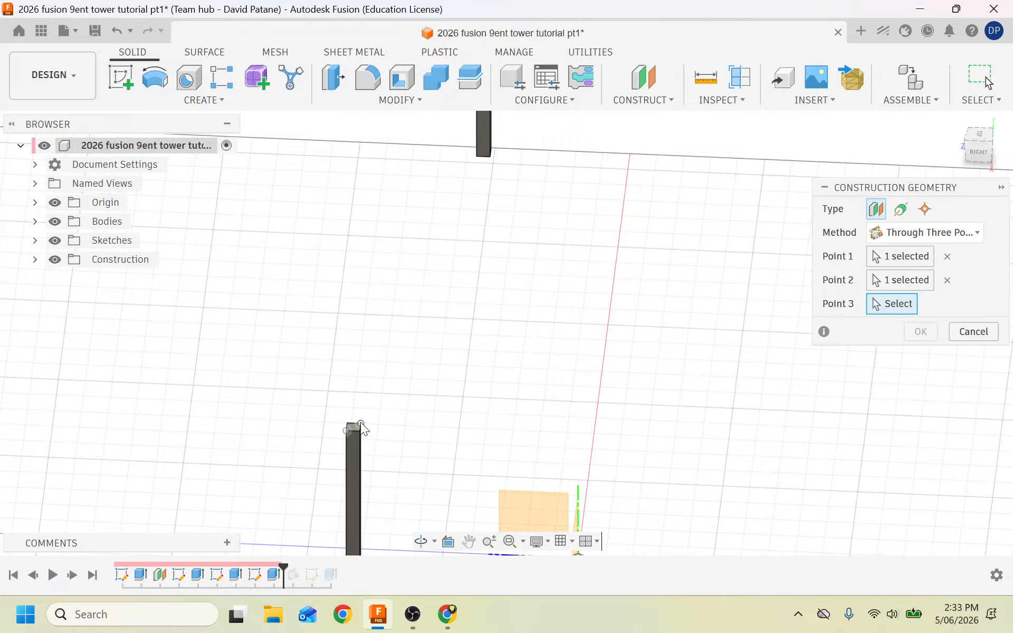
pyautogui.click(477, 156)
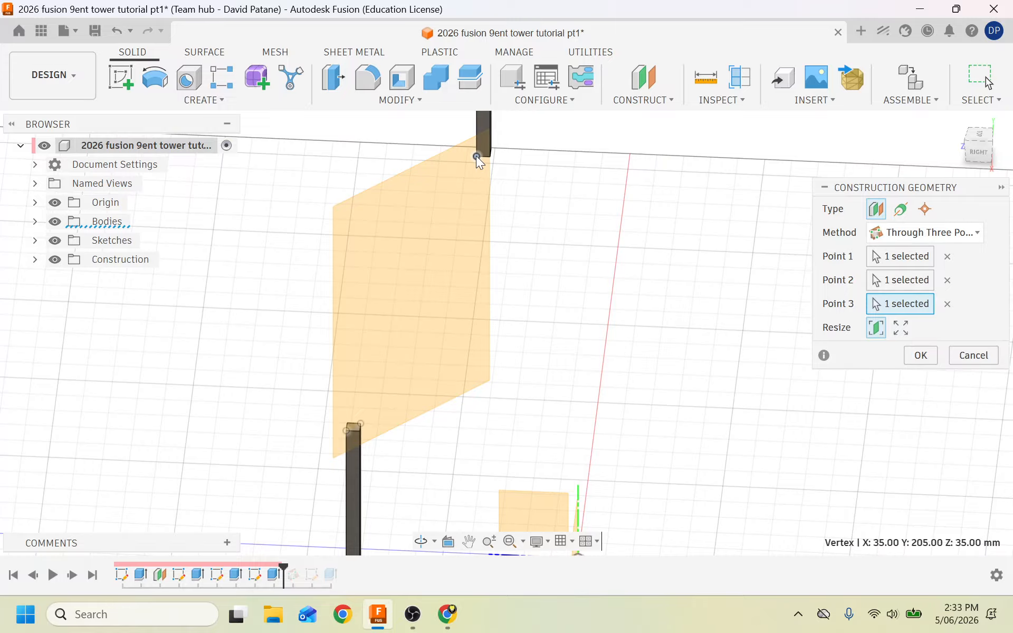
pyautogui.click(976, 153)
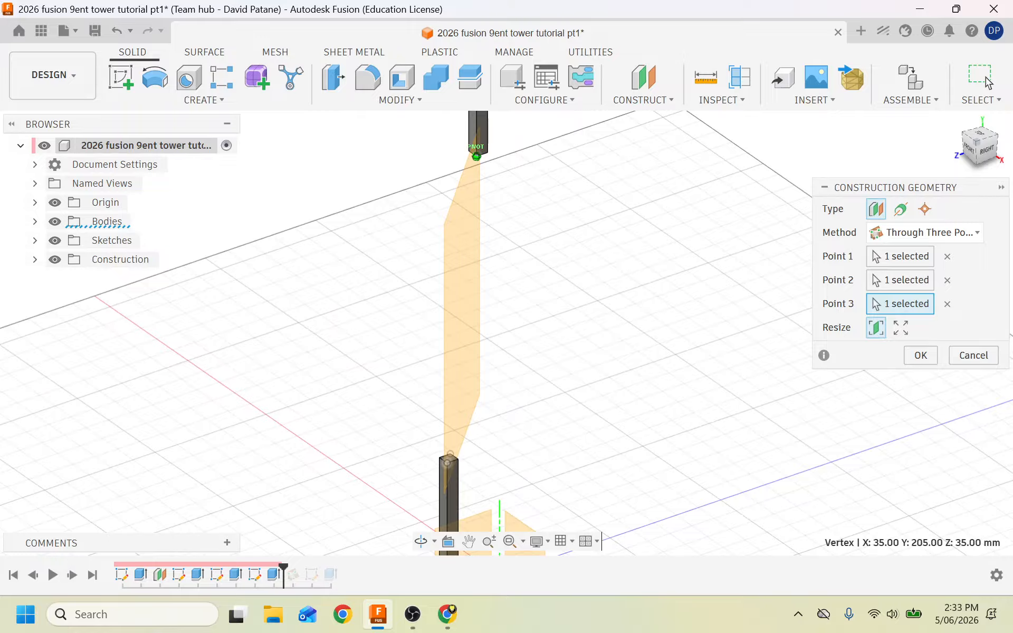
pyautogui.moveTo(976, 142); pyautogui.dragTo(967, 149)
pyautogui.click(919, 356)
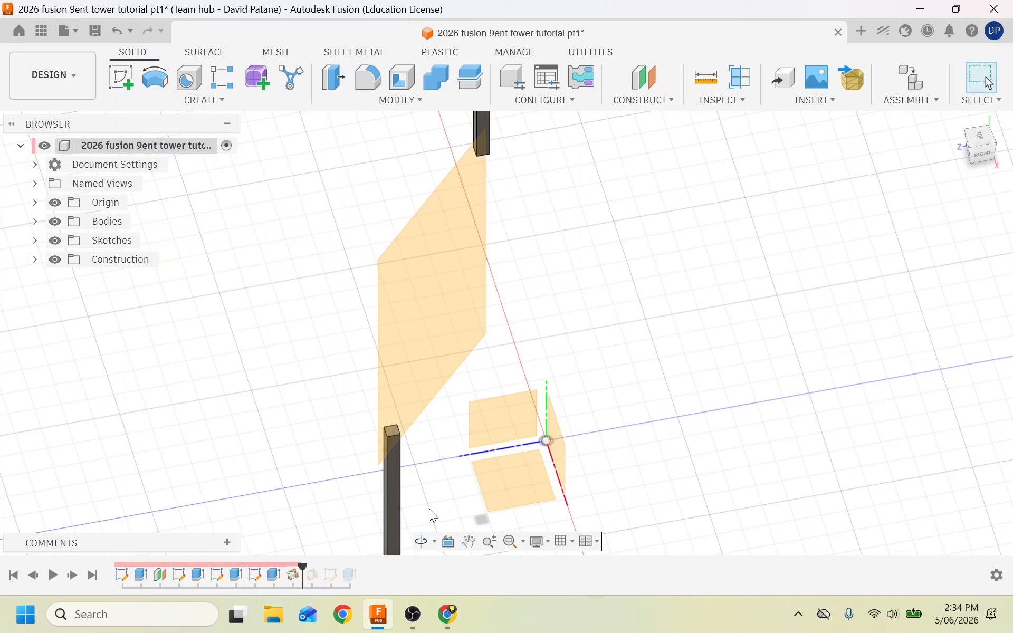
# Delete Extrude5, Sketch6 and the last timeline feature, then start a new sketch.
pyautogui.rightClick(348, 580)
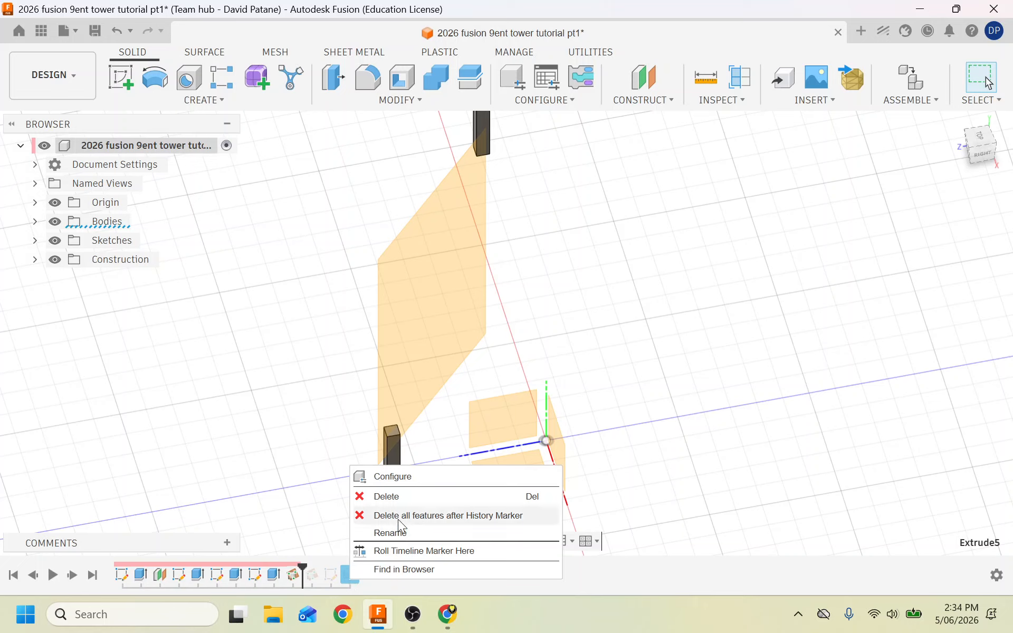
pyautogui.click(393, 498)
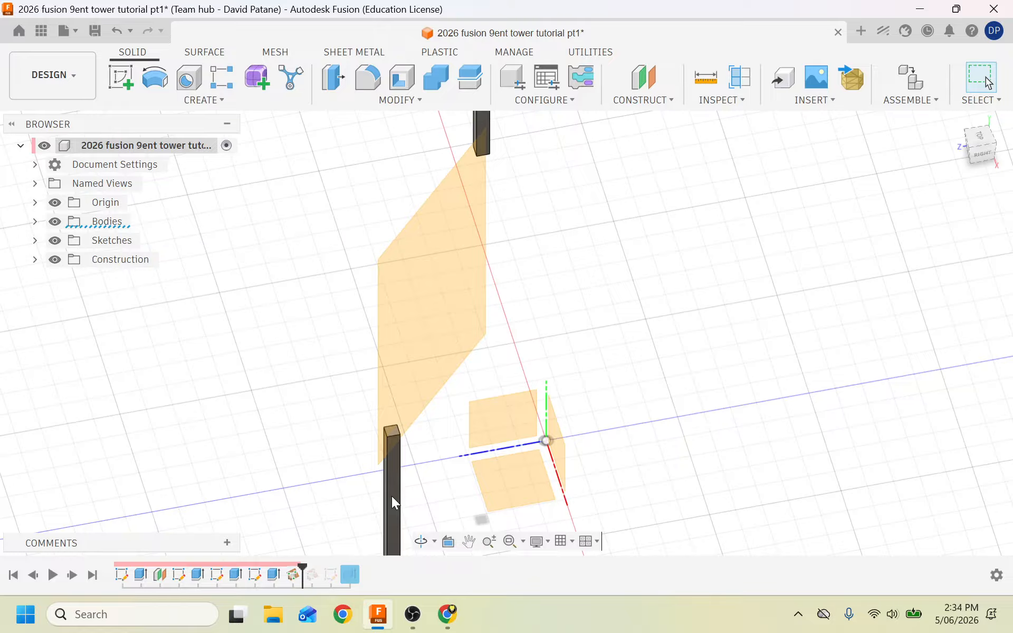
pyautogui.rightClick(331, 576)
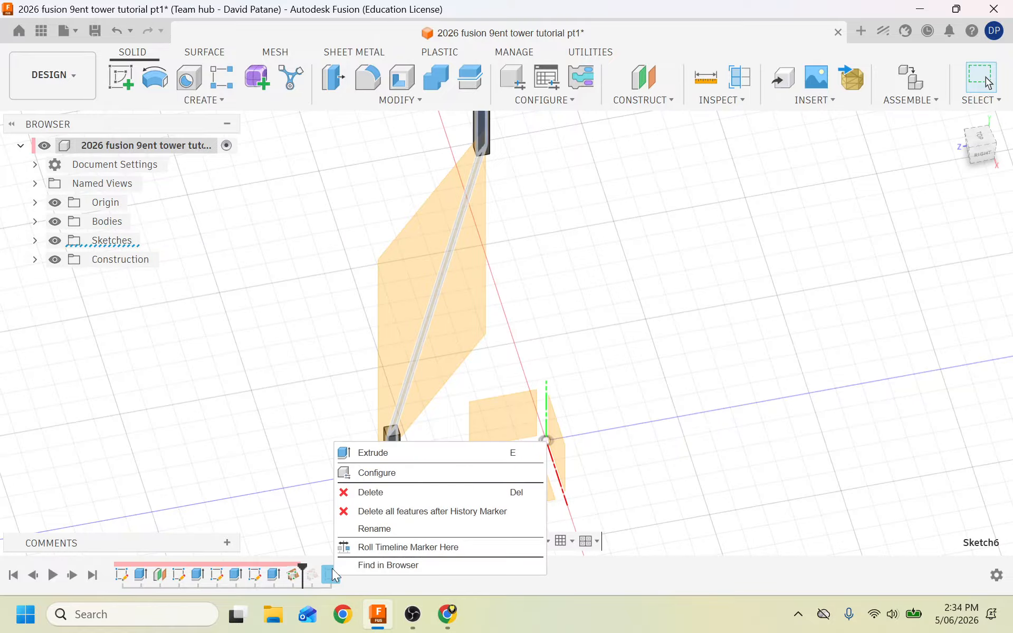
pyautogui.click(372, 493)
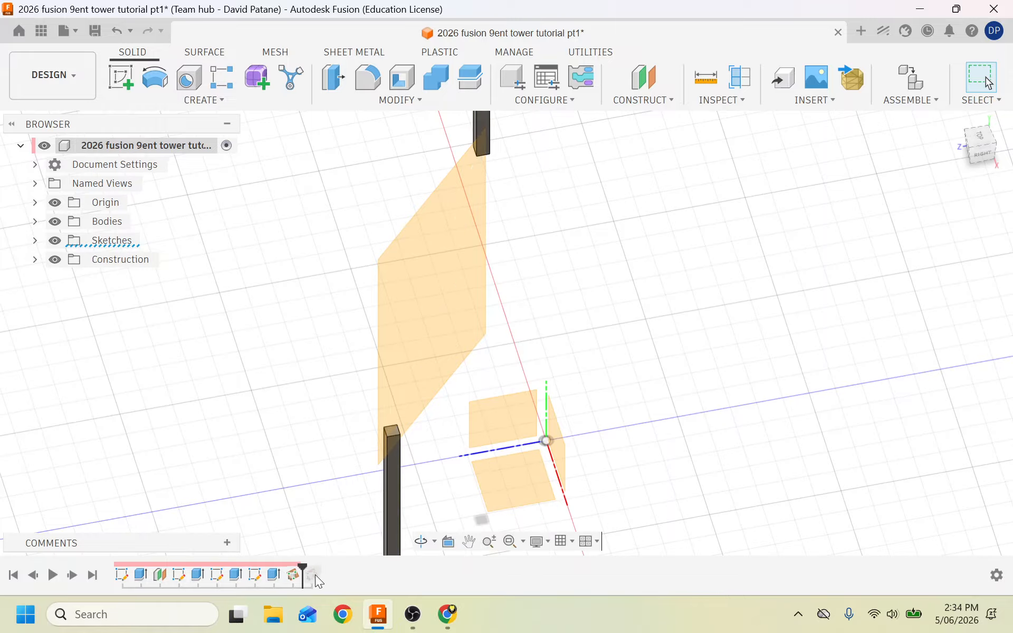
pyautogui.rightClick(313, 575)
pyautogui.click(365, 493)
pyautogui.click(112, 86)
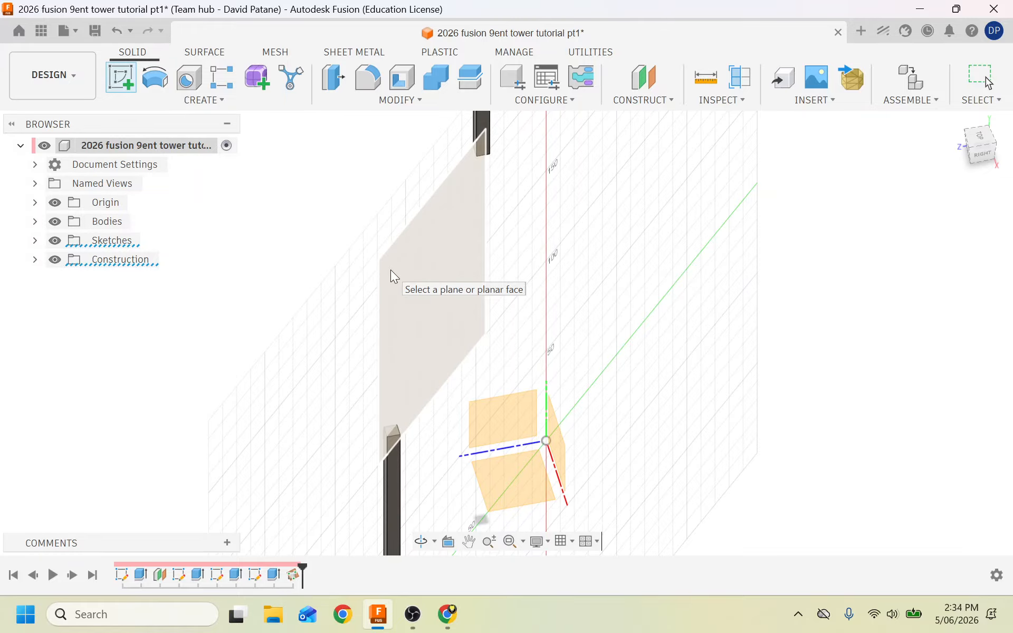
# Place the sketch on the slanted construction plane, zoom to the bars, and activate Line.
pyautogui.click(390, 271)
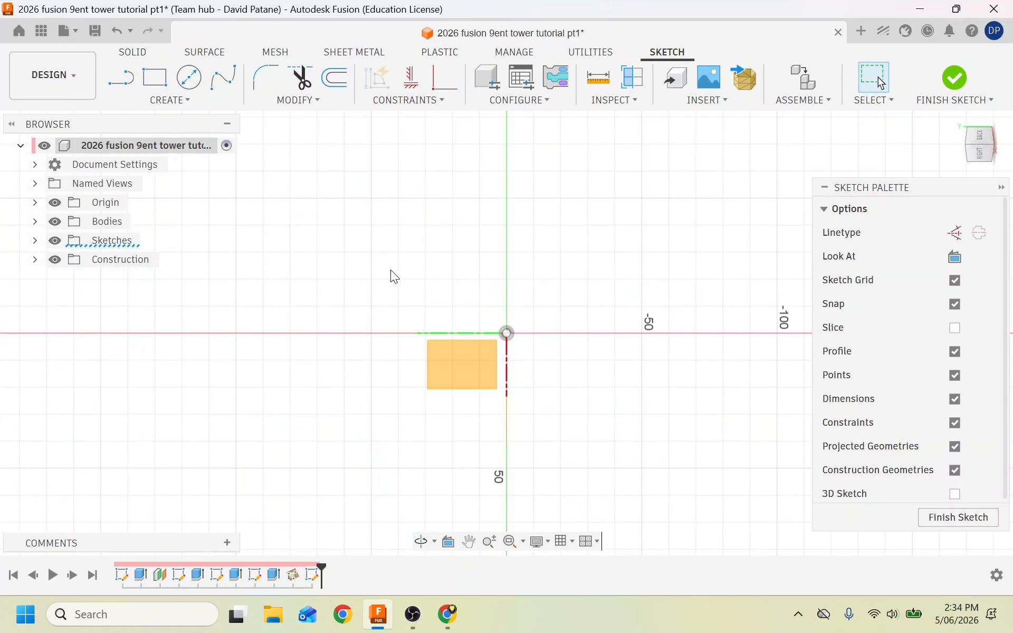
pyautogui.scroll(-7, 594, 292)
pyautogui.scroll(5, 457, 340)
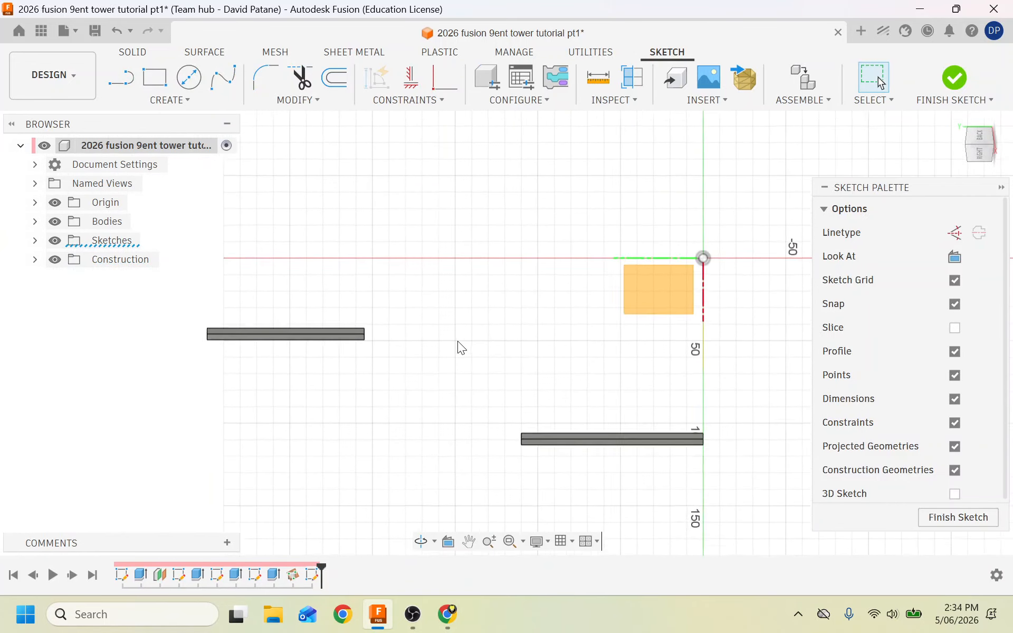
pyautogui.scroll(3, 458, 341)
pyautogui.scroll(-2, 530, 374)
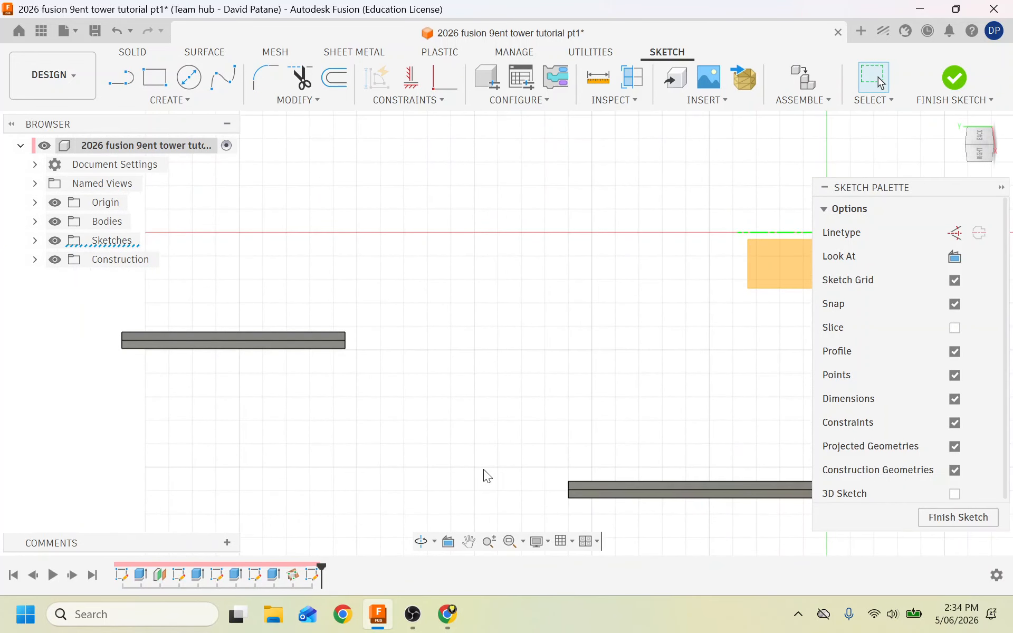
pyautogui.scroll(3, 465, 482)
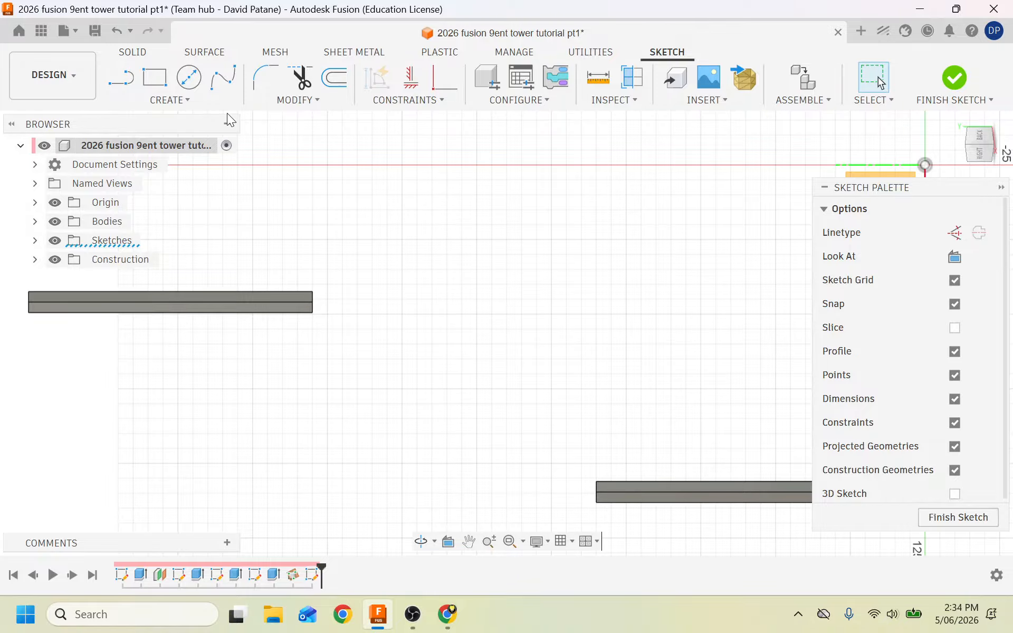
pyautogui.click(120, 77)
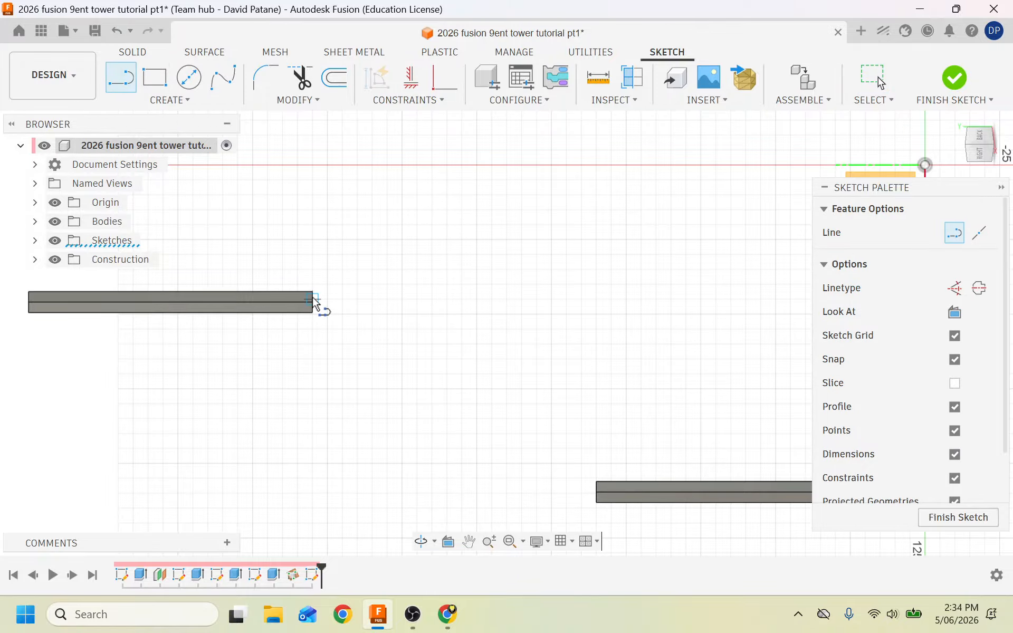
pyautogui.scroll(3, 314, 304)
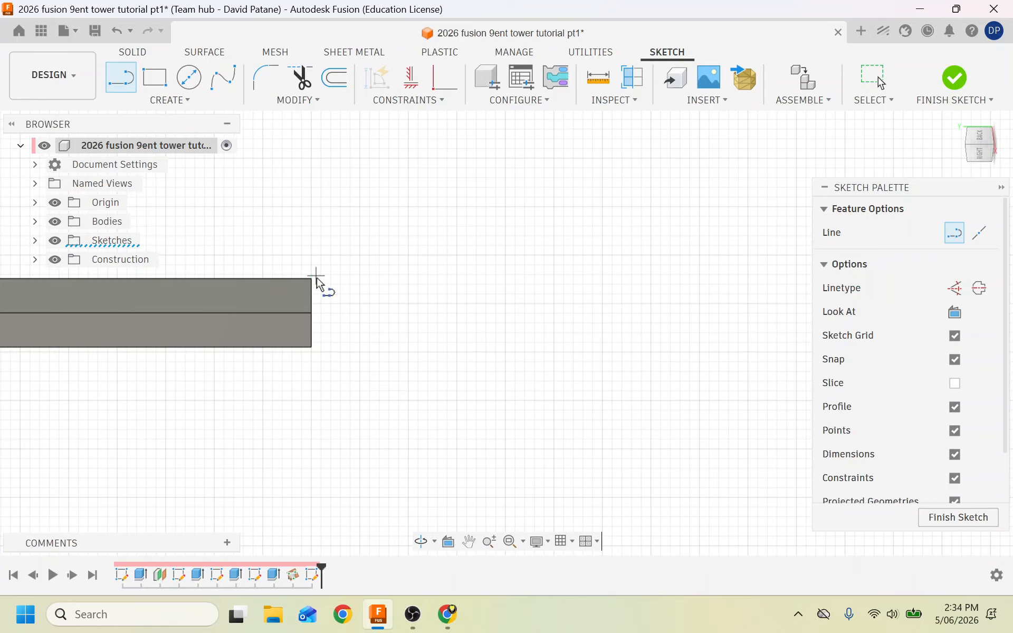
pyautogui.scroll(1, 306, 306)
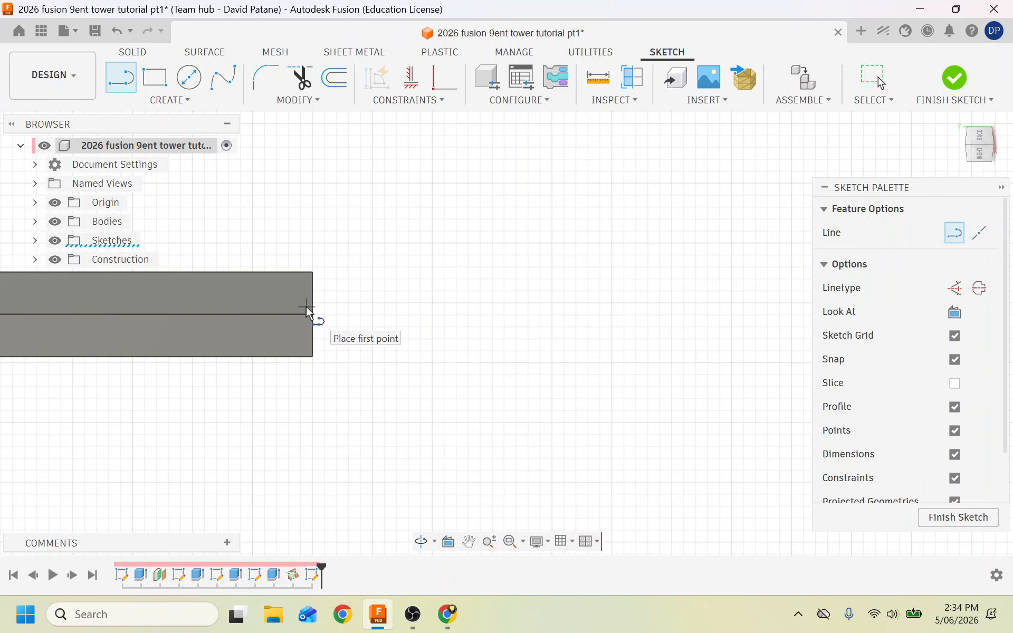
pyautogui.scroll(-3, 306, 306)
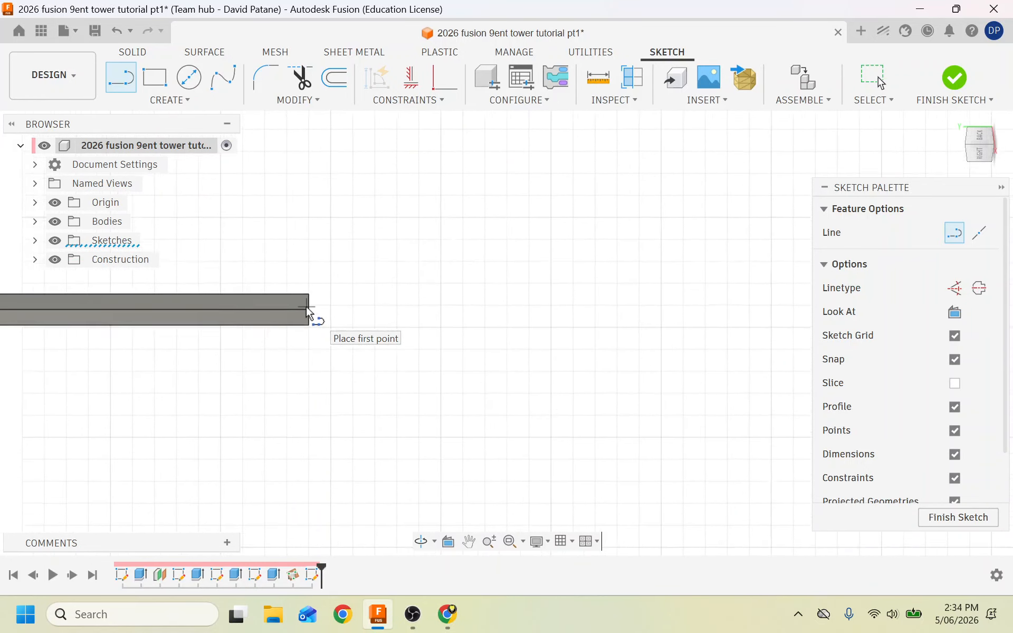
# Project two faces of each column bar, four in total, into the sketch.
pyautogui.click(175, 101)
pyautogui.moveTo(176, 356)
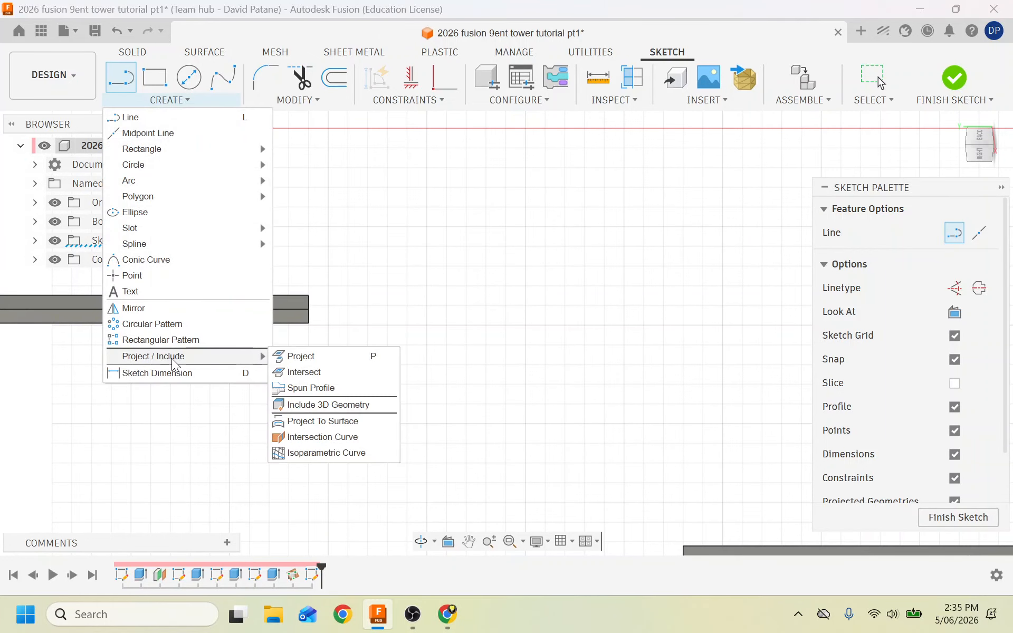
pyautogui.click(306, 356)
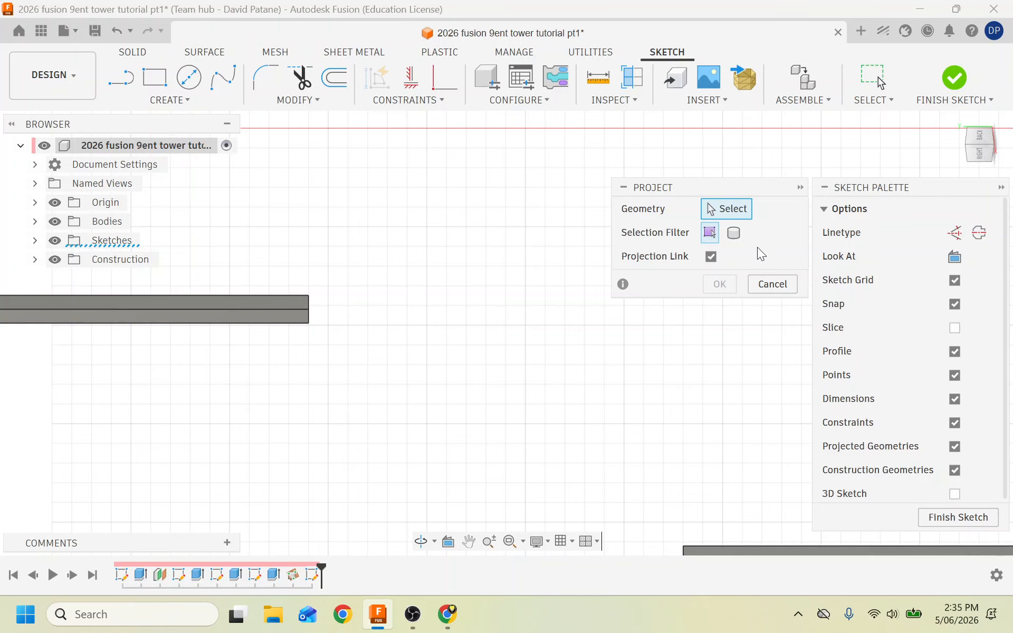
pyautogui.click(301, 305)
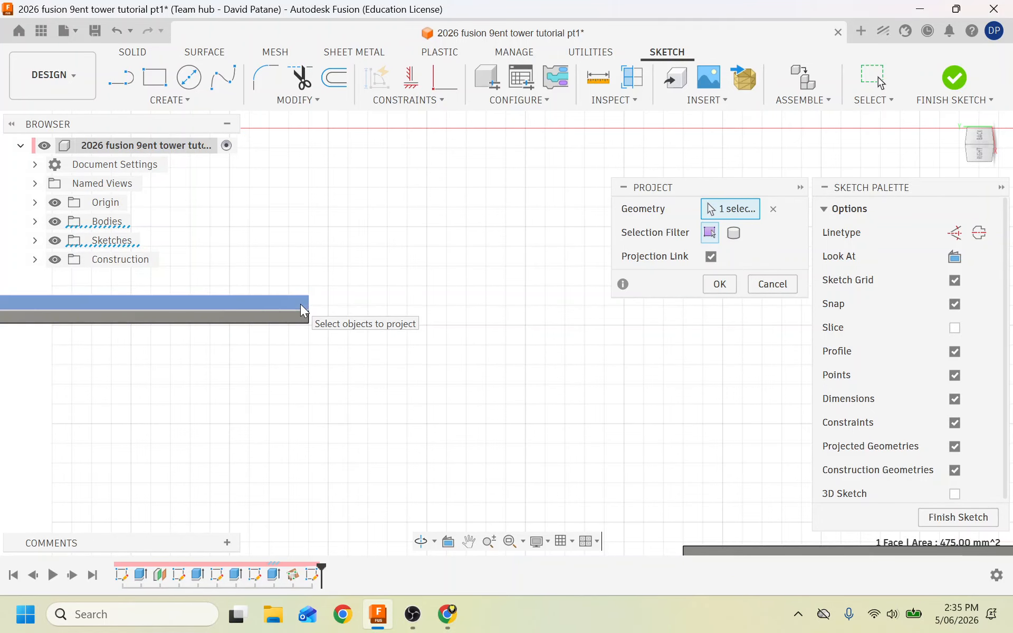
pyautogui.click(299, 316)
pyautogui.scroll(-3, 641, 429)
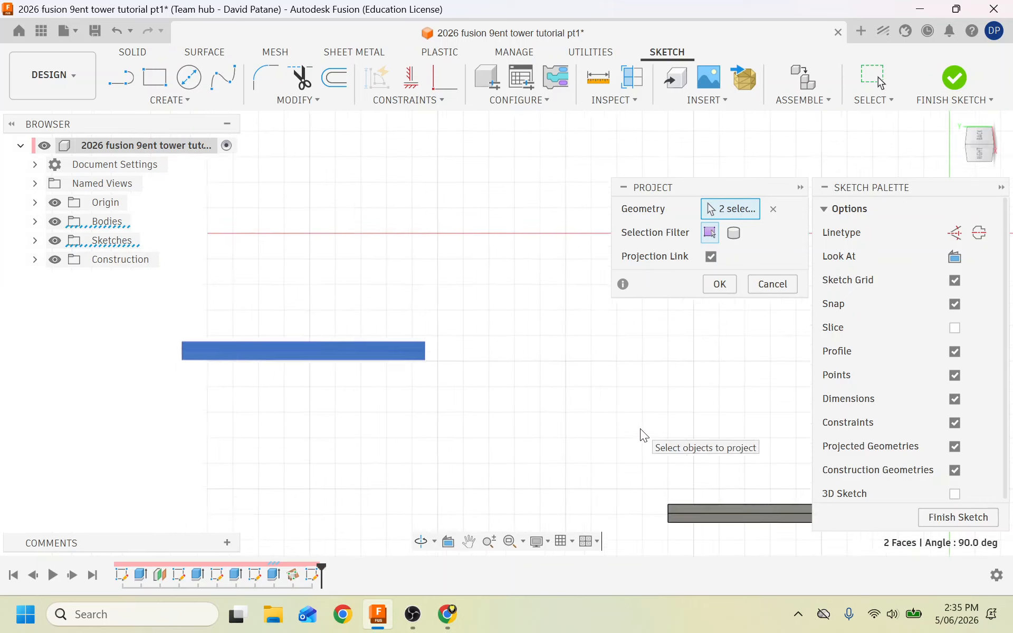
pyautogui.scroll(-1, 640, 428)
pyautogui.scroll(4, 710, 505)
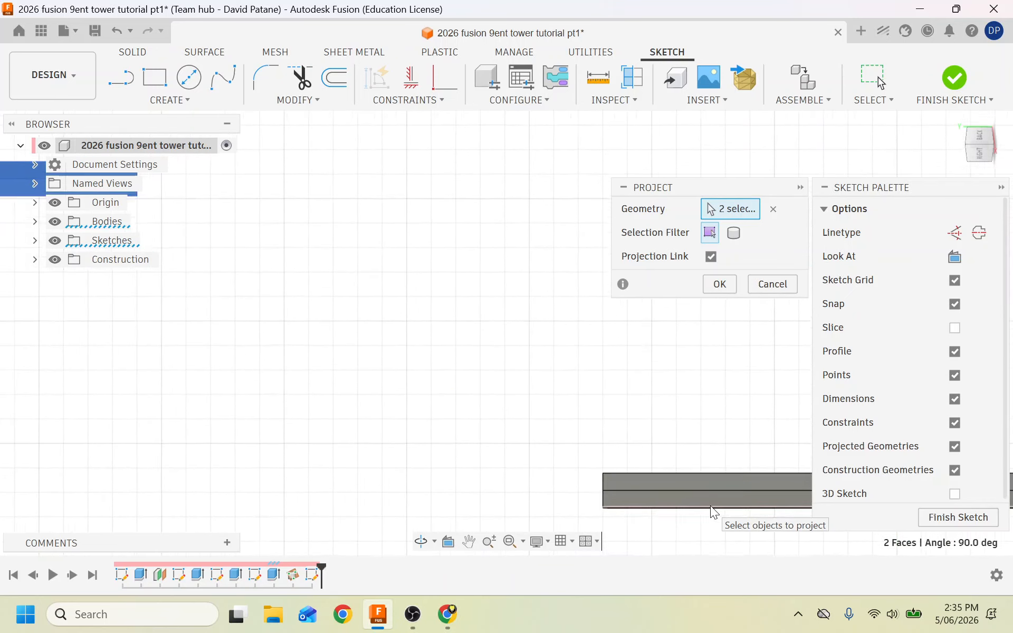
pyautogui.click(646, 499)
pyautogui.click(634, 481)
pyautogui.scroll(-2, 470, 423)
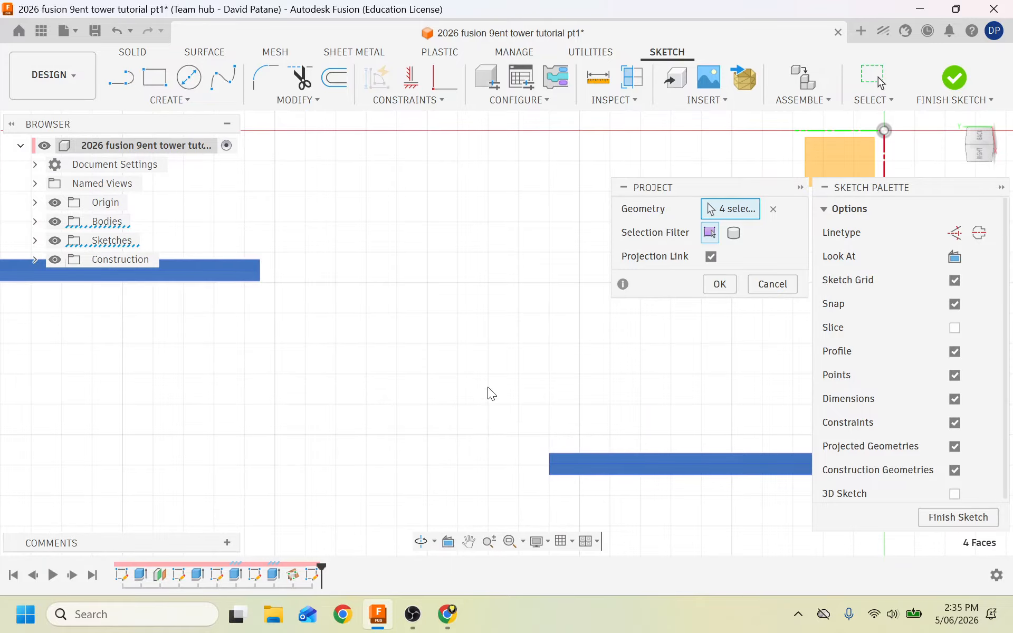
pyautogui.click(708, 290)
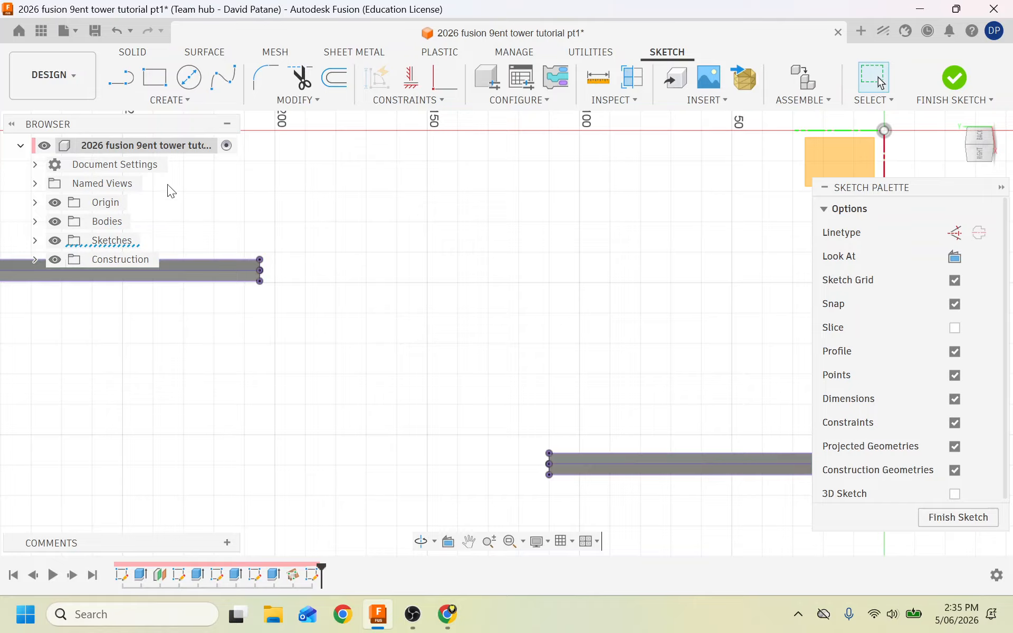
# Draw two diagonal lines between the left and right bars' corners to close the strut profile.
pyautogui.click(121, 78)
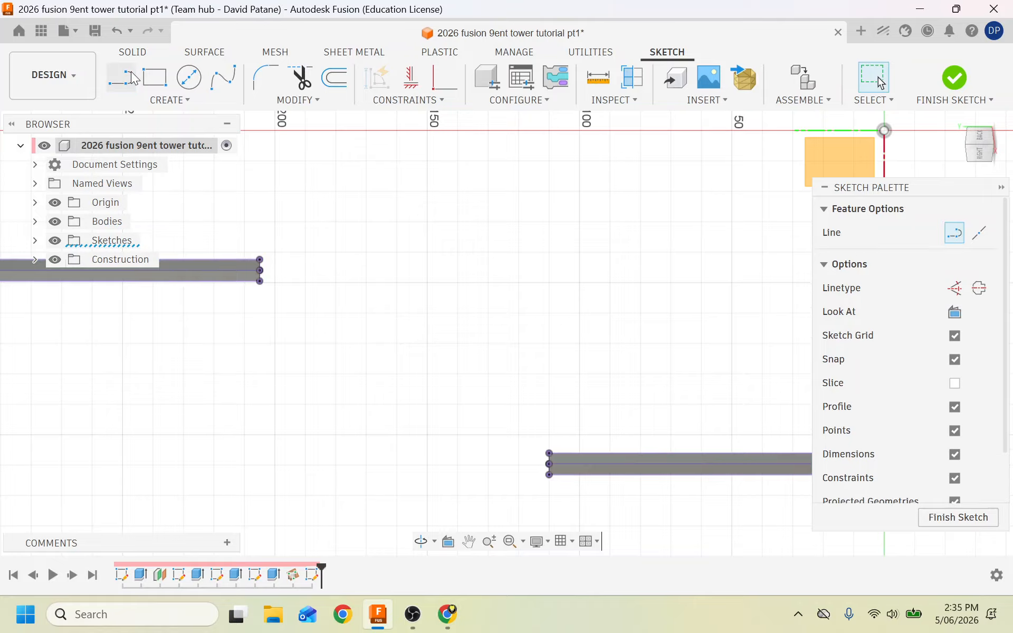
pyautogui.click(260, 260)
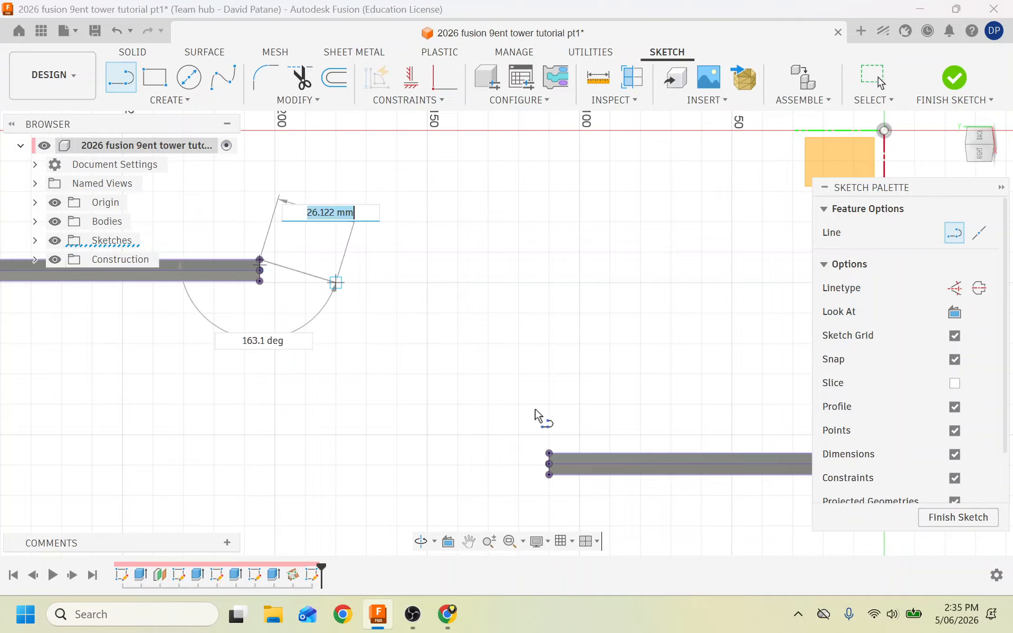
pyautogui.click(549, 453)
pyautogui.click(549, 474)
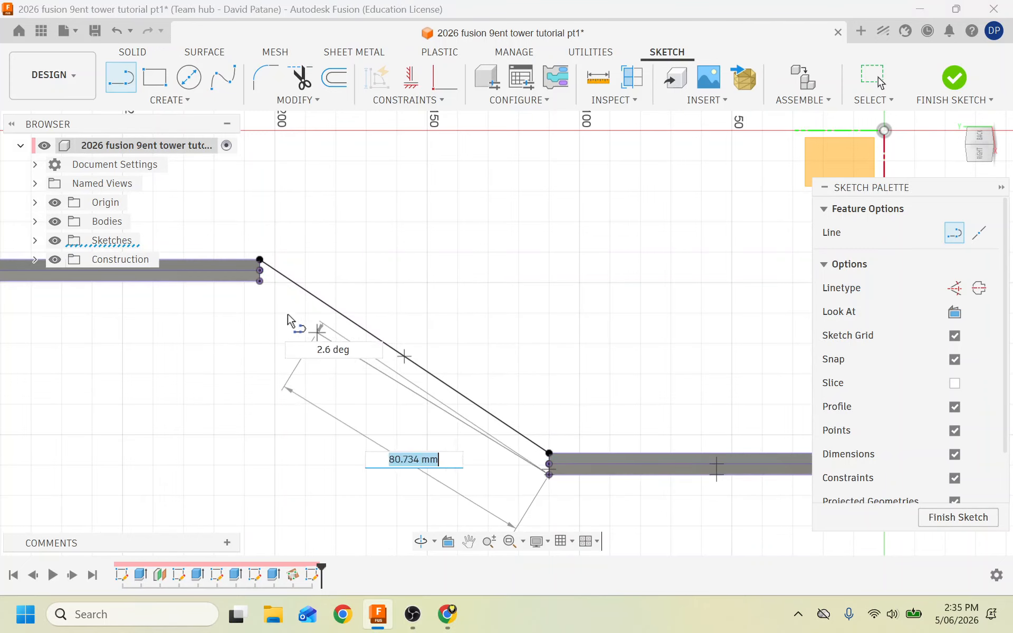
pyautogui.click(261, 282)
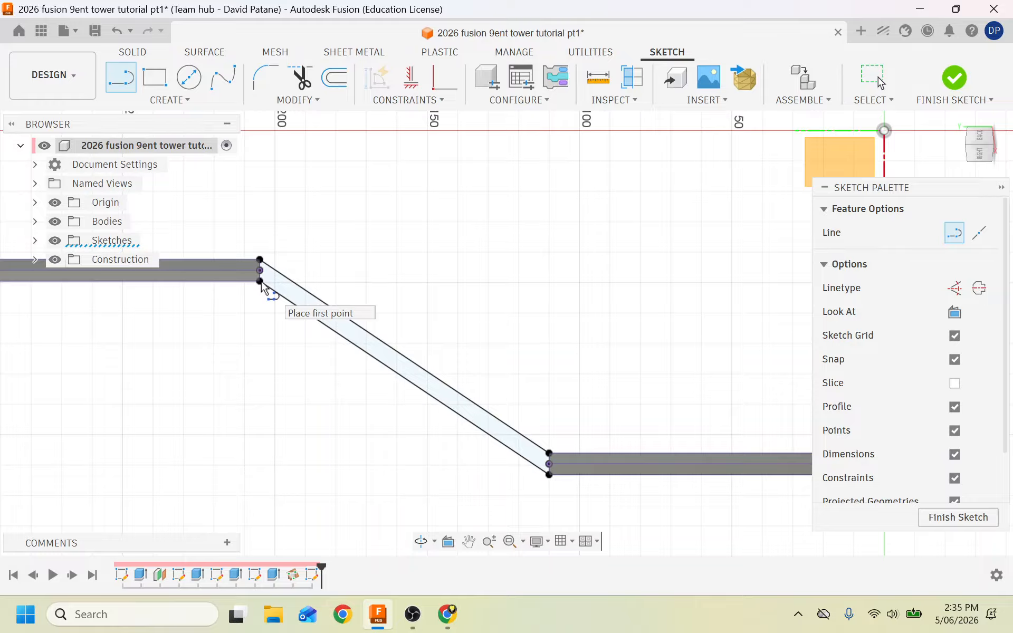
pyautogui.click(797, 614)
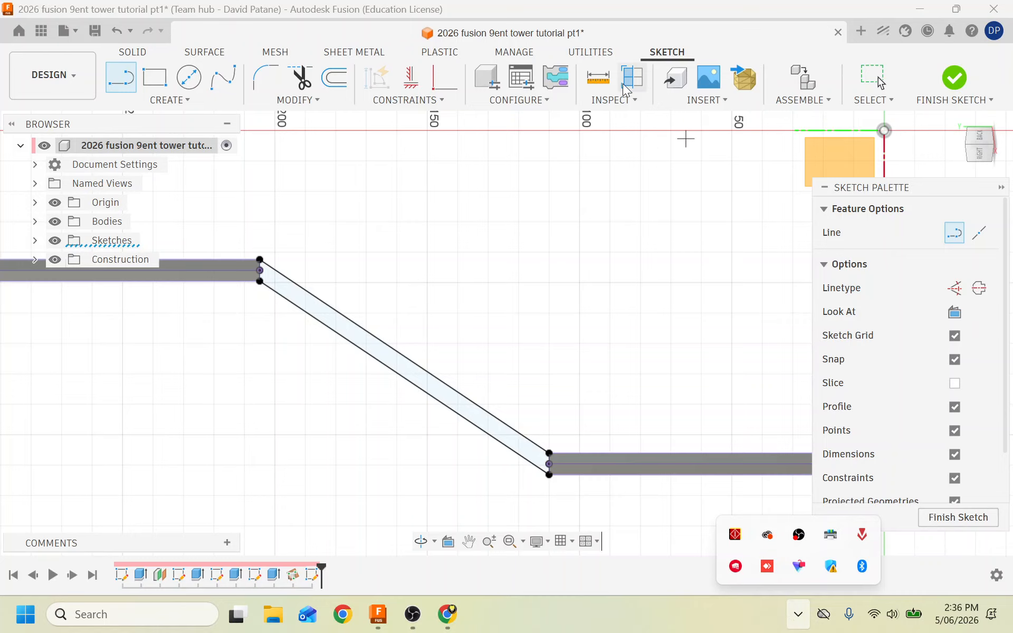
pyautogui.click(601, 85)
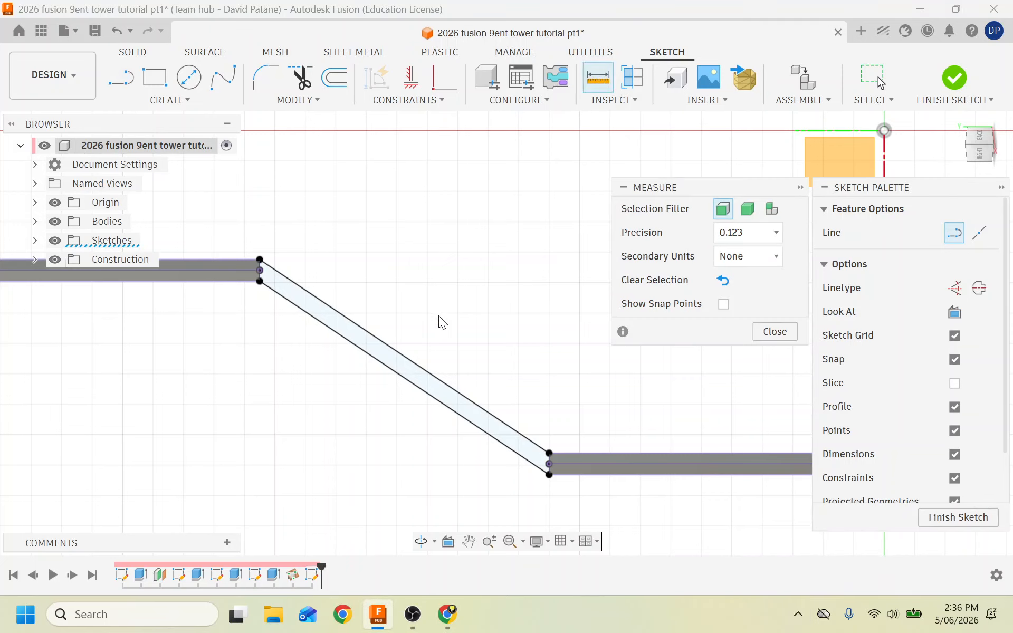
pyautogui.click(386, 343)
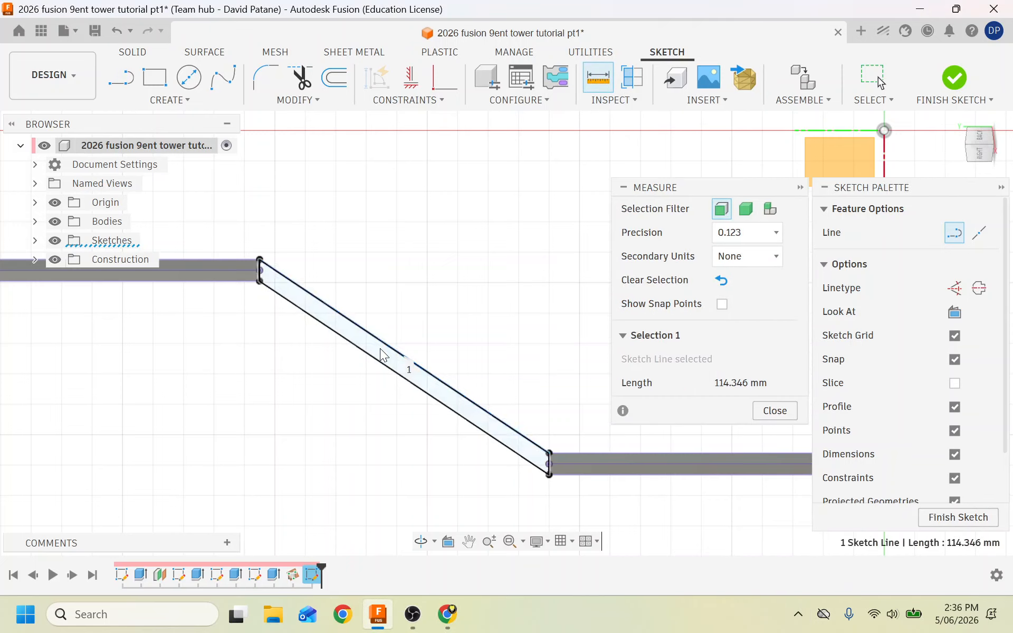
pyautogui.click(374, 359)
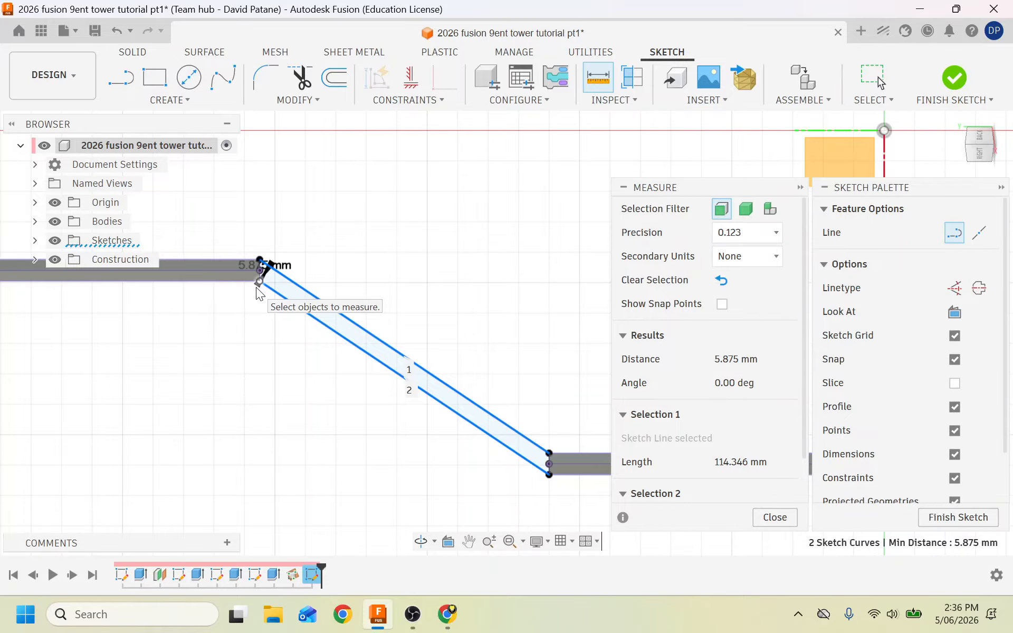
pyautogui.click(275, 376)
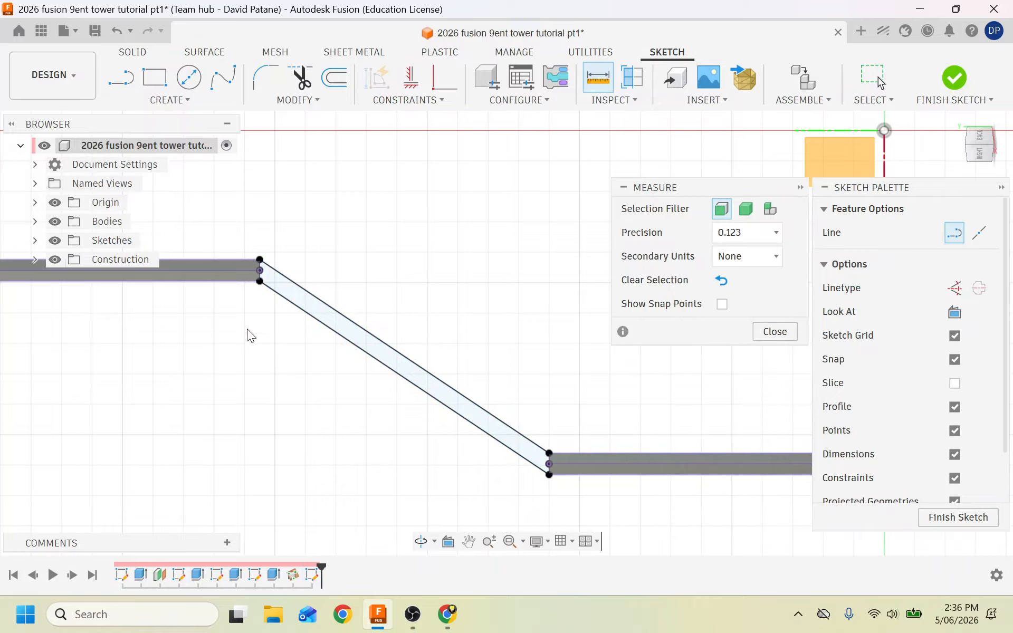
pyautogui.scroll(3, 246, 314)
# Draw a centre line from the left bar end's midpoint to the right bar end's midpoint.
pyautogui.click(118, 74)
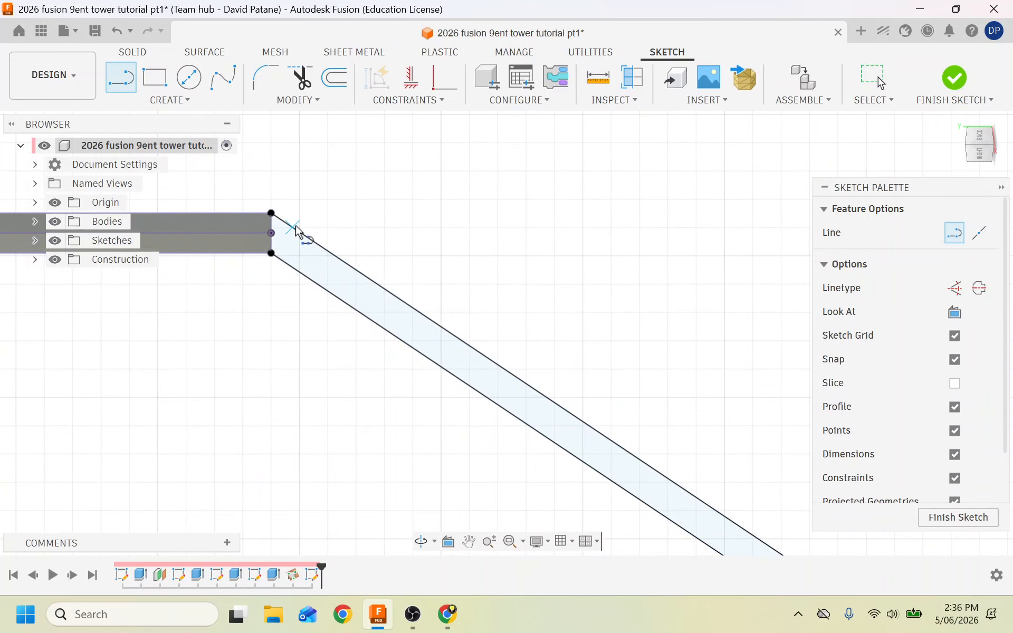
pyautogui.click(270, 234)
pyautogui.scroll(-1, 256, 464)
pyautogui.scroll(-3, 257, 465)
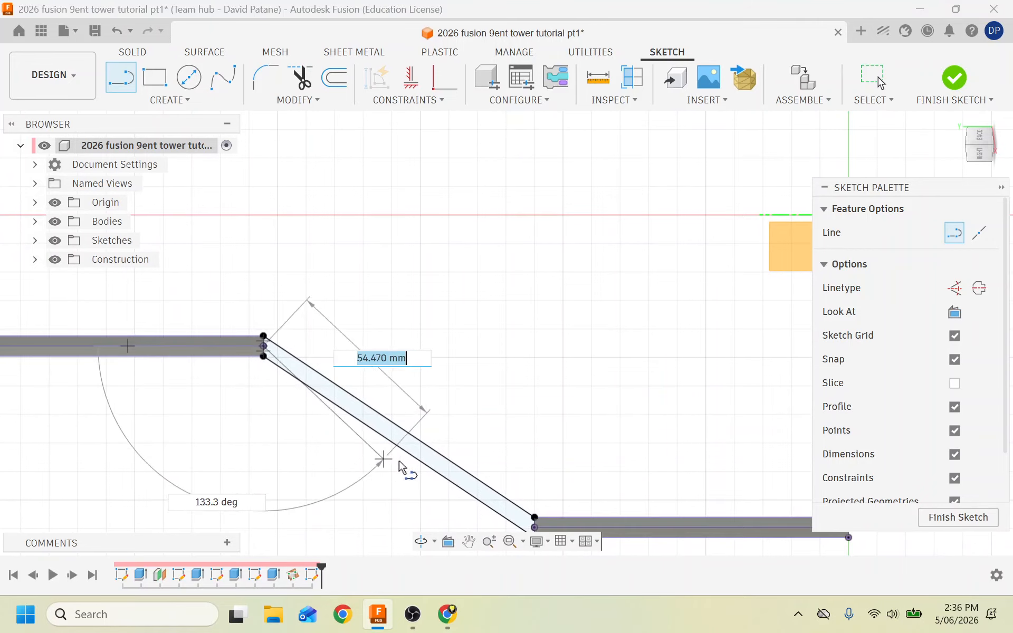
pyautogui.scroll(-2, 581, 459)
pyautogui.scroll(6, 578, 522)
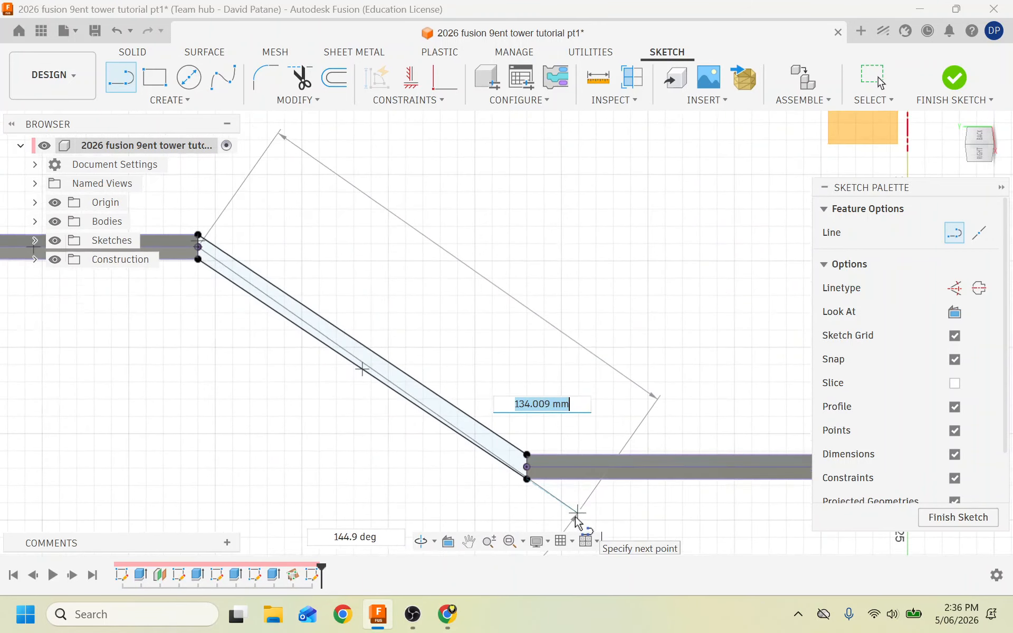
pyautogui.doubleClick(485, 424)
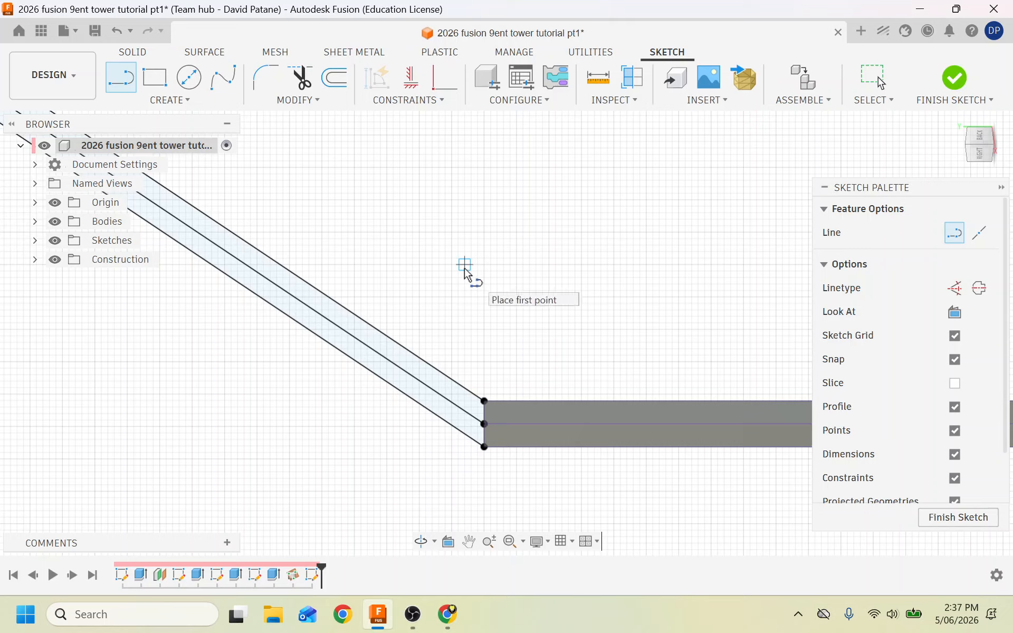
pyautogui.click(335, 77)
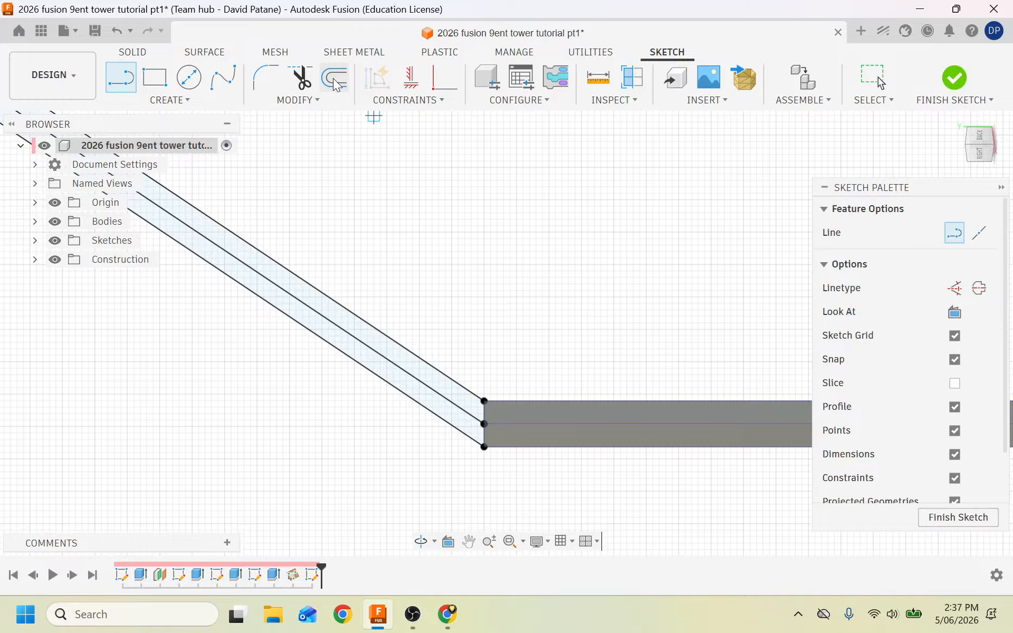
# Offset the centre line 2.5 mm to each side, flipping the second copy.
pyautogui.click(305, 306)
pyautogui.write('2.5')
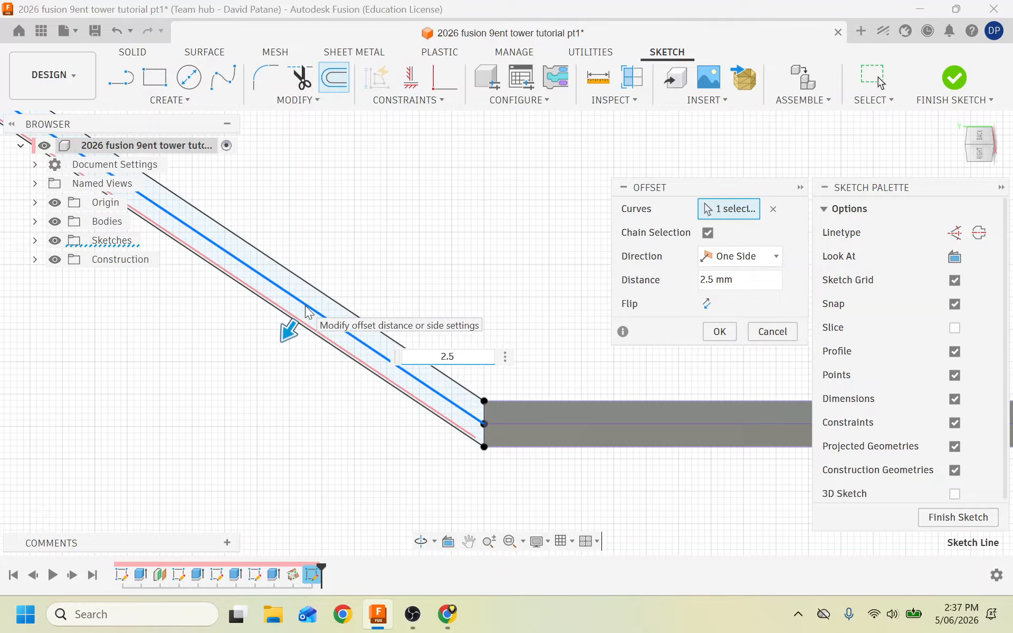
pyautogui.click(720, 331)
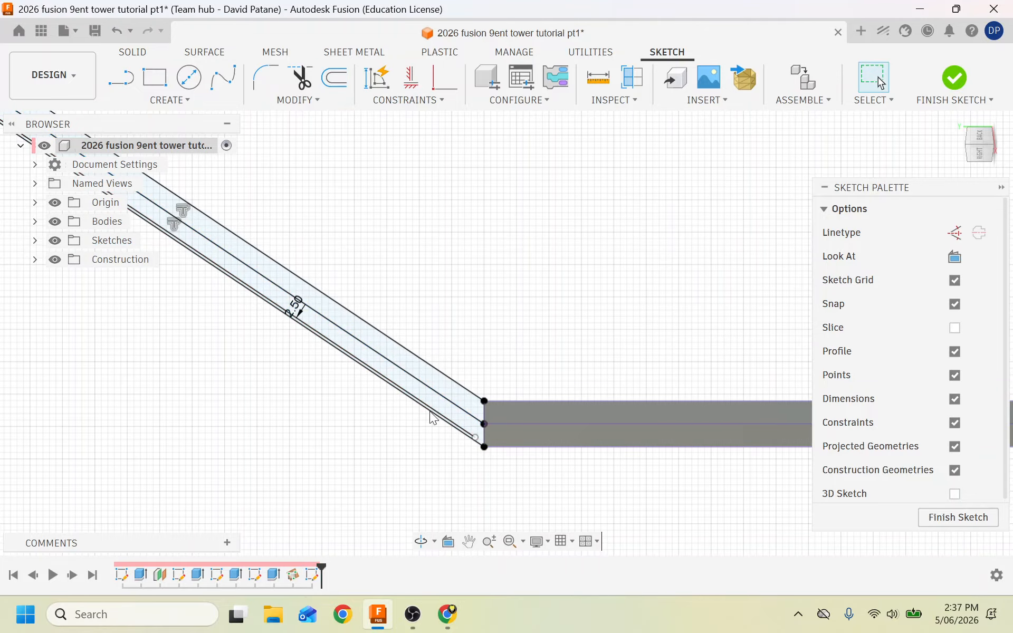
pyautogui.click(331, 79)
pyautogui.click(275, 287)
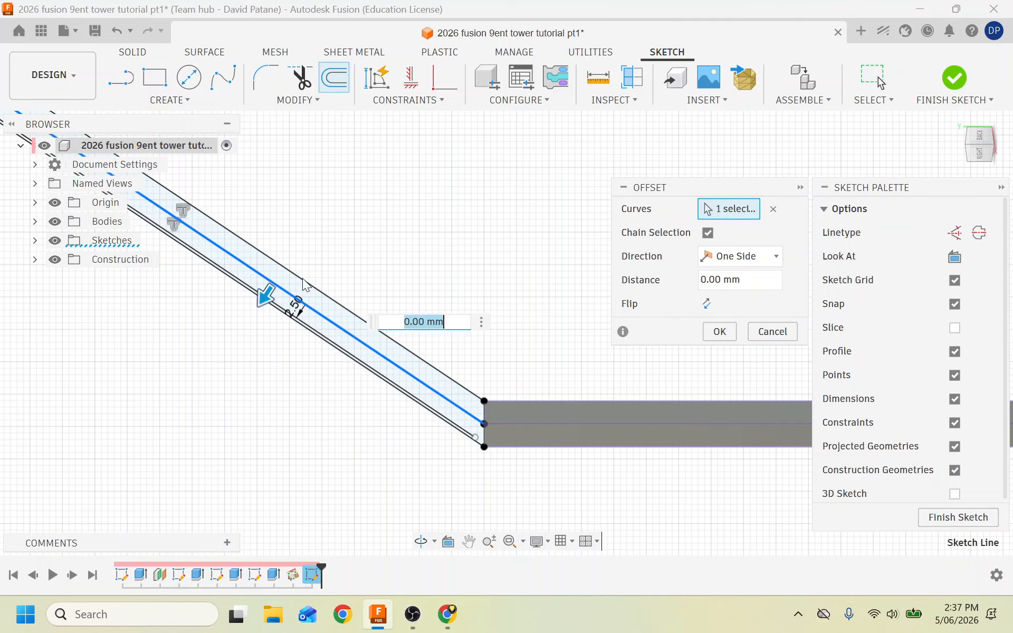
pyautogui.write('2.5')
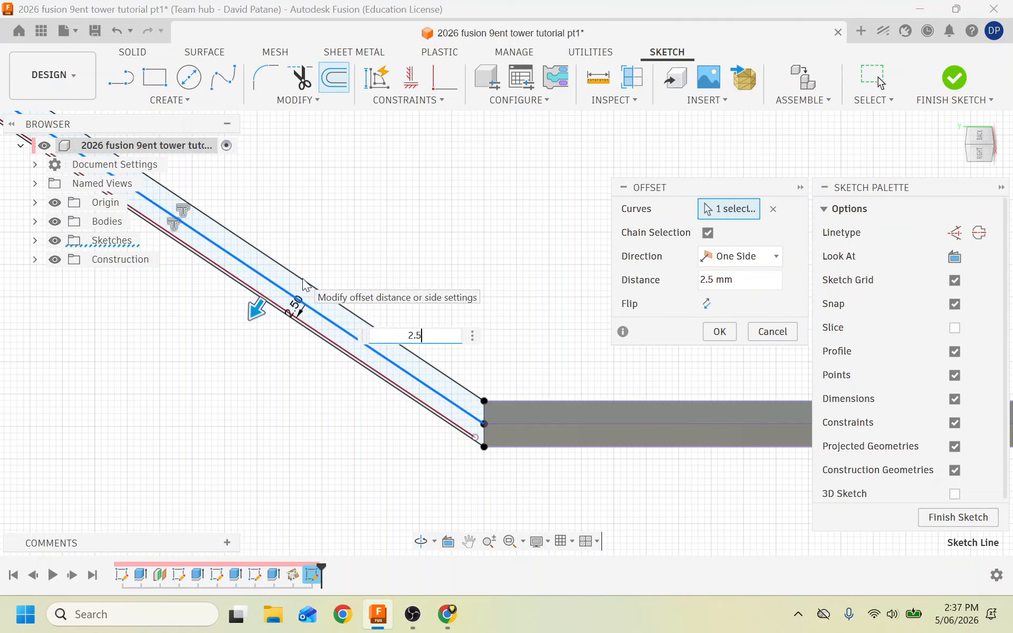
pyautogui.click(706, 304)
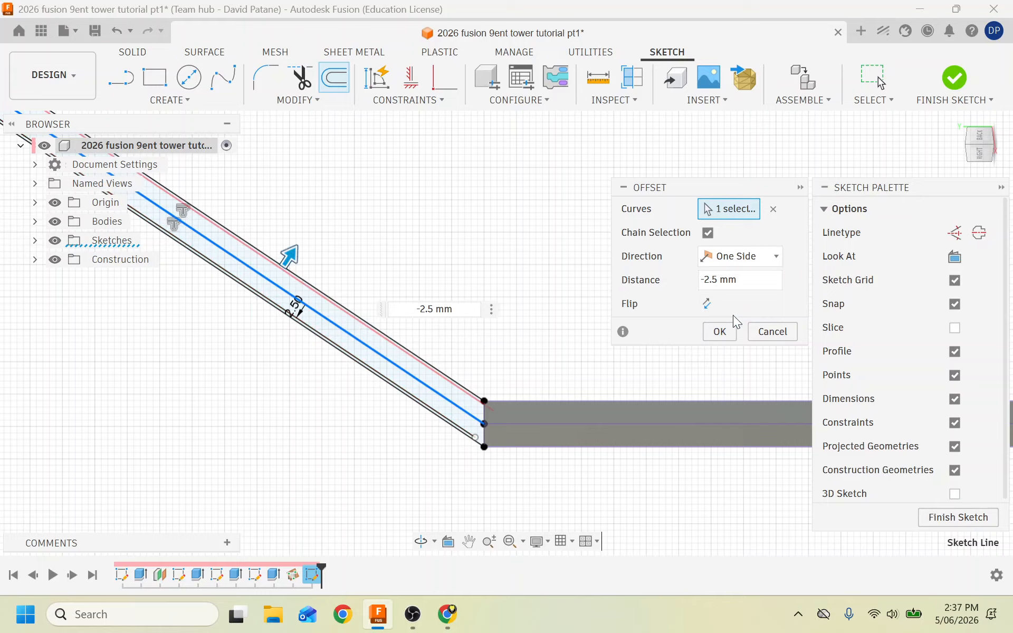
pyautogui.click(725, 333)
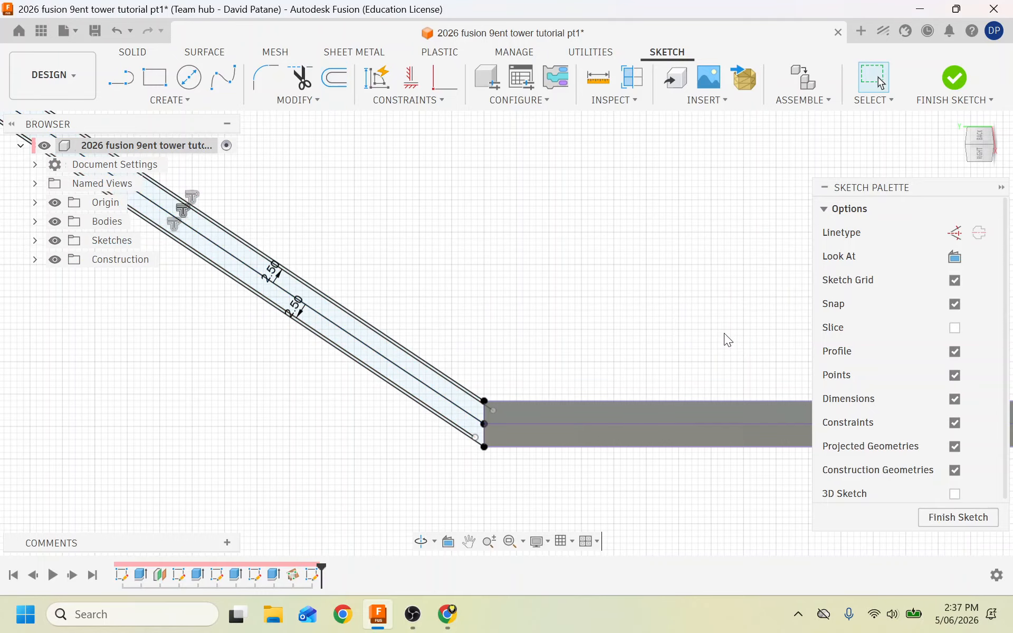
# Snap the first offset line's end onto the adjacent bar's bottom edge.
pyautogui.scroll(5, 476, 480)
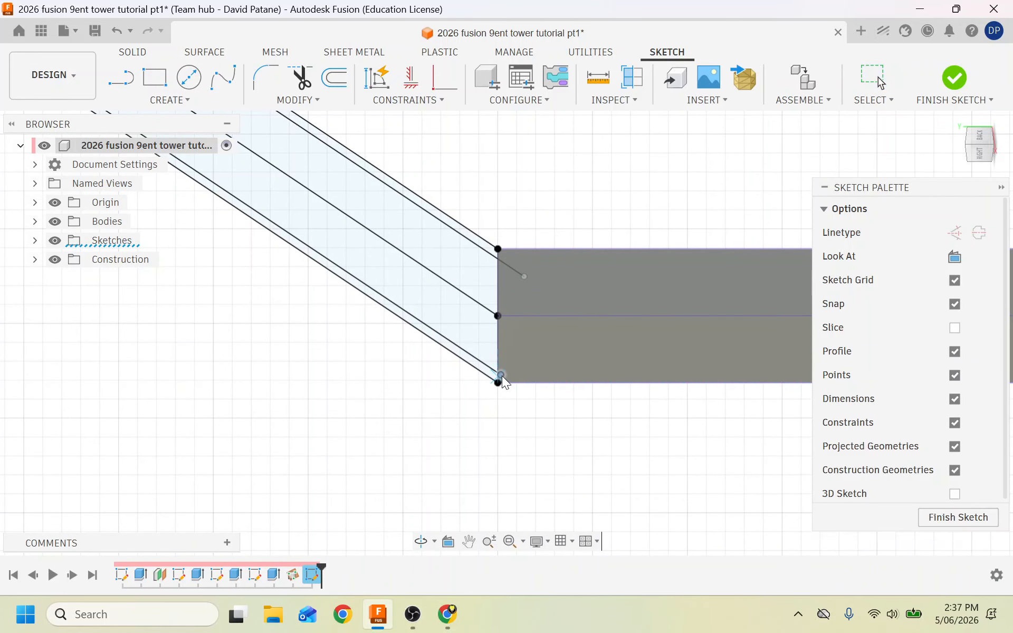
pyautogui.moveTo(506, 375); pyautogui.dragTo(520, 380)
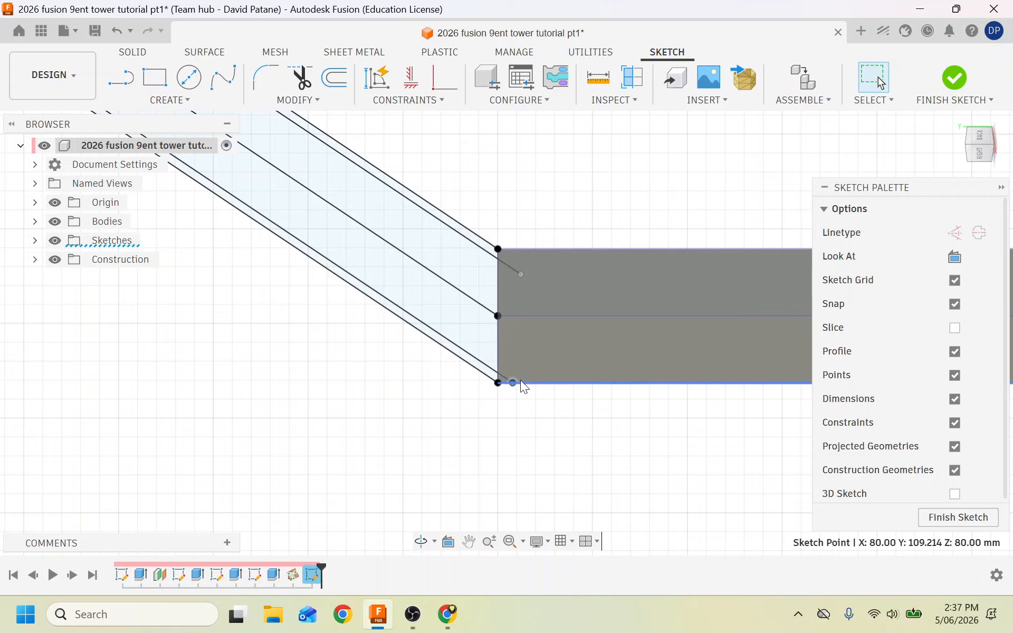
pyautogui.scroll(-5, 354, 293)
pyautogui.scroll(-3, 354, 294)
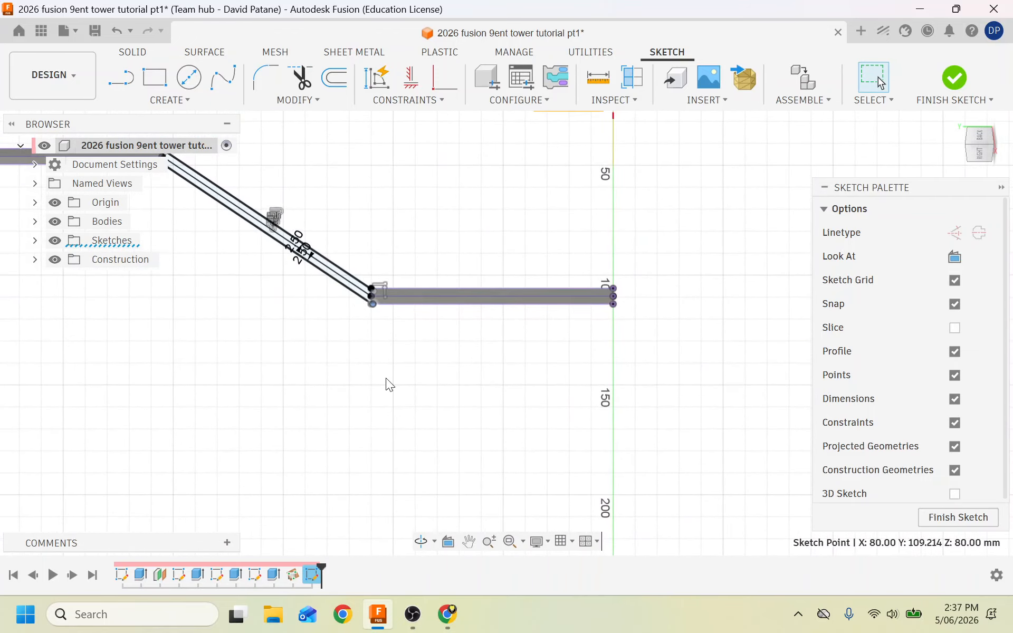
pyautogui.scroll(-3, 385, 385)
pyautogui.scroll(6, 242, 217)
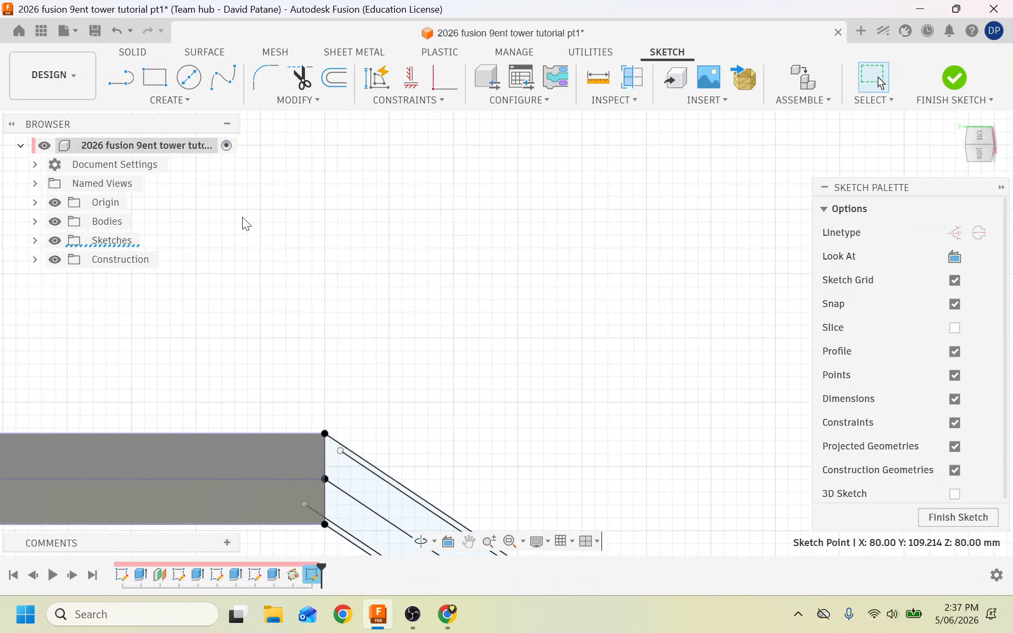
# Snap the other offset line's end onto its bar edge and finish the offset sketch.
pyautogui.moveTo(344, 458); pyautogui.dragTo(300, 429)
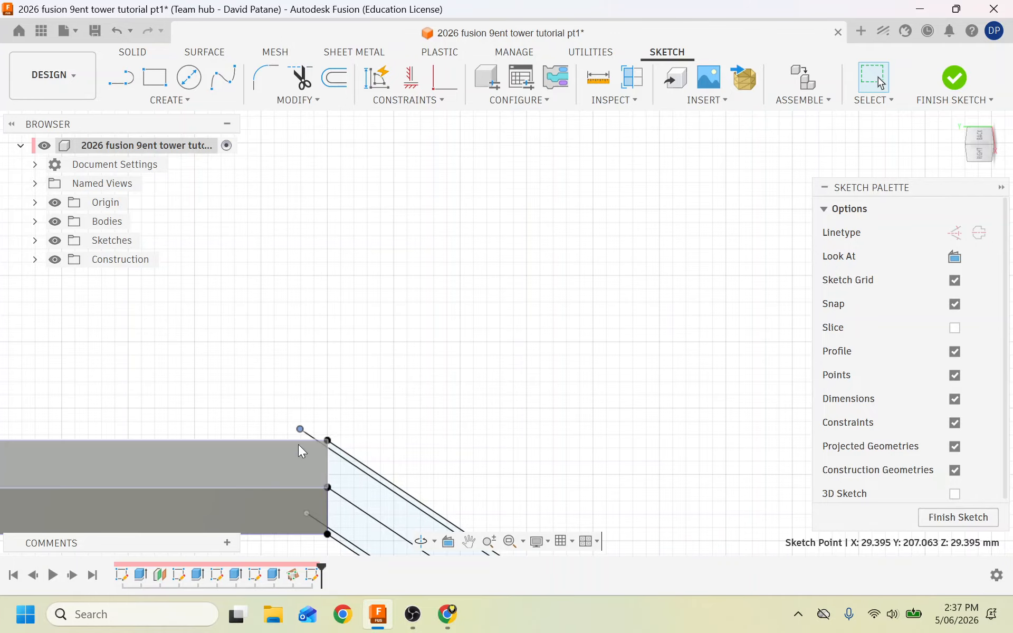
pyautogui.click(250, 375)
pyautogui.scroll(-5, 232, 373)
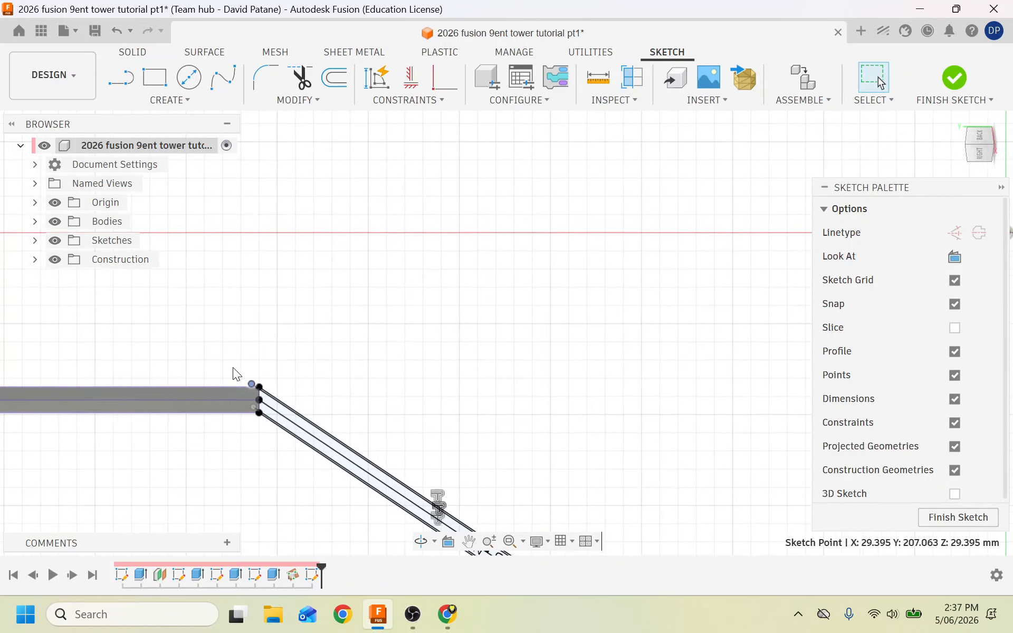
pyautogui.scroll(3, 306, 496)
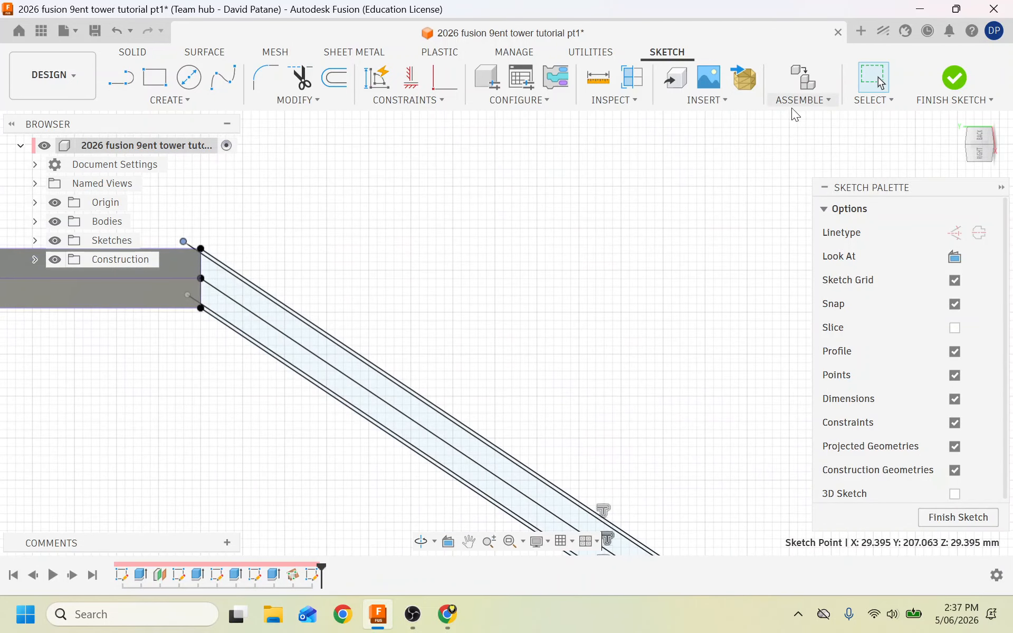
pyautogui.click(957, 77)
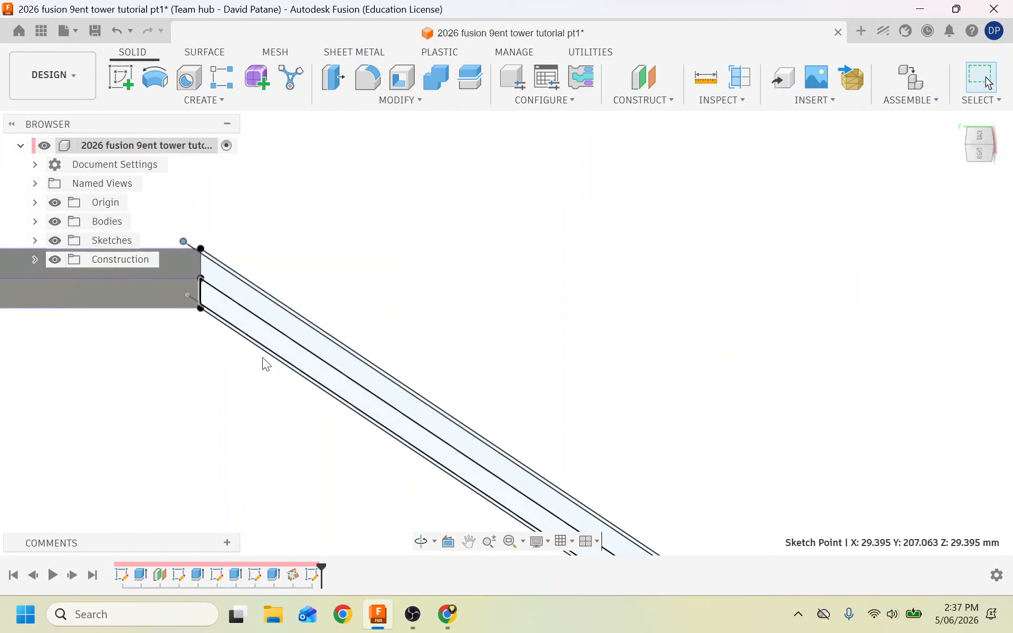
# Start an extrusion with both diagonal strut profiles selected (2 profiles).
pyautogui.click(160, 99)
pyautogui.click(137, 181)
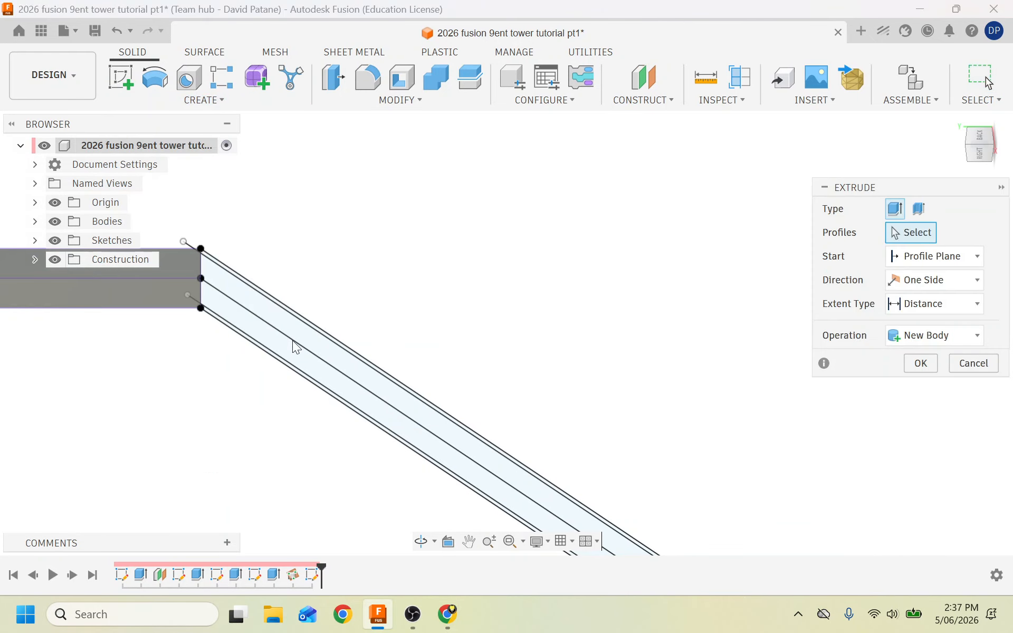
pyautogui.click(224, 285)
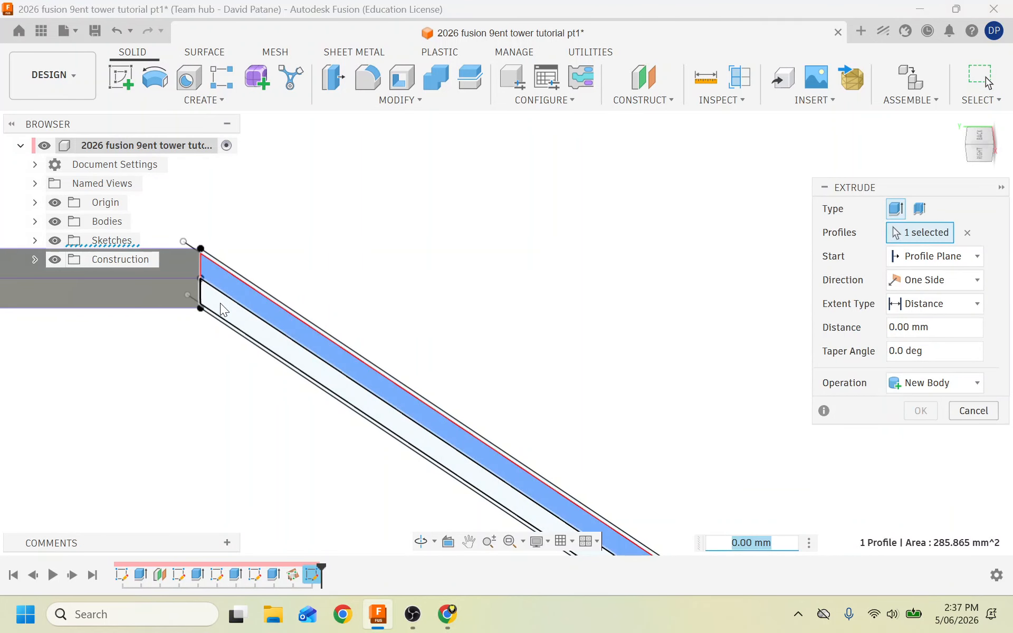
pyautogui.click(220, 303)
pyautogui.scroll(-2, 185, 373)
pyautogui.scroll(-2, 186, 373)
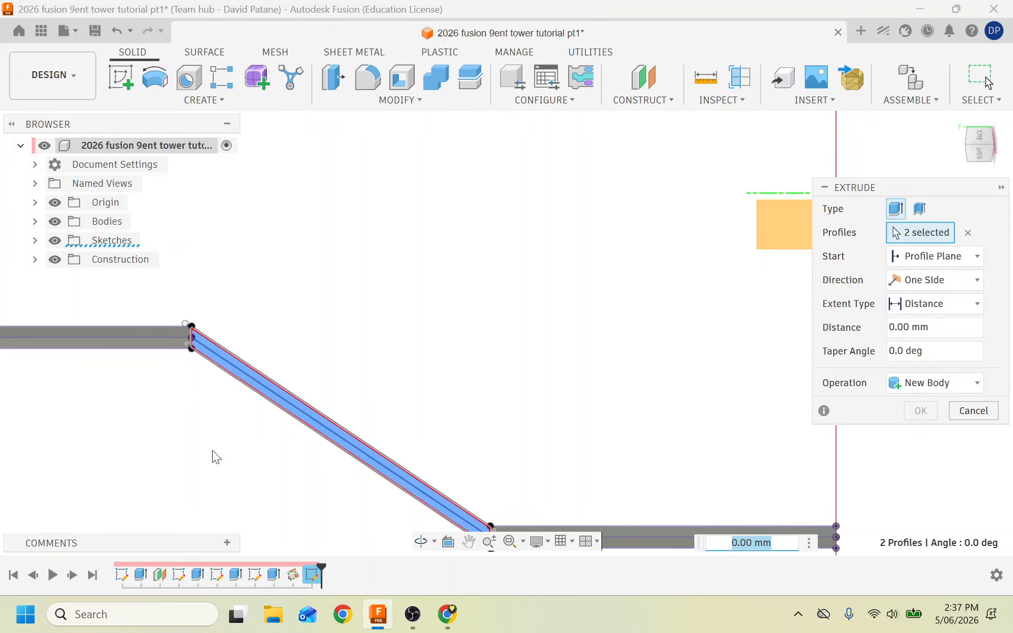
pyautogui.scroll(5, 212, 446)
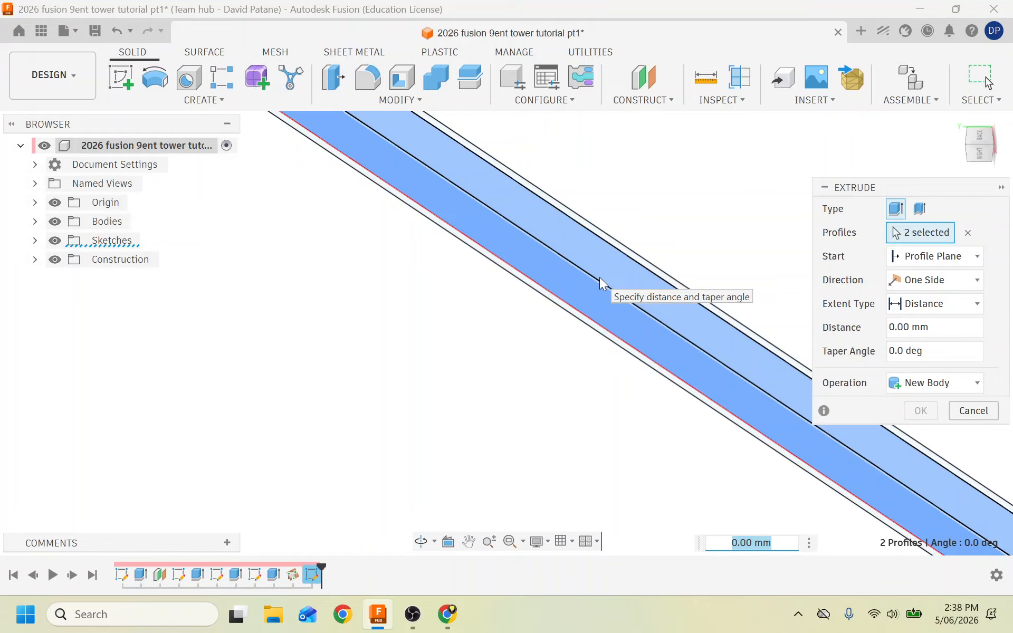
pyautogui.scroll(-5, 452, 332)
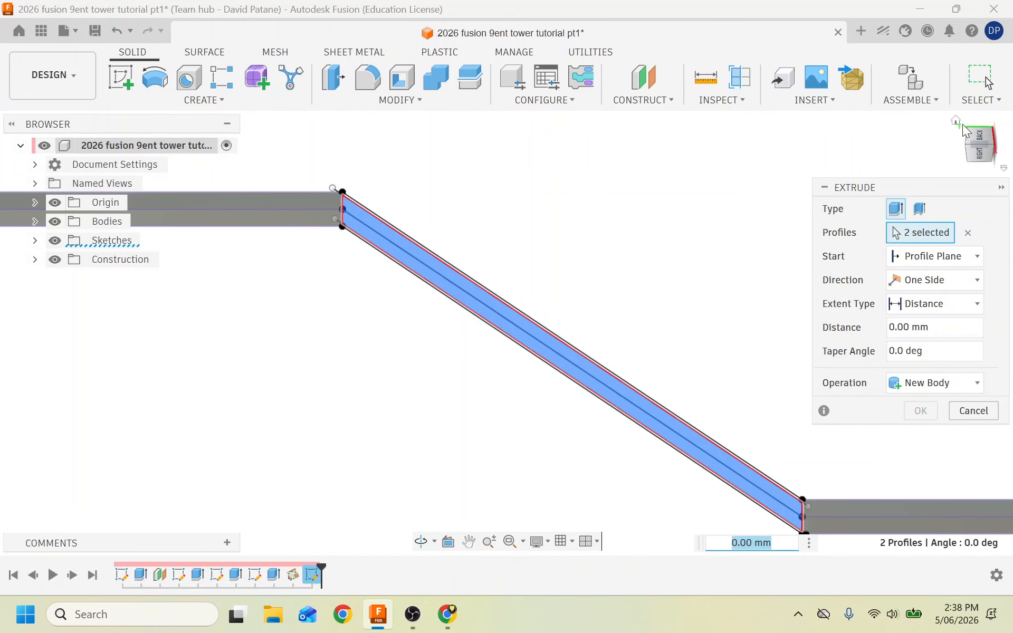
# From the home view, pull the strut extrusion out to 5 mm.
pyautogui.click(957, 122)
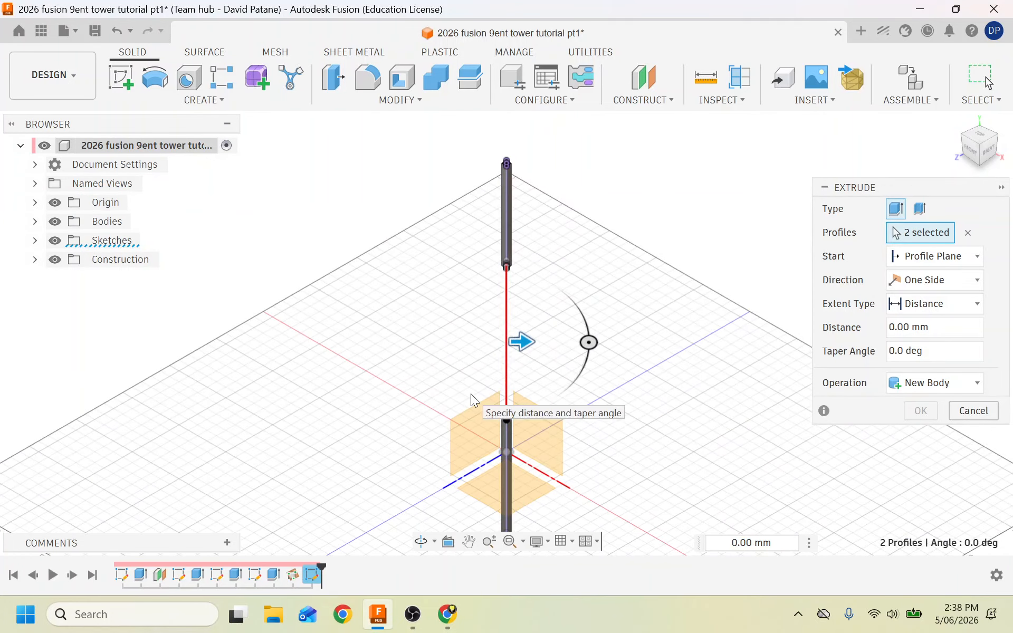
pyautogui.scroll(4, 470, 393)
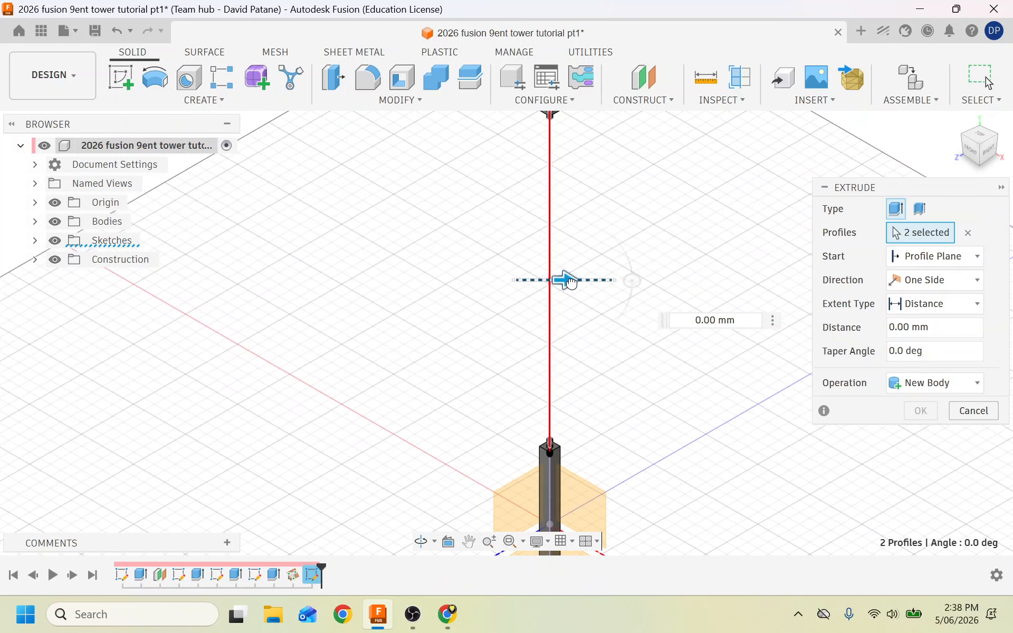
pyautogui.moveTo(571, 283)
pyautogui.mouseDown()
pyautogui.moveTo(595, 279)
pyautogui.moveTo(581, 280)
pyautogui.mouseUp()
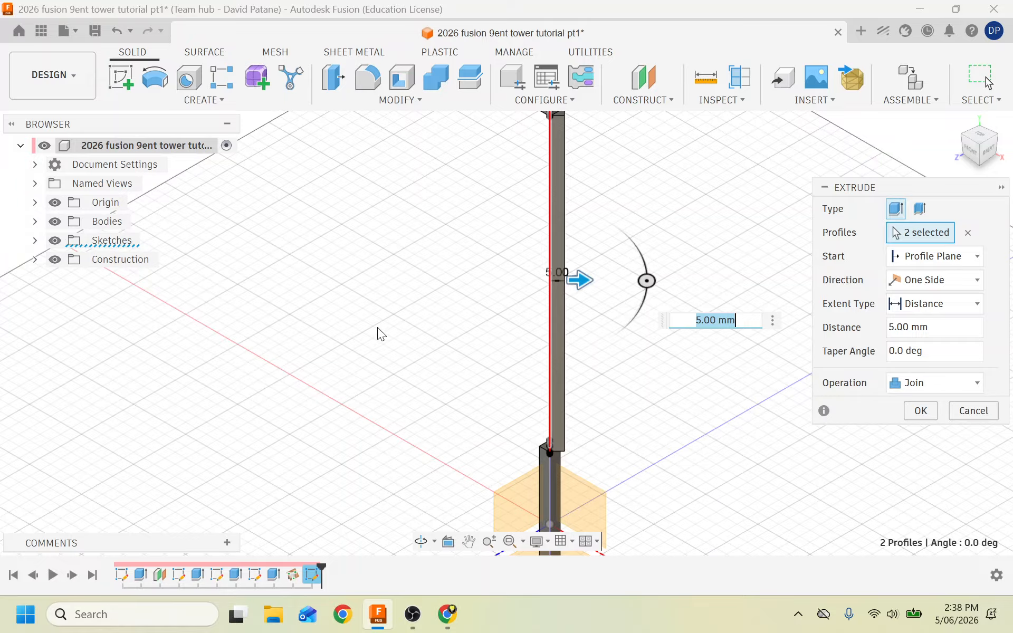
pyautogui.scroll(-2, 378, 327)
pyautogui.scroll(4, 496, 181)
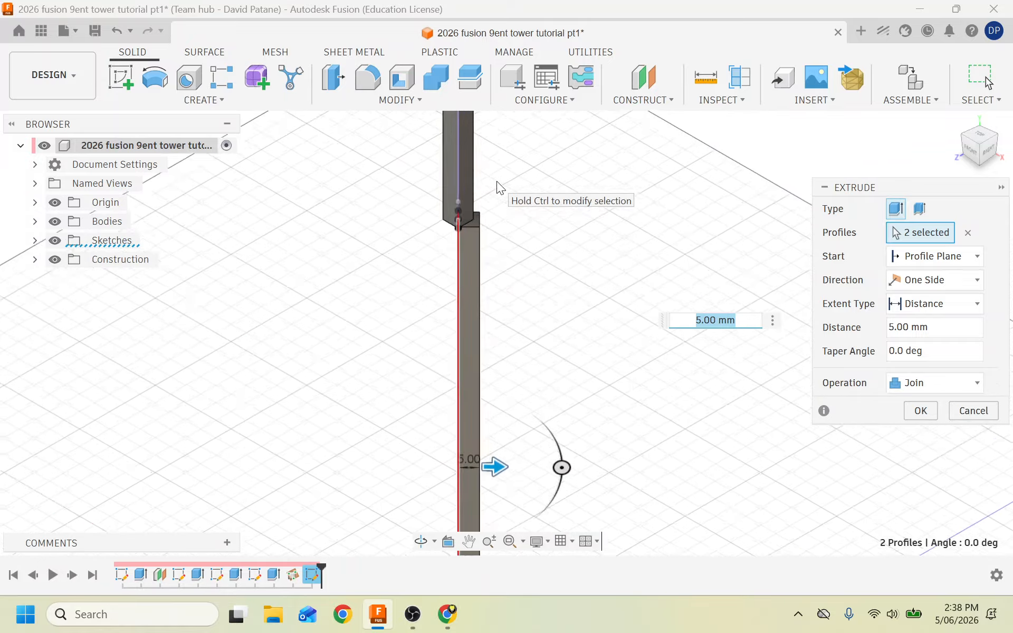
pyautogui.scroll(2, 497, 182)
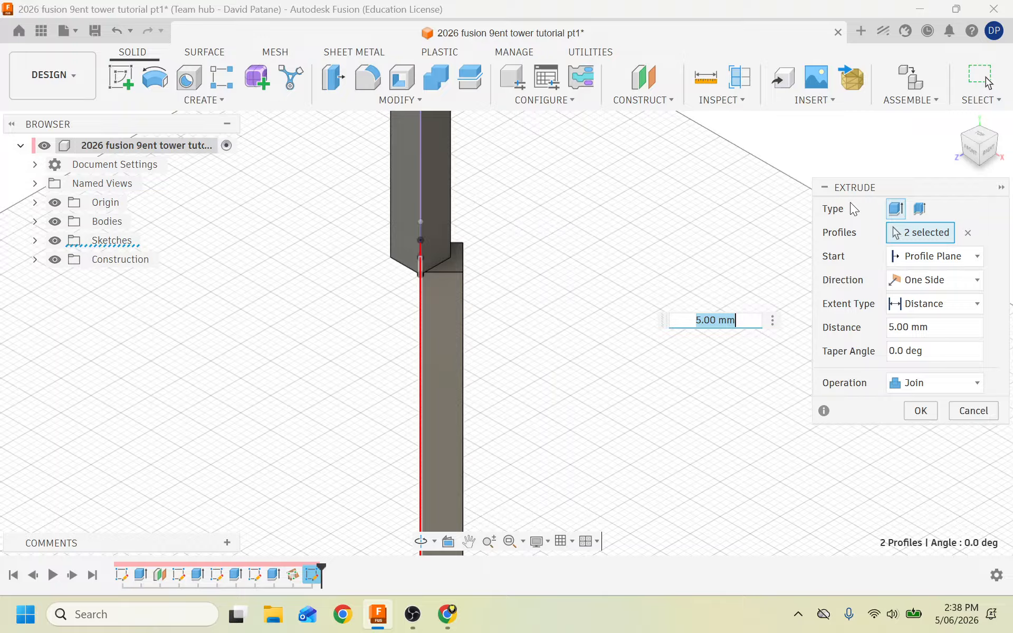
# Make the strut extrusion symmetric at 2.5 mm, confirm it, and view the whole tower.
pyautogui.click(970, 281)
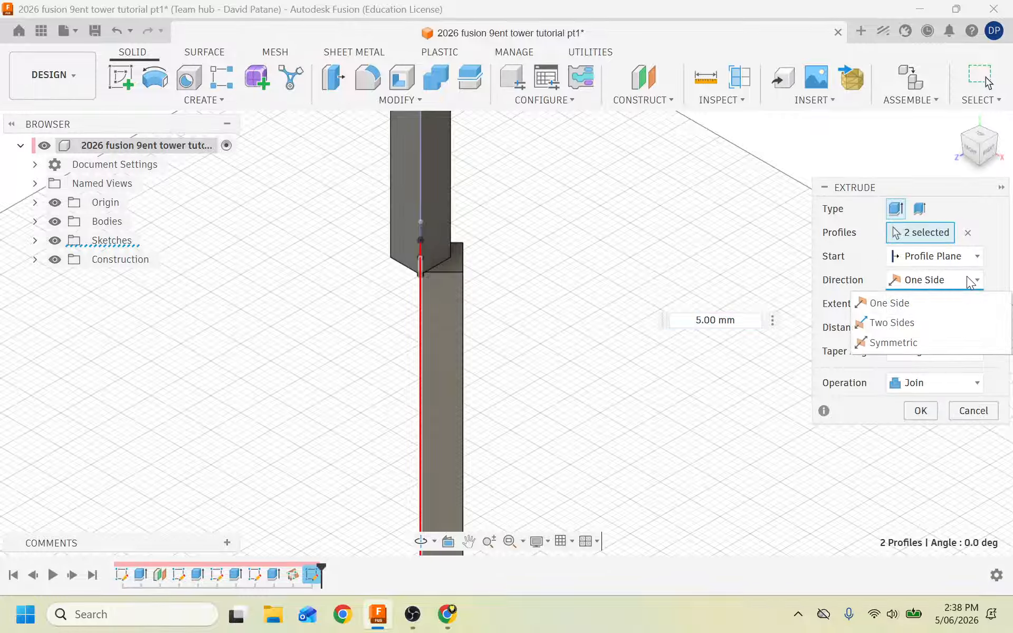
pyautogui.click(899, 342)
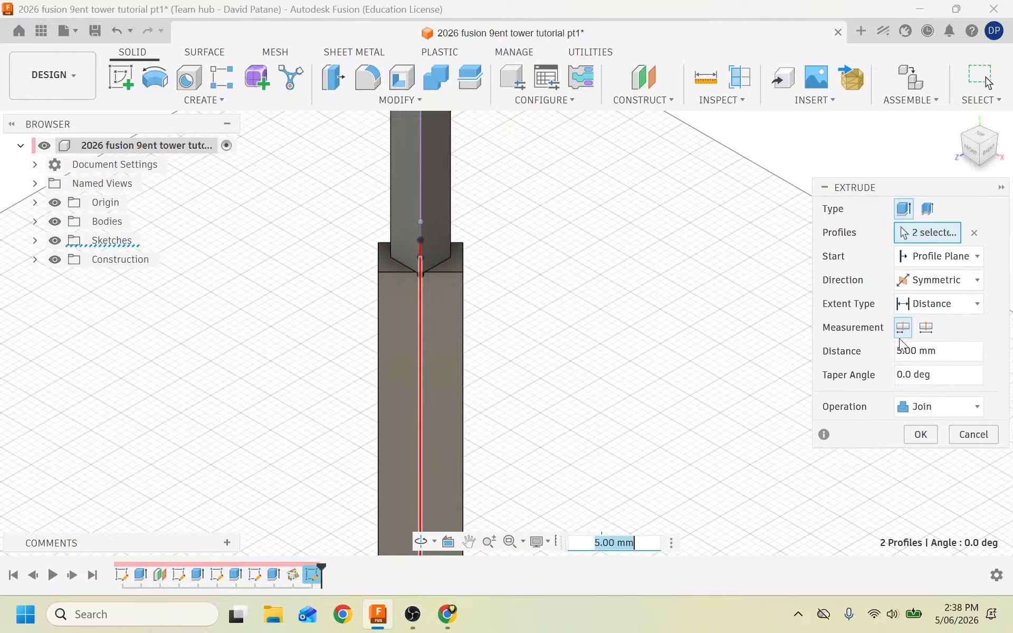
pyautogui.click(920, 353)
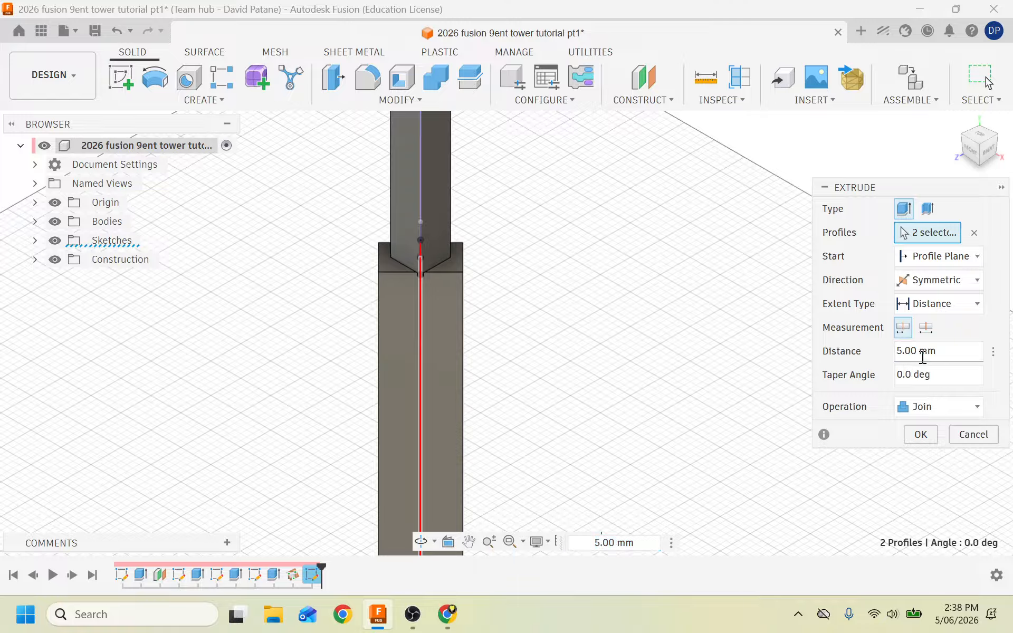
pyautogui.moveTo(947, 351); pyautogui.dragTo(813, 352)
pyautogui.write('2.5')
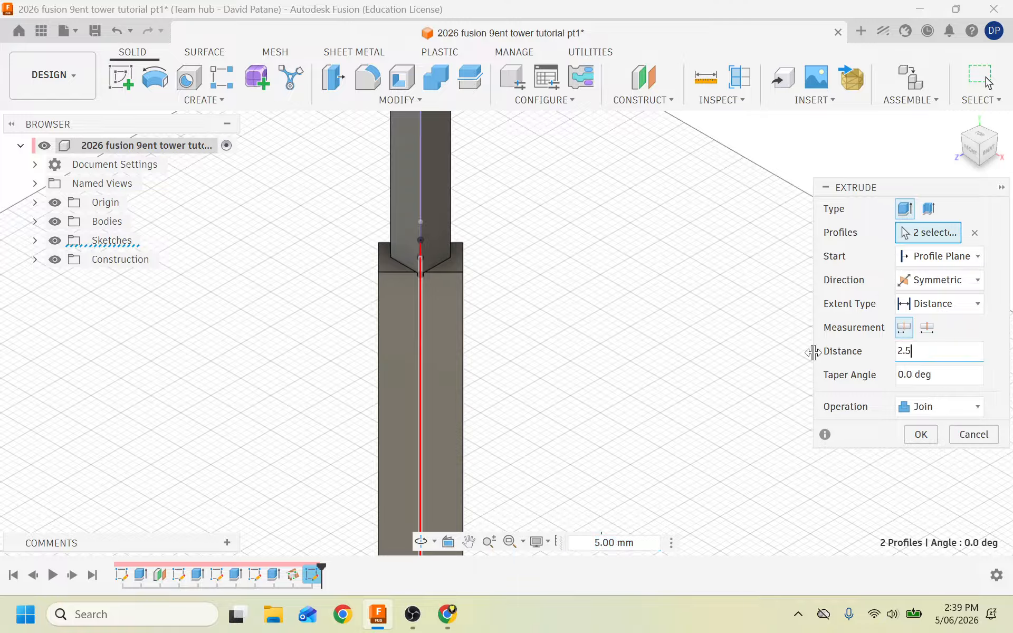
pyautogui.click(925, 438)
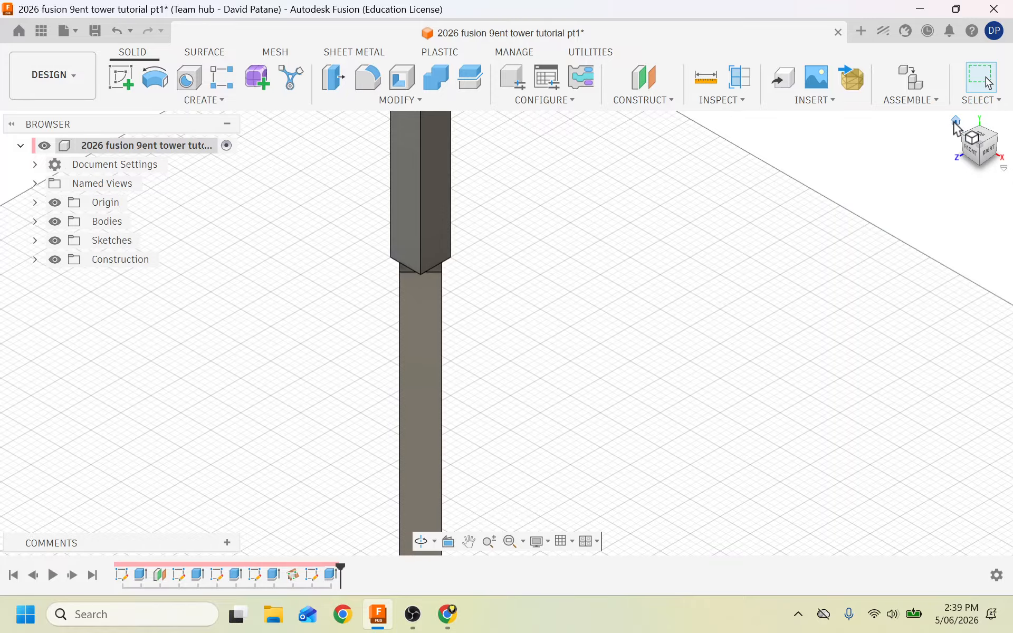
pyautogui.click(955, 122)
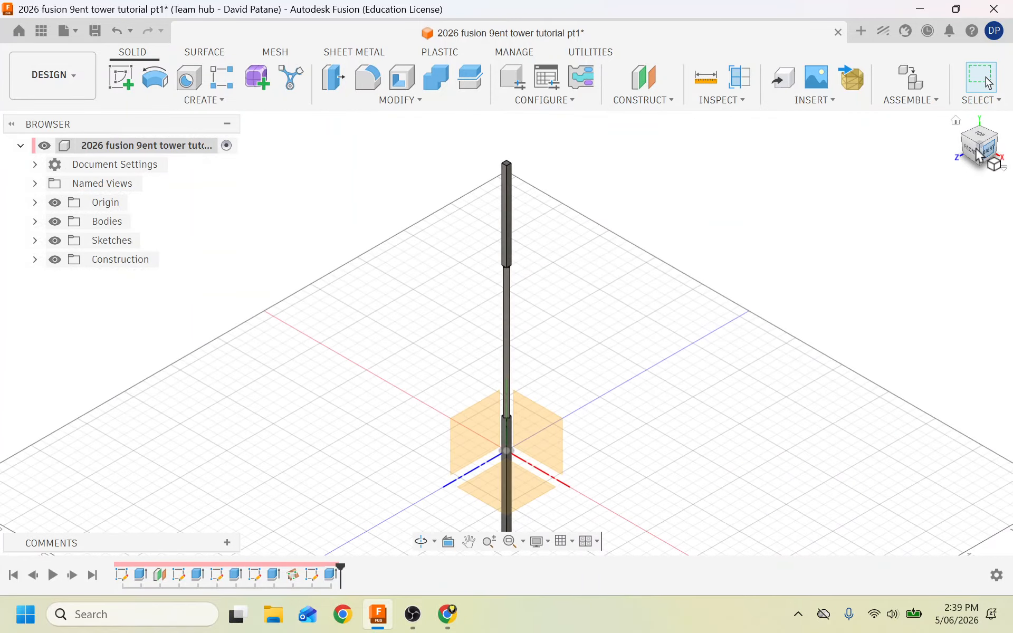
pyautogui.click(976, 148)
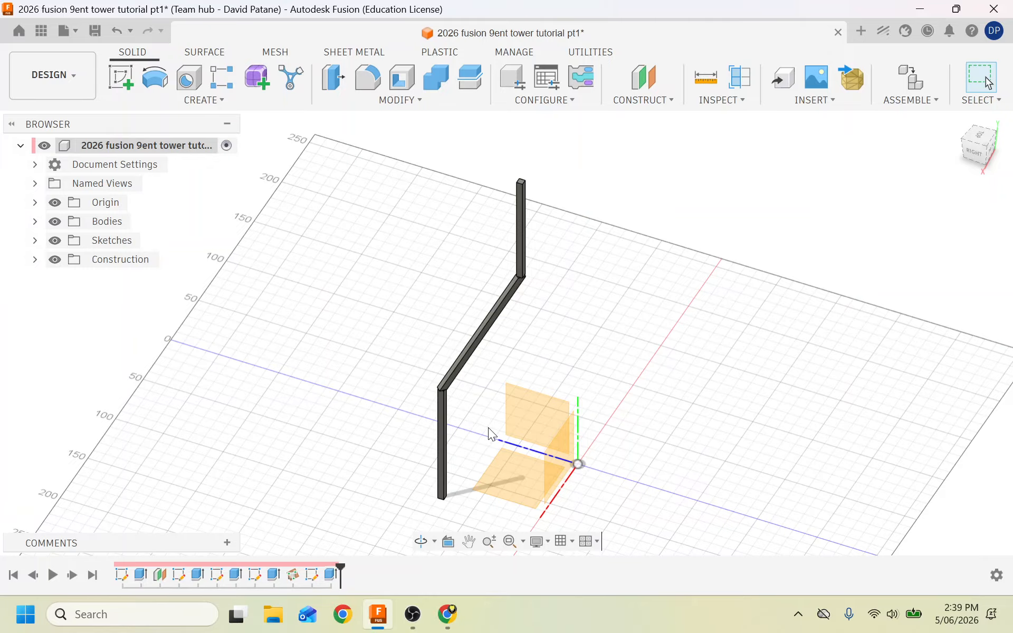
pyautogui.click(798, 623)
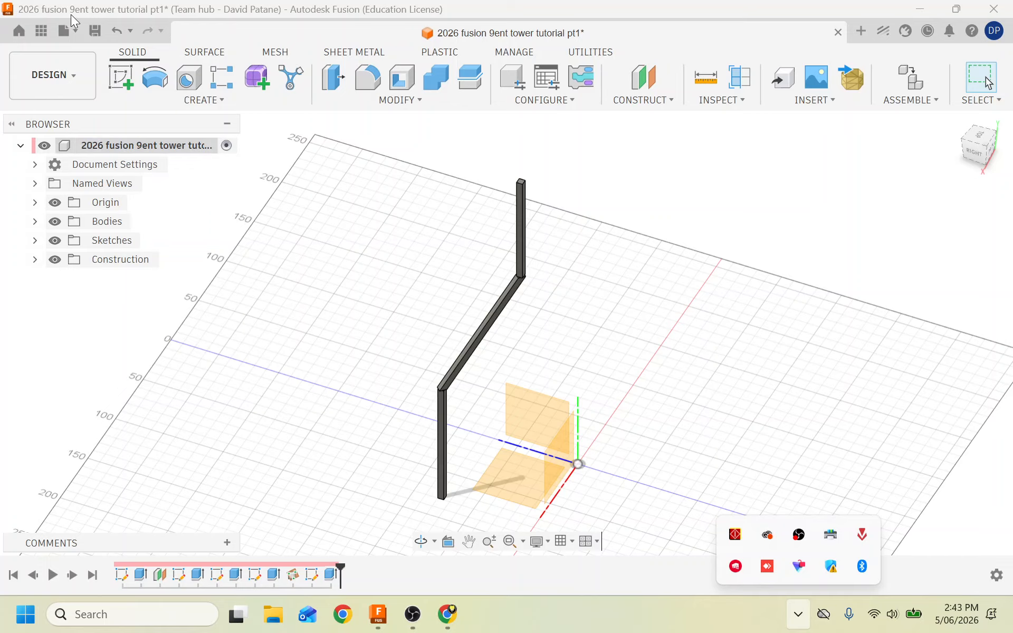
# Create a new untitled part design from the File menu.
pyautogui.click(67, 30)
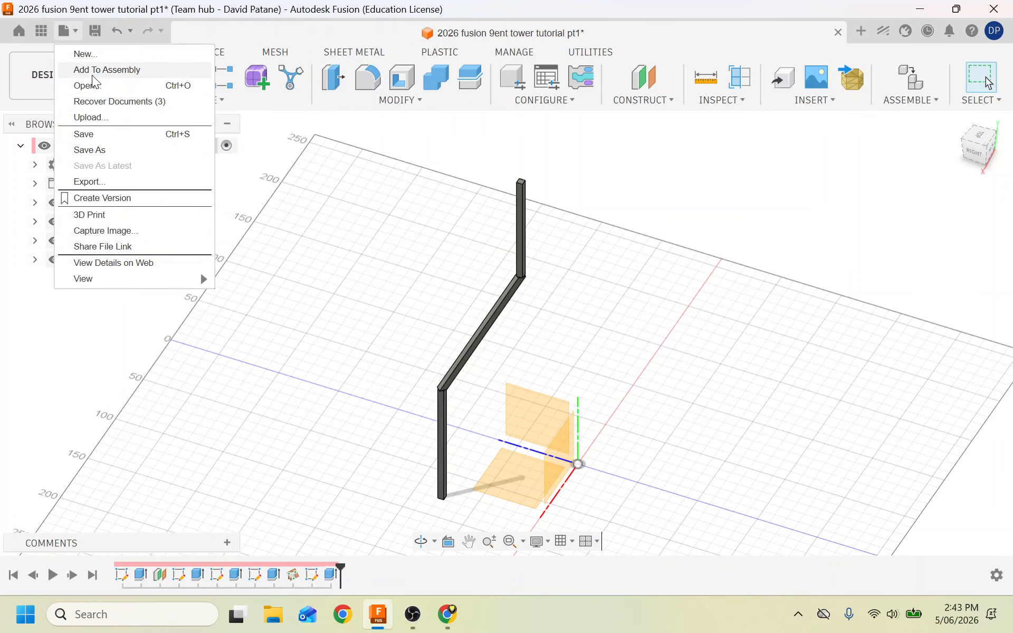
pyautogui.click(90, 54)
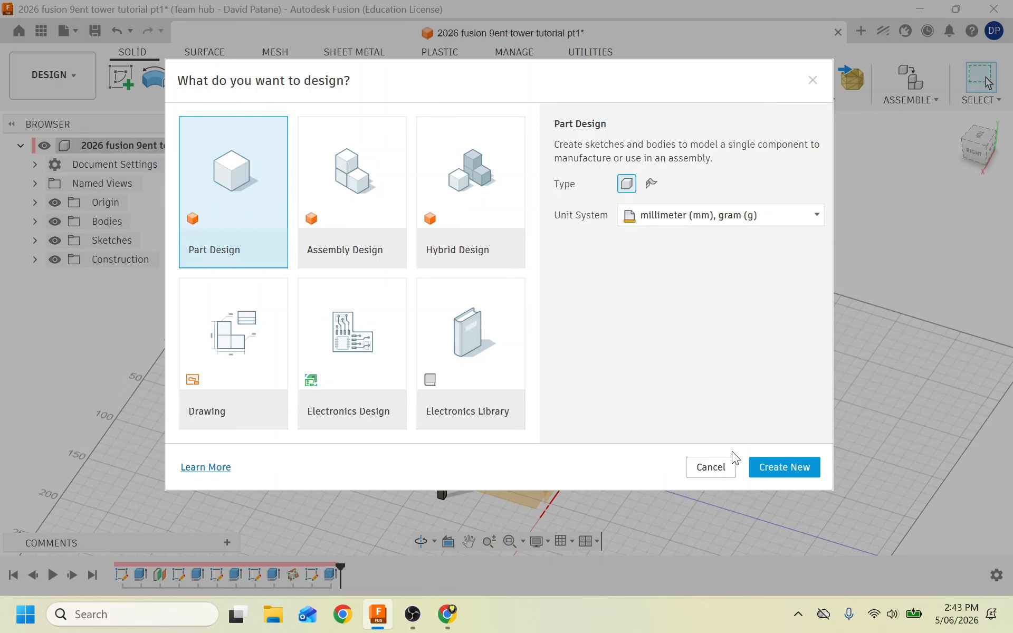
pyautogui.click(760, 466)
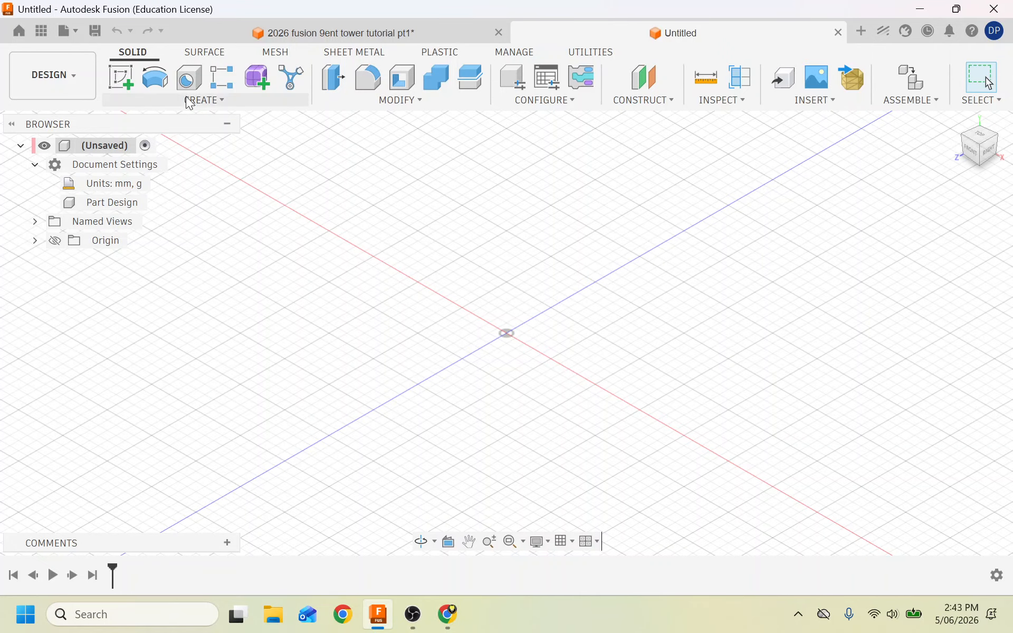
# Start a sketch on the front plane, then return to the tower design's right-side view.
pyautogui.click(122, 79)
pyautogui.click(487, 291)
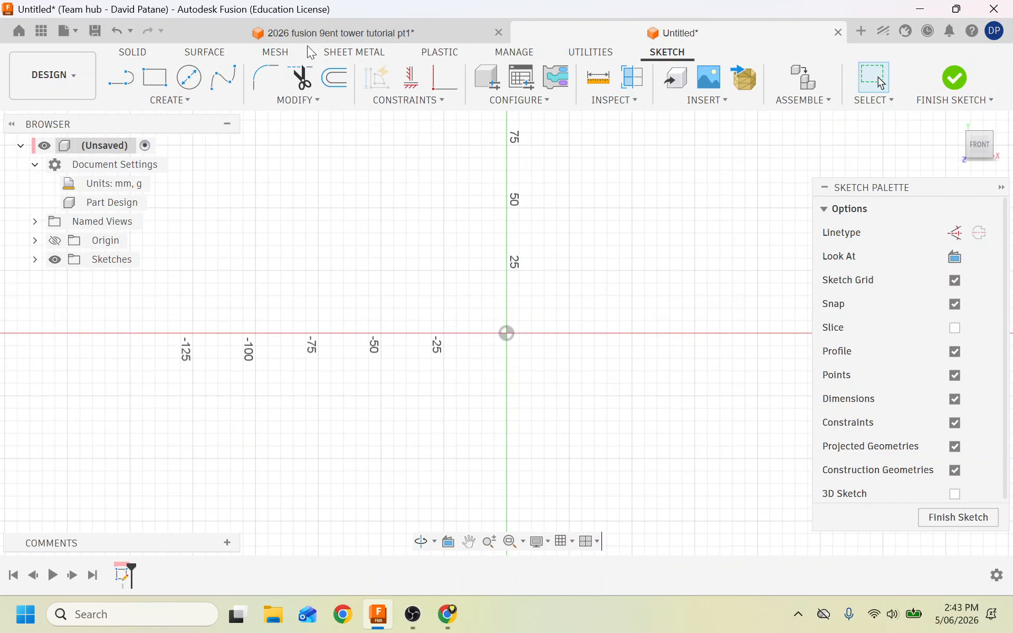
pyautogui.click(311, 33)
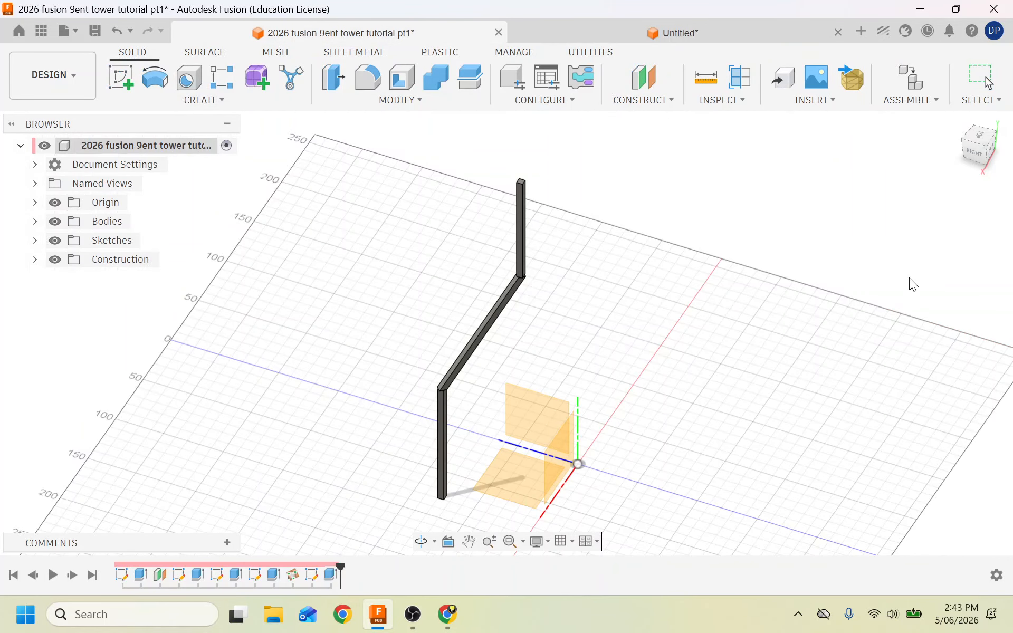
pyautogui.click(984, 159)
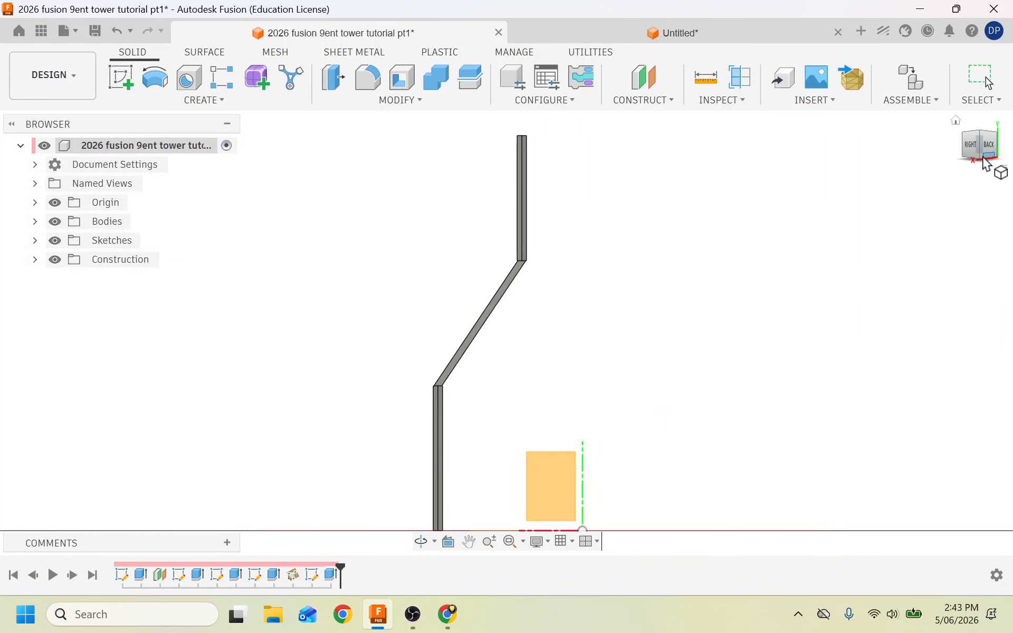
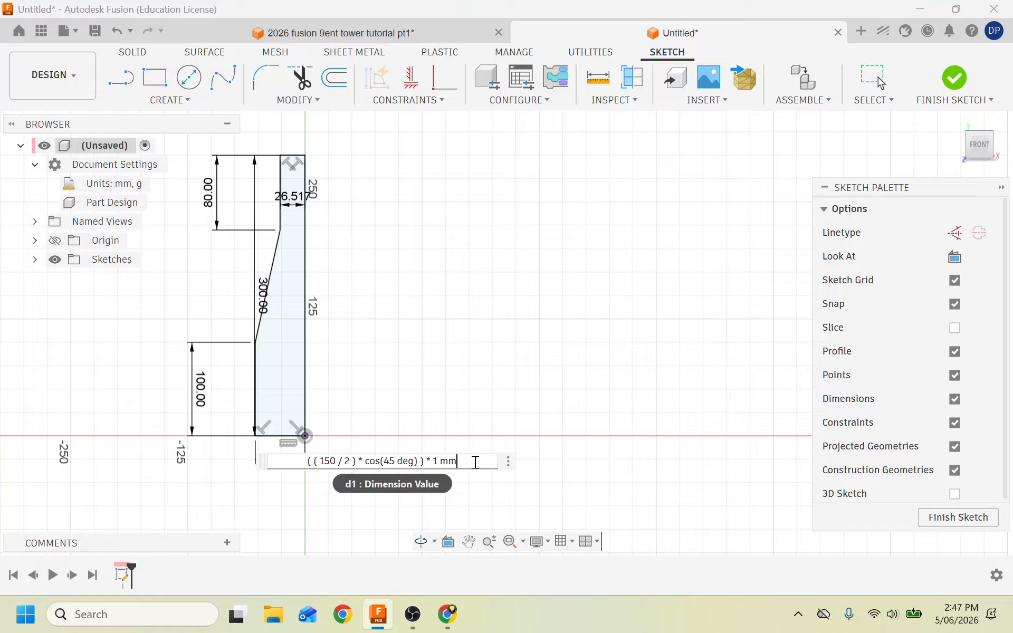
# Add +5 to the base width expression (58.033) and subtract 5 from the top offset (21.517).
pyautogui.press('BackSpace')
pyautogui.press('BackSpace')
pyautogui.press('BackSpace')
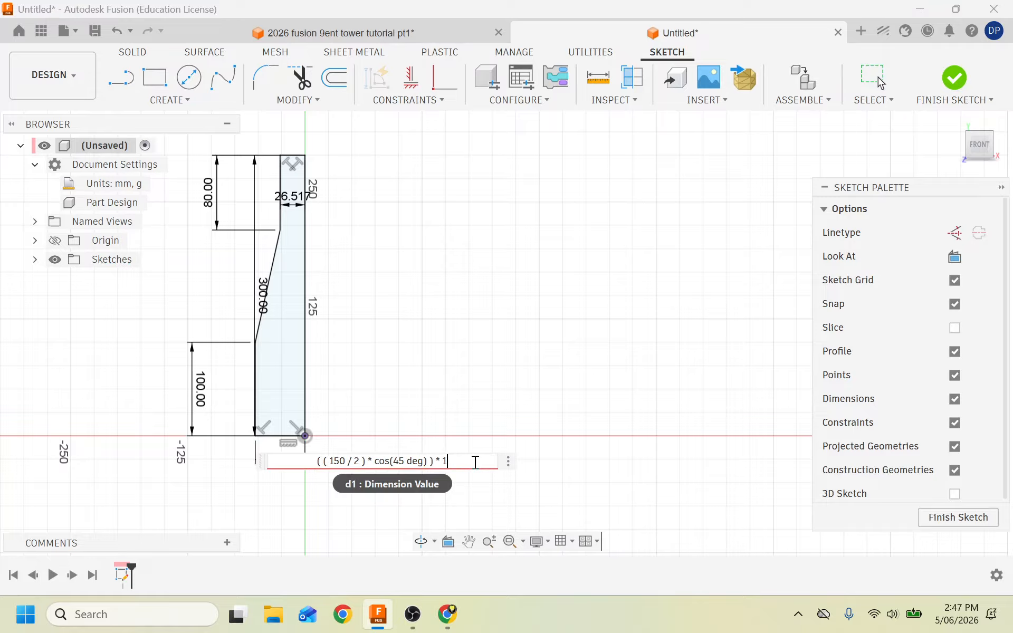
pyautogui.write('+')
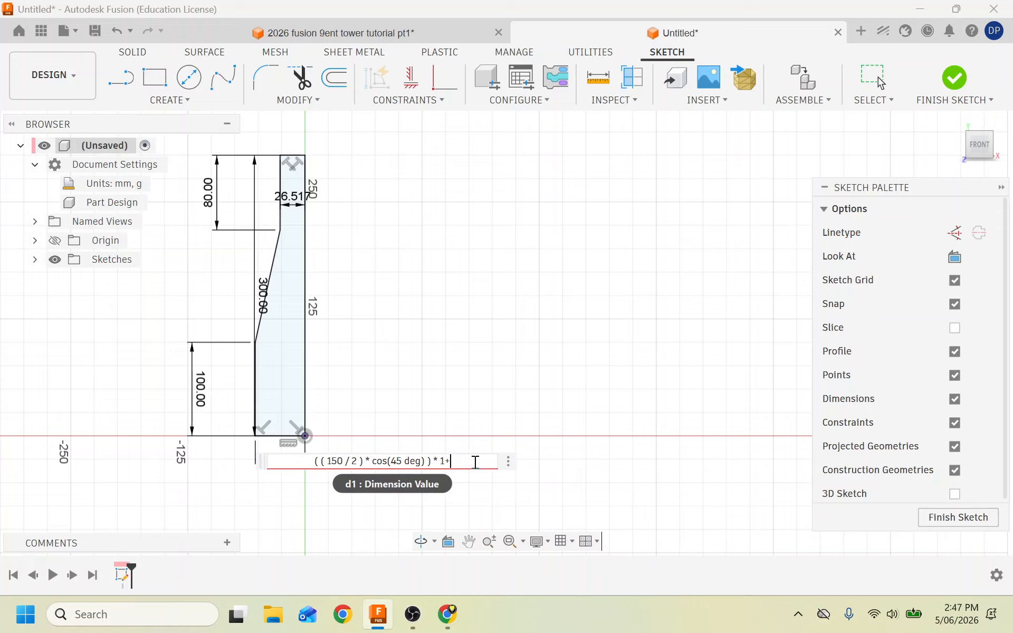
pyautogui.write('5')
pyautogui.press('Return')
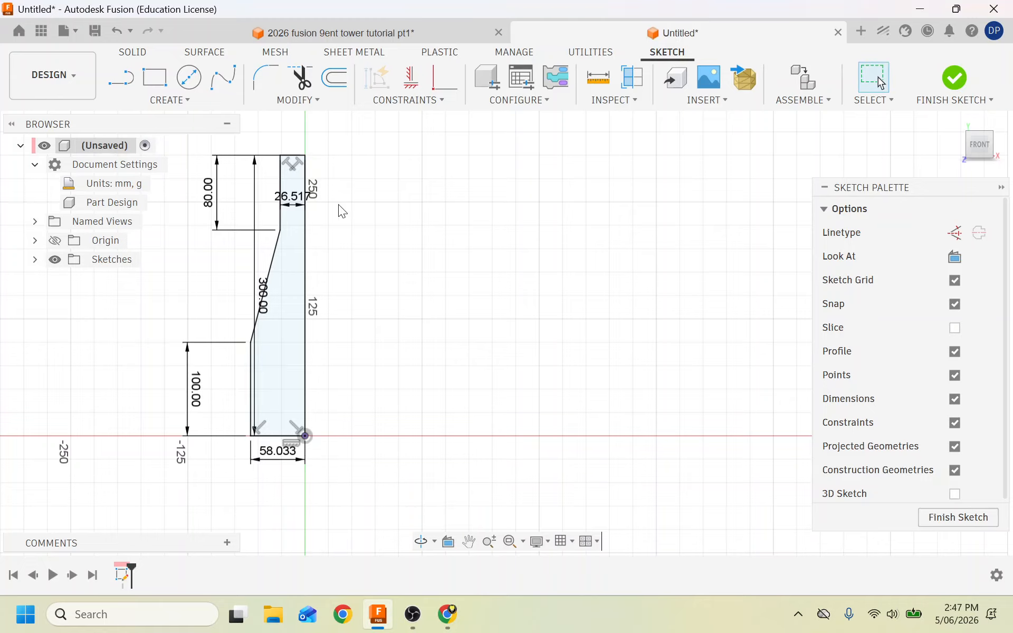
pyautogui.doubleClick(296, 205)
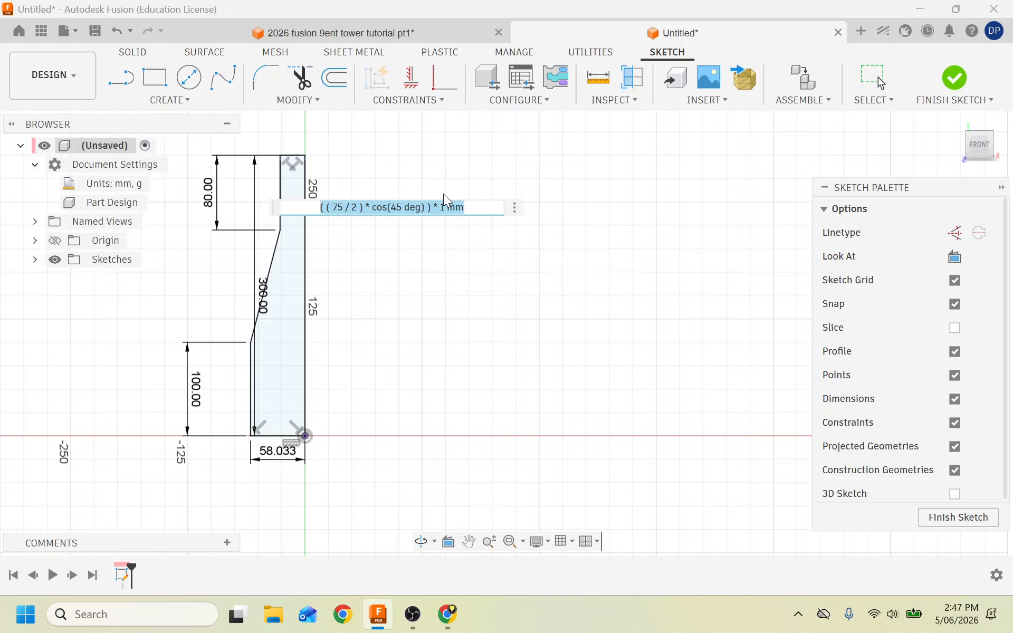
pyautogui.click(475, 207)
pyautogui.press('BackSpace')
pyautogui.press('BackSpace')
pyautogui.press('BackSpace')
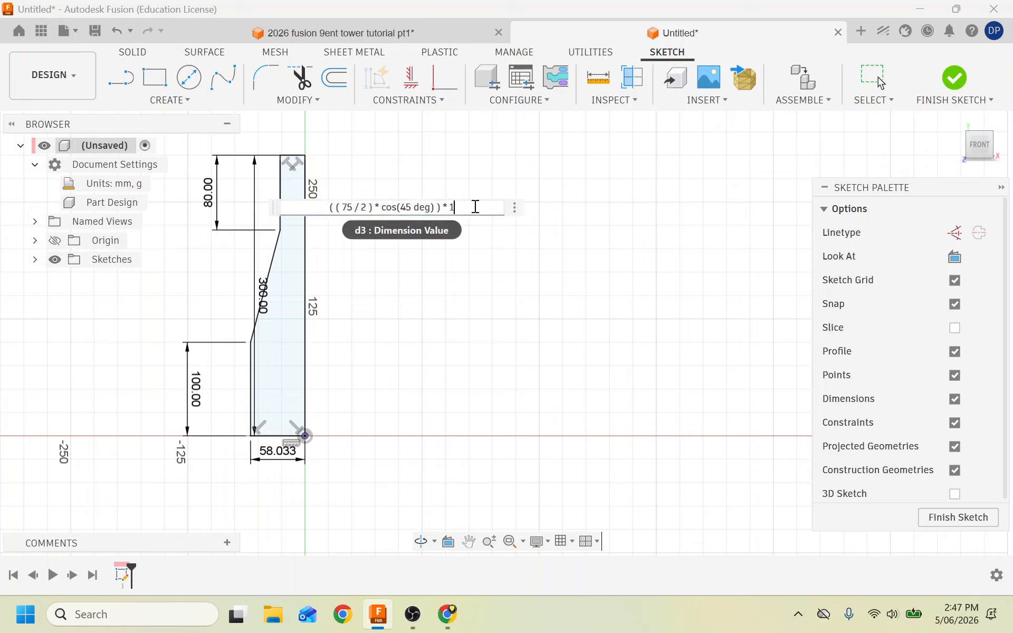
pyautogui.write('-5')
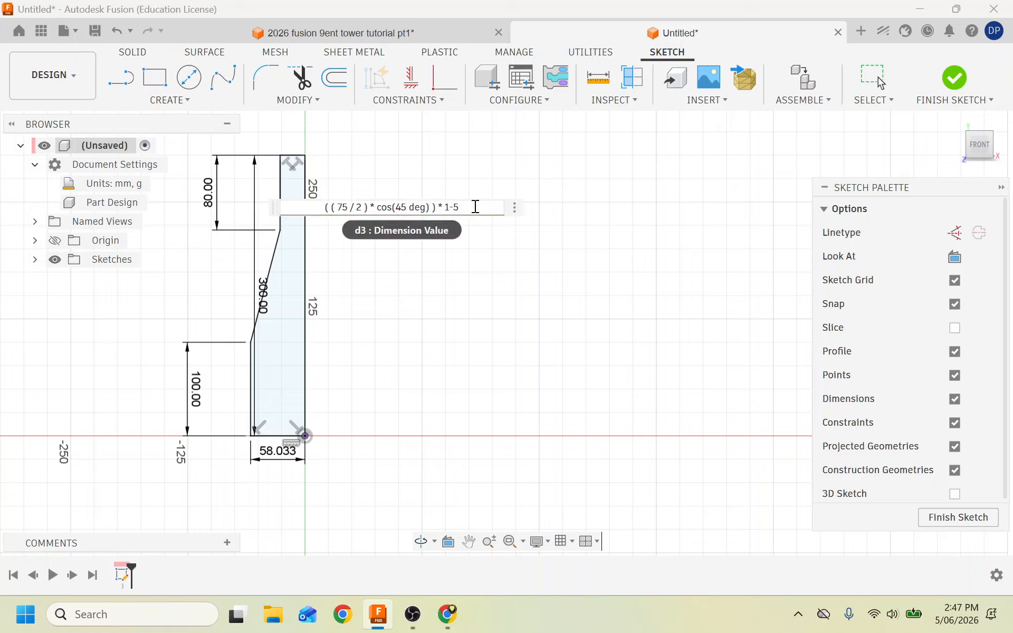
pyautogui.press('Return')
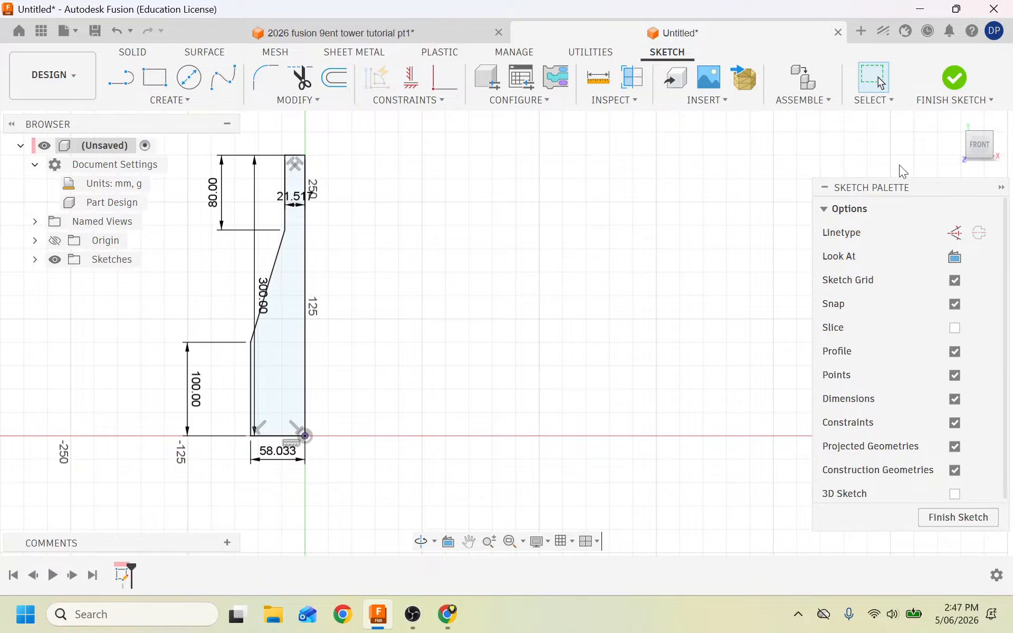
# Finish the leg profile sketch and start a new sketch on the ground plane.
pyautogui.click(954, 77)
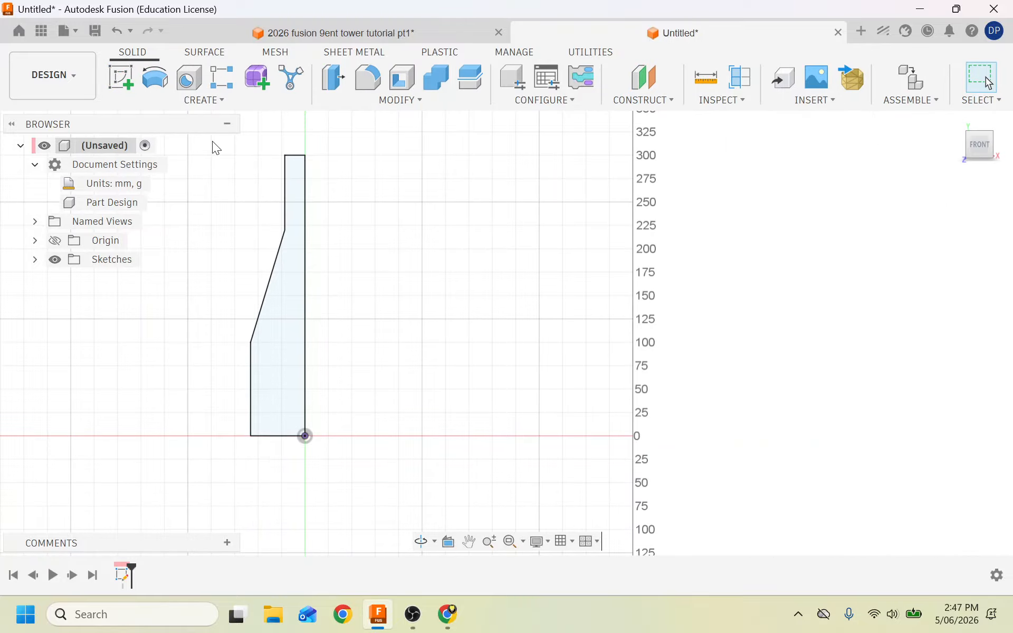
pyautogui.click(122, 77)
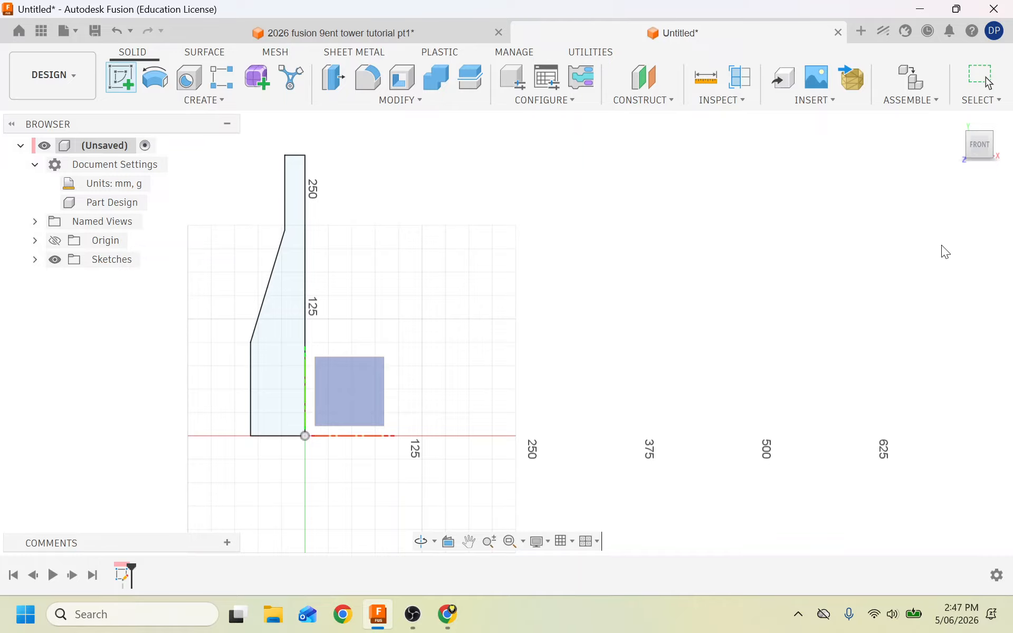
pyautogui.click(955, 122)
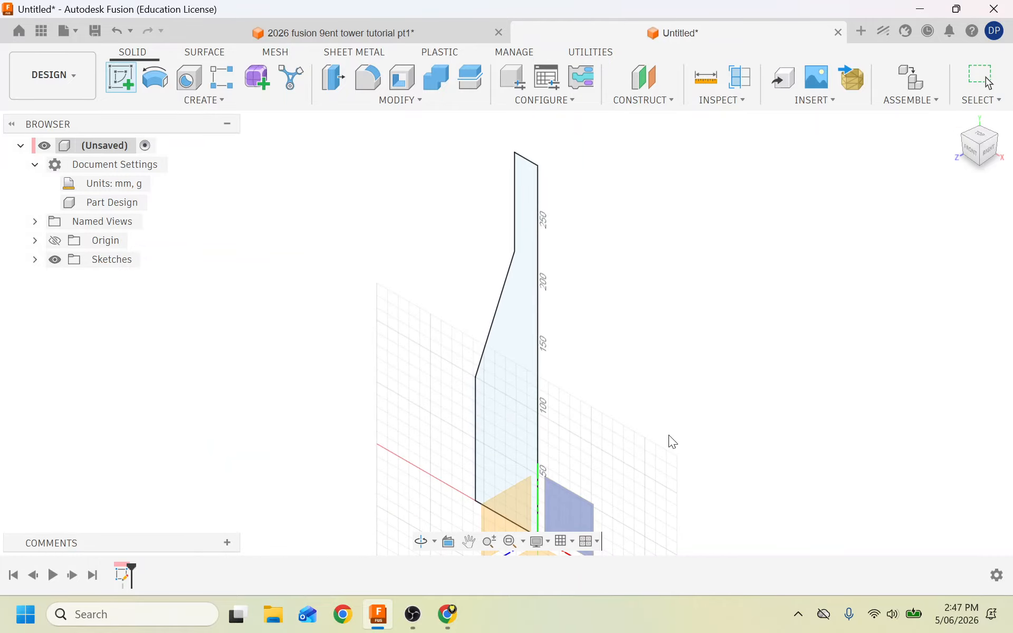
pyautogui.click(584, 510)
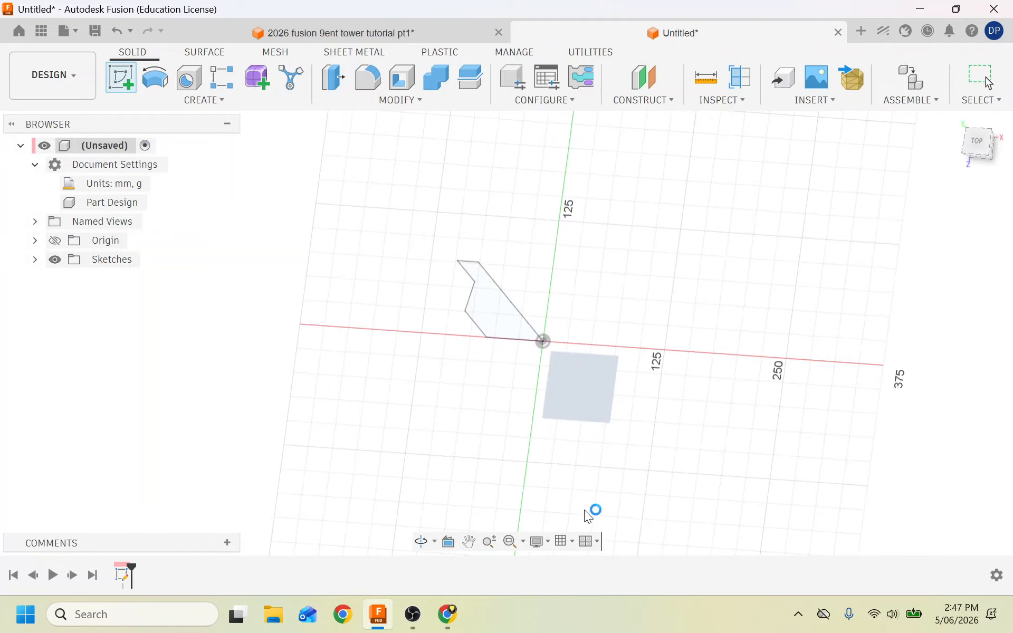
pyautogui.scroll(6, 437, 380)
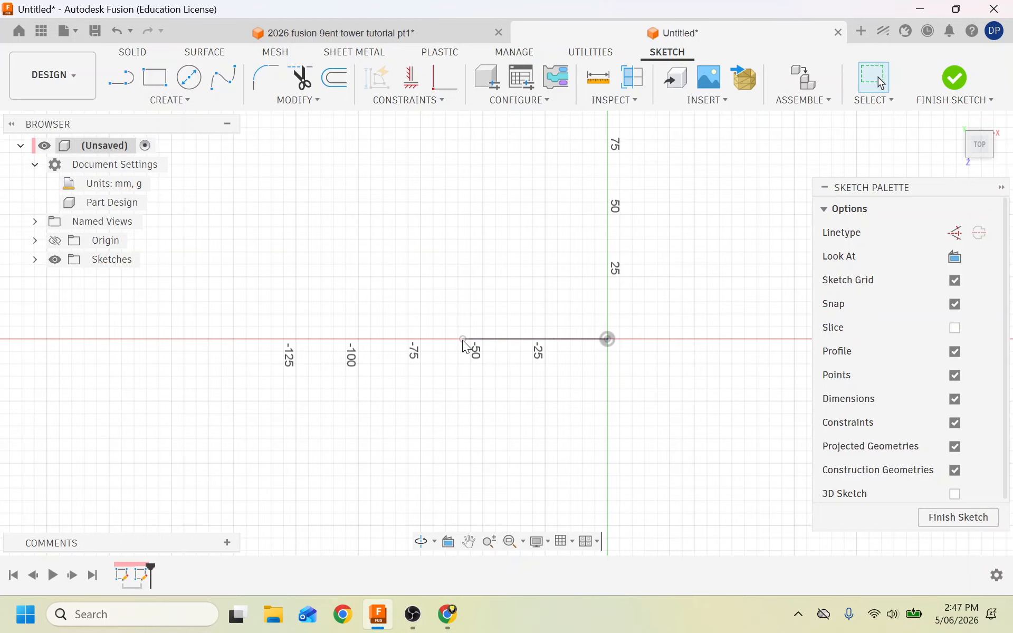
# Project the profile's base line into the new sketch.
pyautogui.scroll(4, 463, 340)
pyautogui.click(170, 100)
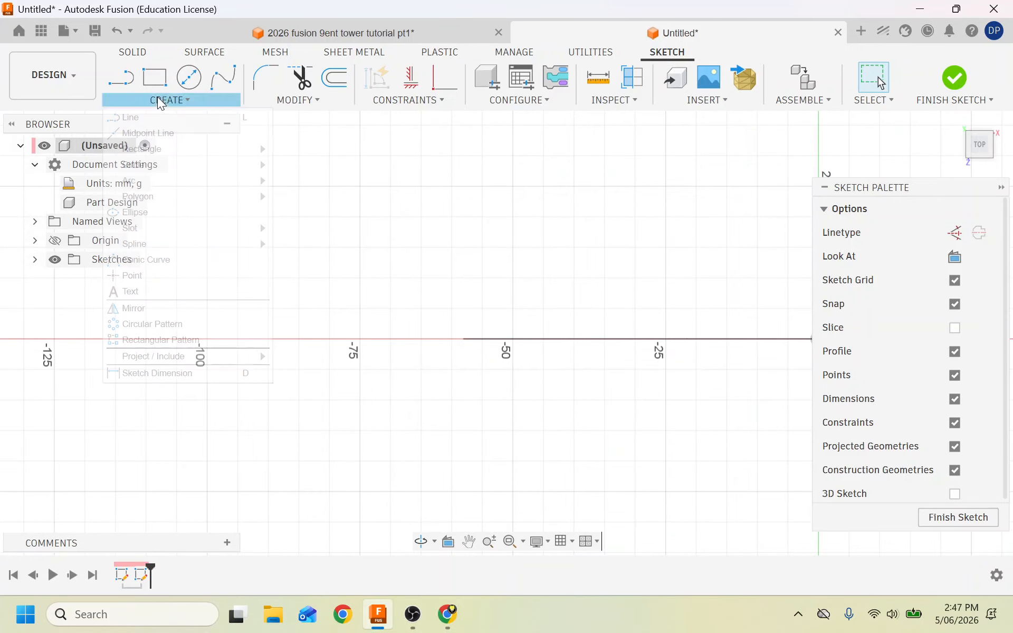
pyautogui.moveTo(153, 154)
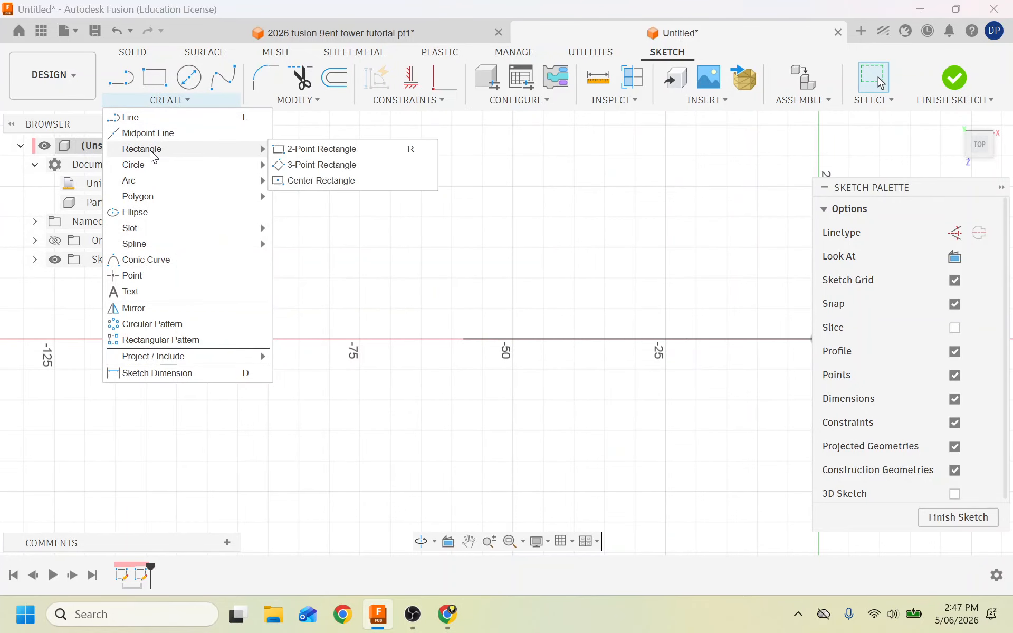
pyautogui.click(293, 178)
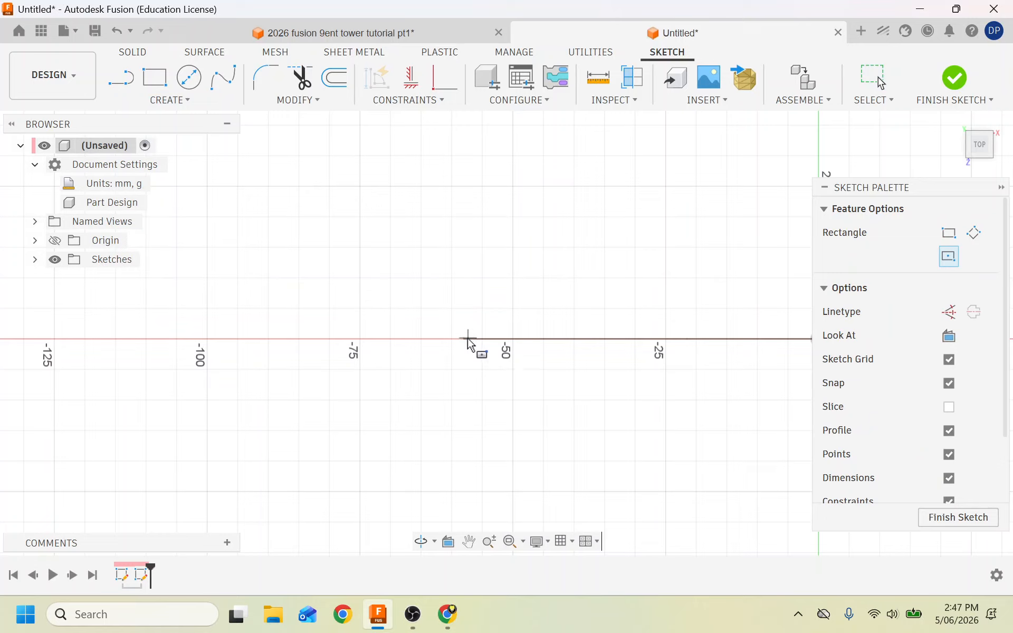
pyautogui.press('Escape')
pyautogui.click(205, 101)
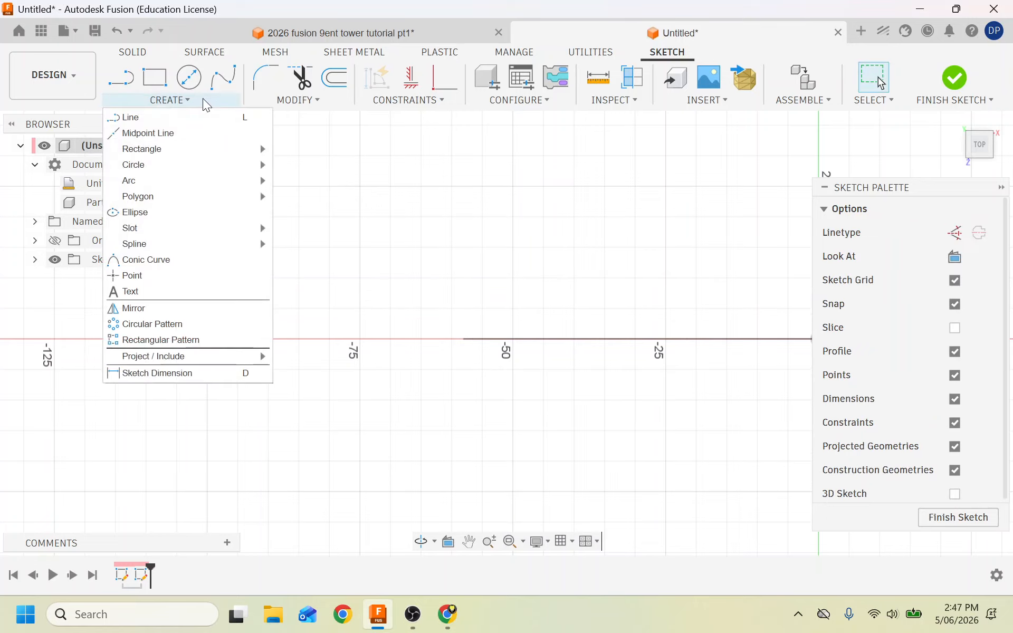
pyautogui.moveTo(159, 358)
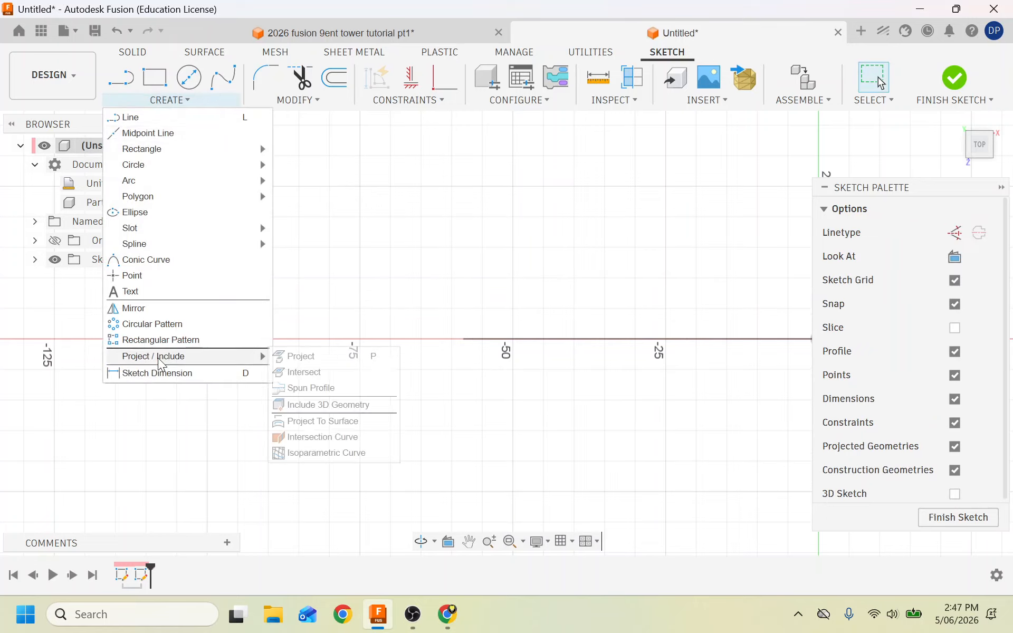
pyautogui.click(298, 357)
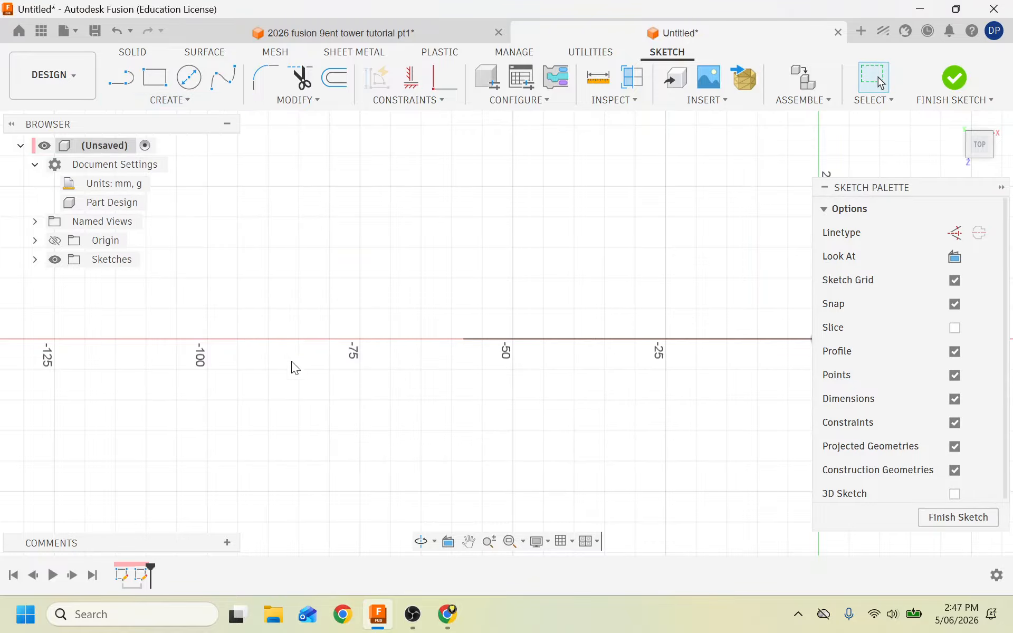
pyautogui.click(553, 340)
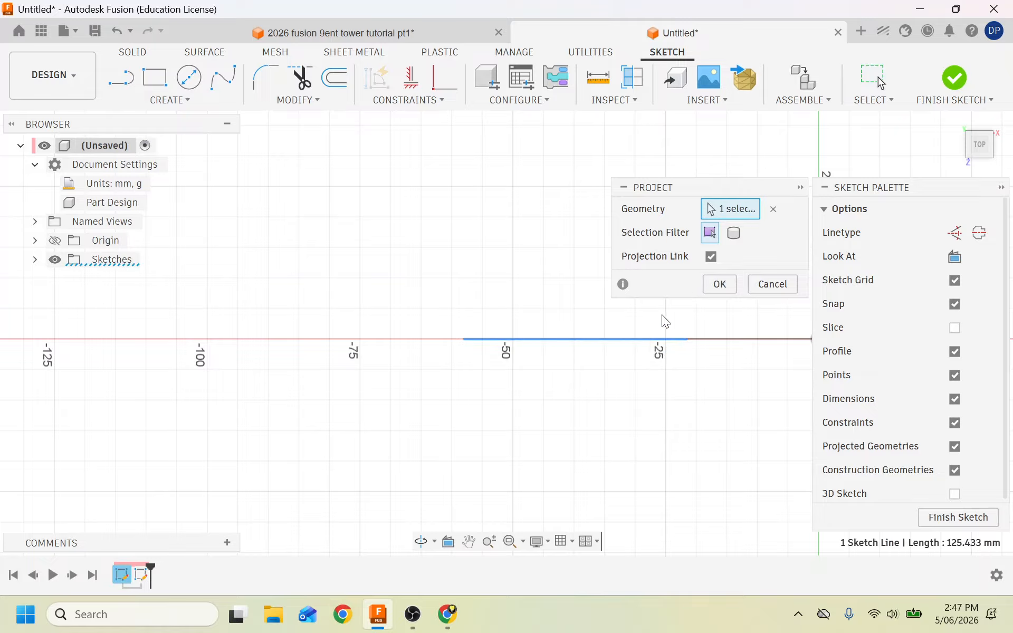
pyautogui.click(733, 287)
# Draw a 5 × 5 mm centre rectangle at the projected line's end and finish the sketch.
pyautogui.click(170, 100)
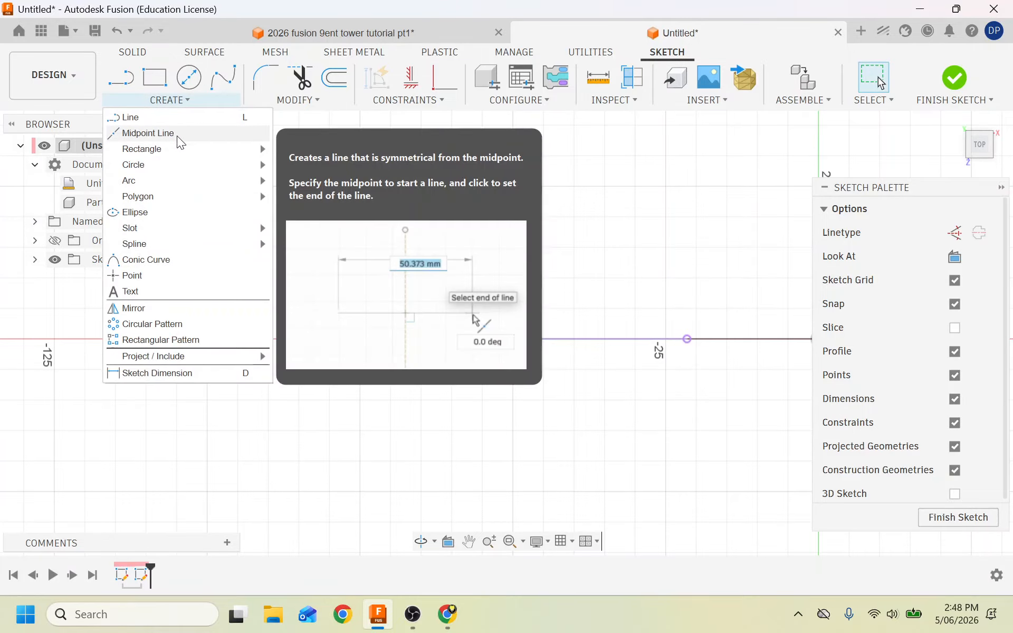
pyautogui.moveTo(175, 148)
pyautogui.click(297, 180)
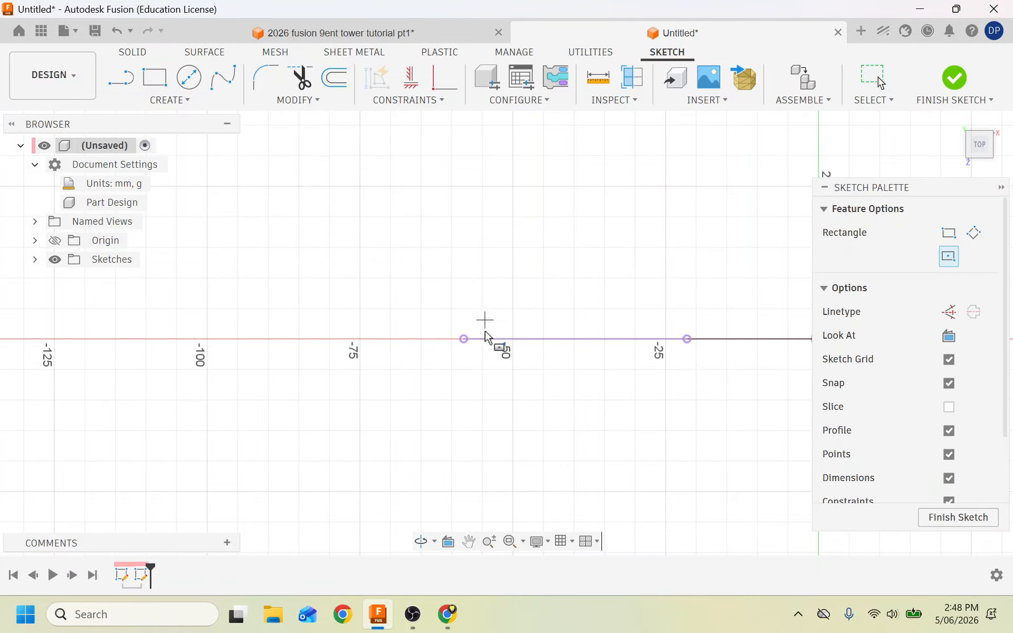
pyautogui.click(463, 340)
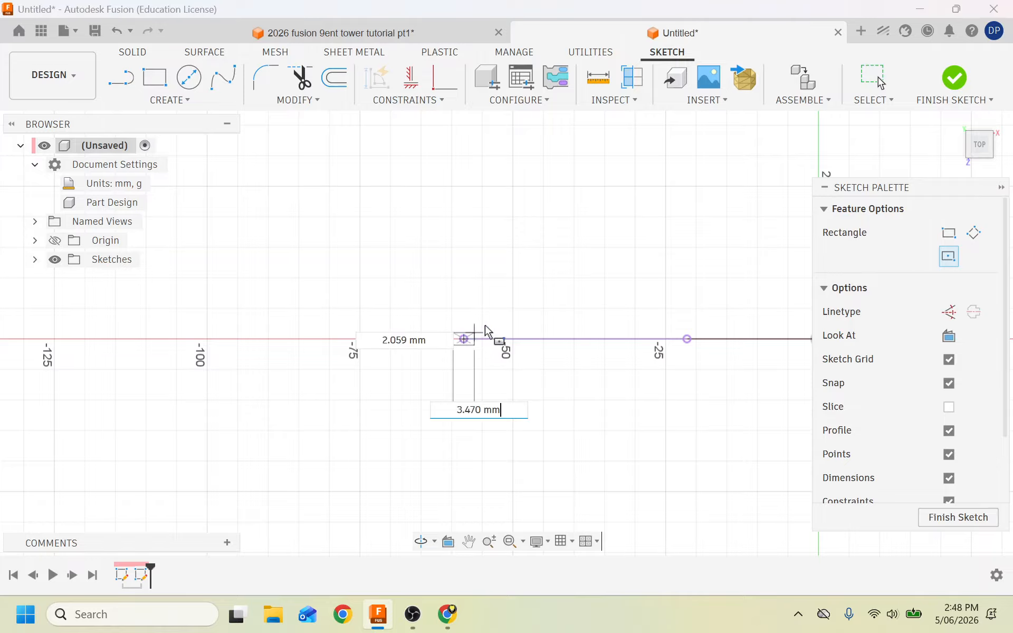
pyautogui.write('5')
pyautogui.press('Tab')
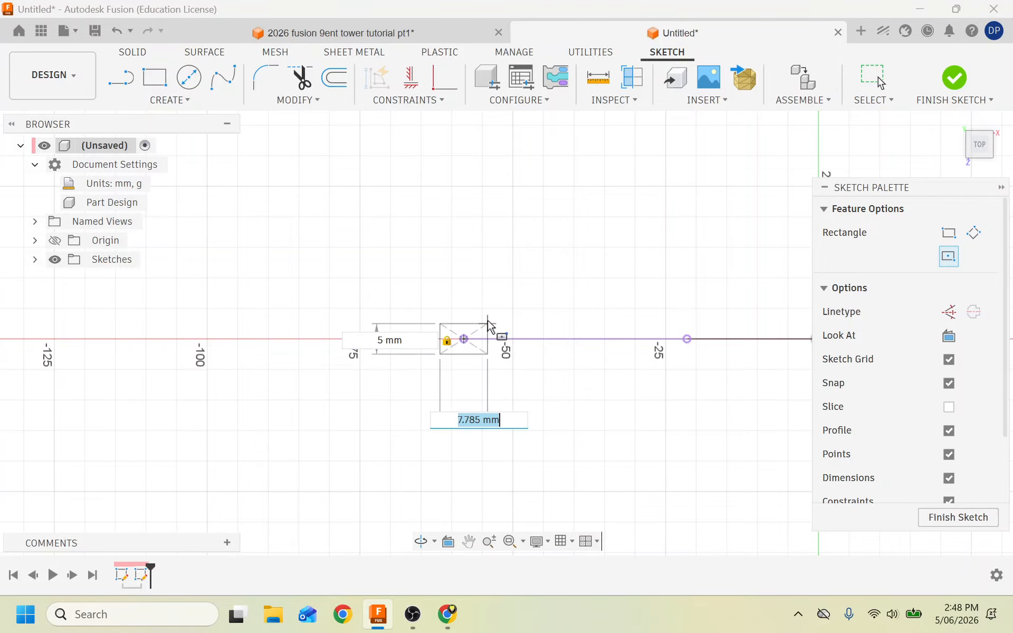
pyautogui.write('5')
pyautogui.press('Return')
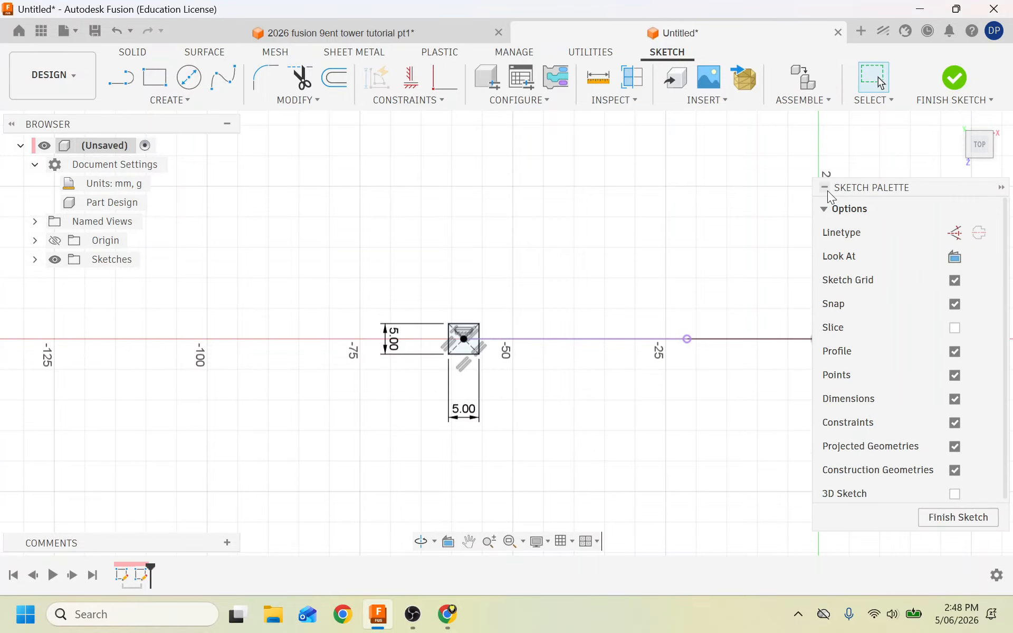
pyautogui.click(956, 77)
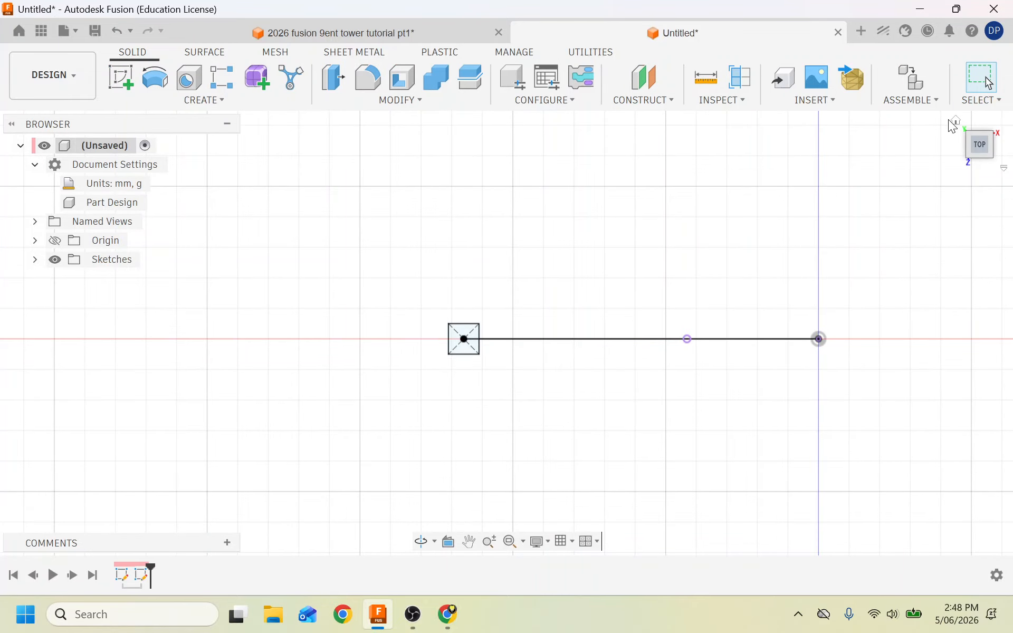
# Start a sweep using the small square as profile and the vertical edge as path.
pyautogui.click(954, 122)
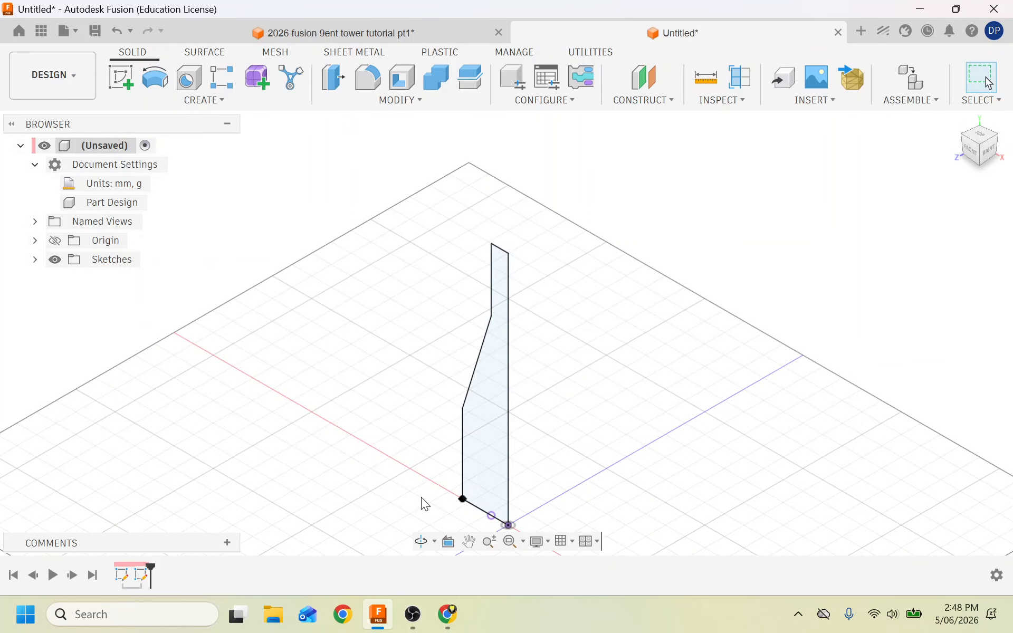
pyautogui.scroll(5, 427, 514)
pyautogui.scroll(3, 426, 513)
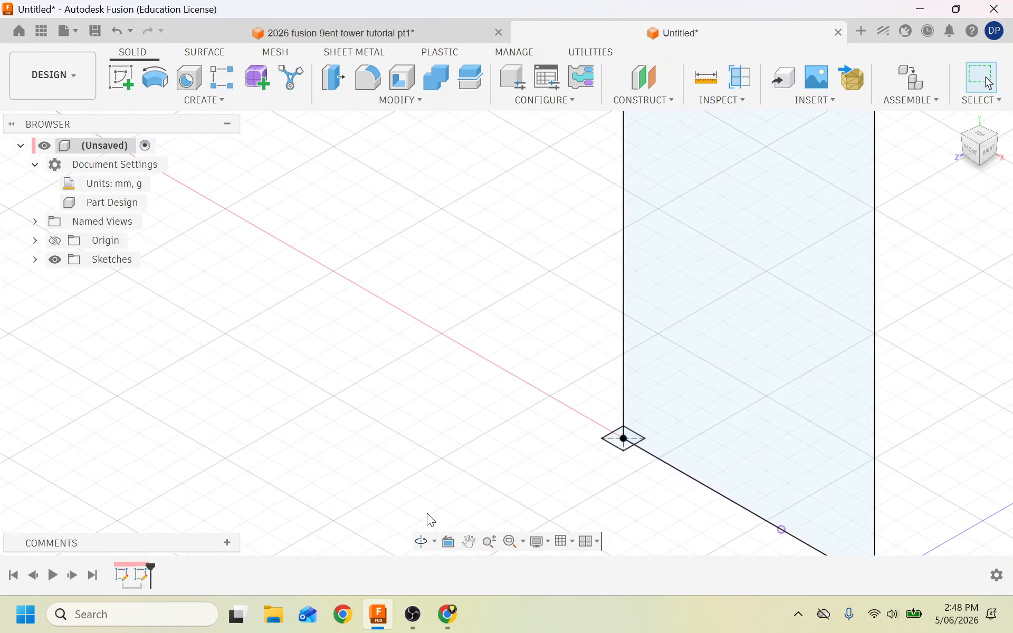
pyautogui.click(171, 100)
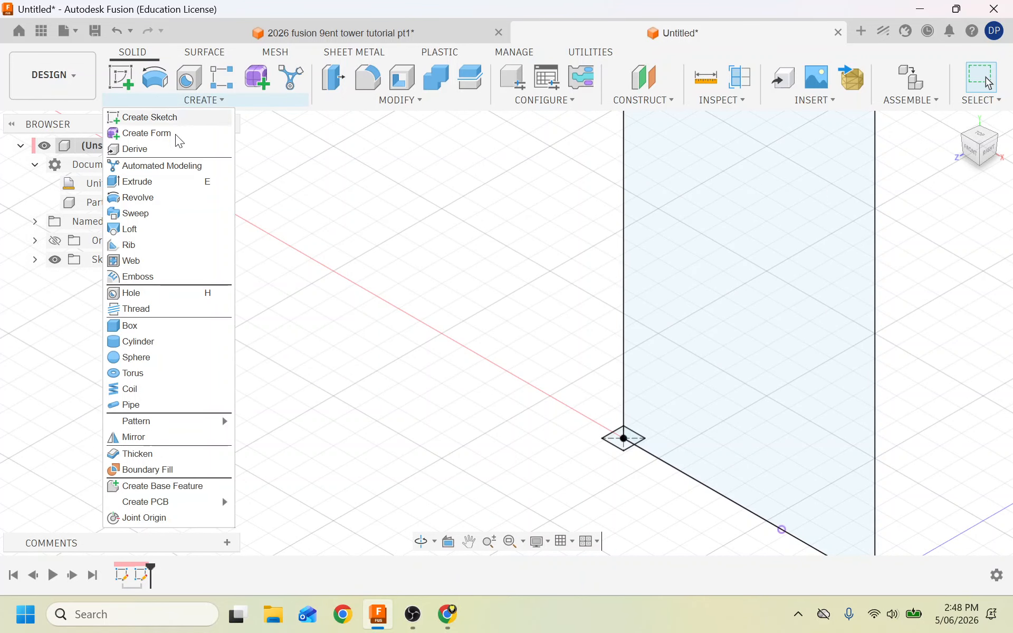
pyautogui.click(152, 214)
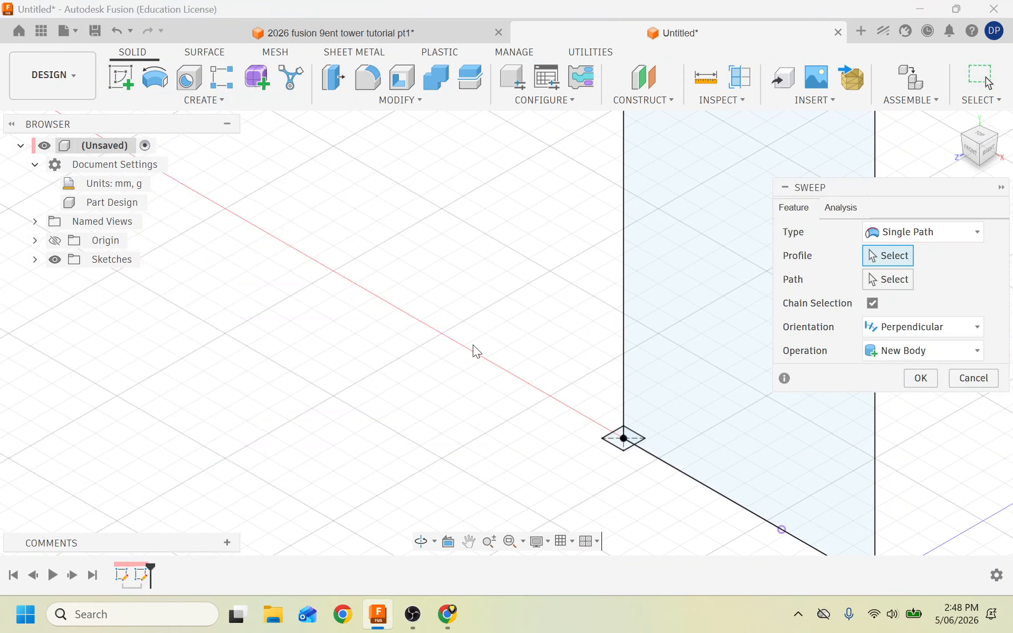
pyautogui.click(616, 443)
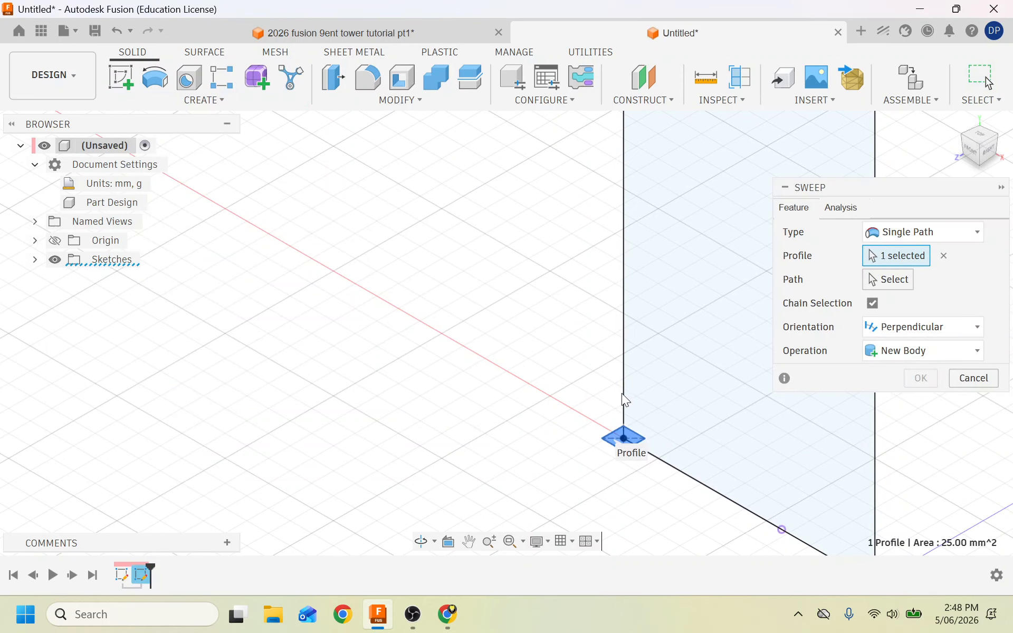
pyautogui.click(894, 281)
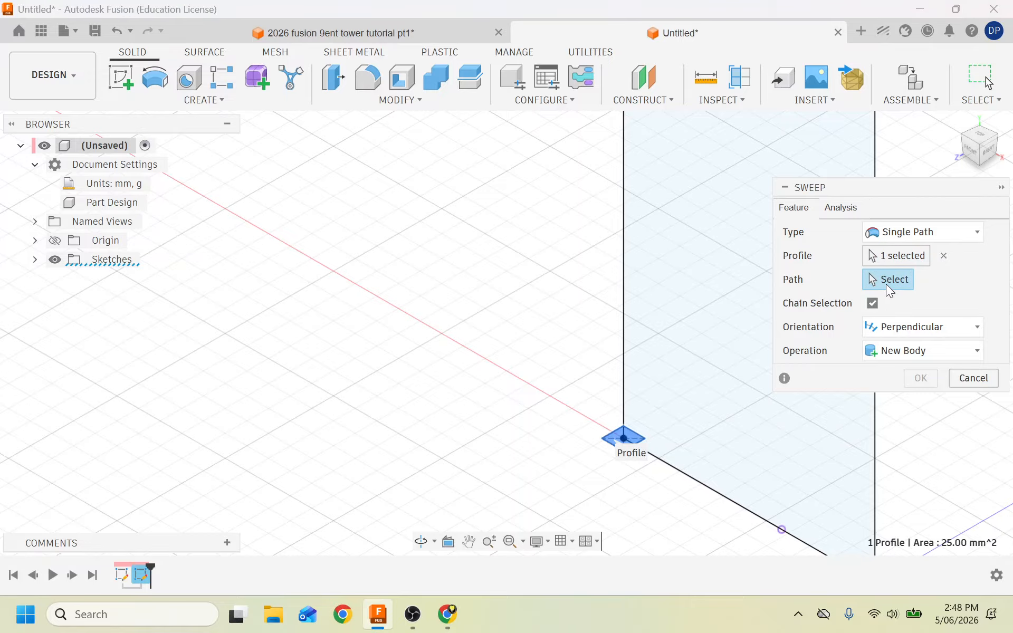
pyautogui.click(623, 279)
pyautogui.scroll(-10, 490, 352)
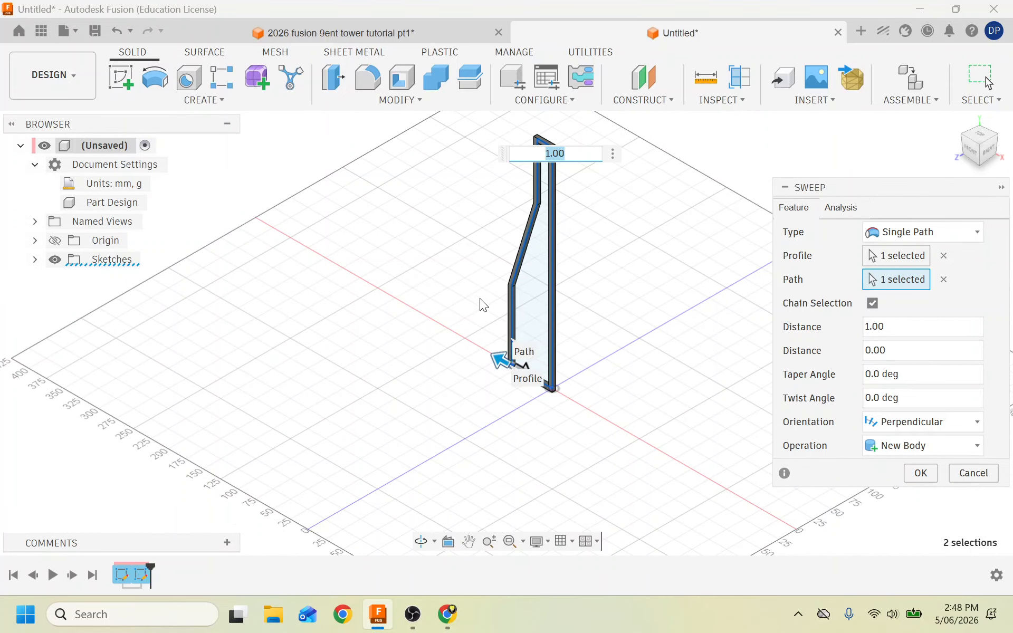
pyautogui.scroll(3, 481, 302)
pyautogui.scroll(3, 480, 299)
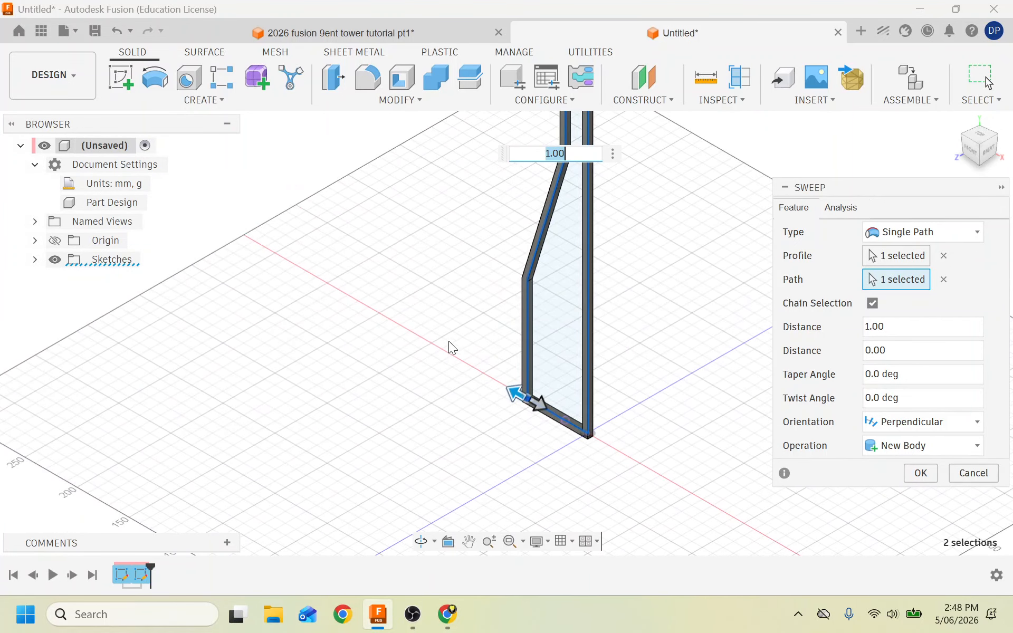
pyautogui.scroll(-4, 429, 334)
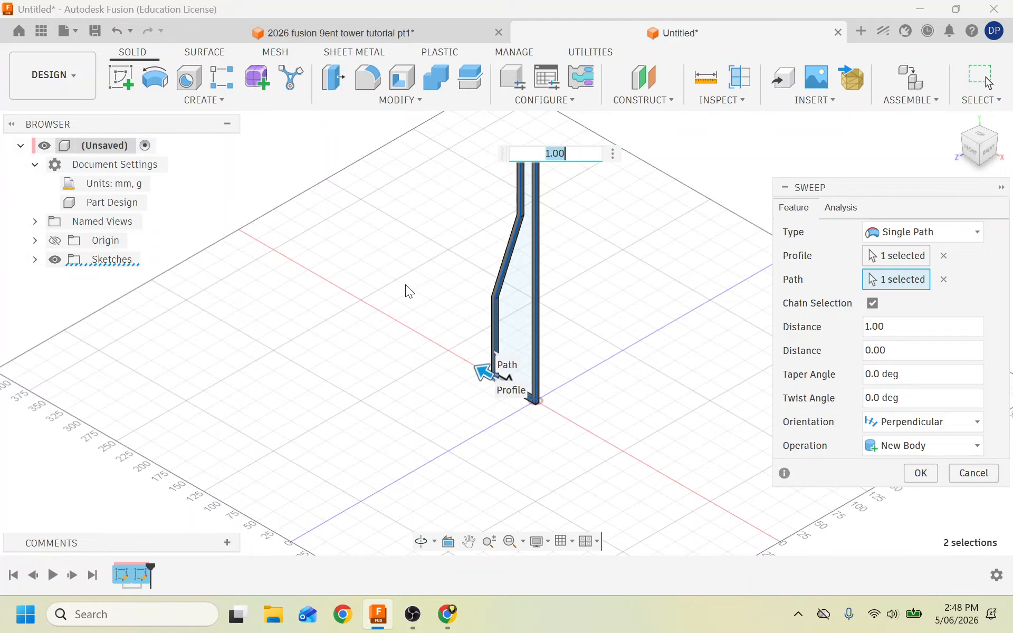
pyautogui.scroll(-1, 407, 290)
# Reselect the profile field and shorten the sweep distance to about 0.446.
pyautogui.click(506, 385)
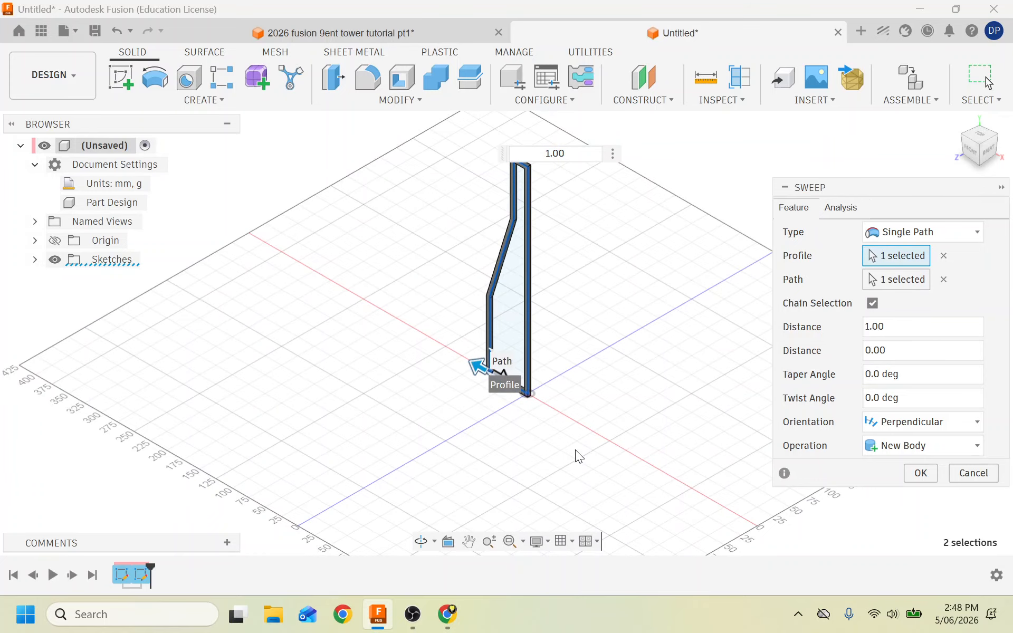
pyautogui.scroll(2, 515, 407)
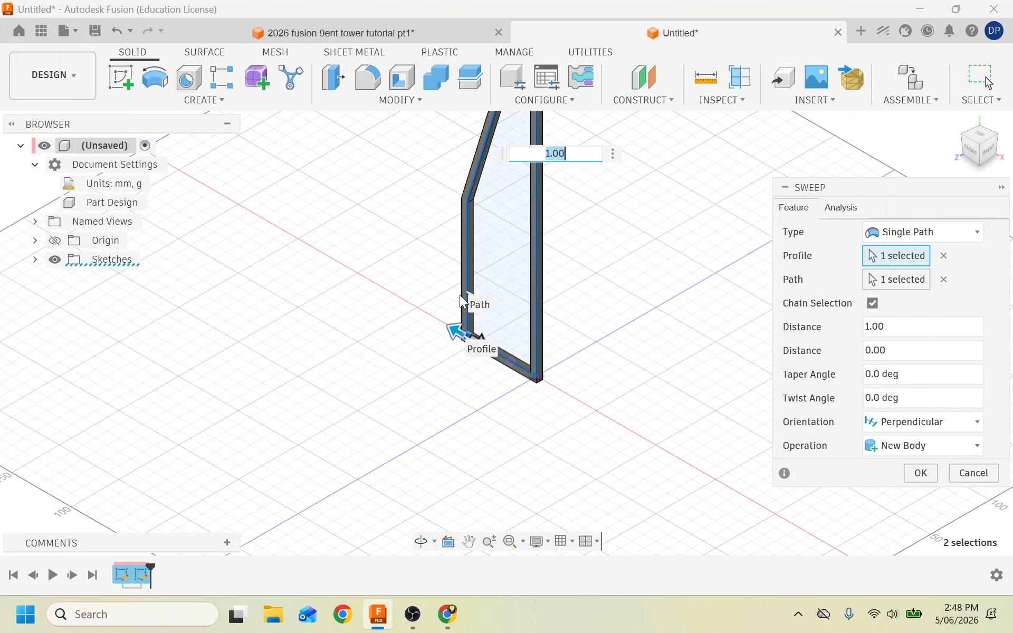
pyautogui.moveTo(455, 331); pyautogui.dragTo(478, 340)
pyautogui.moveTo(522, 390); pyautogui.dragTo(559, 186)
pyautogui.scroll(-2, 337, 293)
pyautogui.scroll(-2, 337, 293)
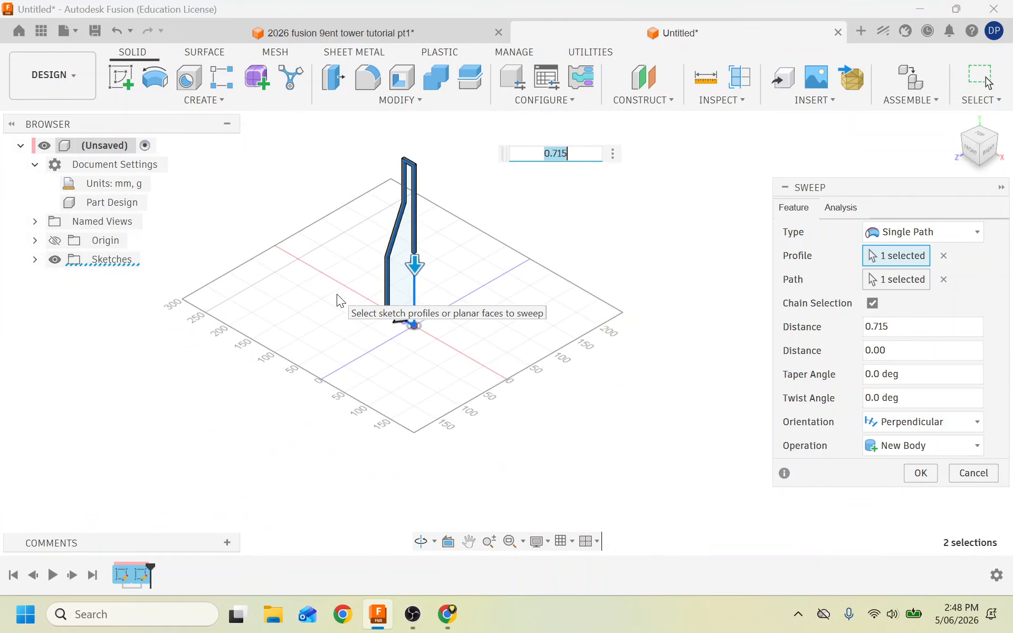
pyautogui.scroll(3, 374, 182)
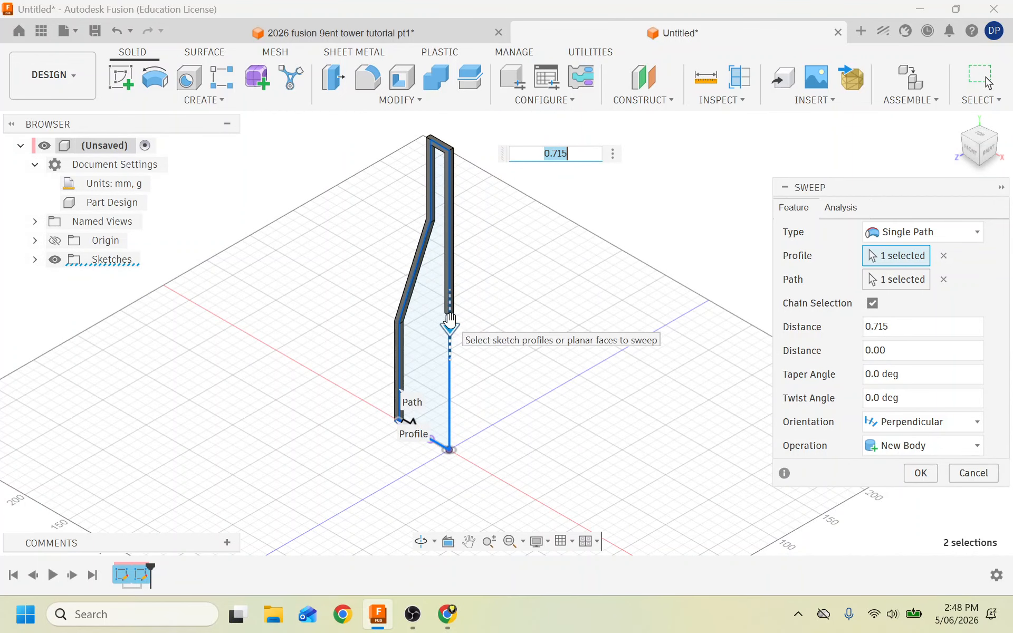
pyautogui.moveTo(449, 324); pyautogui.dragTo(427, 131)
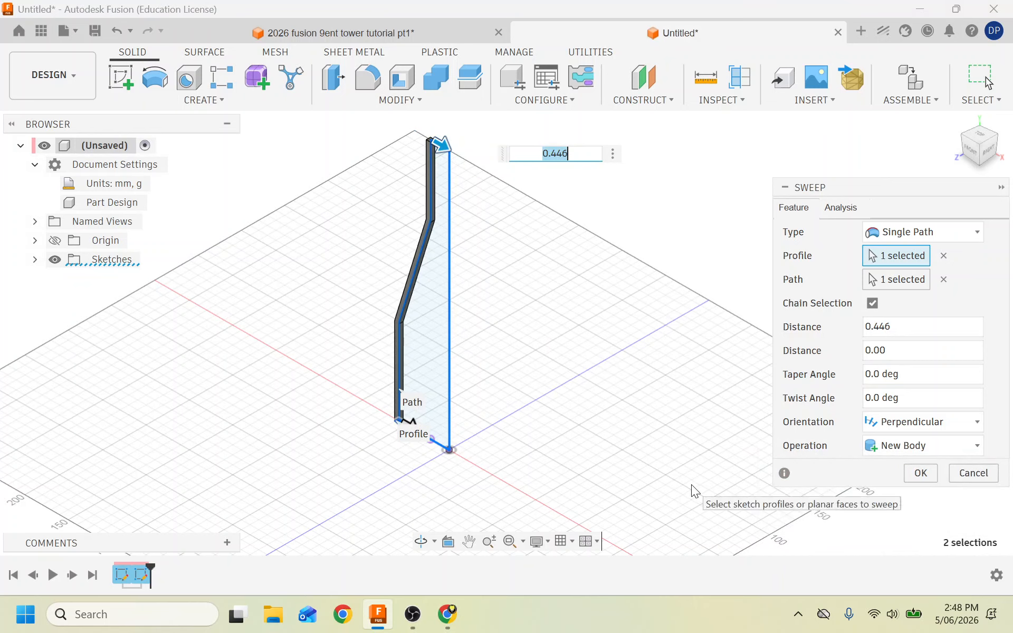
# Commit Sweep1, read and dismiss its invalid-body warning, then open Sweep1's timeline options.
pyautogui.click(920, 473)
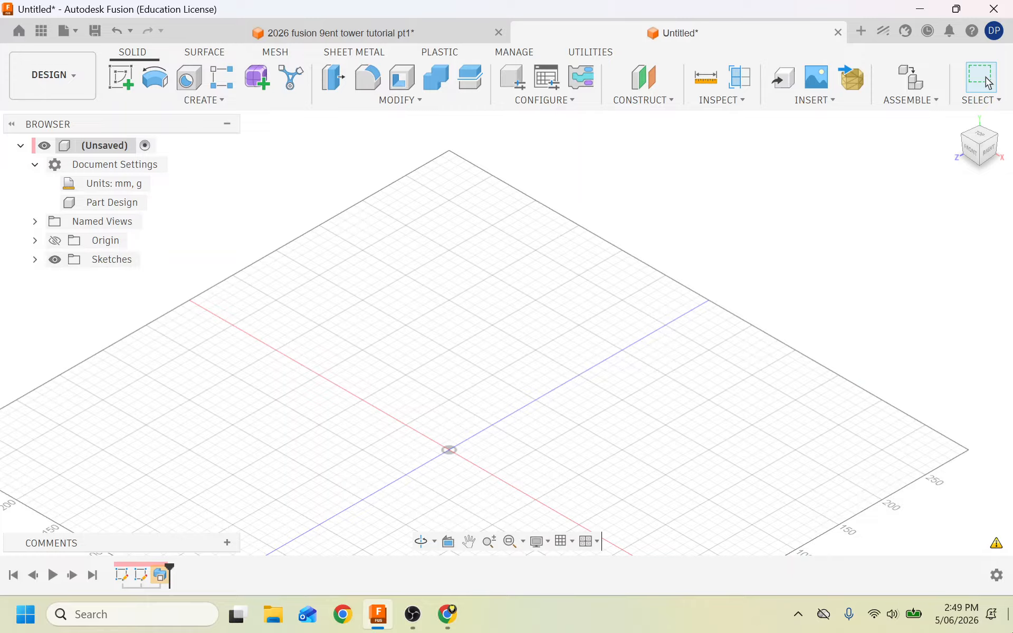
pyautogui.click(998, 544)
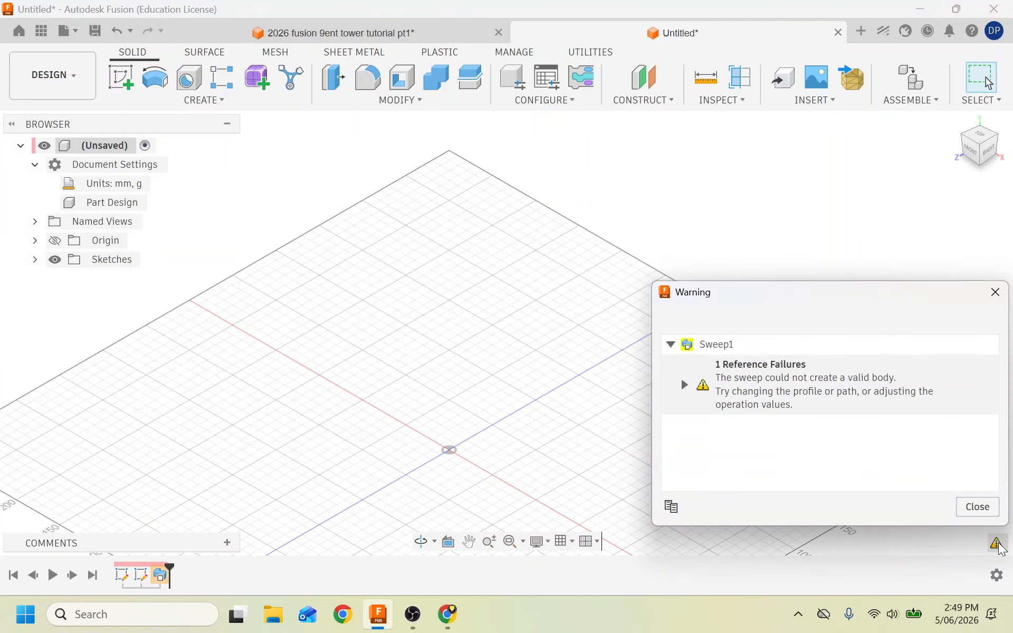
pyautogui.click(977, 508)
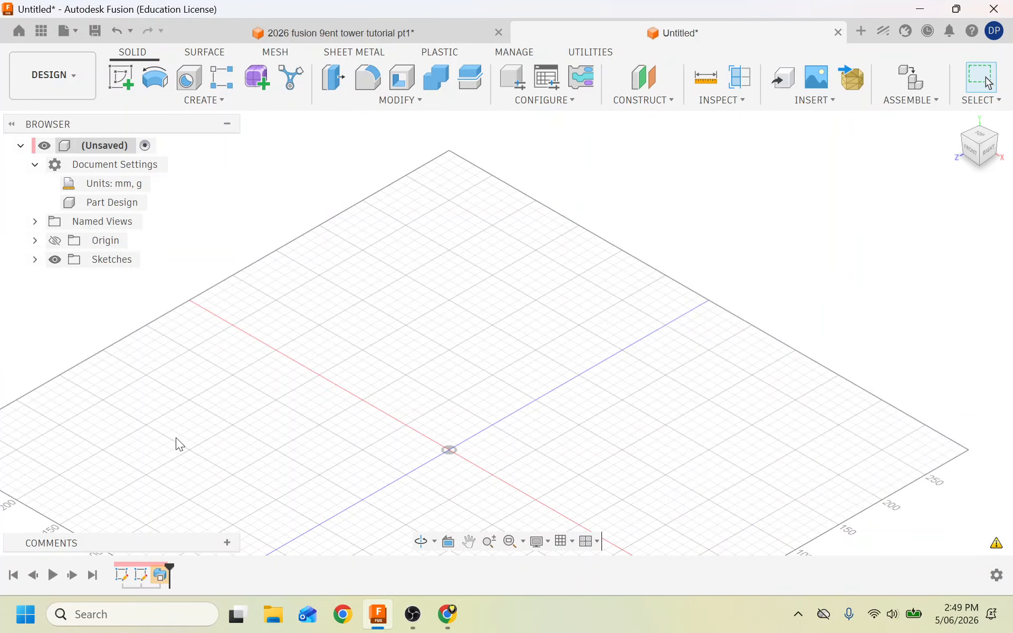
pyautogui.rightClick(160, 575)
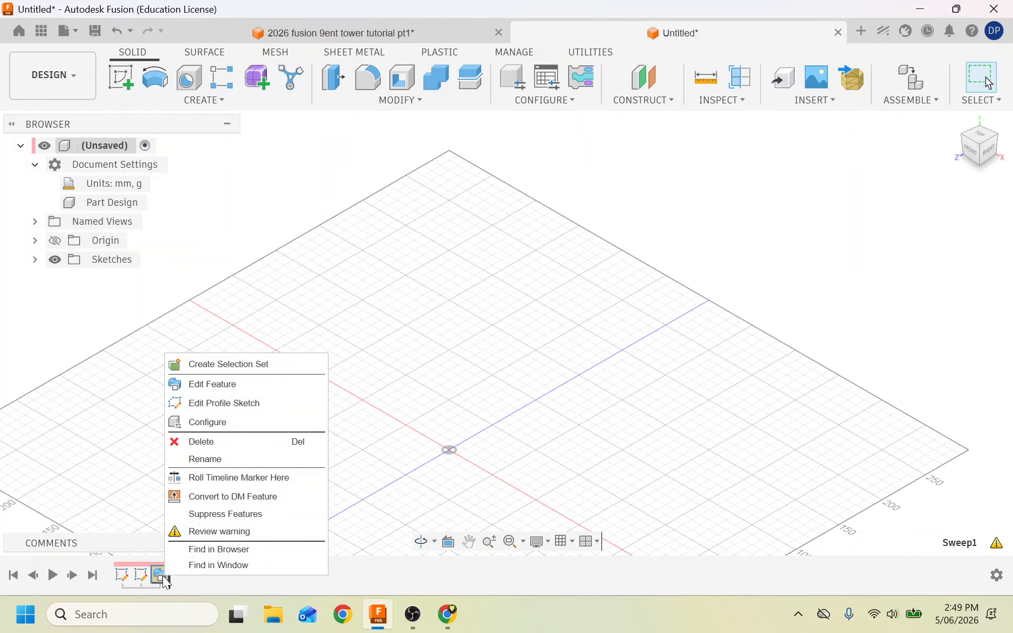
# Edit Sweep1 and clear its existing profile and path selections.
pyautogui.click(215, 385)
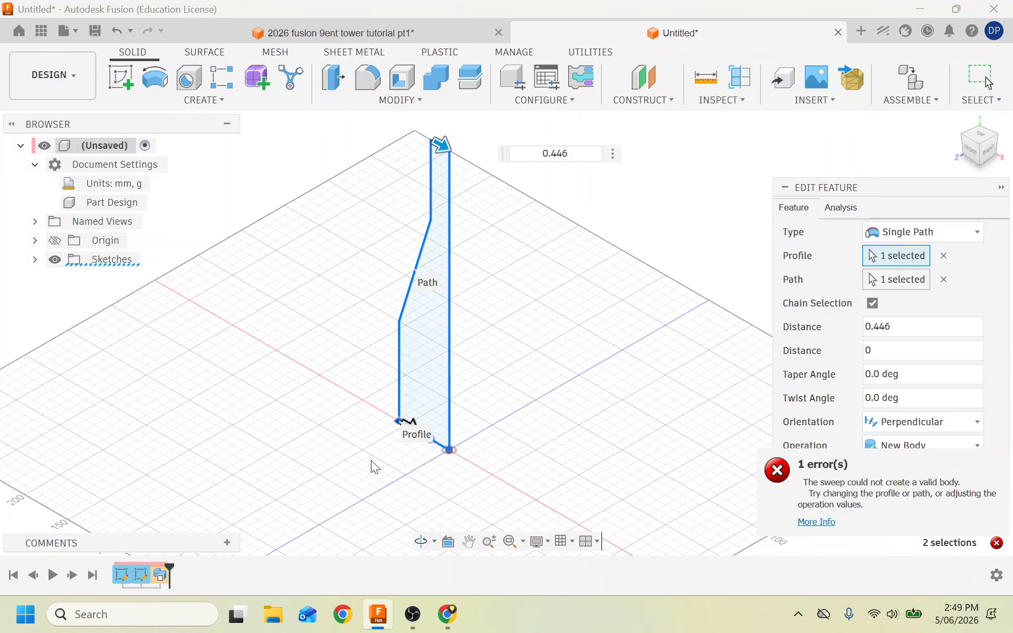
pyautogui.scroll(4, 372, 460)
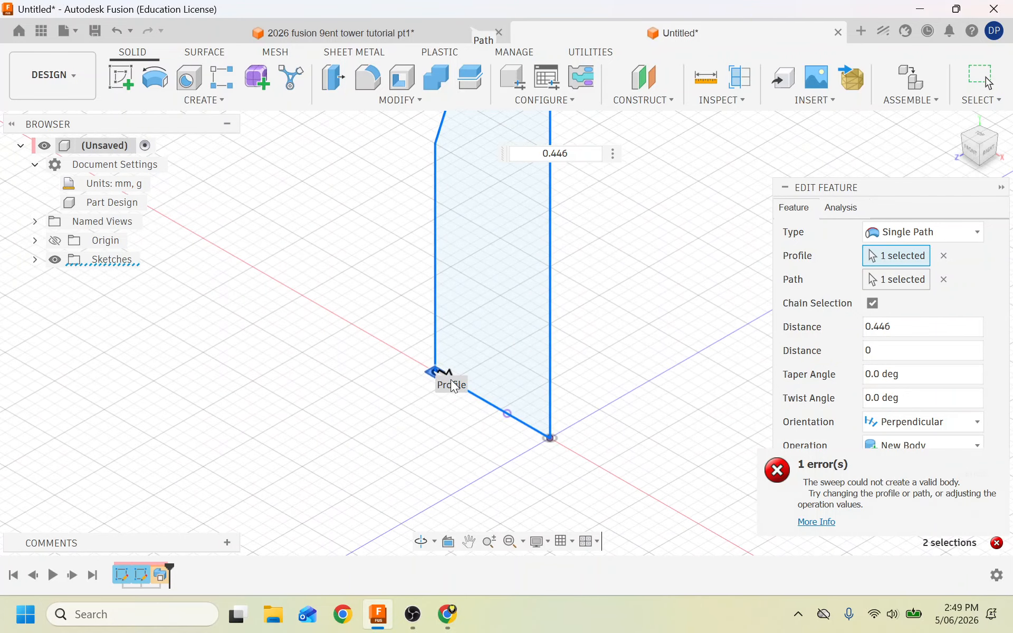
pyautogui.scroll(3, 466, 410)
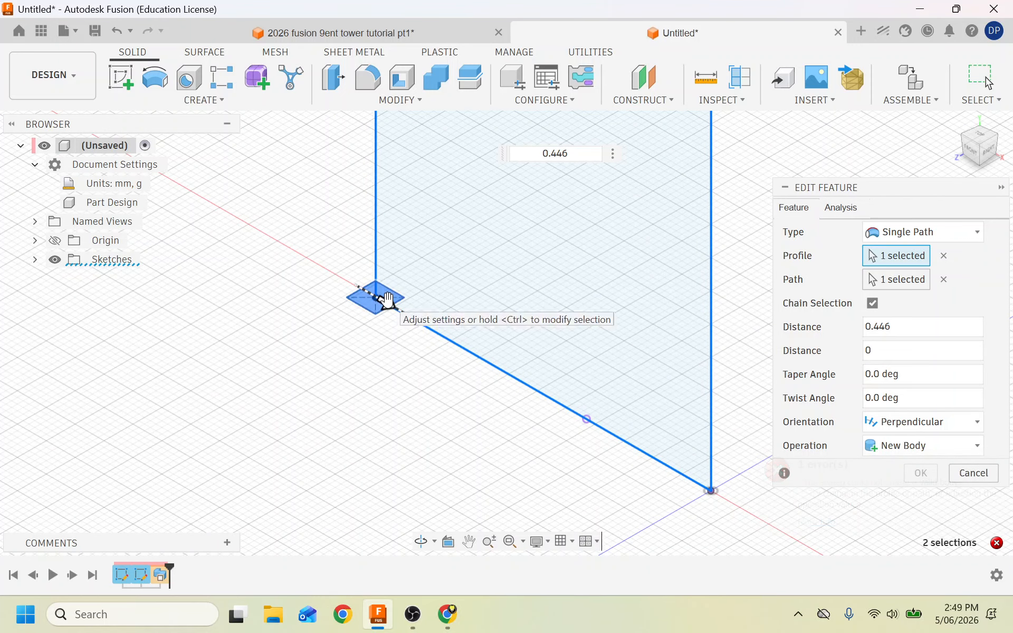
pyautogui.moveTo(382, 298); pyautogui.dragTo(538, 414)
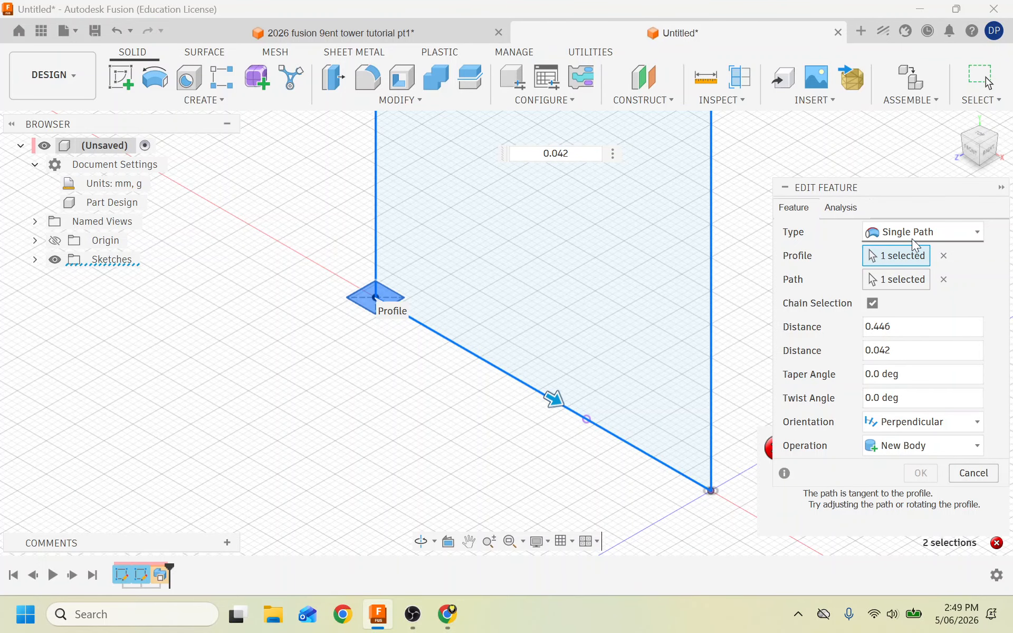
pyautogui.click(368, 303)
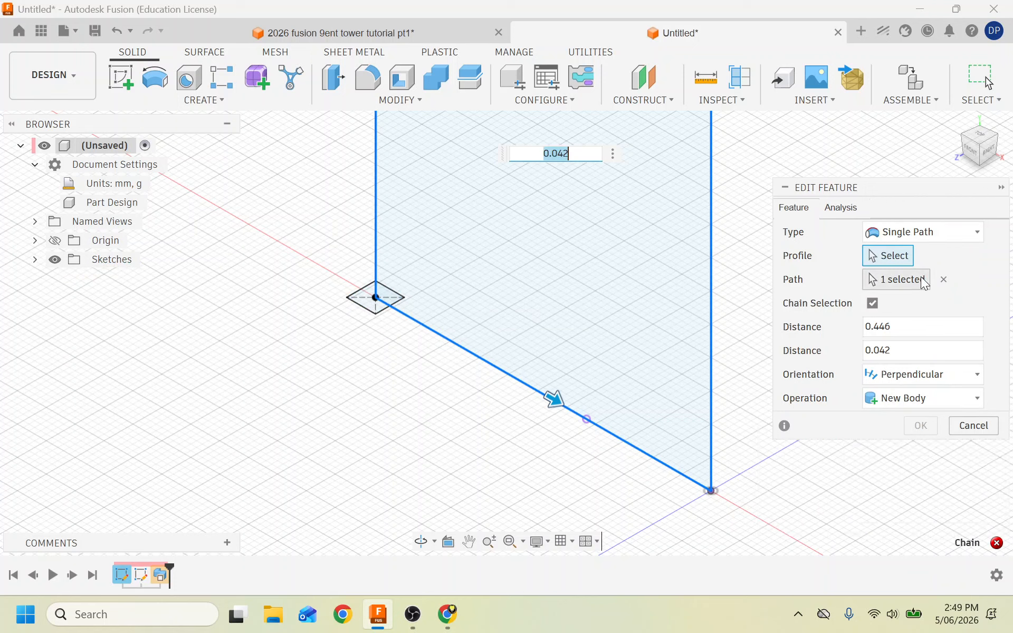
pyautogui.click(920, 282)
pyautogui.click(944, 279)
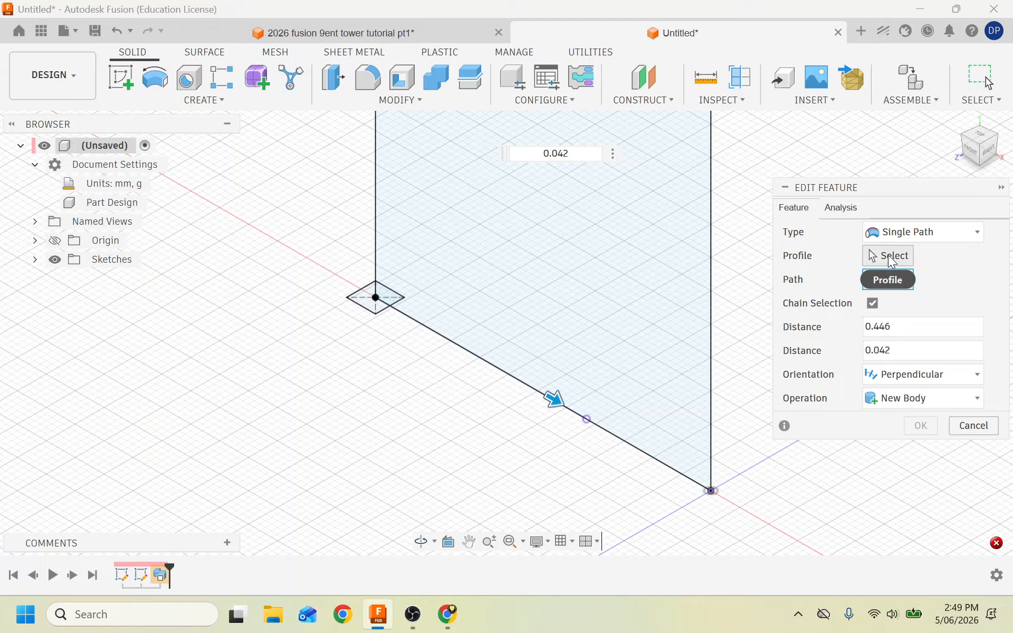
# Reselect the square profile and the leg line as path without chain selection, then confirm.
pyautogui.click(368, 311)
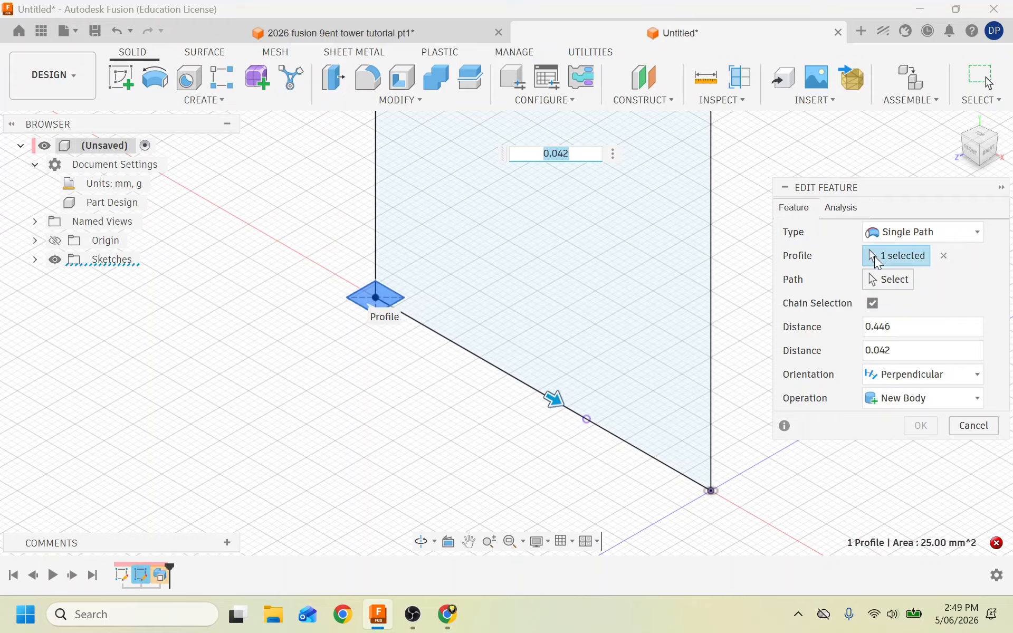
pyautogui.click(891, 280)
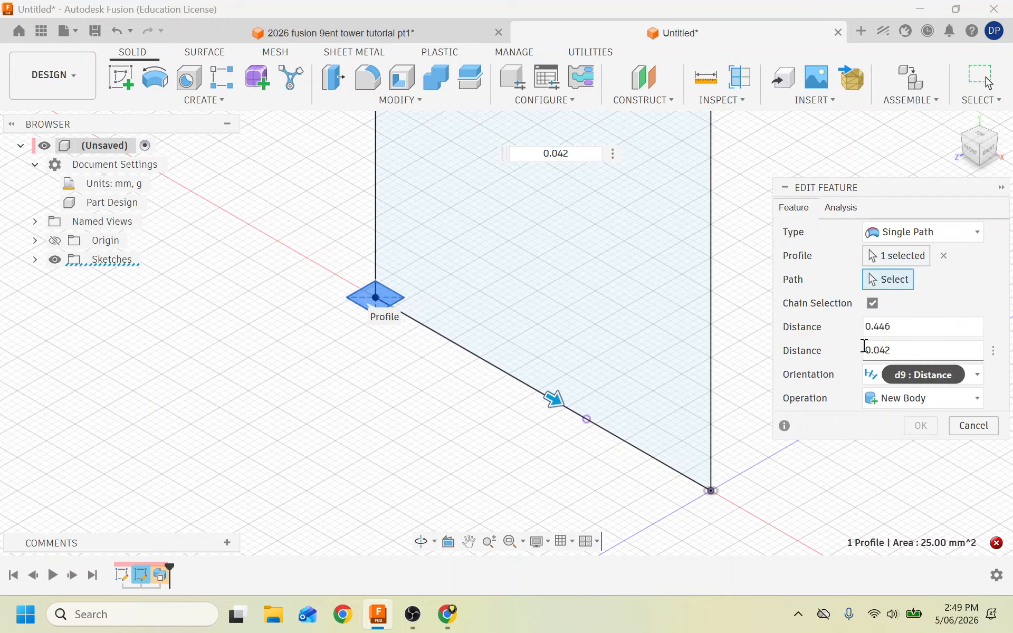
pyautogui.click(873, 304)
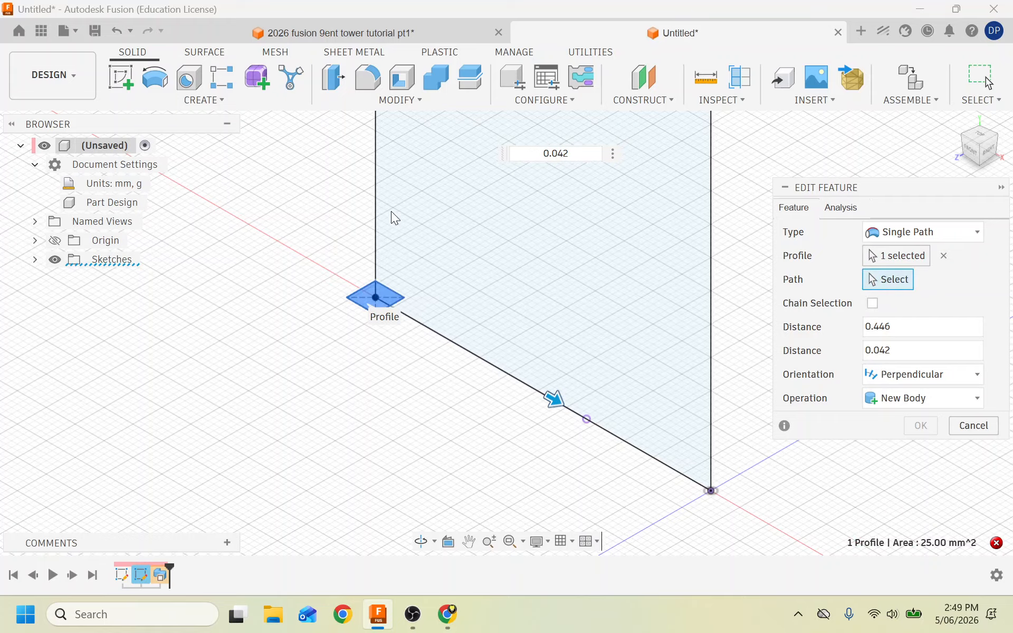
pyautogui.click(374, 207)
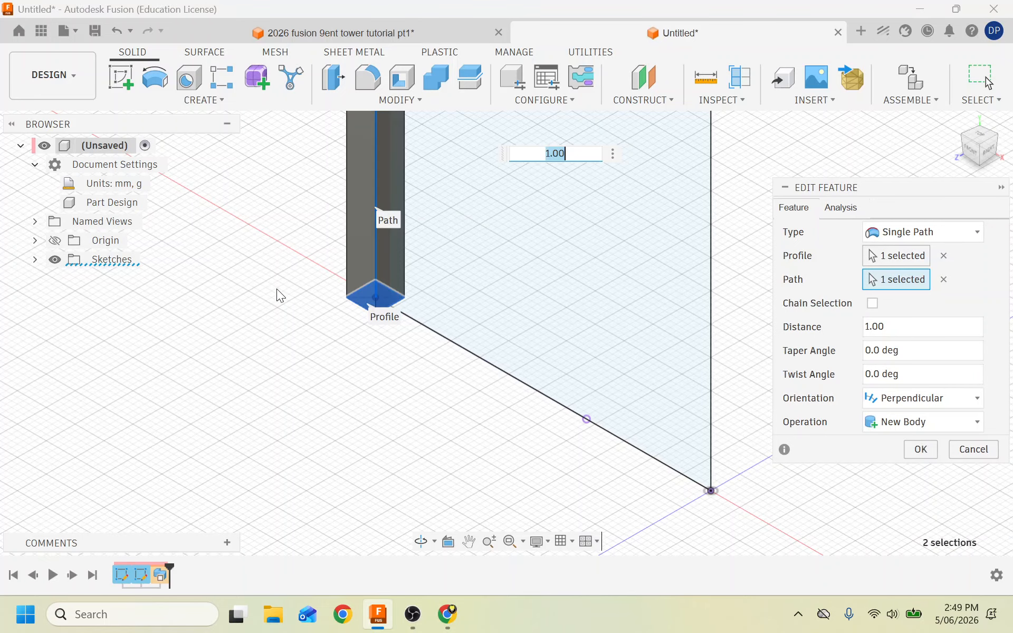
pyautogui.scroll(-5, 277, 289)
pyautogui.scroll(-2, 211, 316)
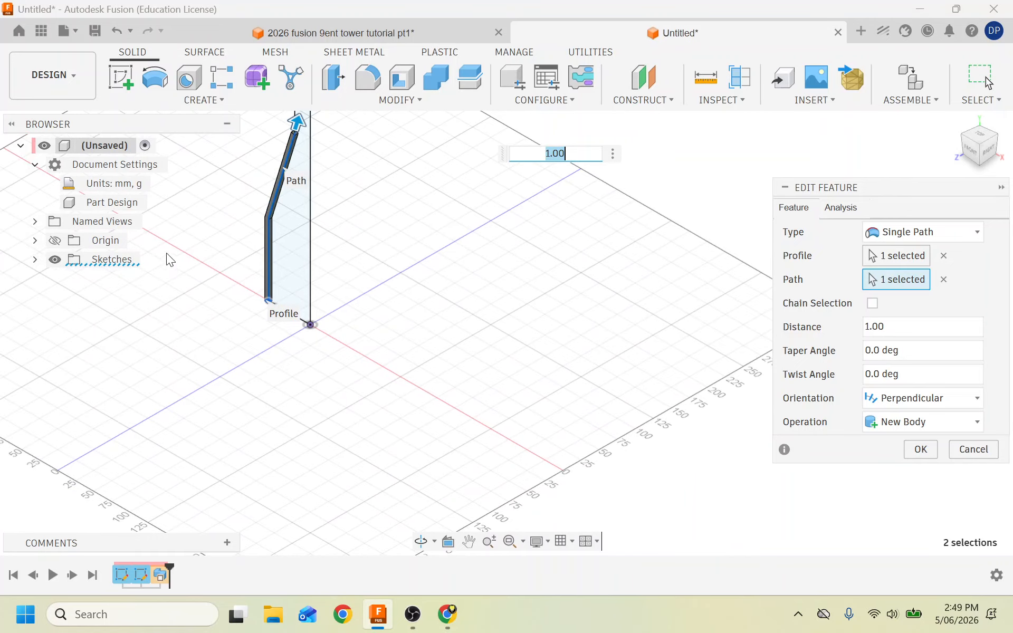
pyautogui.scroll(-3, 157, 286)
pyautogui.scroll(7, 238, 142)
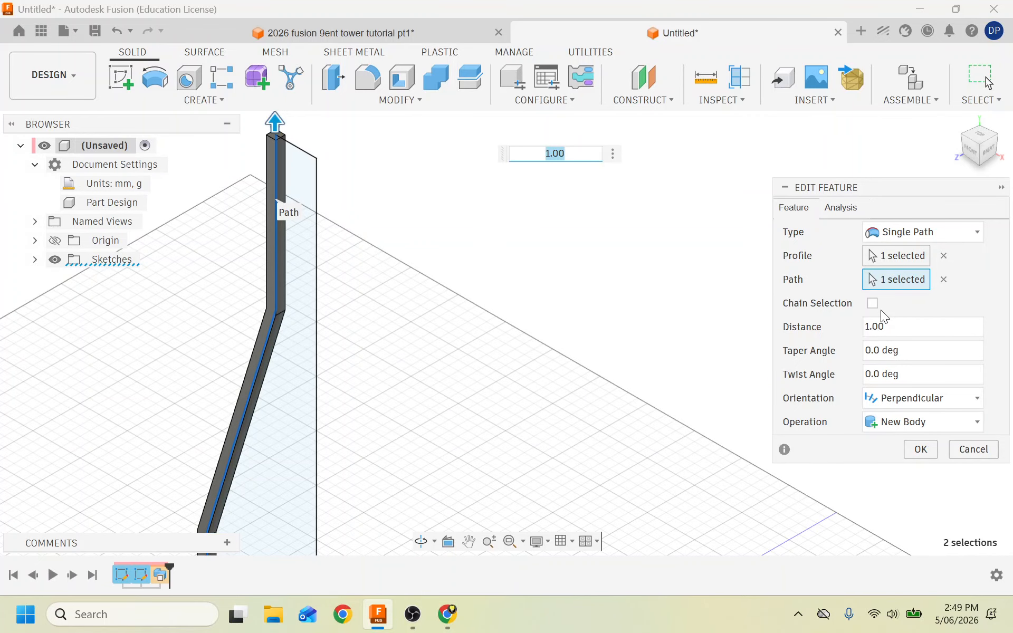
pyautogui.scroll(-2, 269, 367)
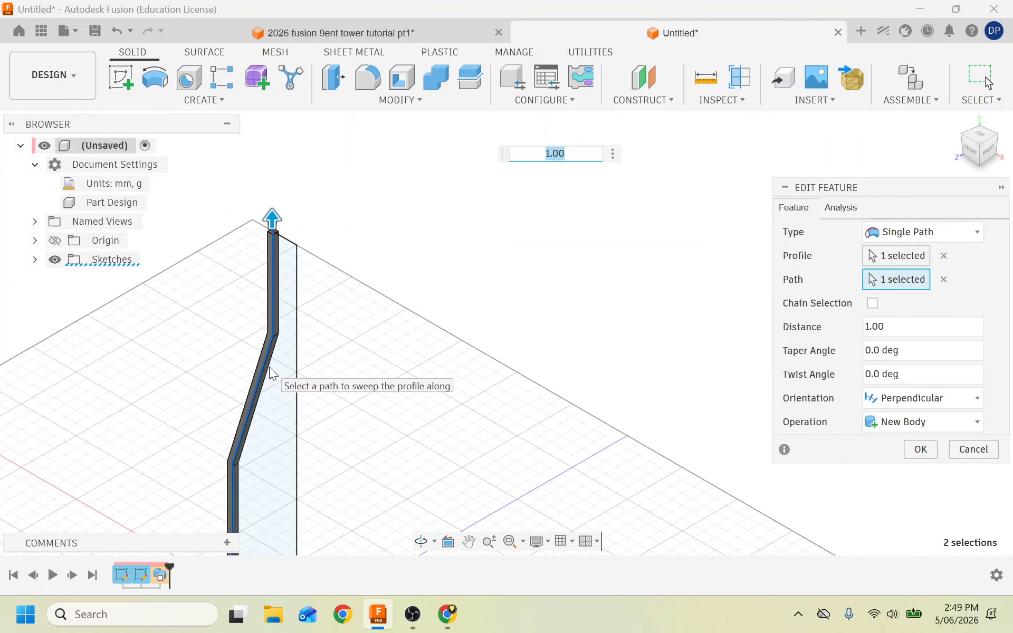
pyautogui.click(921, 450)
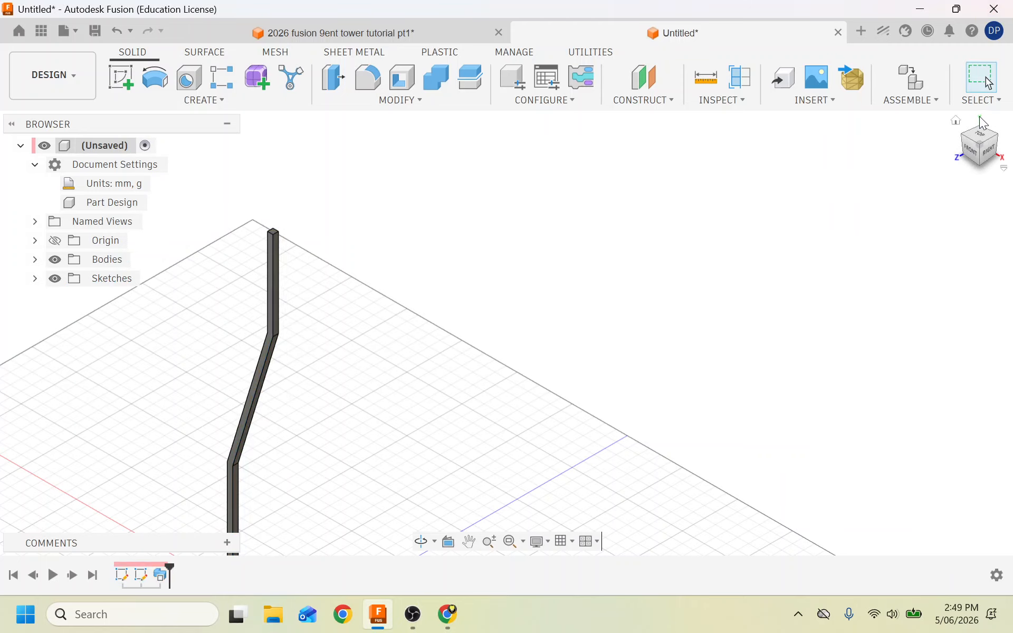
pyautogui.click(957, 121)
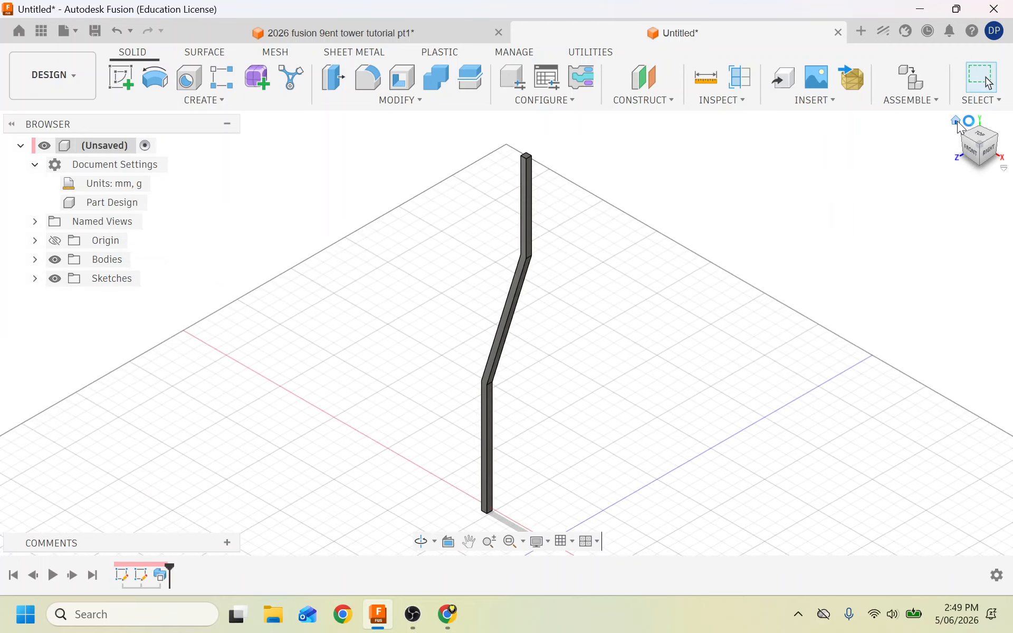
pyautogui.click(393, 36)
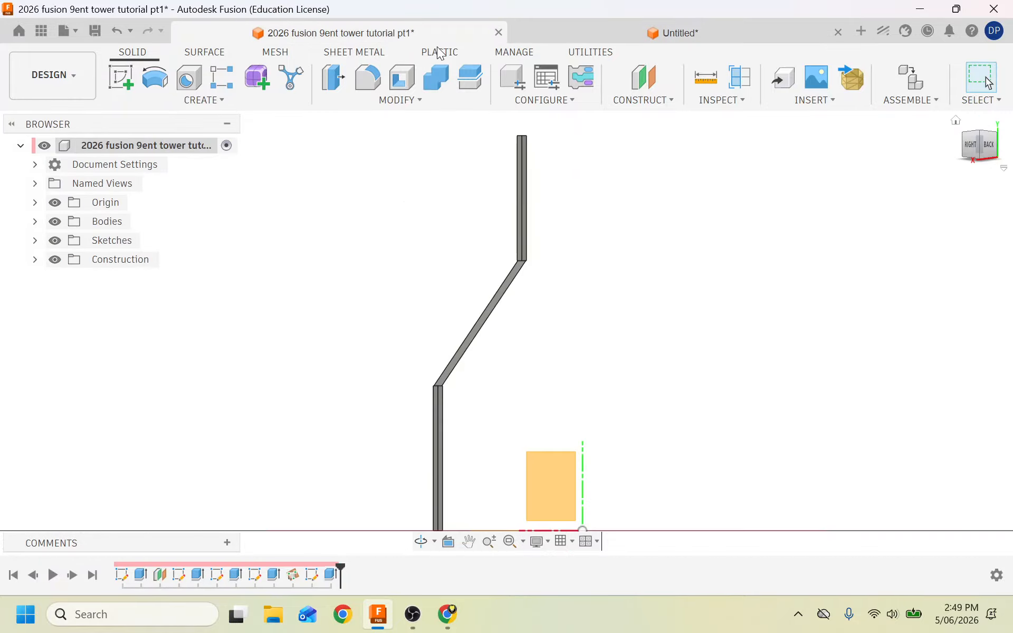
pyautogui.click(957, 121)
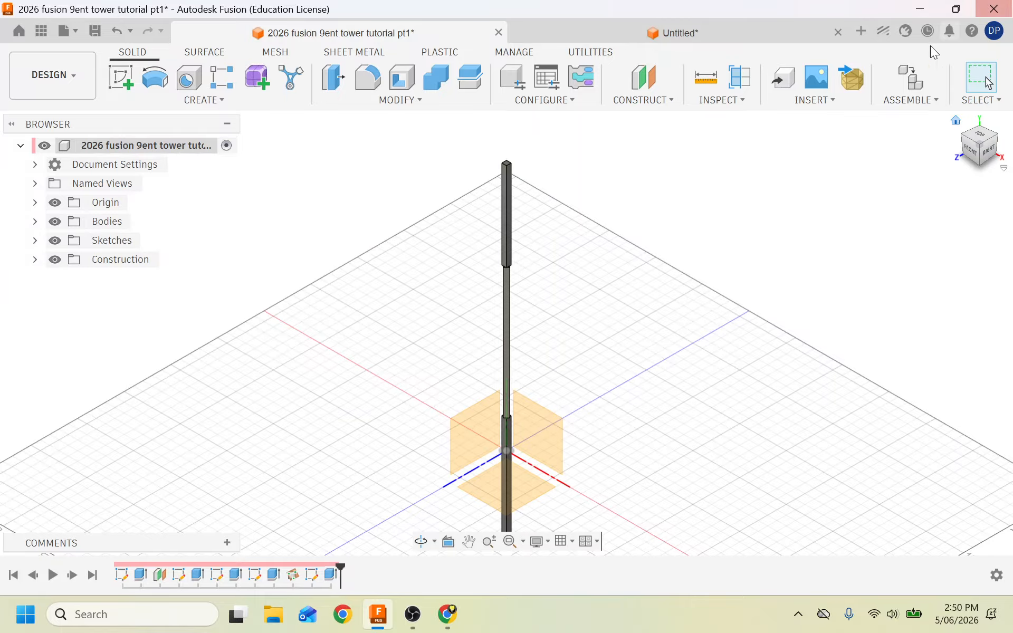
pyautogui.click(726, 30)
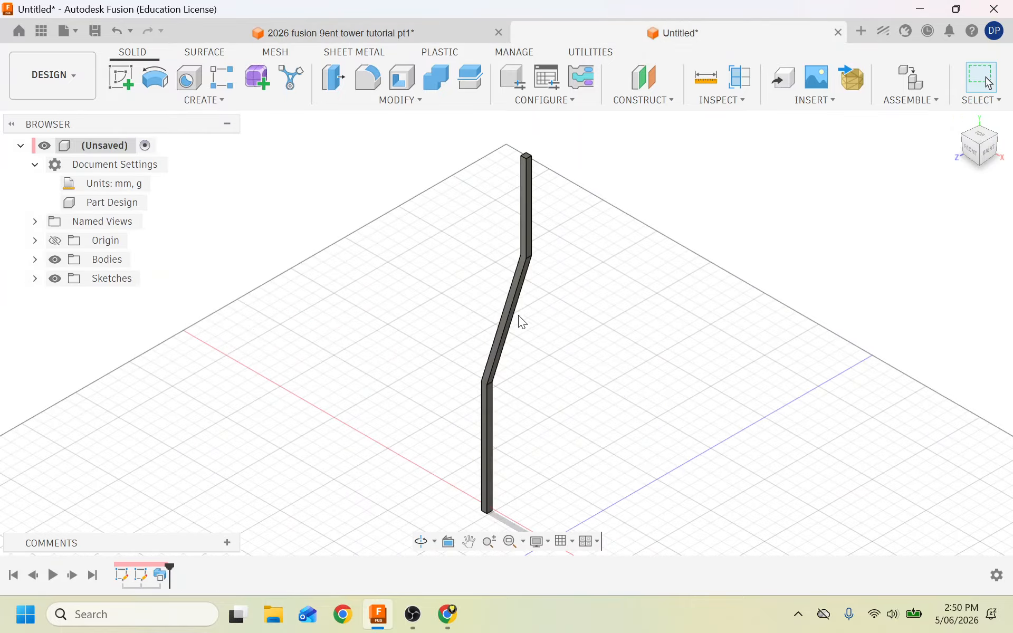
pyautogui.scroll(3, 483, 317)
pyautogui.scroll(-1, 550, 433)
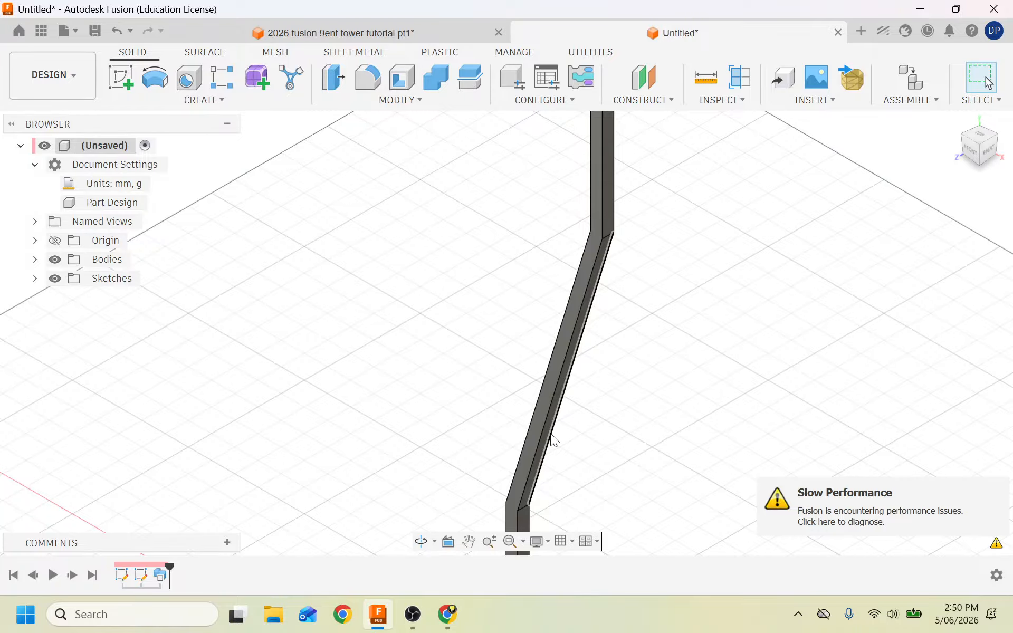
pyautogui.scroll(-3, 321, 483)
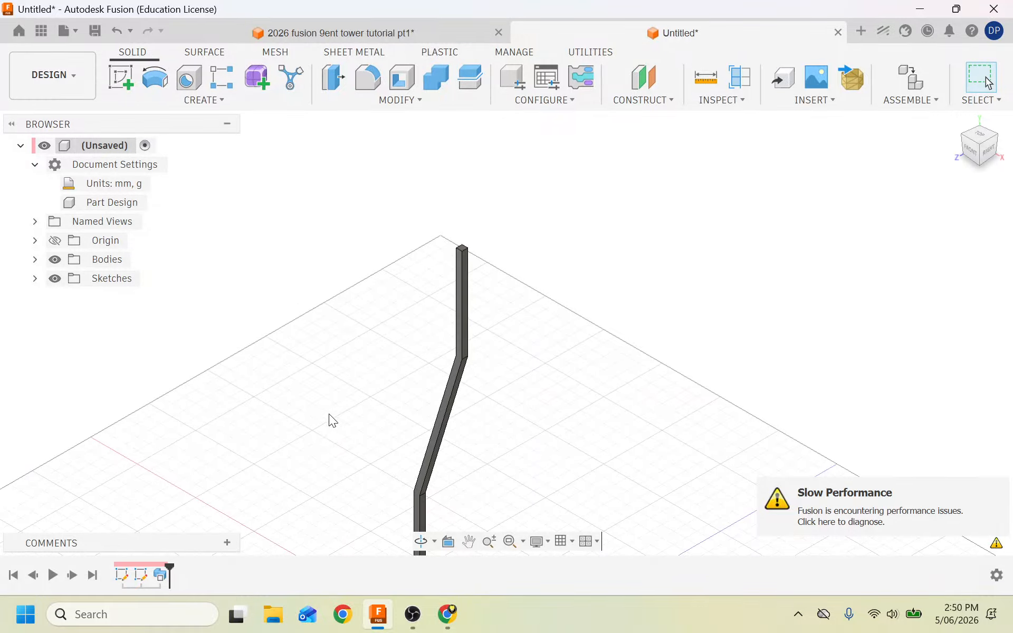
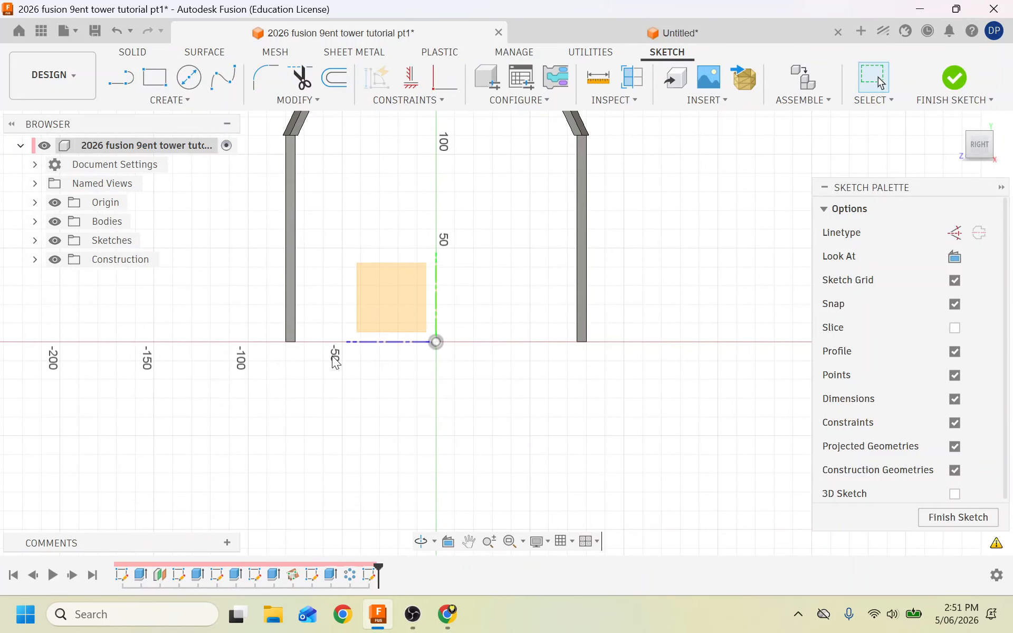
# Draw 5 mm squares at the left column's bottom and top corners, then finish the sketch.
pyautogui.press('r')
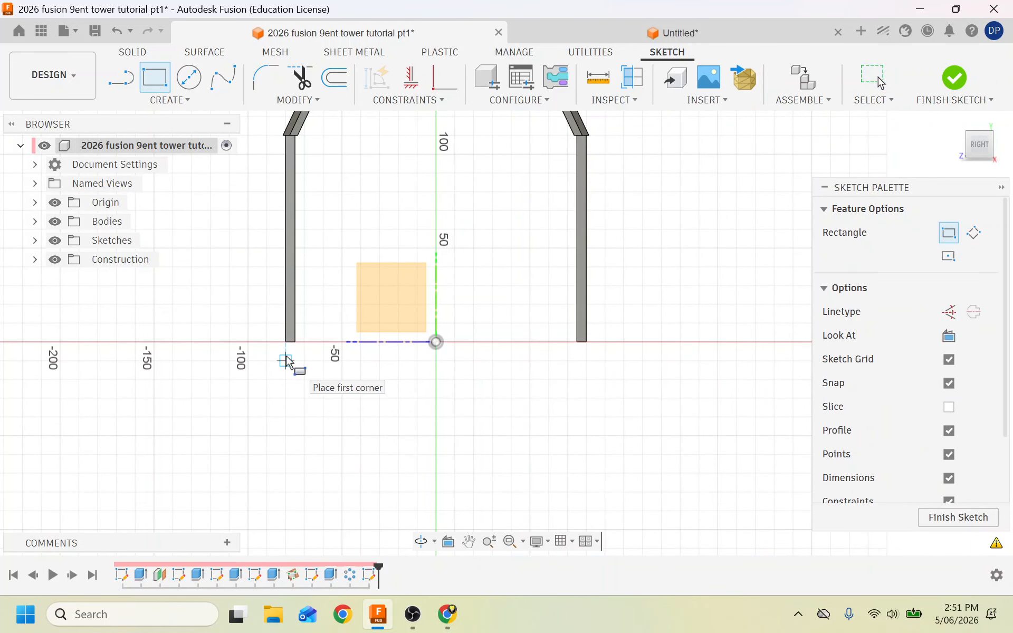
pyautogui.scroll(2, 290, 353)
pyautogui.click(286, 334)
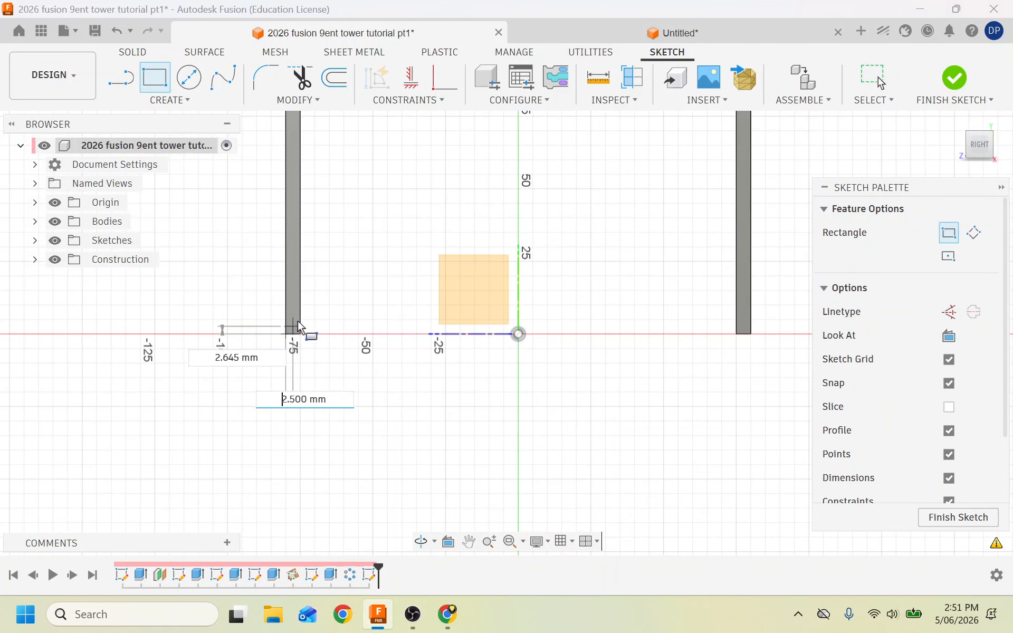
pyautogui.press('Return')
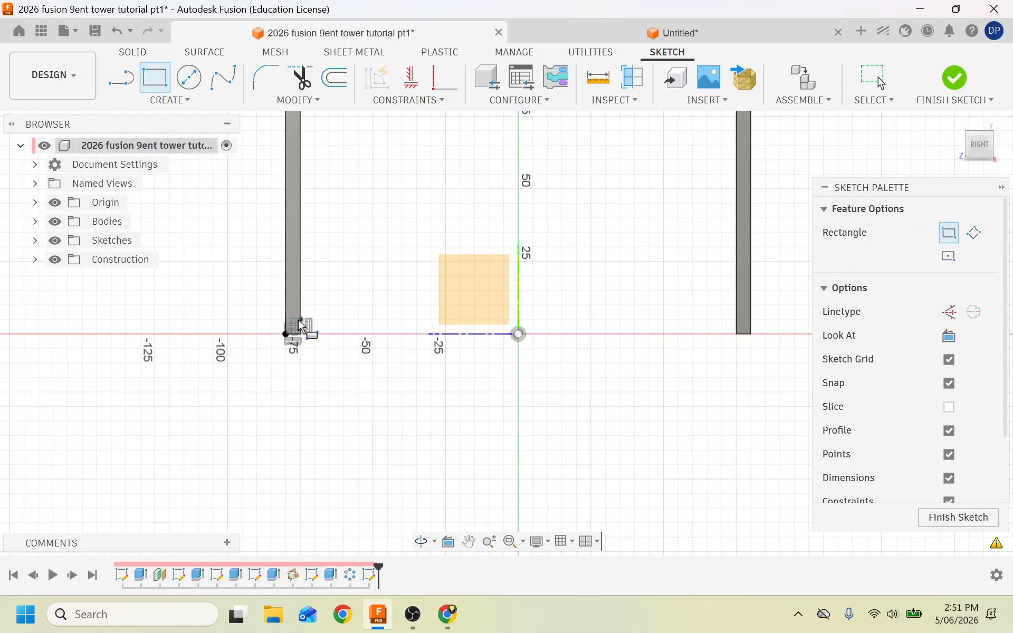
pyautogui.scroll(-2, 229, 391)
pyautogui.scroll(3, 262, 158)
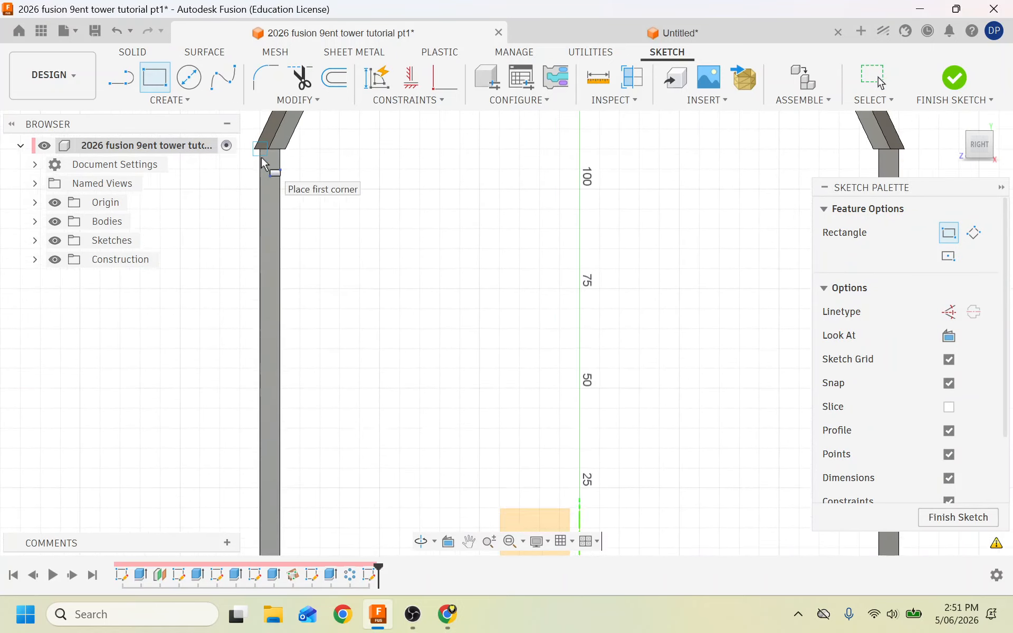
pyautogui.click(262, 147)
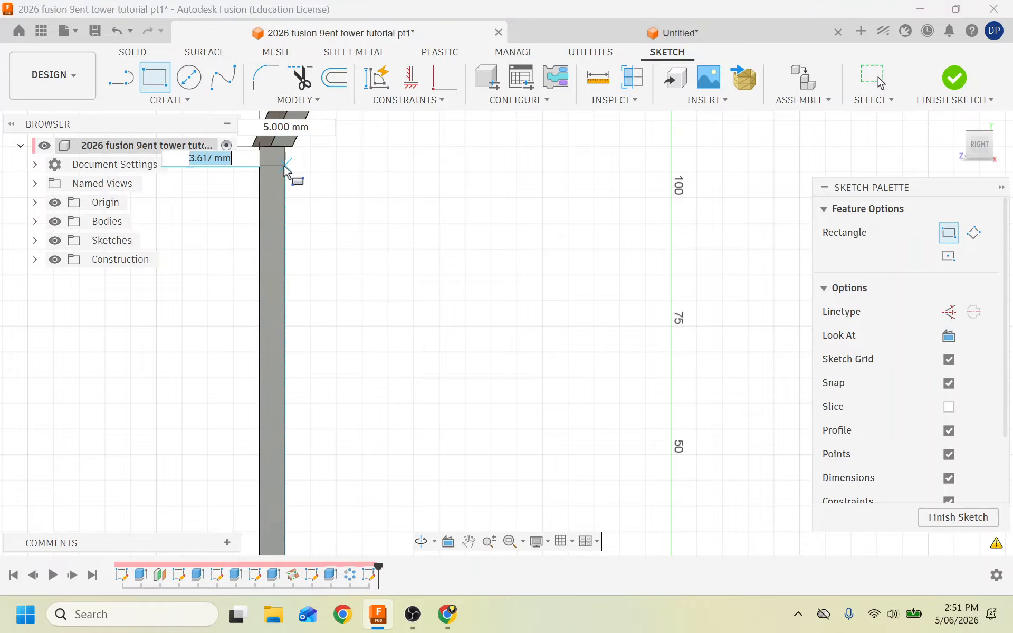
pyautogui.press('Return')
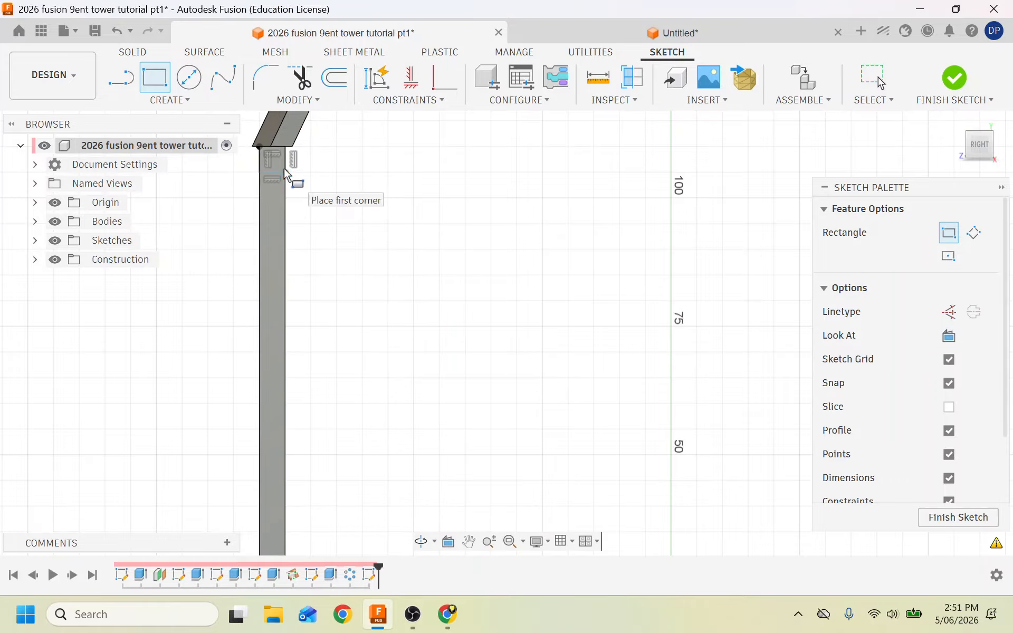
pyautogui.click(956, 78)
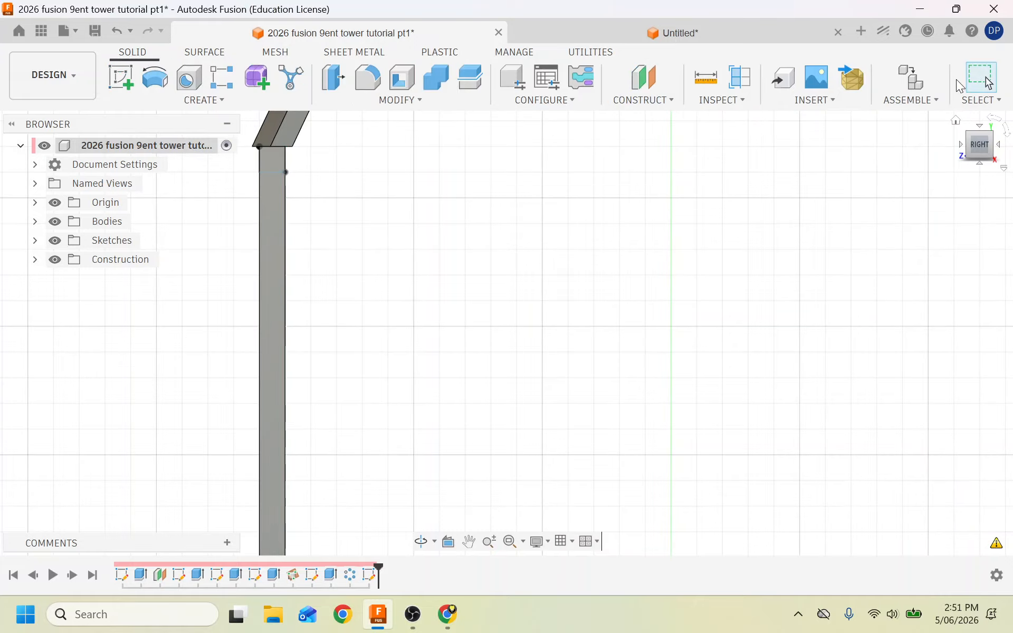
# From the isometric view, start an extrusion of the upper and lower square profiles on the left leg.
pyautogui.click(956, 120)
pyautogui.scroll(3, 448, 422)
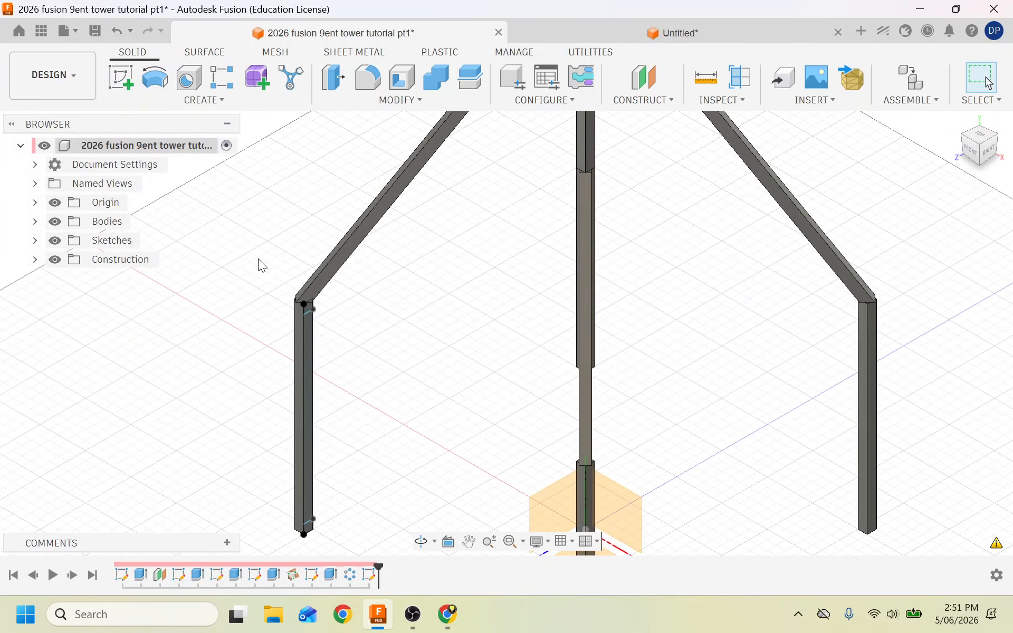
pyautogui.click(159, 102)
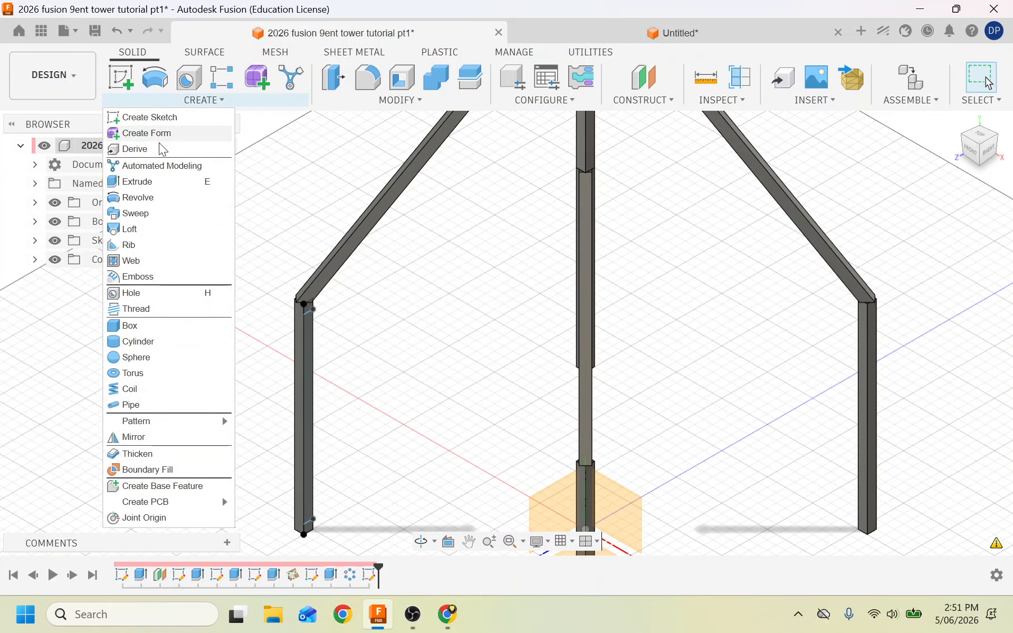
pyautogui.click(135, 181)
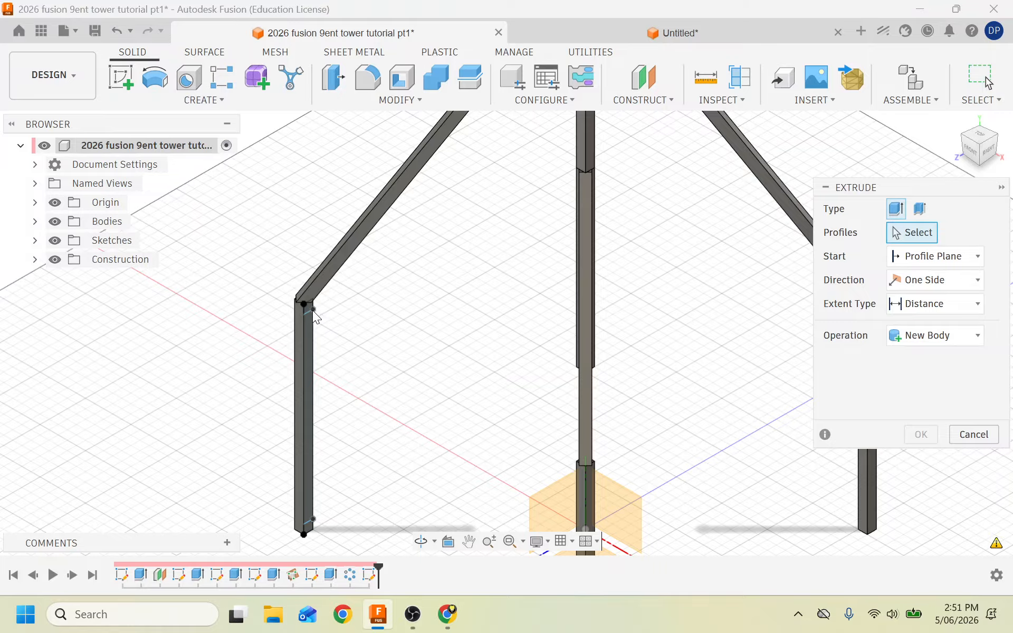
pyautogui.click(308, 309)
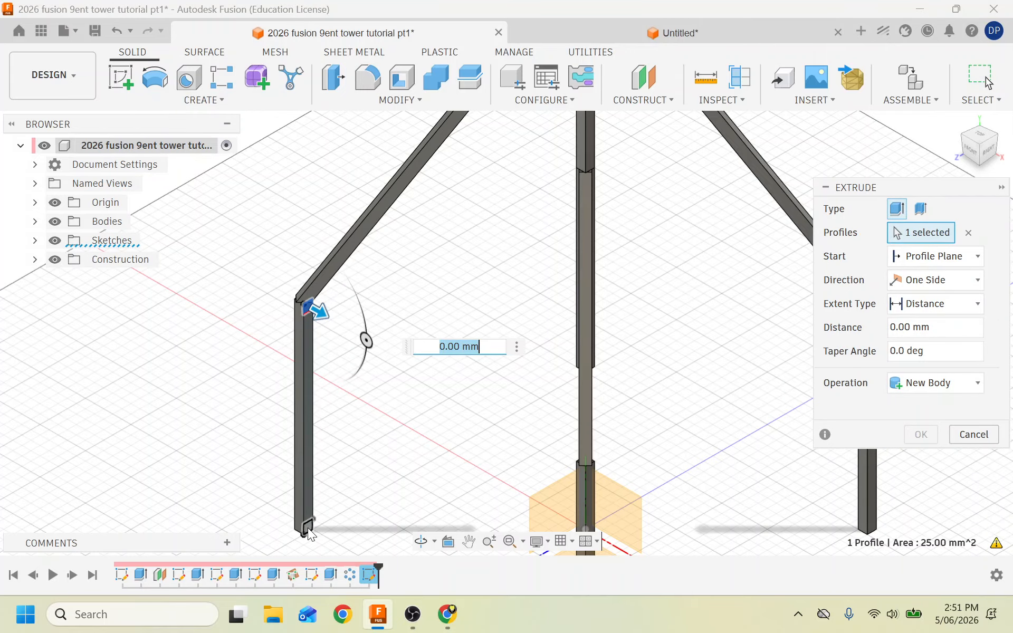
pyautogui.click(309, 530)
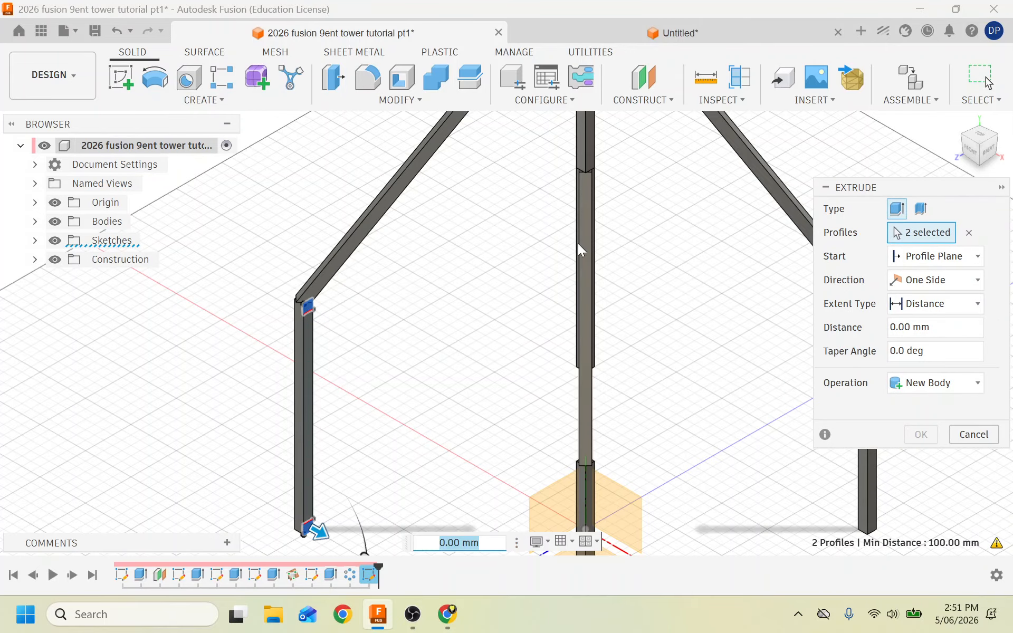
# Set the extrusion distance to 150 mm, joined to the leg, and confirm.
pyautogui.scroll(-3, 334, 353)
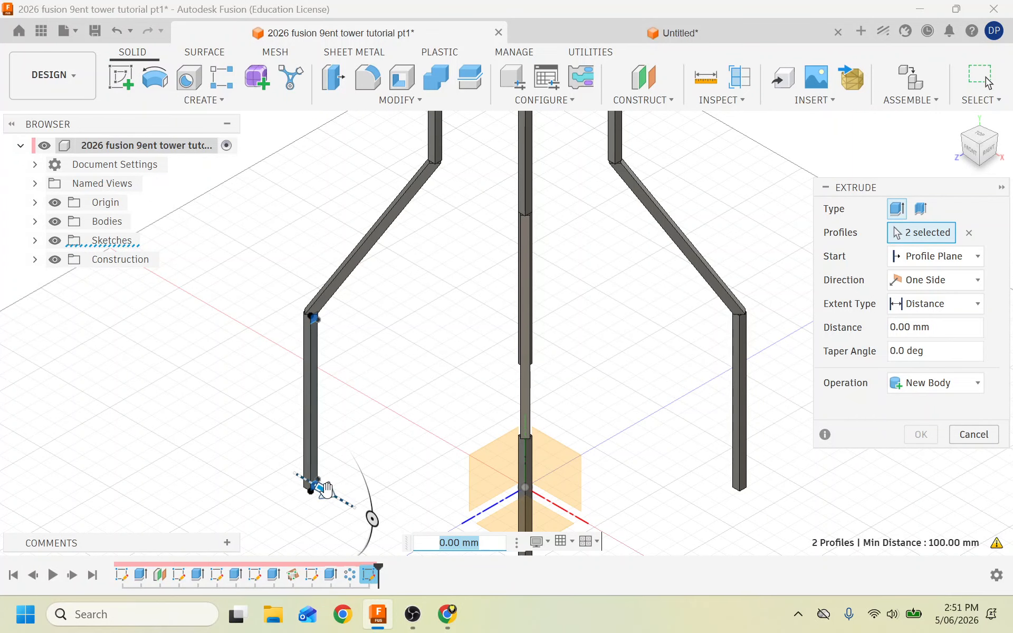
pyautogui.moveTo(327, 490); pyautogui.dragTo(396, 532)
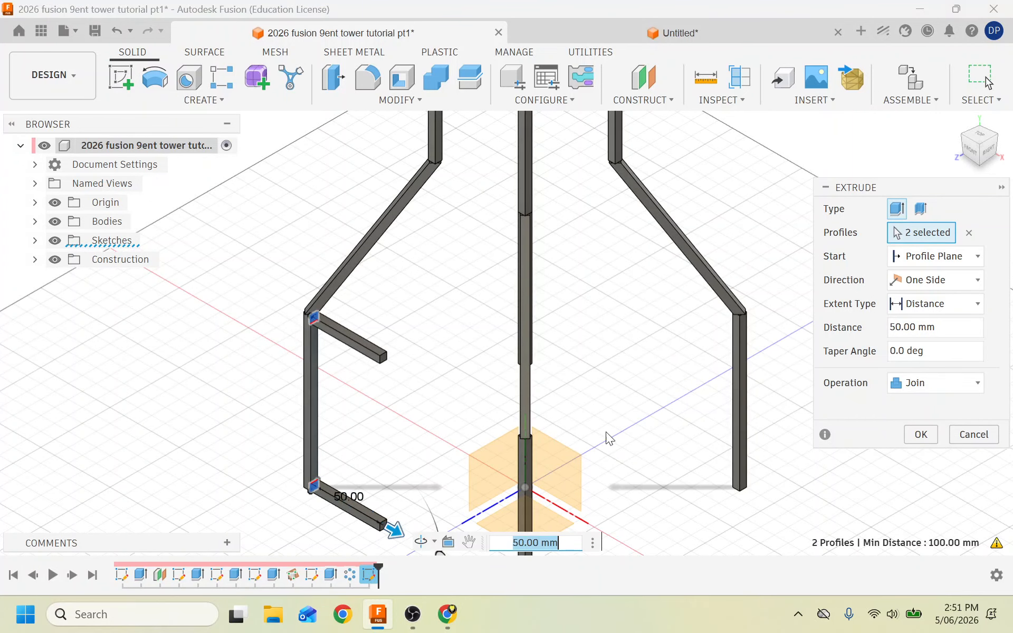
pyautogui.click(967, 153)
pyautogui.moveTo(974, 149); pyautogui.dragTo(999, 149)
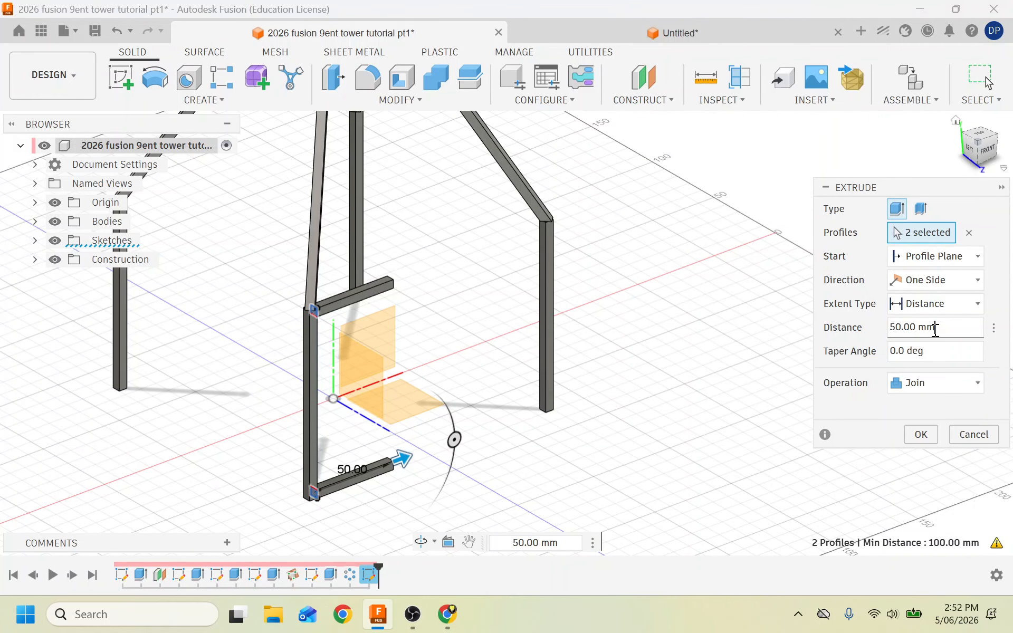
pyautogui.moveTo(939, 330); pyautogui.dragTo(831, 315)
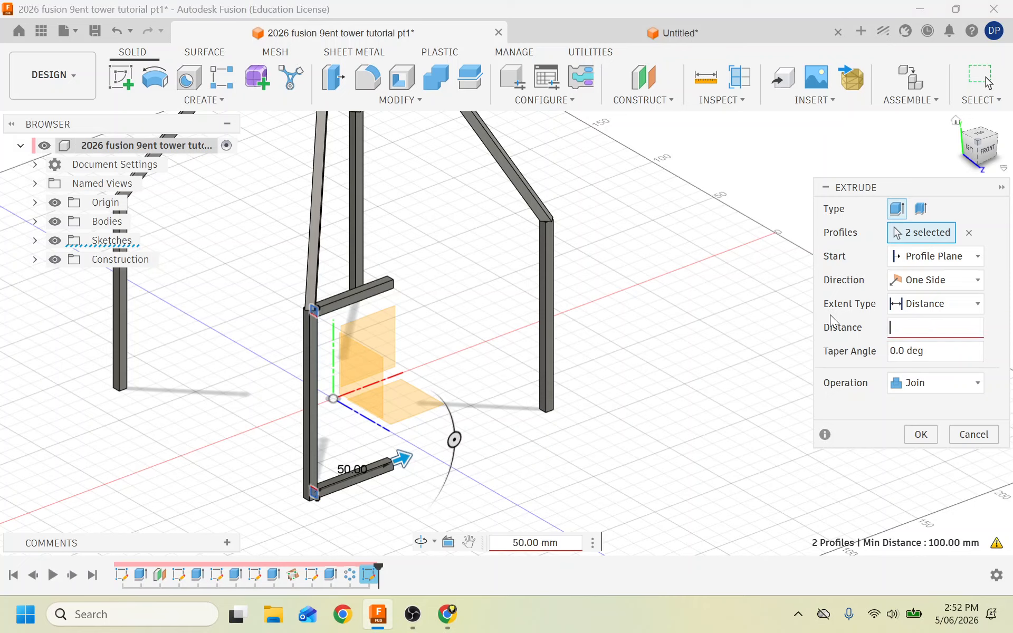
pyautogui.scroll(5, 543, 365)
pyautogui.click(543, 355)
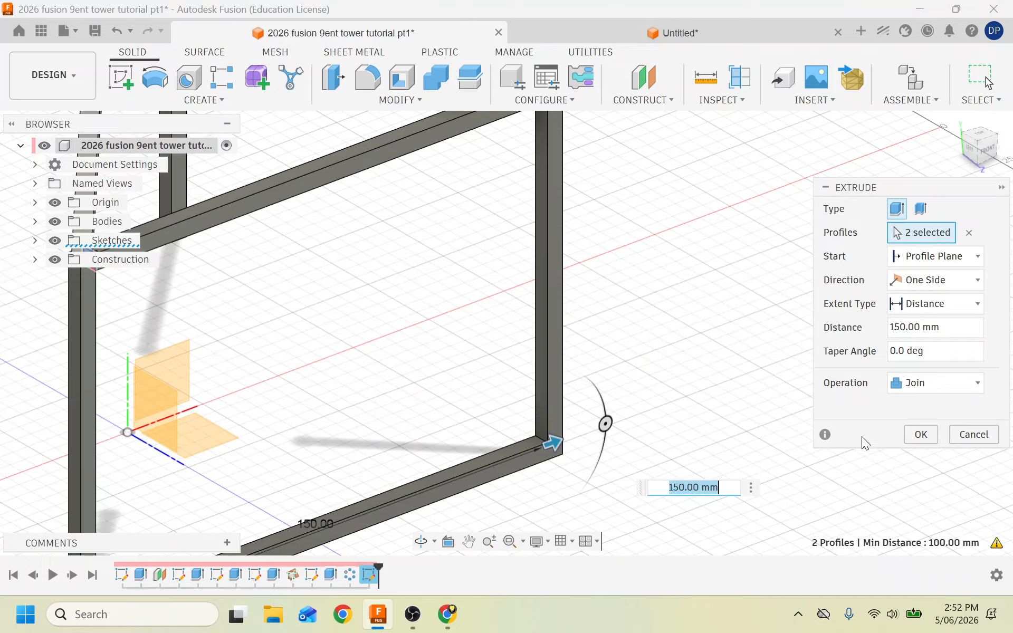
pyautogui.click(921, 434)
pyautogui.scroll(-5, 566, 417)
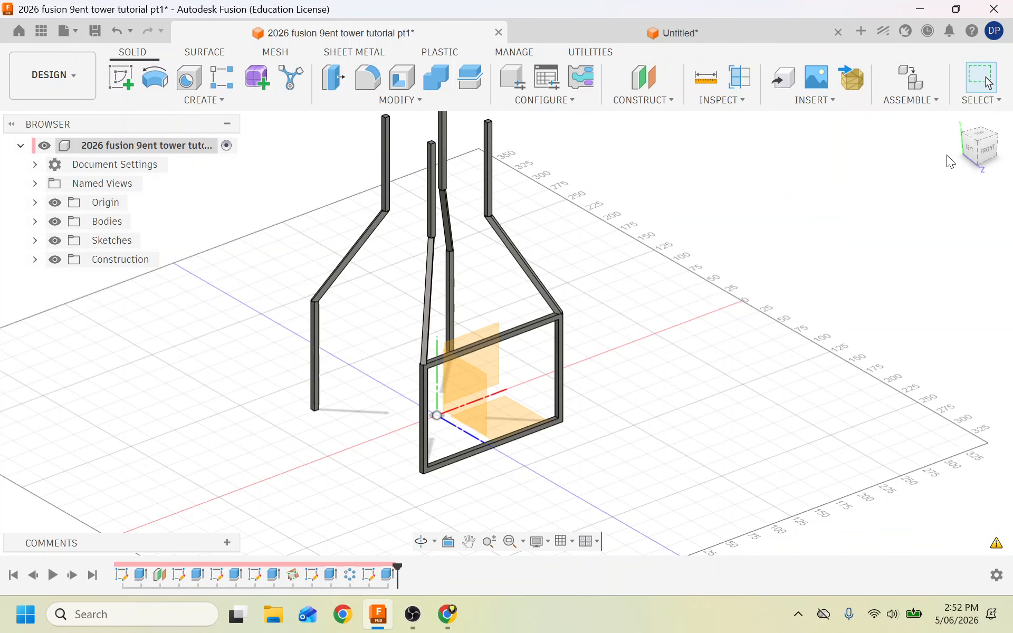
# Start a new sketch on the vertical plane through the tower legs.
pyautogui.click(987, 150)
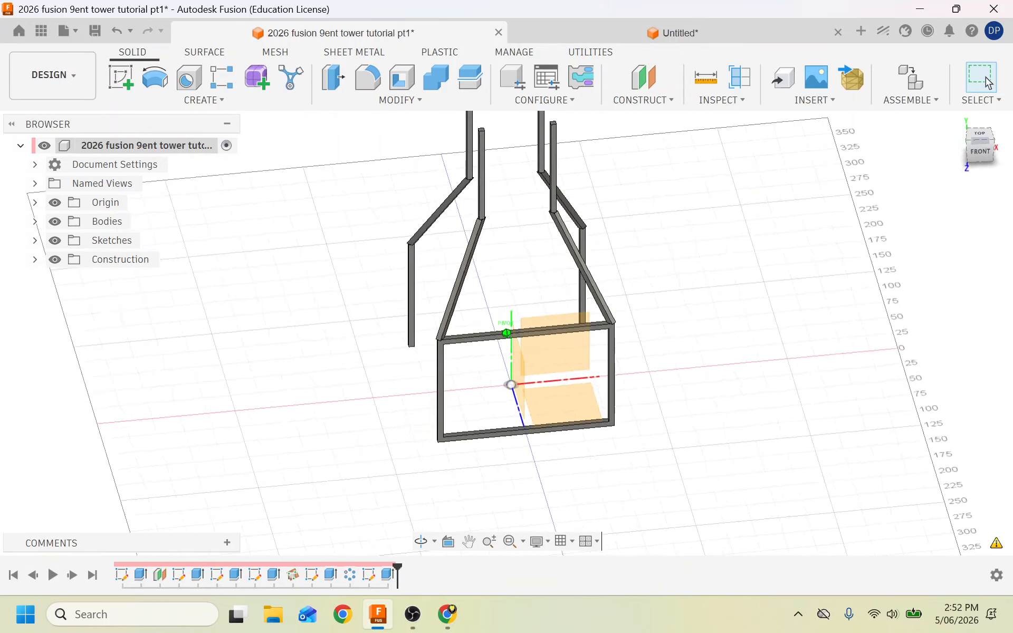
pyautogui.keyDown('shift'); pyautogui.moveTo(519, 388); pyautogui.dragTo(409, 346, button='middle'); pyautogui.keyUp('shift')
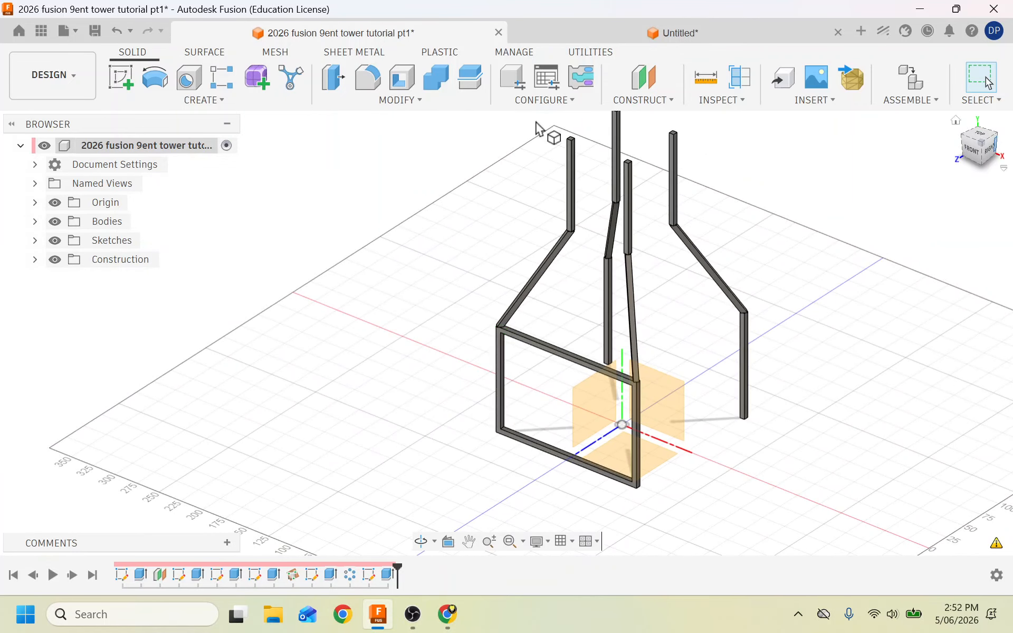
pyautogui.click(114, 82)
pyautogui.scroll(5, 597, 203)
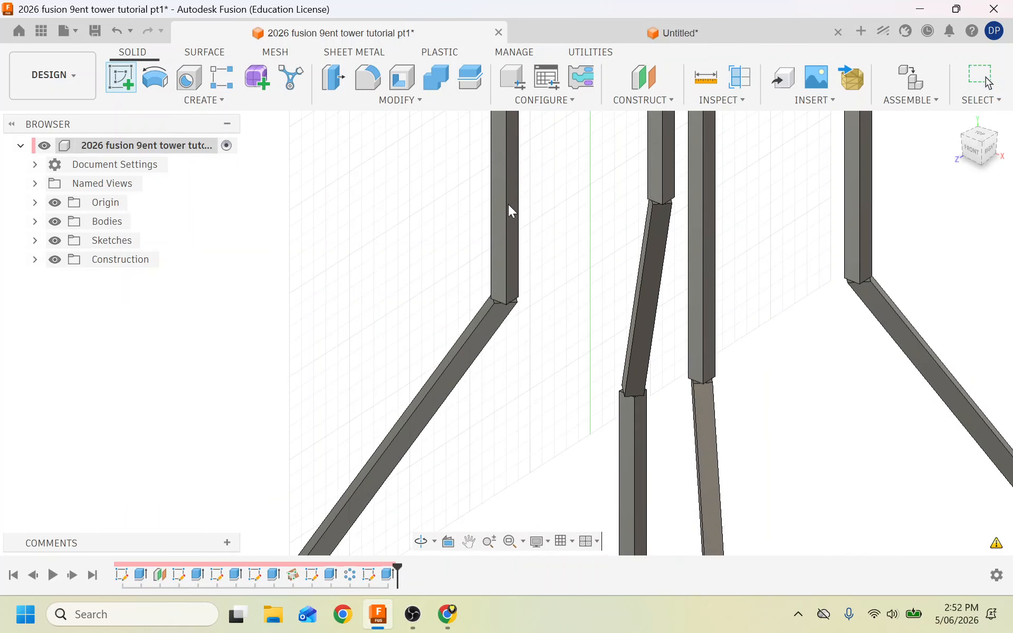
pyautogui.press('Escape')
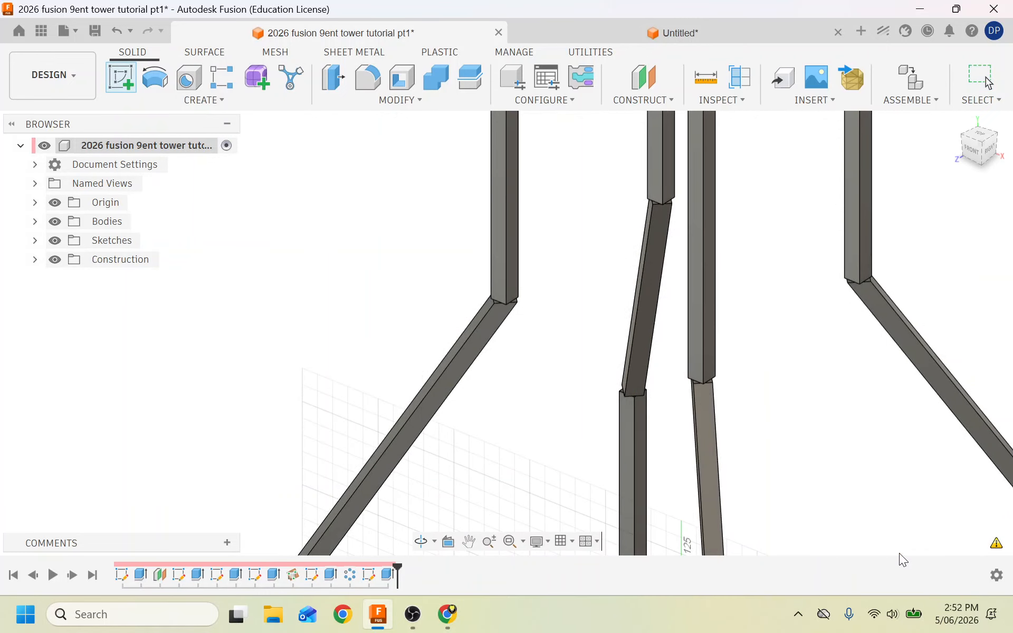
pyautogui.click(798, 614)
pyautogui.click(600, 276)
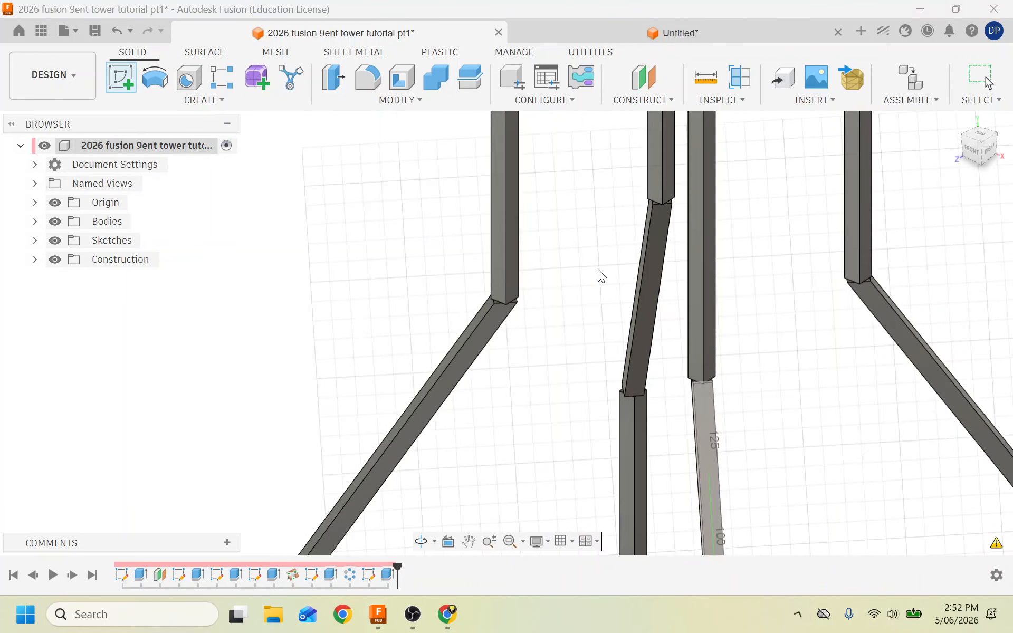
pyautogui.click(510, 203)
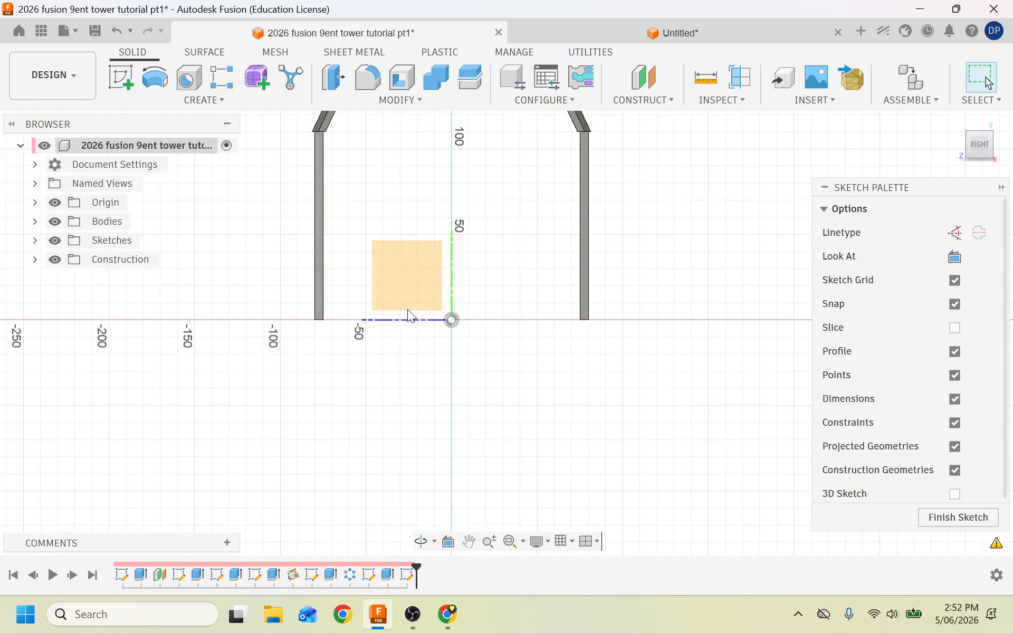
pyautogui.scroll(-6, 408, 309)
pyautogui.scroll(8, 410, 207)
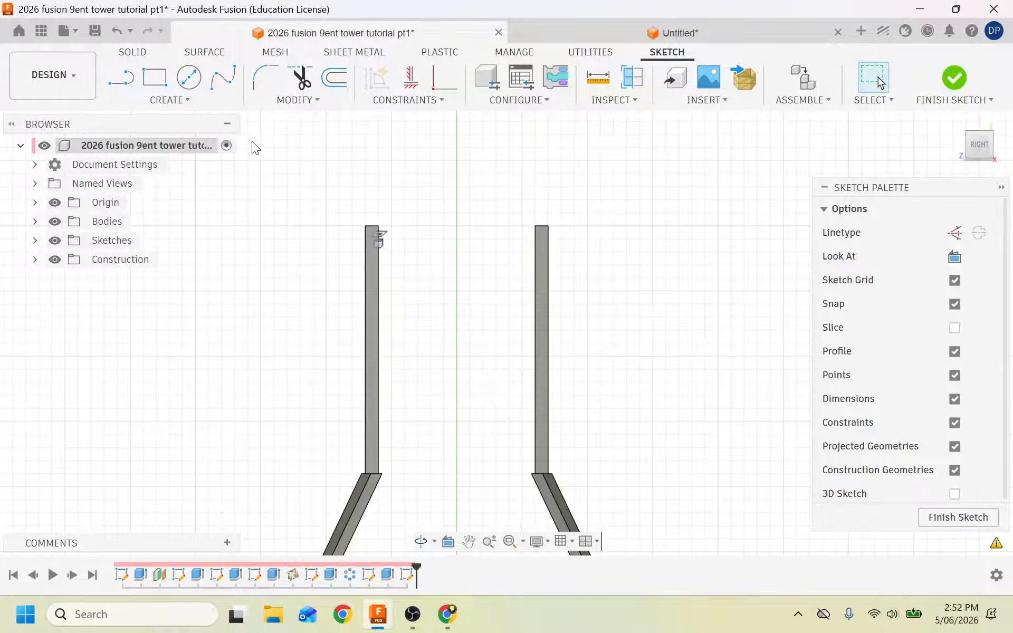
# Draw 5 mm squares at the left column's top and bottom, then finish the sketch.
pyautogui.click(155, 78)
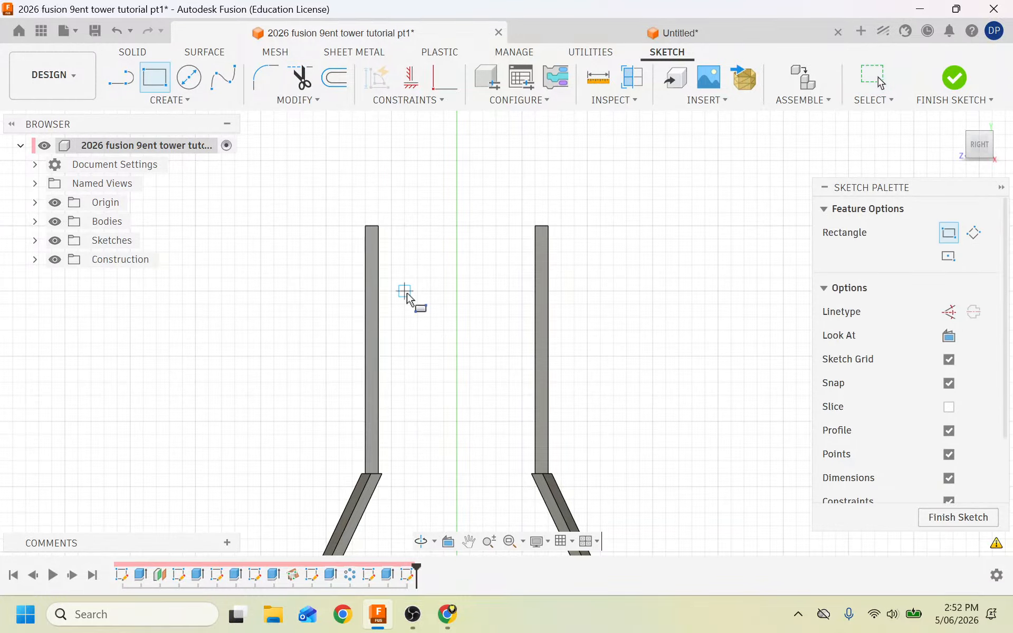
pyautogui.click(367, 226)
pyautogui.click(378, 236)
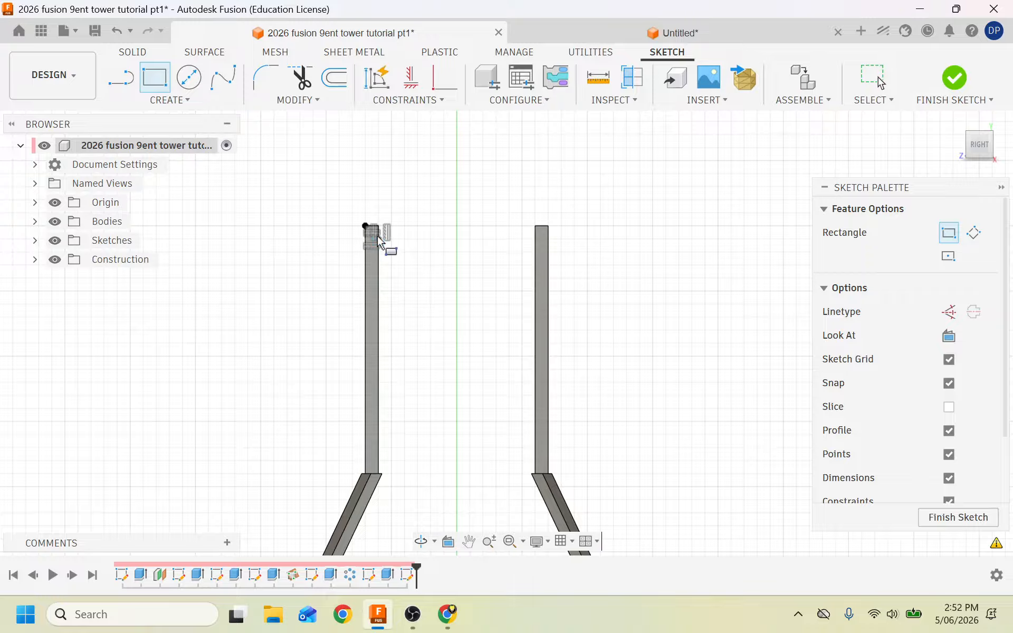
pyautogui.click(380, 462)
pyautogui.press('Escape')
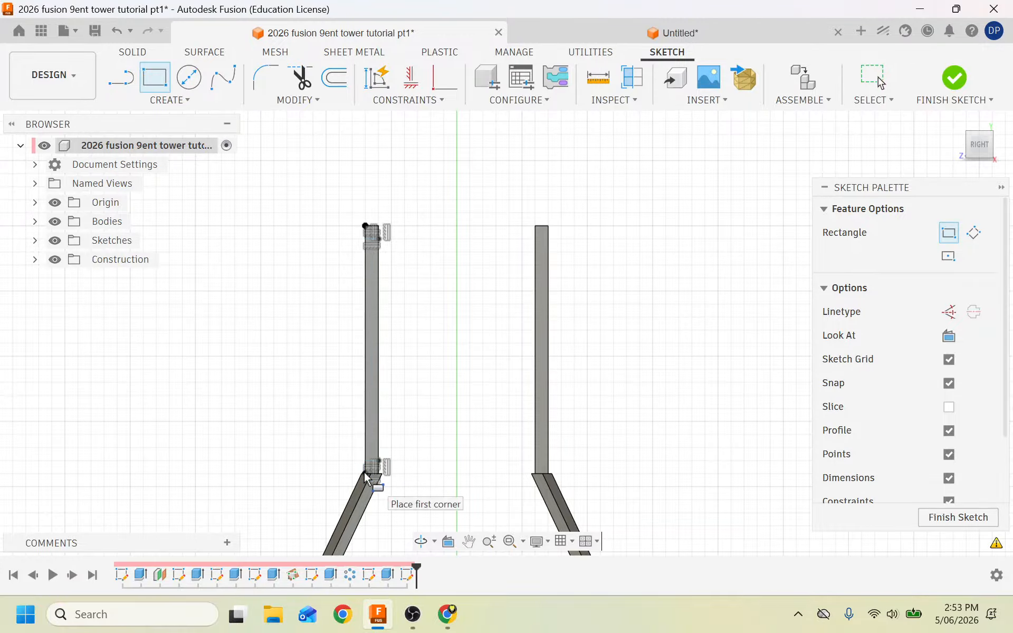
pyautogui.click(956, 89)
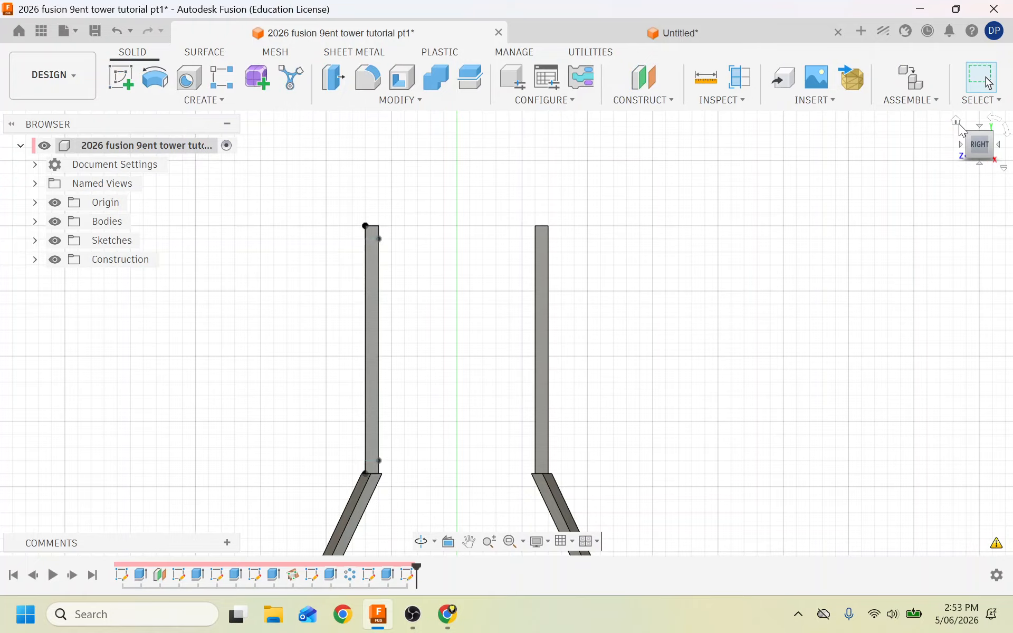
# Extrude the left column's top and bottom end faces as joined bars, entering 40 for the distance.
pyautogui.click(956, 120)
pyautogui.scroll(5, 466, 203)
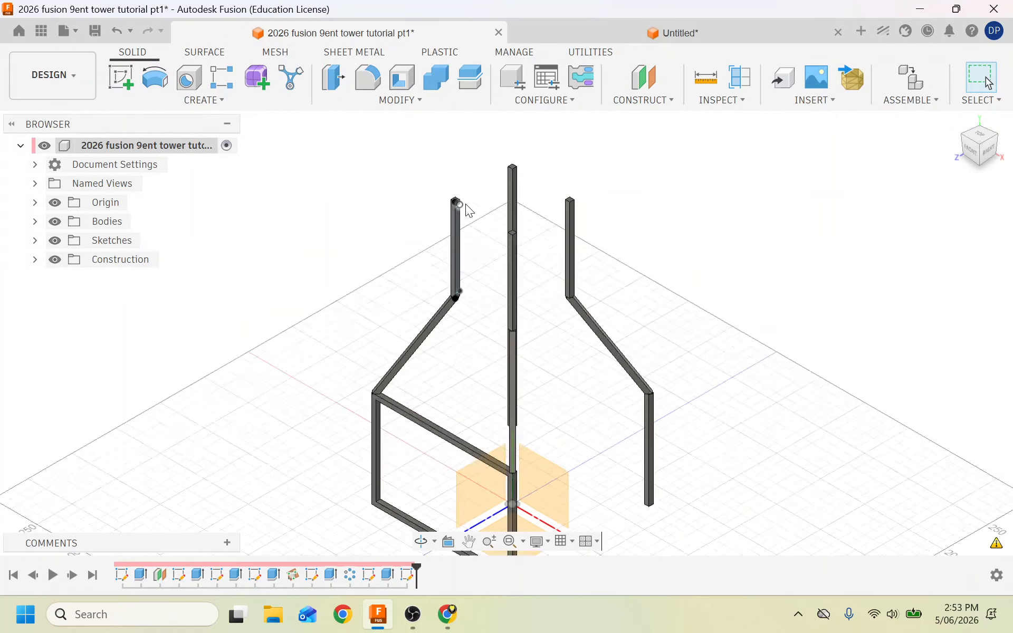
pyautogui.scroll(1, 465, 203)
pyautogui.click(174, 101)
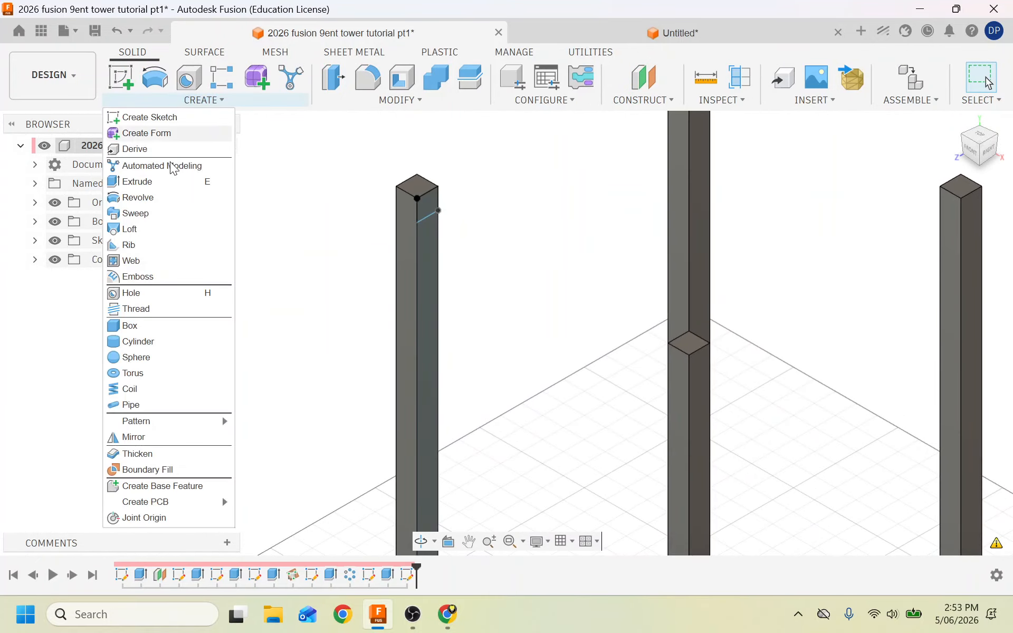
pyautogui.click(148, 181)
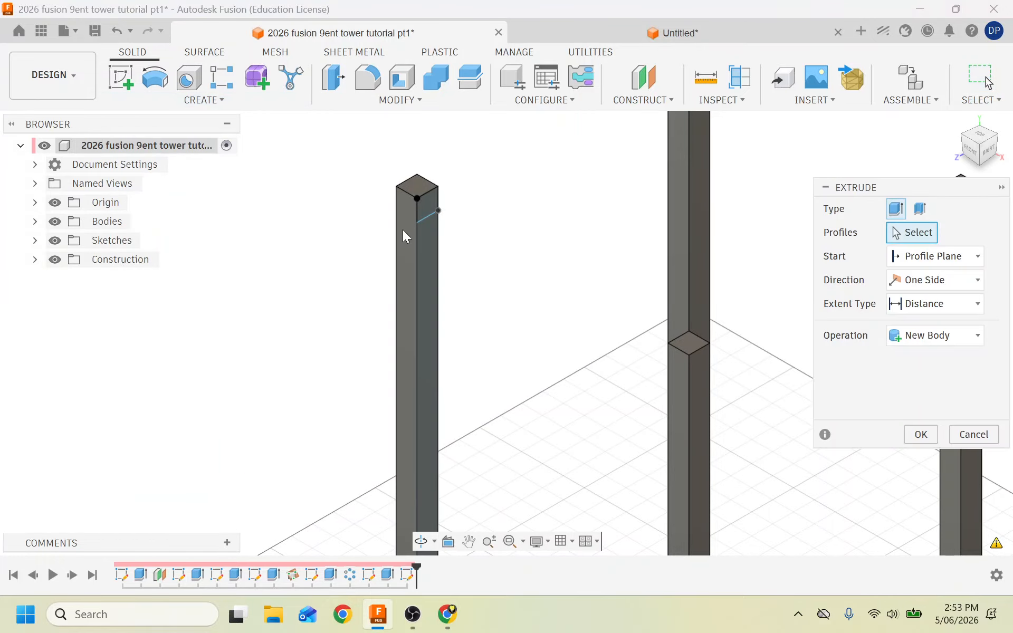
pyautogui.click(427, 212)
pyautogui.scroll(-3, 294, 348)
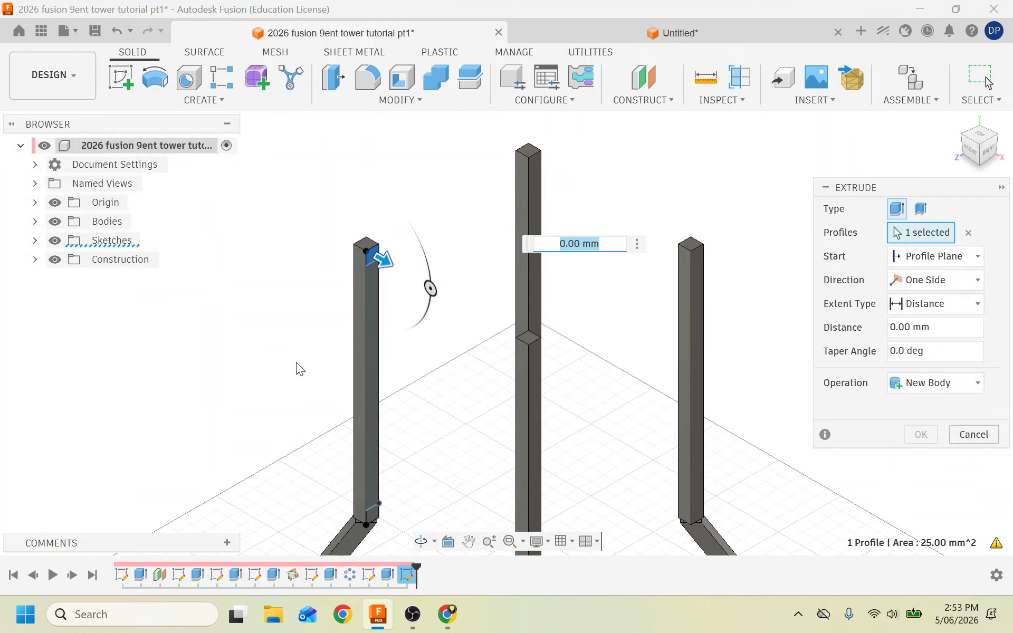
pyautogui.click(369, 512)
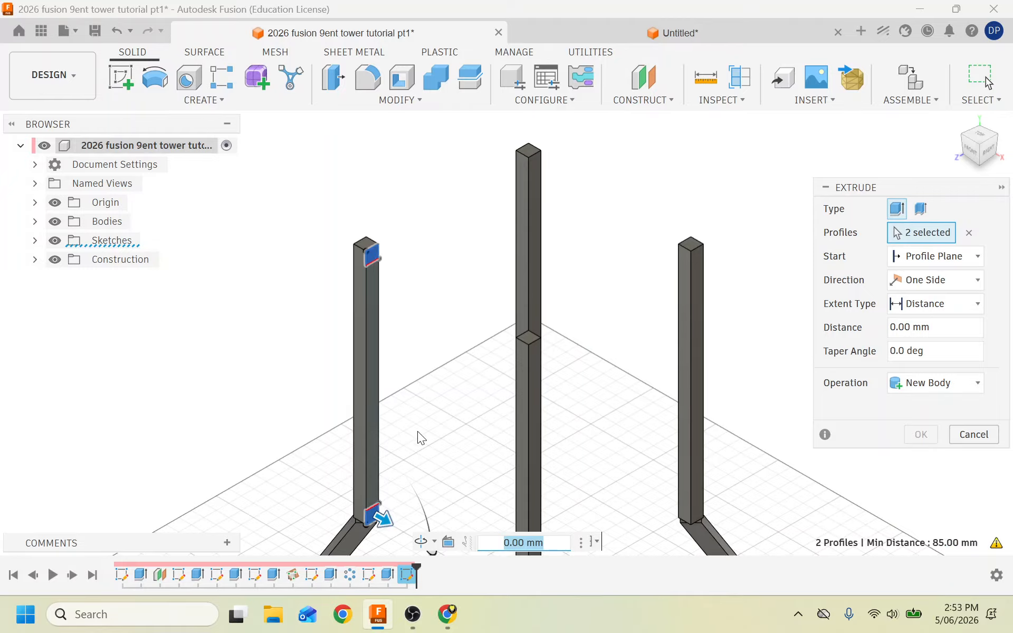
pyautogui.moveTo(972, 148)
pyautogui.mouseDown()
pyautogui.moveTo(1008, 149)
pyautogui.moveTo(1009, 159)
pyautogui.mouseUp()
pyautogui.click(937, 328)
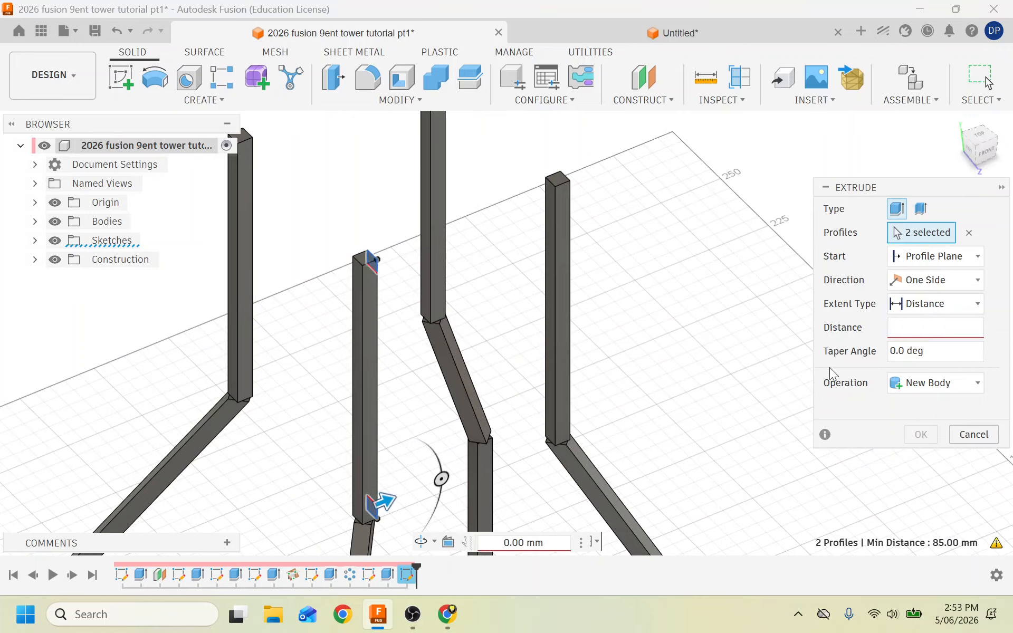
pyautogui.write('40')
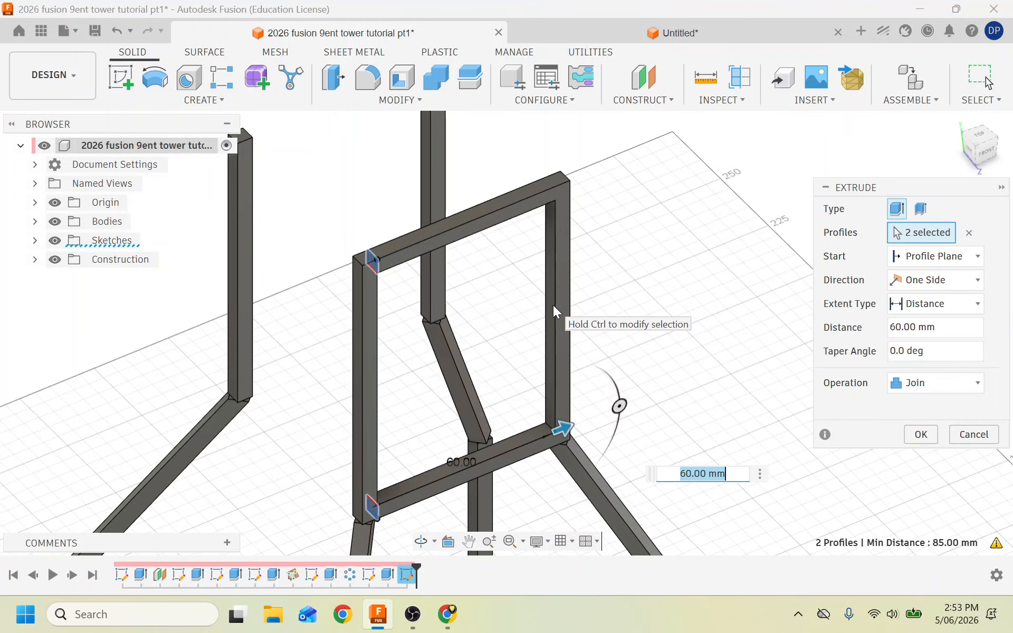
pyautogui.click(921, 434)
# Start a new sketch on the face of the upper frame.
pyautogui.scroll(-5, 588, 368)
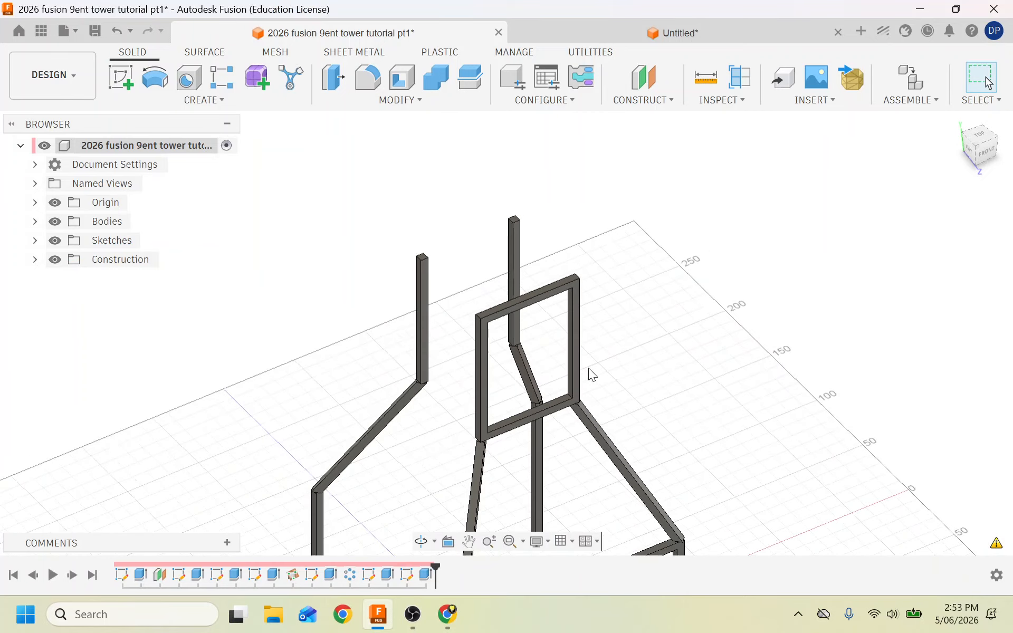
pyautogui.scroll(4, 641, 495)
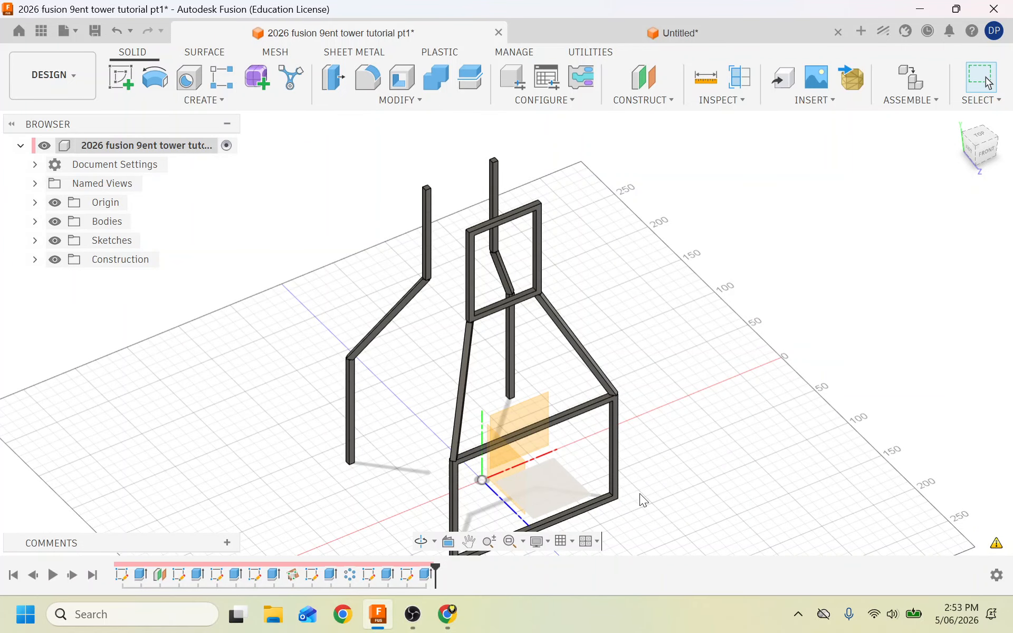
pyautogui.click(119, 79)
pyautogui.scroll(5, 508, 252)
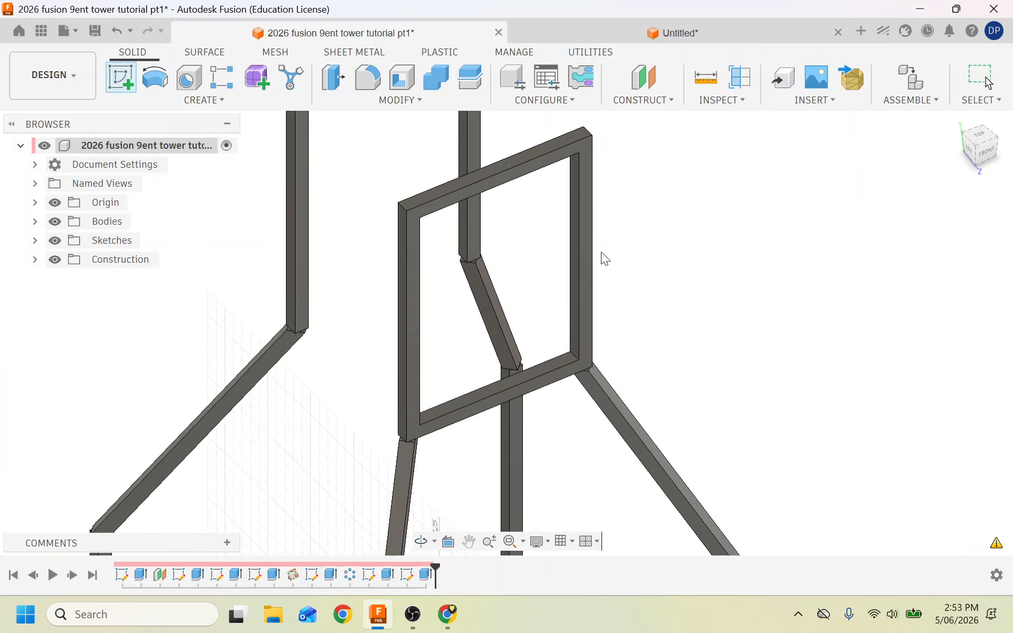
pyautogui.click(585, 247)
pyautogui.scroll(-8, 315, 348)
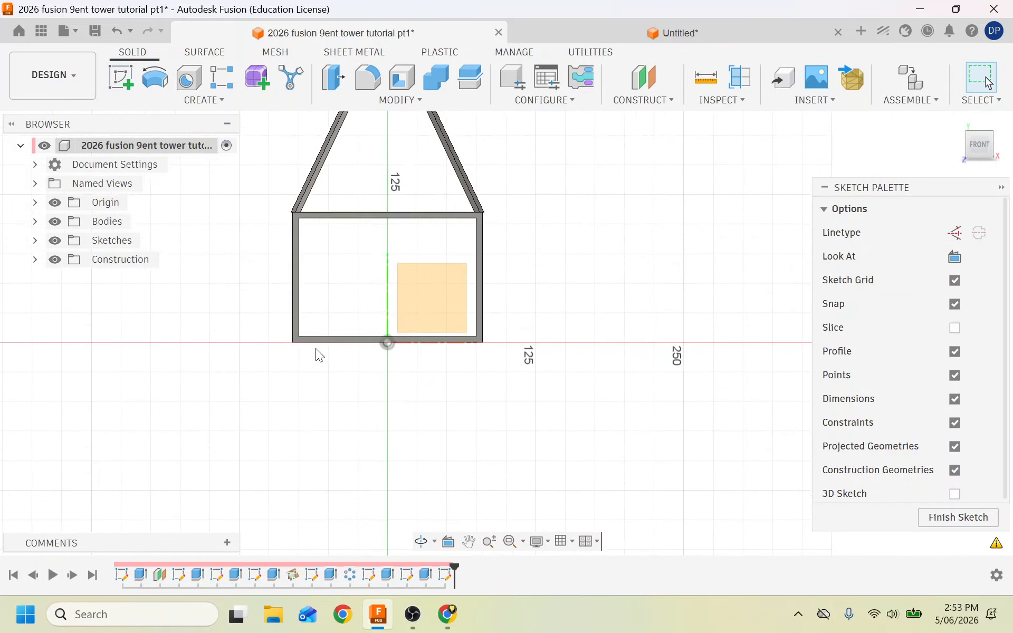
pyautogui.scroll(6, 277, 237)
pyautogui.scroll(3, 460, 222)
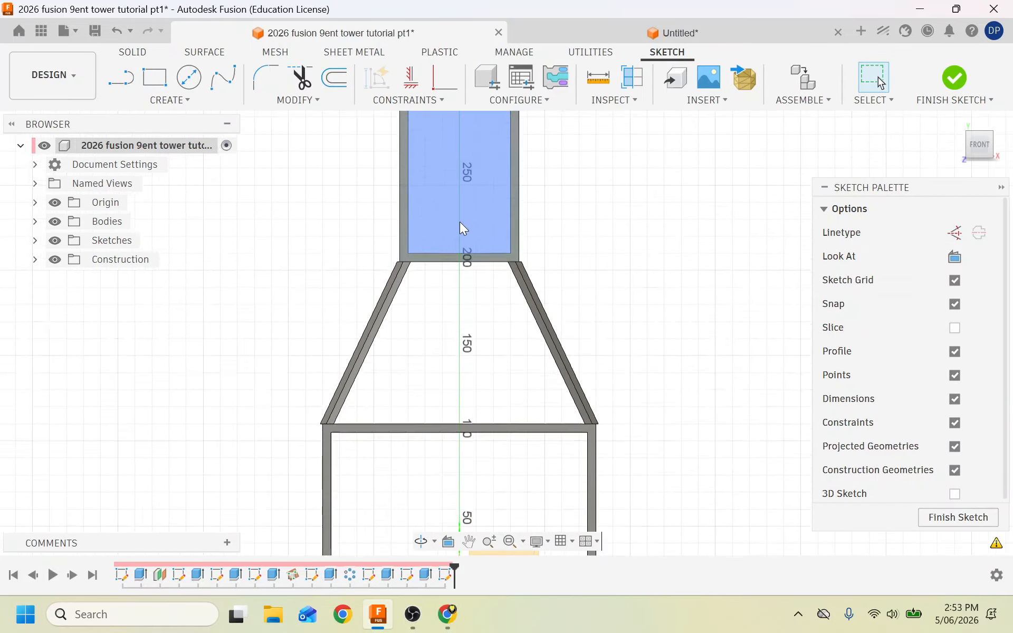
pyautogui.scroll(-5, 460, 221)
pyautogui.scroll(3, 511, 128)
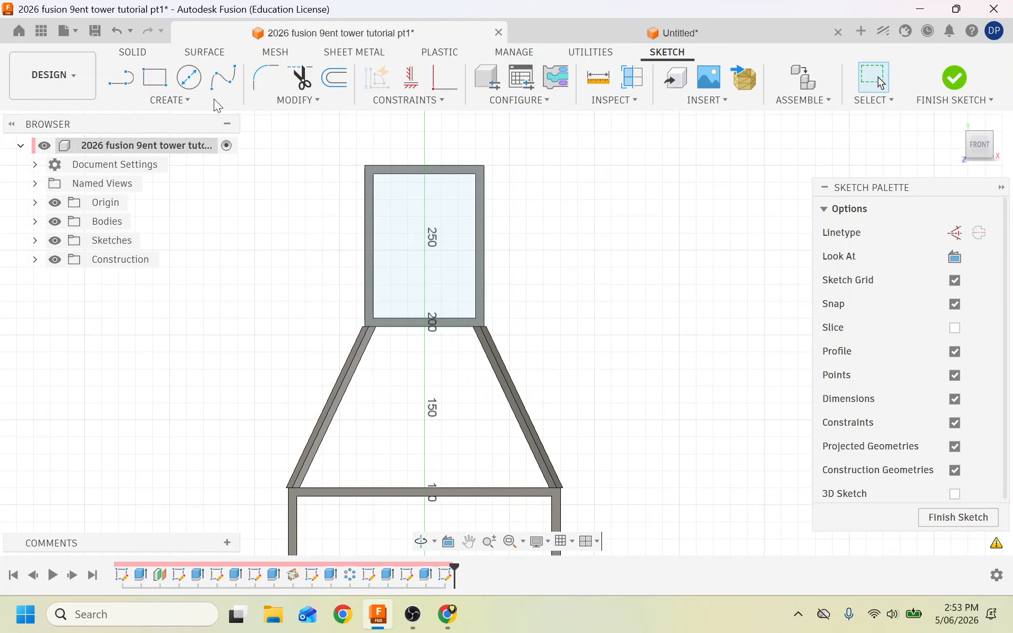
# Draw a diagonal line from the frame's top-left to bottom-right corner.
pyautogui.click(121, 78)
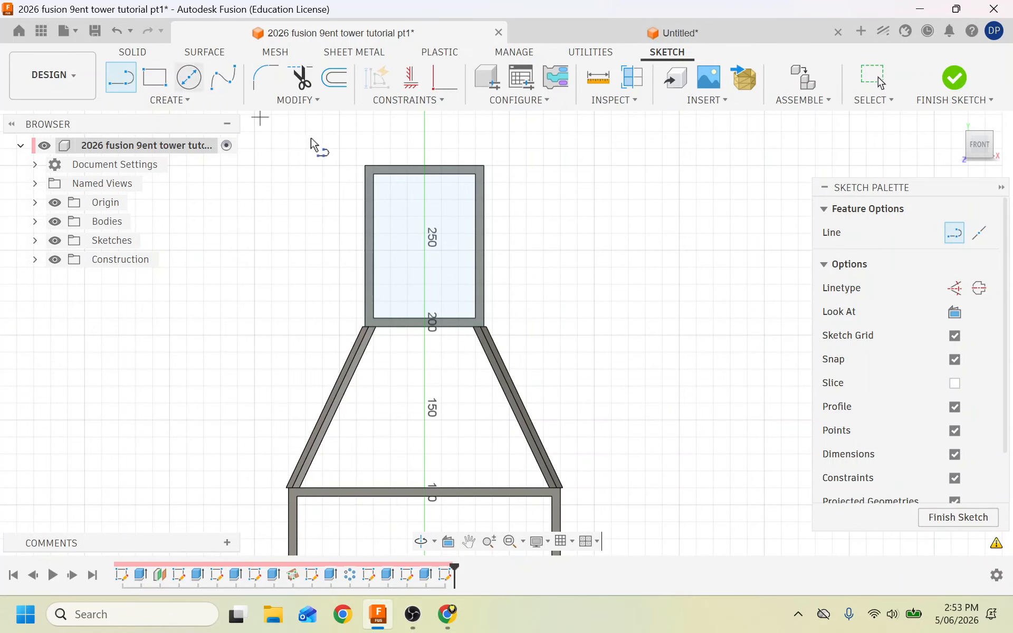
pyautogui.click(369, 168)
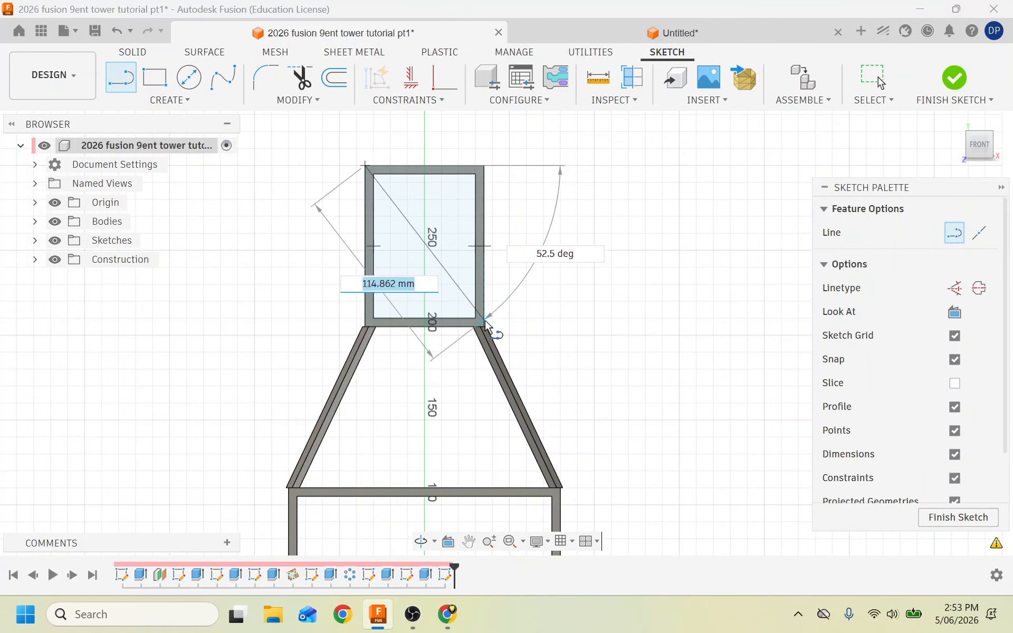
pyautogui.scroll(5, 486, 326)
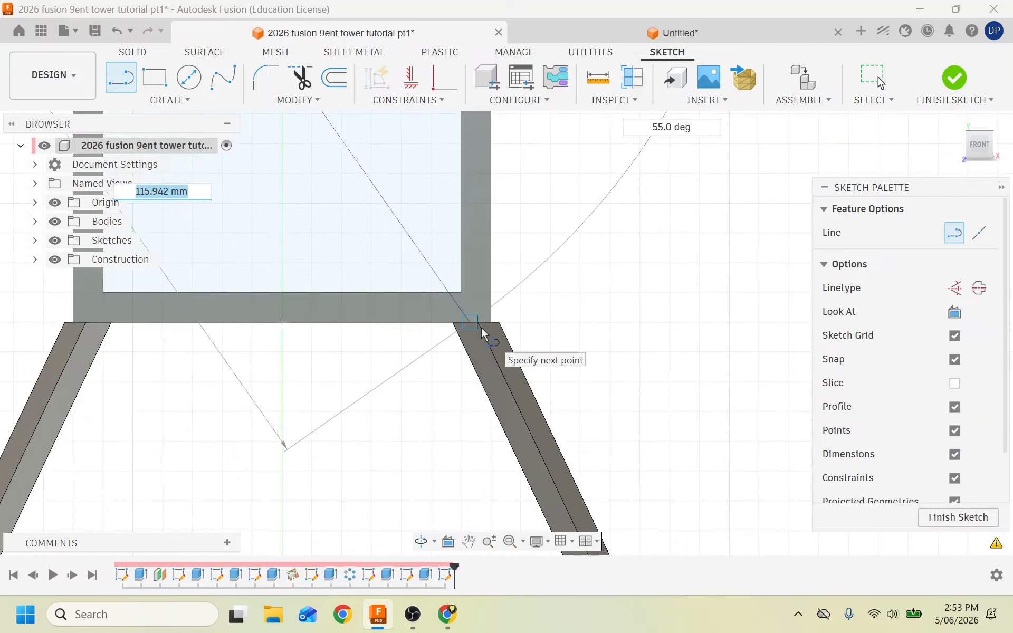
pyautogui.click(492, 323)
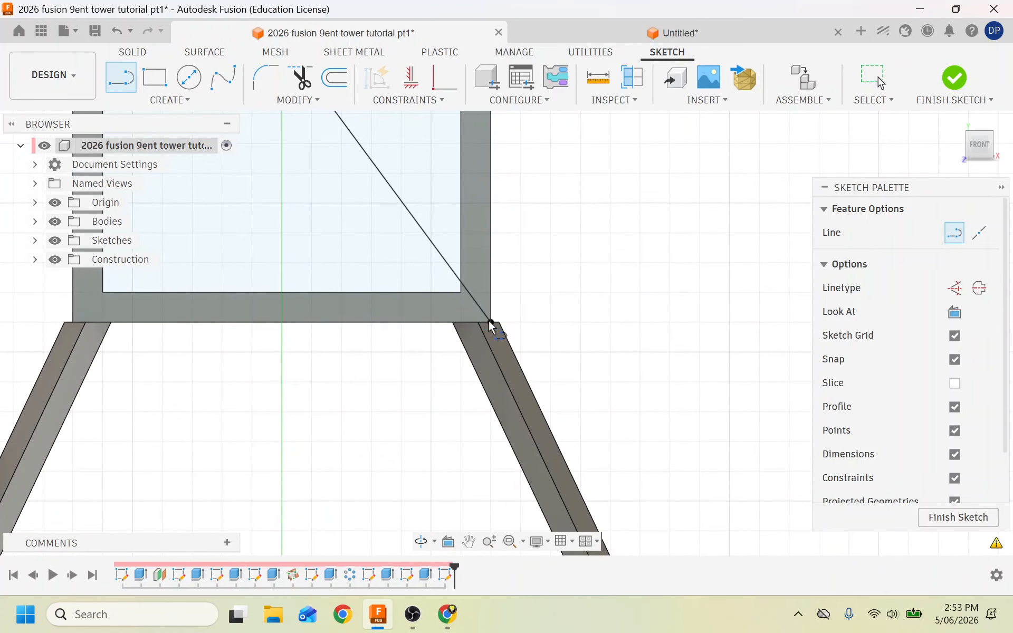
pyautogui.scroll(-1, 299, 254)
pyautogui.scroll(-4, 299, 253)
# Offset the diagonal 2.5 mm symmetrically to both sides and finish the sketch.
pyautogui.click(335, 78)
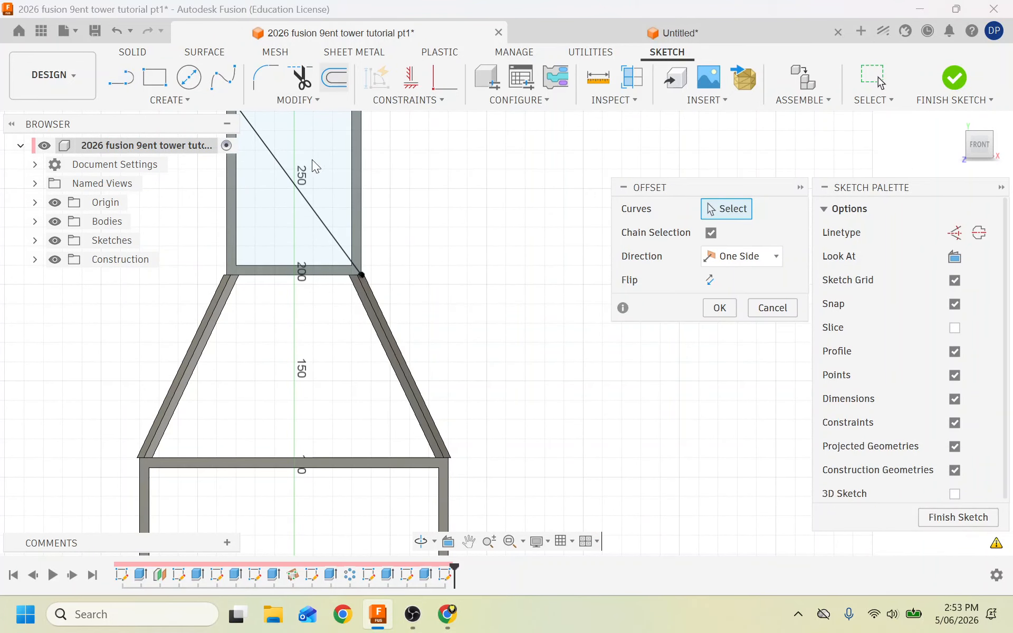
pyautogui.click(284, 173)
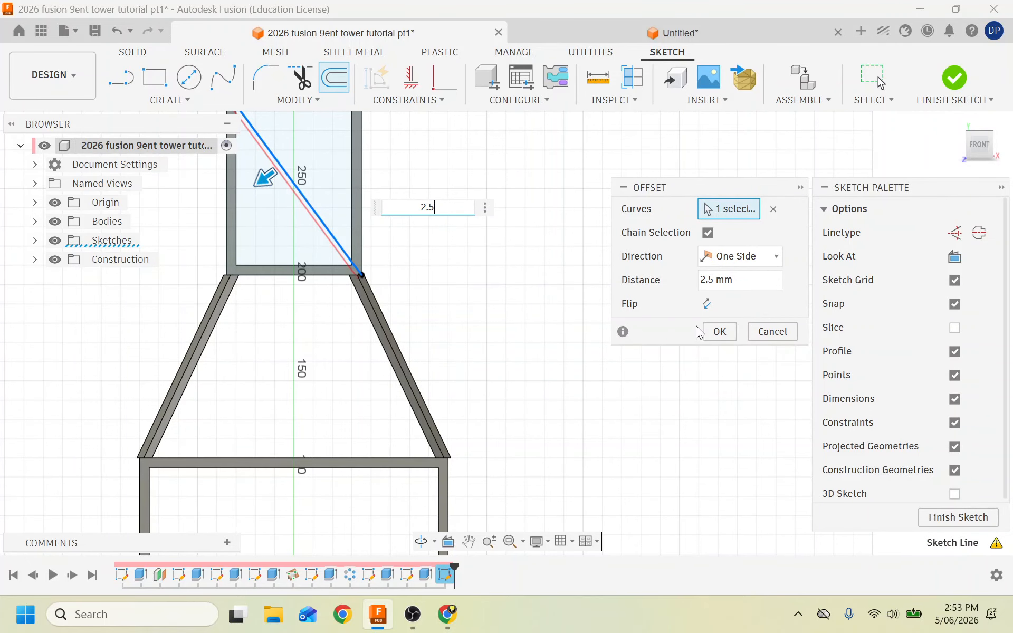
pyautogui.click(775, 261)
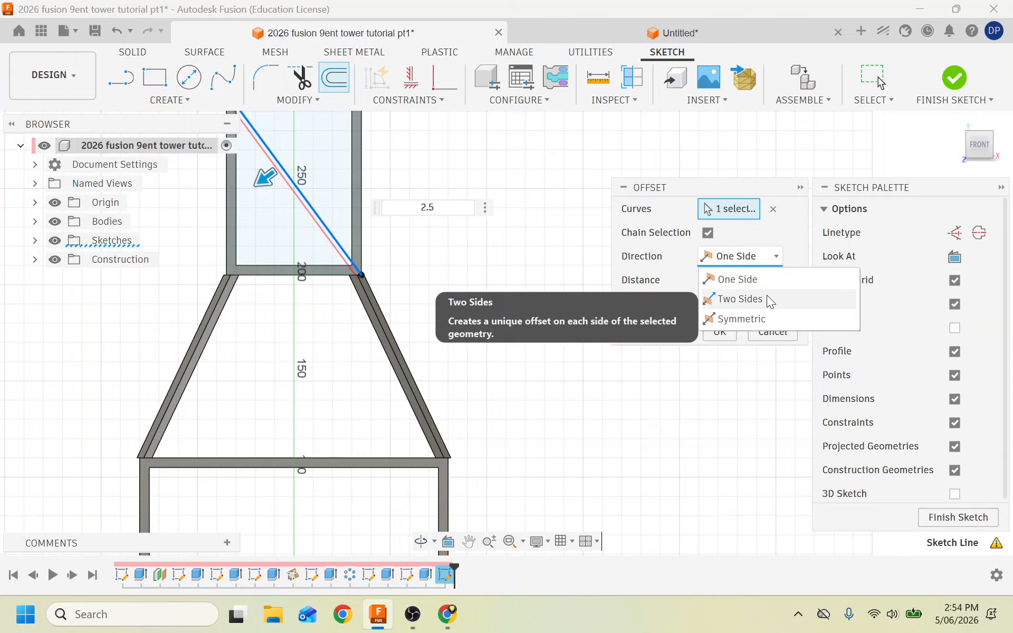
pyautogui.click(763, 319)
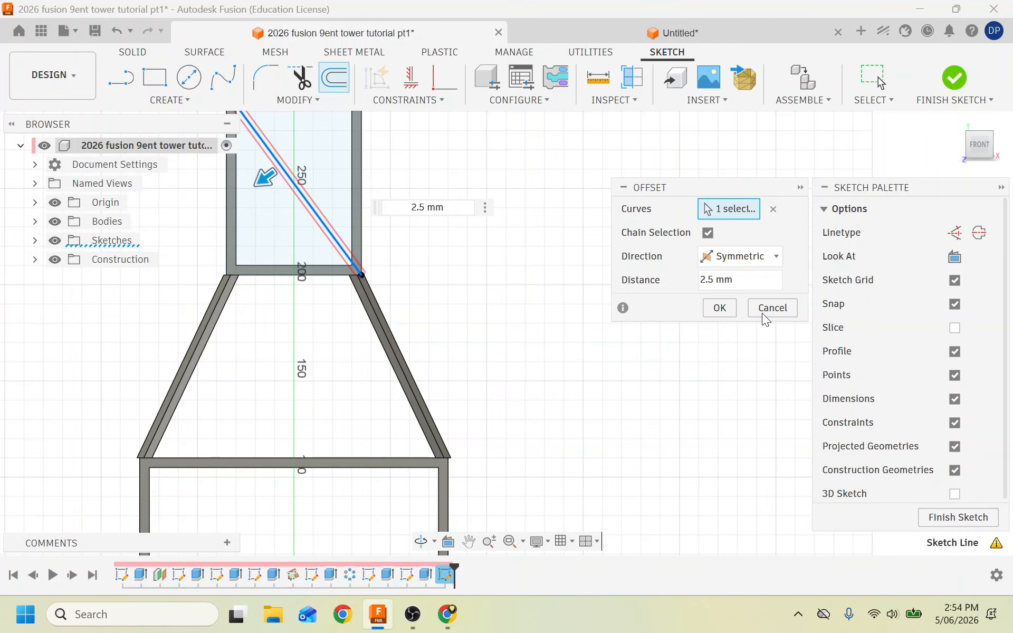
pyautogui.click(720, 308)
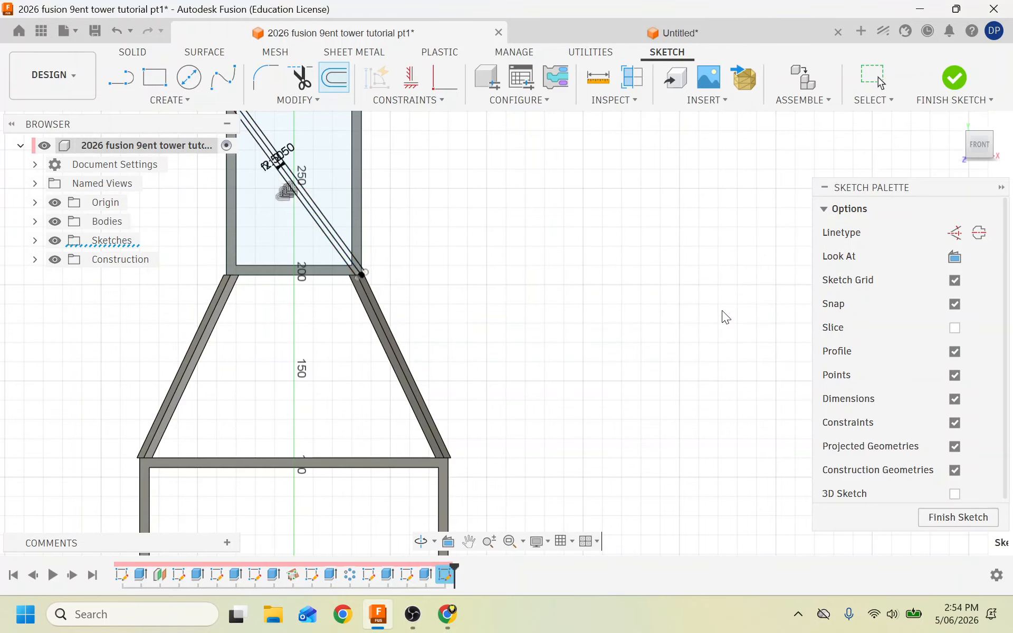
pyautogui.scroll(10, 344, 259)
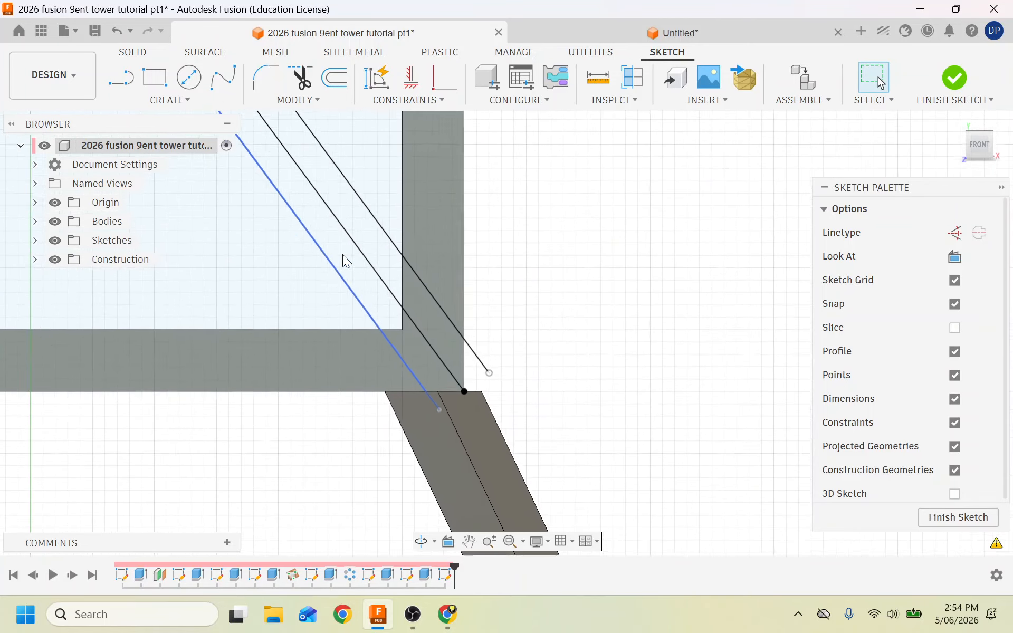
pyautogui.click(954, 79)
# Extrude both diagonal brace strips 5 mm across the upper frame.
pyautogui.scroll(-10, 430, 380)
pyautogui.scroll(3, 427, 382)
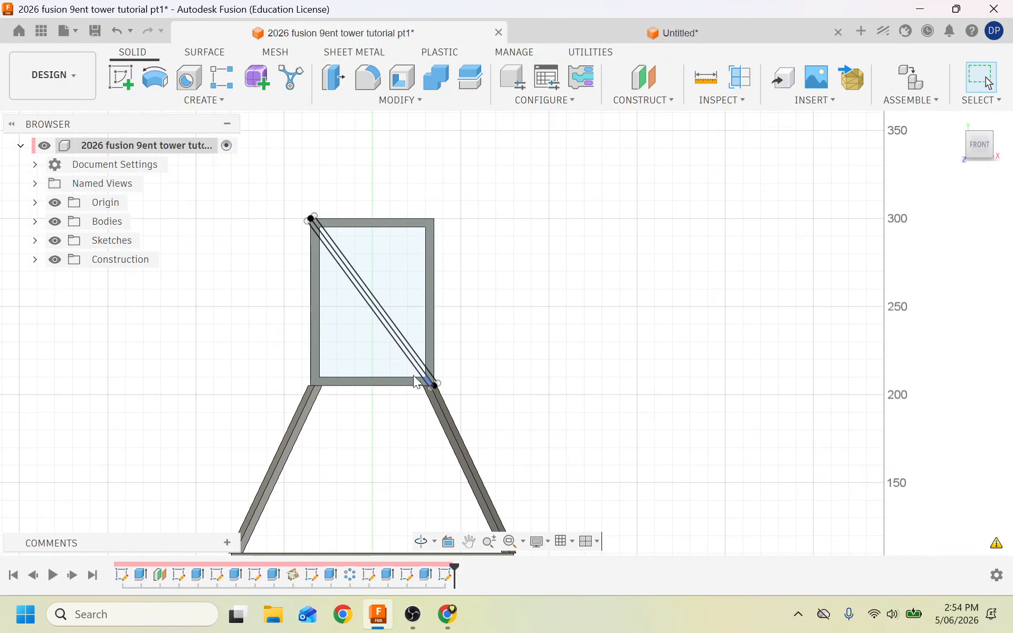
pyautogui.click(160, 101)
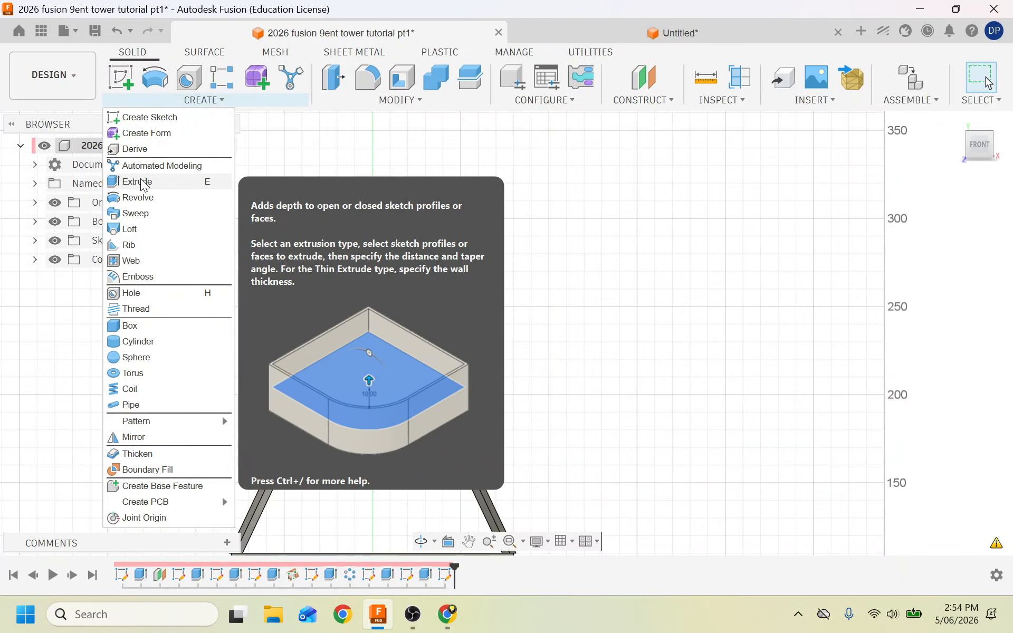
pyautogui.click(140, 182)
pyautogui.scroll(5, 386, 320)
pyautogui.click(363, 311)
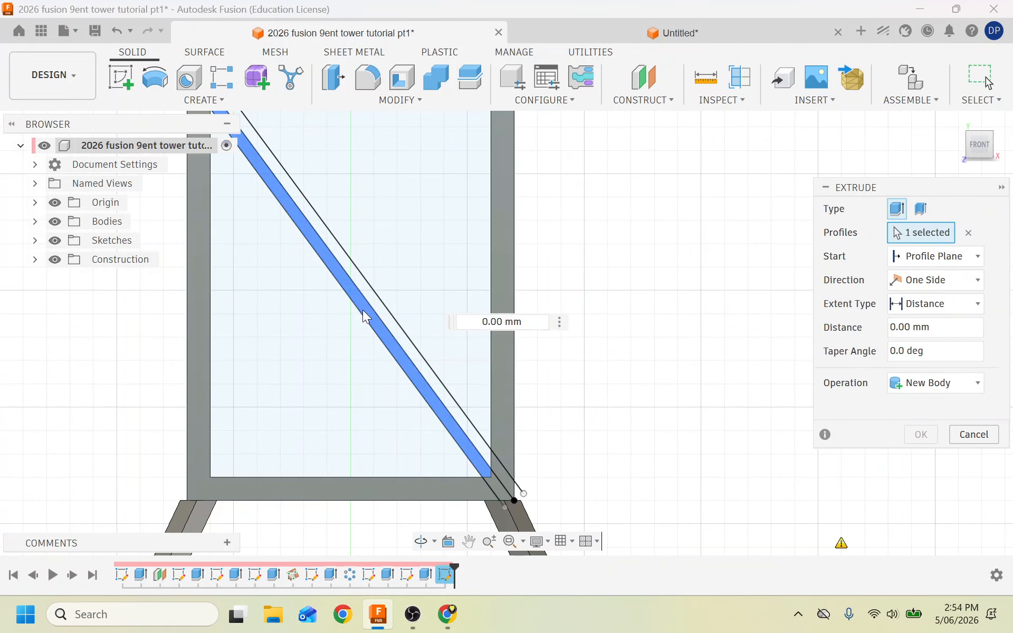
pyautogui.click(393, 329)
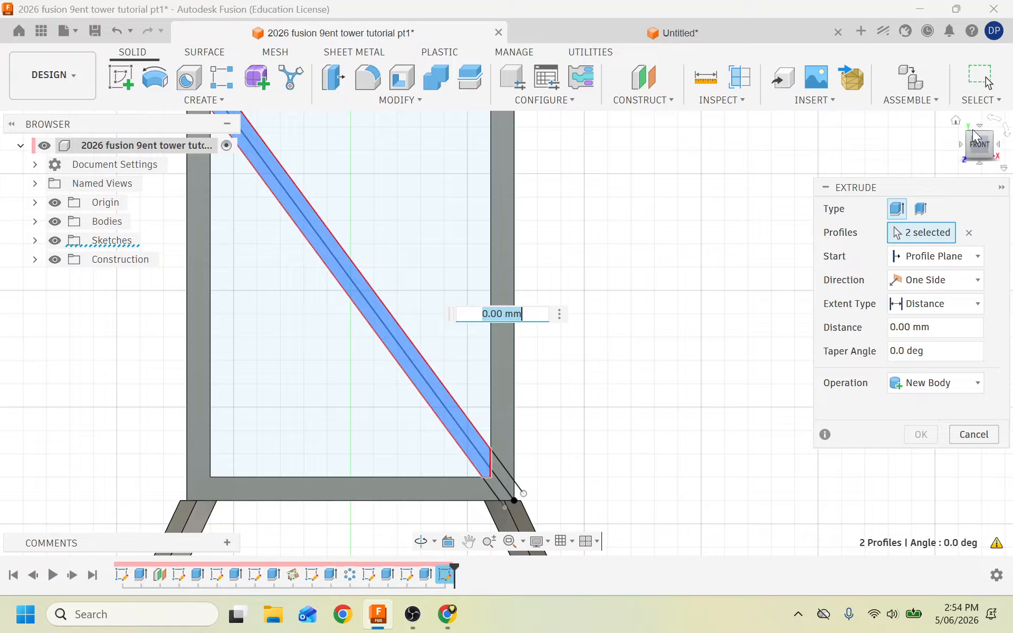
pyautogui.moveTo(990, 150); pyautogui.dragTo(723, 244)
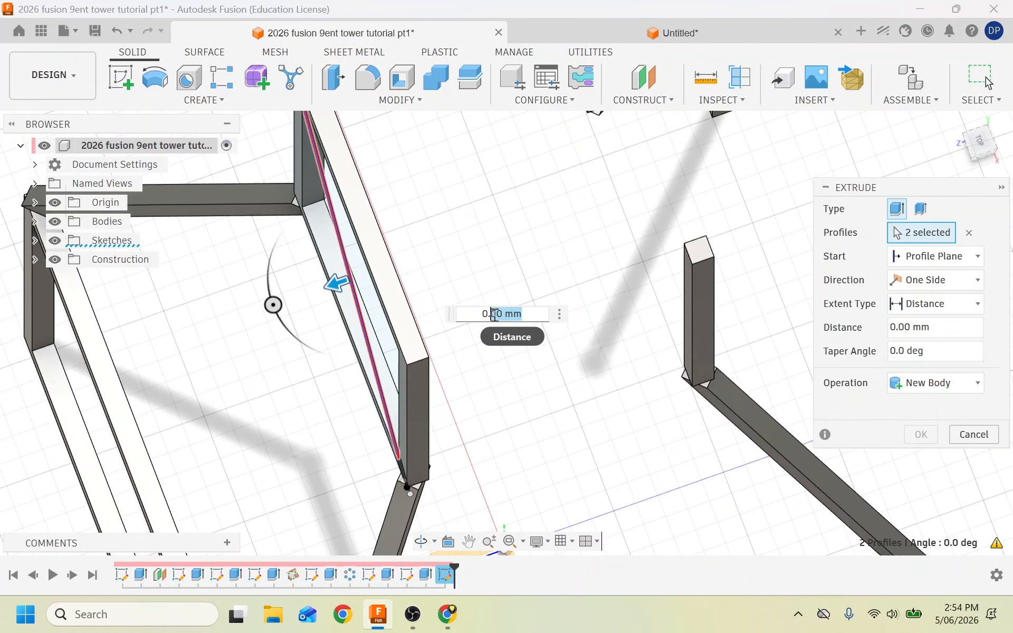
pyautogui.write('5')
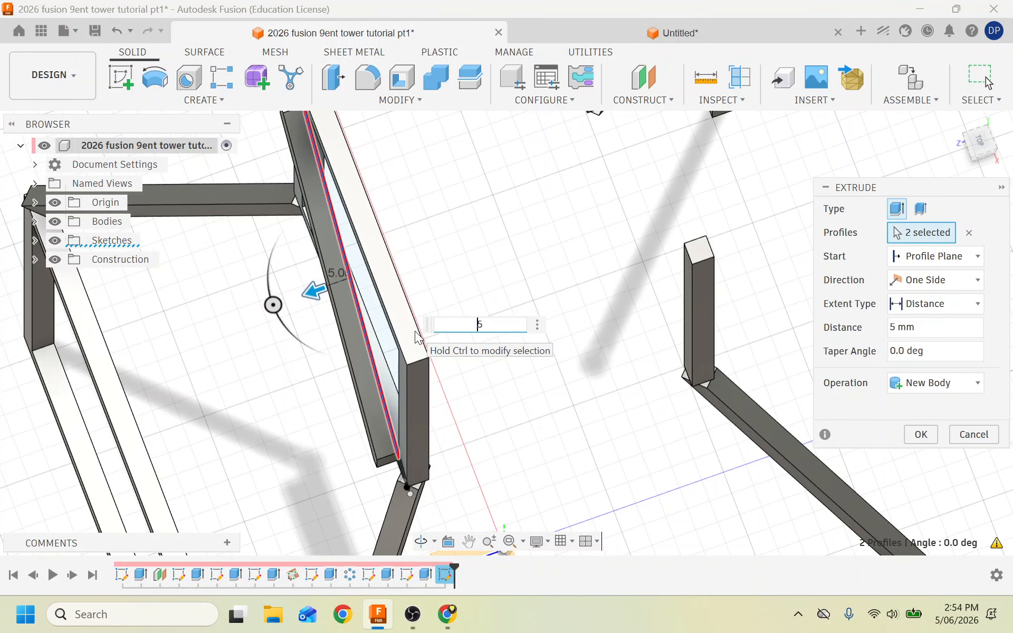
pyautogui.press('Return')
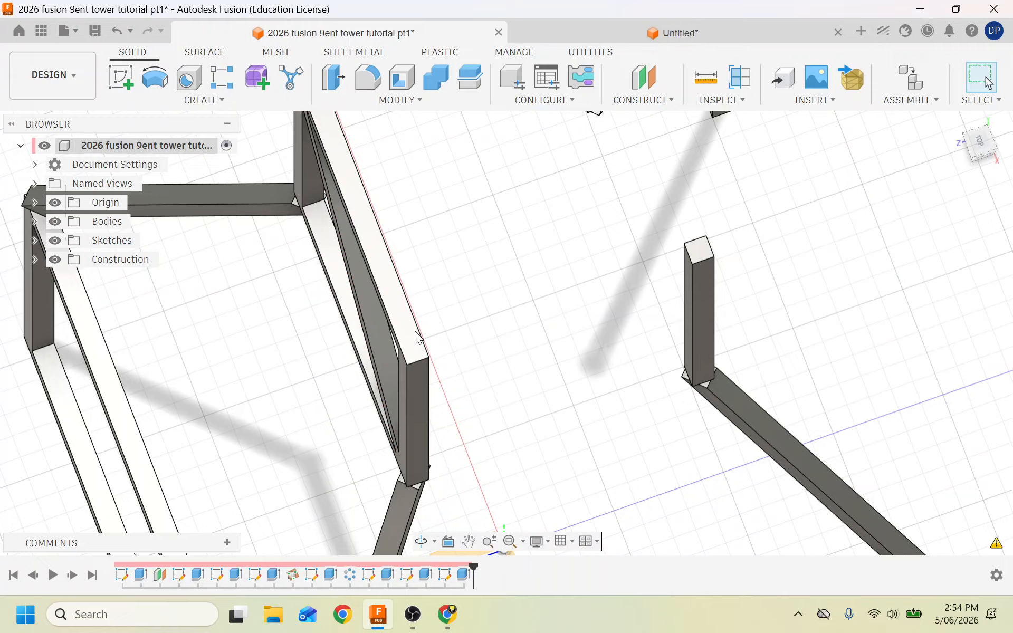
# Orbit to view the tower from behind and start a sketch on the front (XY) origin plane.
pyautogui.scroll(-5, 408, 396)
pyautogui.scroll(5, 310, 465)
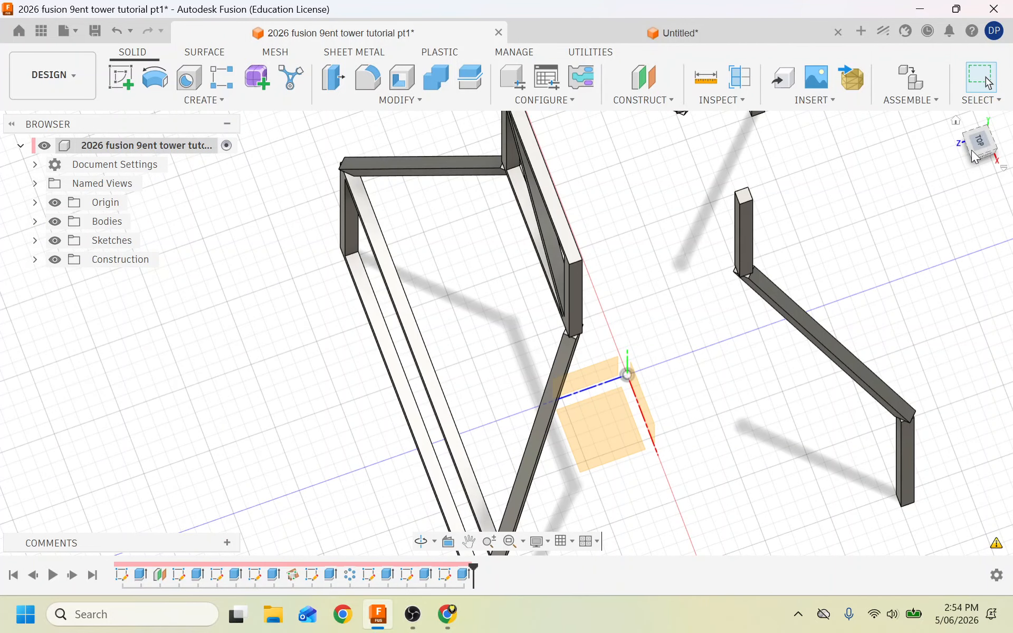
pyautogui.moveTo(975, 154)
pyautogui.mouseDown()
pyautogui.moveTo(1012, 126)
pyautogui.moveTo(1002, 142)
pyautogui.moveTo(983, 126)
pyautogui.moveTo(970, 132)
pyautogui.moveTo(954, 189)
pyautogui.mouseUp()
pyautogui.scroll(-7, 753, 289)
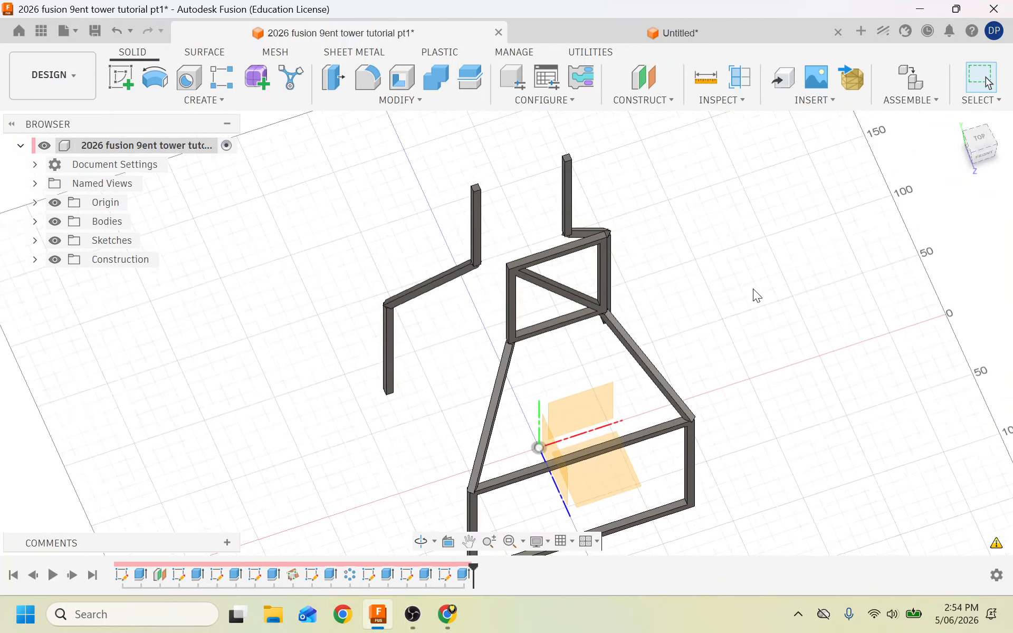
pyautogui.scroll(5, 752, 383)
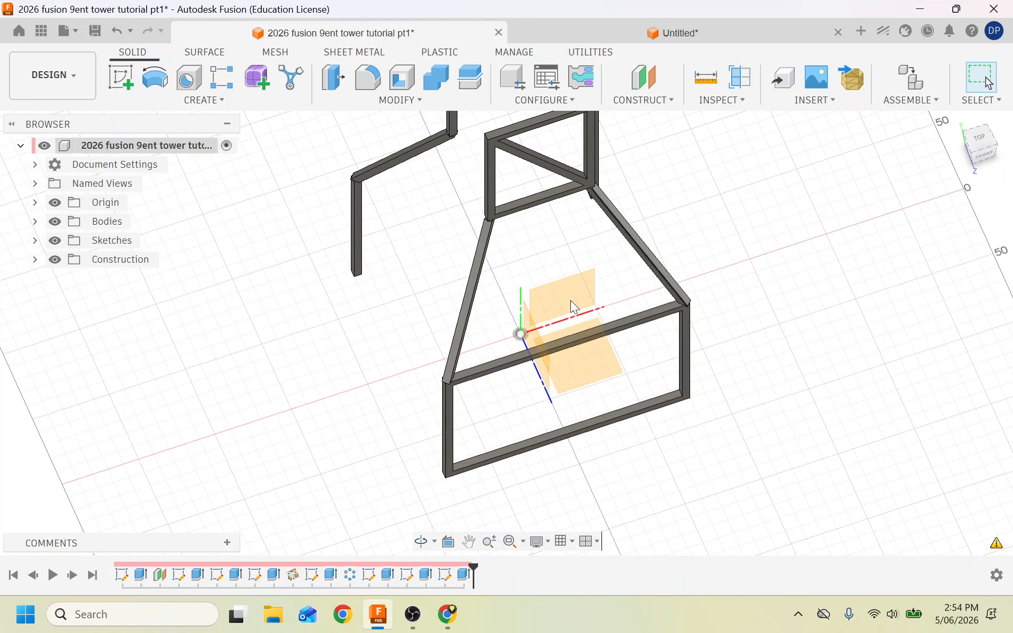
pyautogui.click(121, 74)
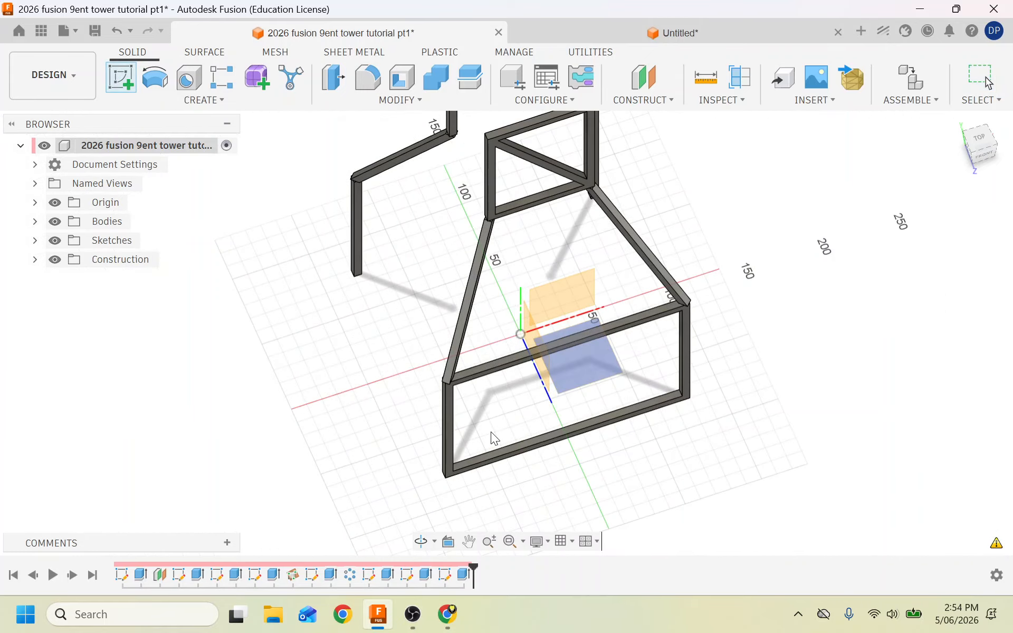
pyautogui.scroll(5, 491, 432)
pyautogui.click(364, 384)
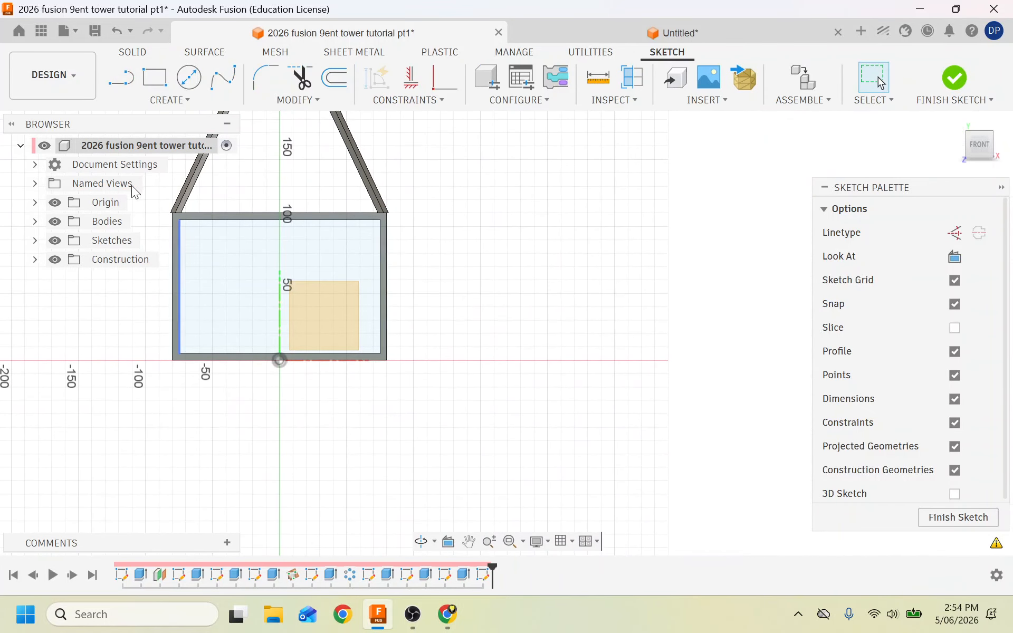
# Draw a diagonal line from the lower rectangle's top-left to bottom-right corner.
pyautogui.press('l')
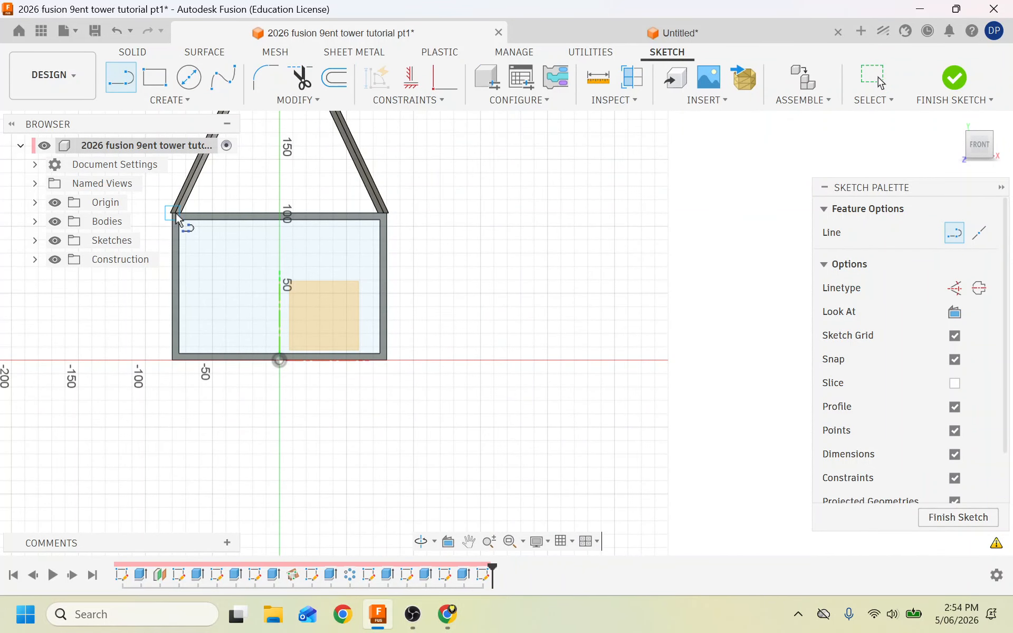
pyautogui.click(176, 214)
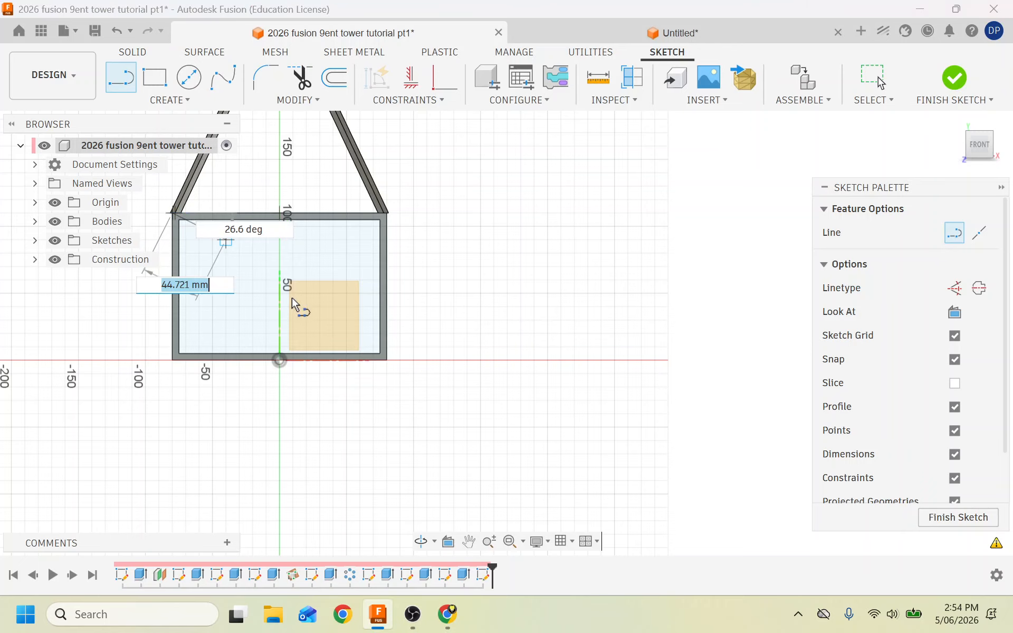
pyautogui.doubleClick(386, 361)
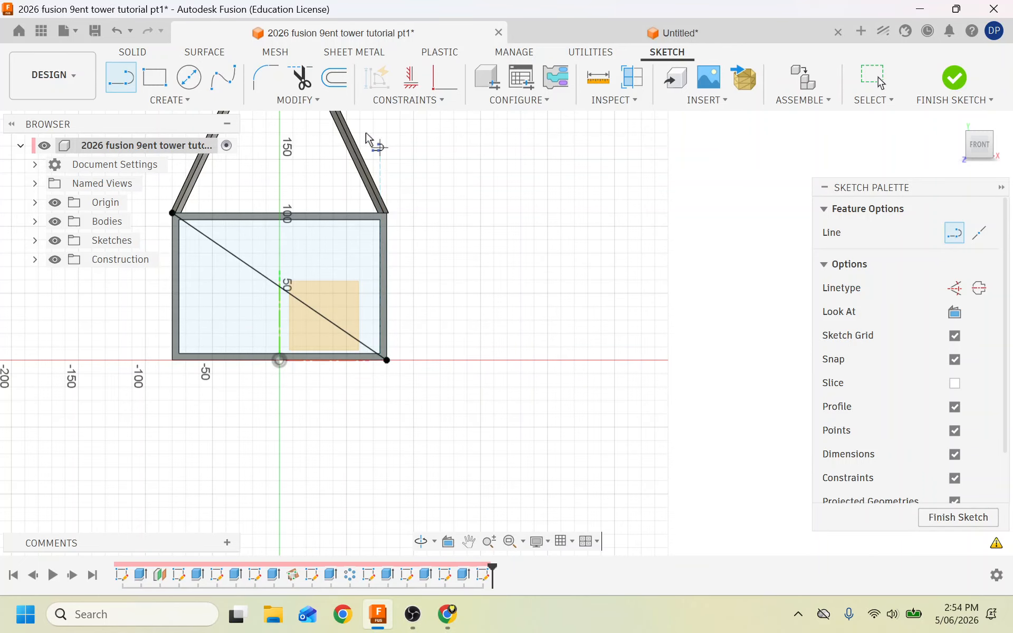
# Offset the diagonal 2.5 mm symmetrically on both sides and finish the sketch.
pyautogui.click(344, 90)
pyautogui.click(241, 258)
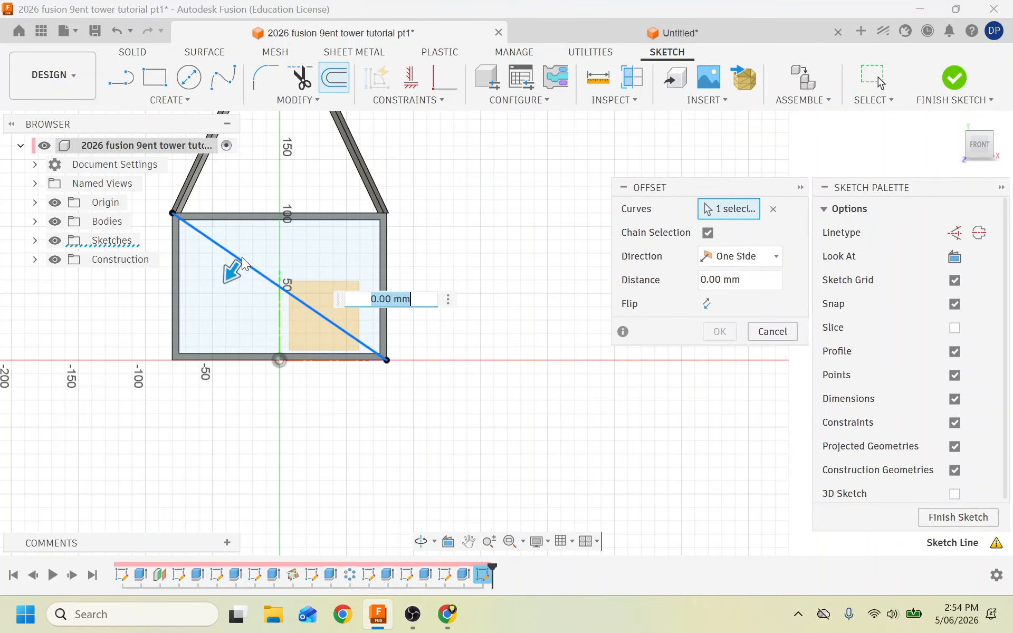
pyautogui.moveTo(747, 285); pyautogui.dragTo(598, 268)
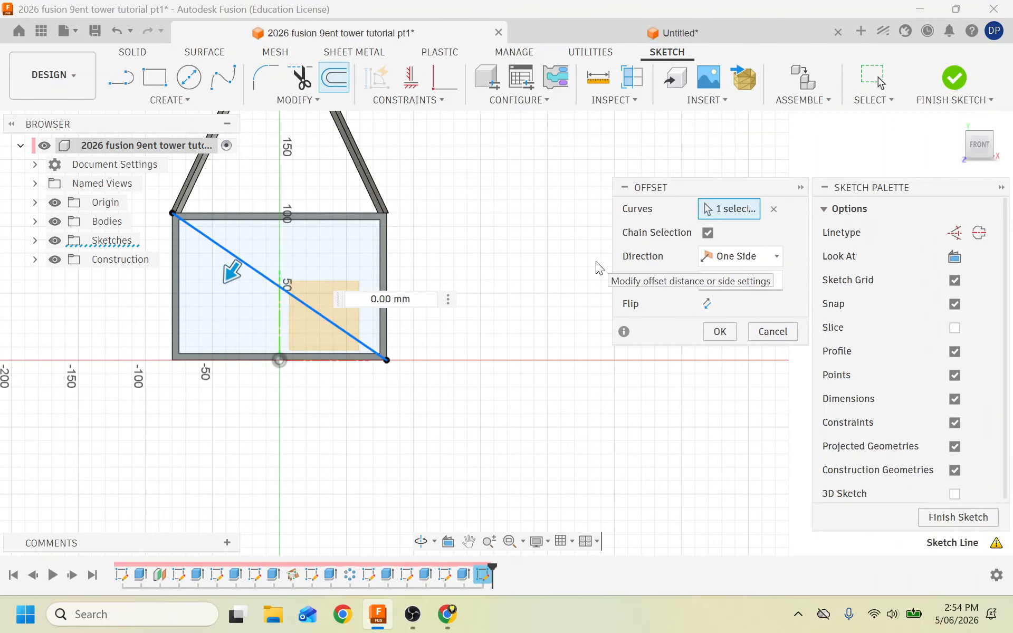
pyautogui.write('2.5')
pyautogui.click(707, 256)
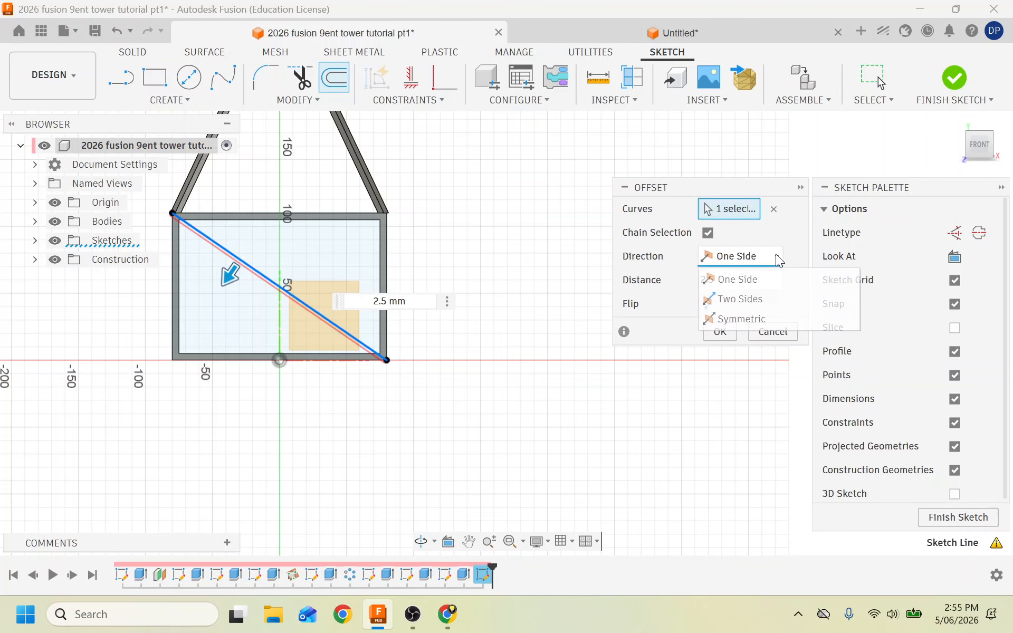
pyautogui.click(745, 319)
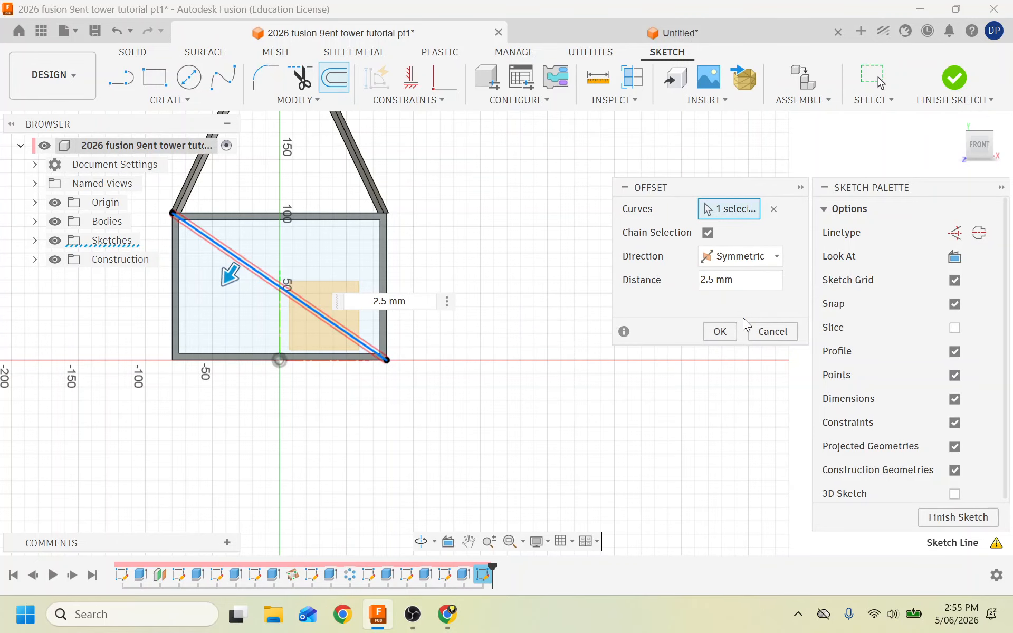
pyautogui.click(719, 331)
pyautogui.scroll(6, 289, 347)
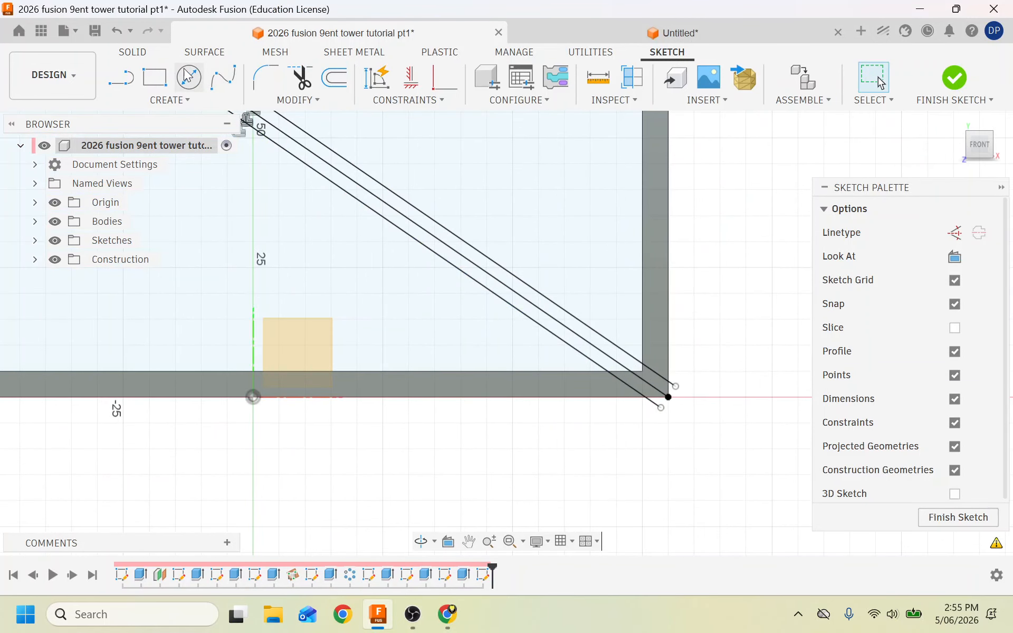
pyautogui.click(954, 84)
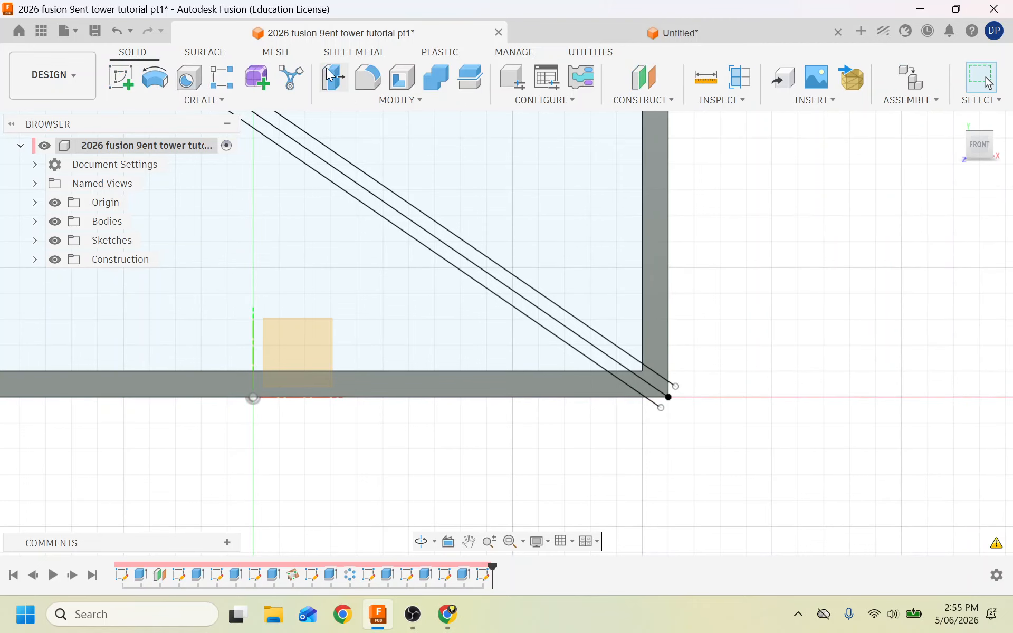
# Extrude both lower brace strips 3 mm as a new body.
pyautogui.click(180, 101)
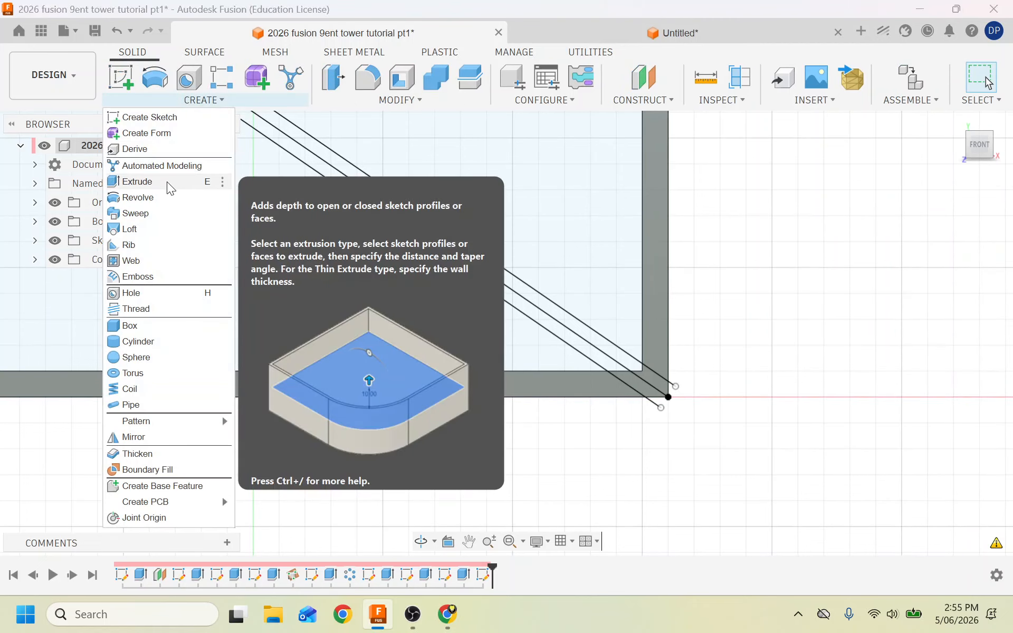
pyautogui.click(174, 182)
pyautogui.click(334, 183)
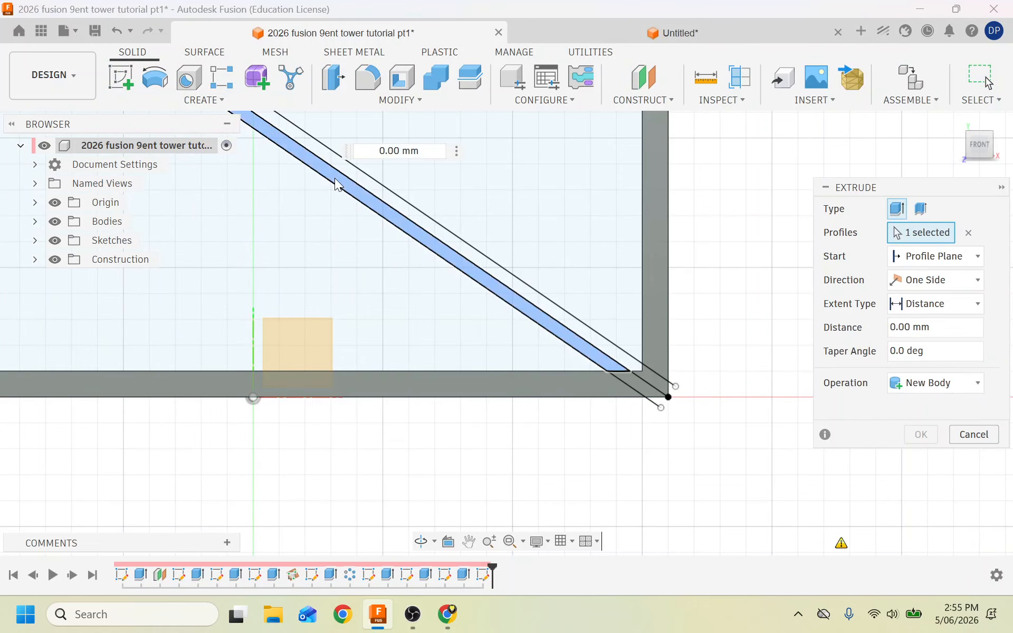
pyautogui.click(356, 180)
pyautogui.write('3')
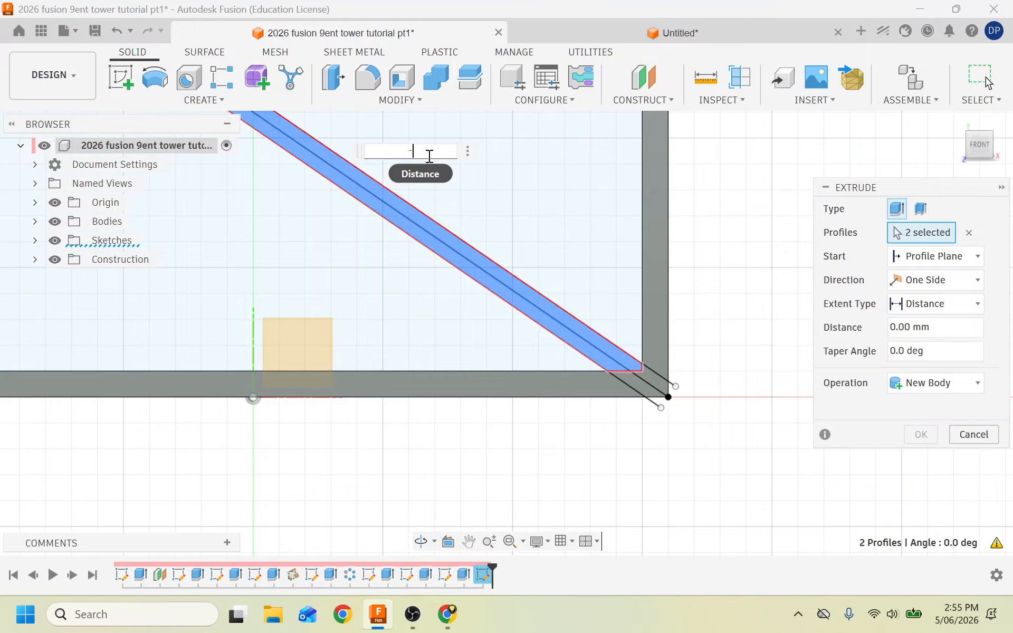
pyautogui.press('Return')
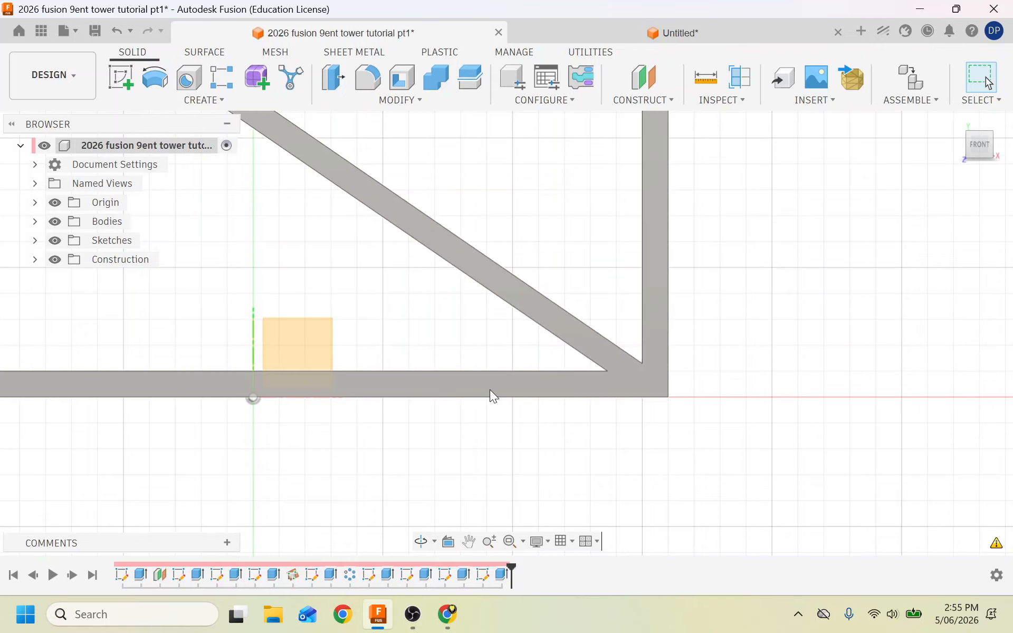
pyautogui.scroll(-5, 490, 390)
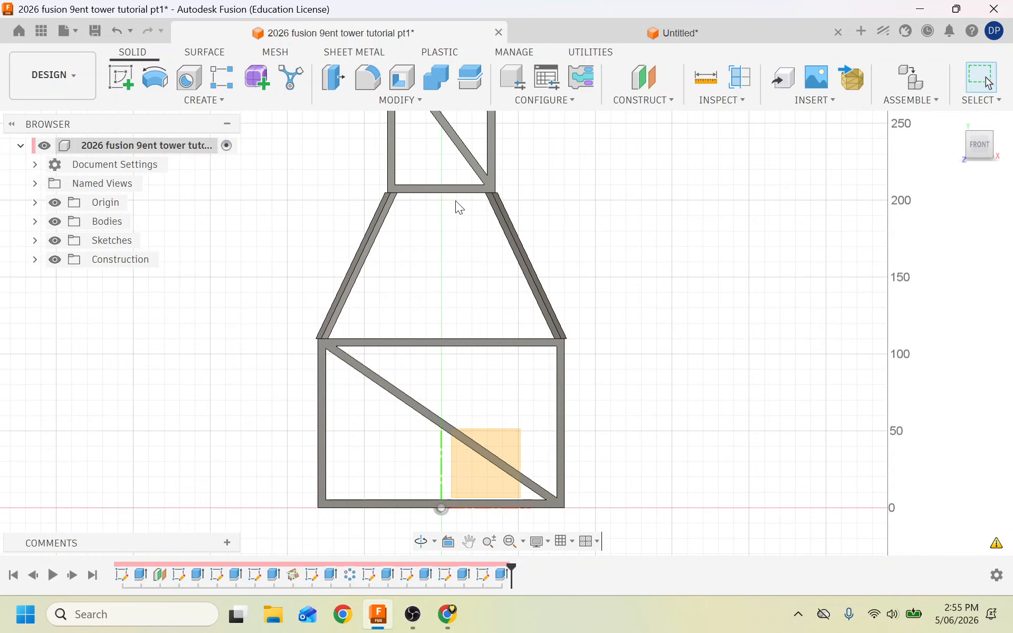
pyautogui.scroll(3, 458, 206)
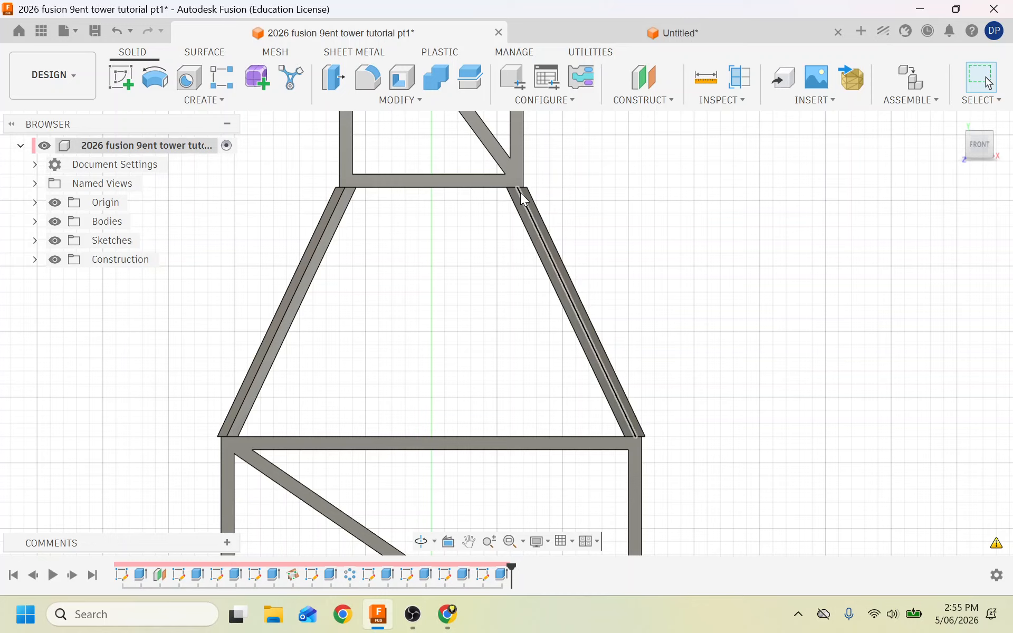
# Define a plane through three points: the upper-left, upper-right and lower-left frame joints.
pyautogui.click(659, 100)
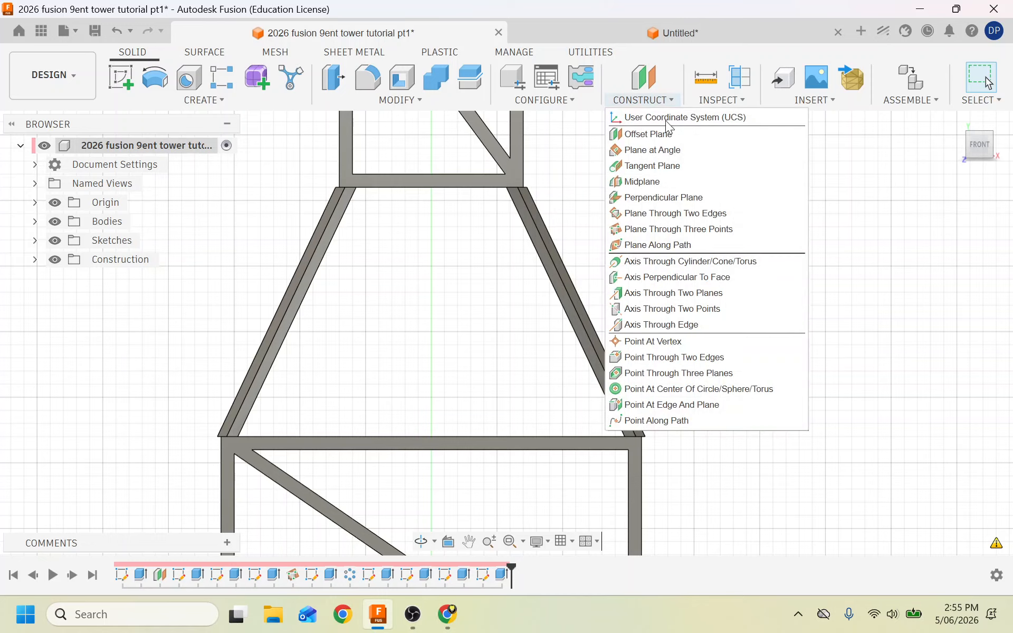
pyautogui.click(649, 229)
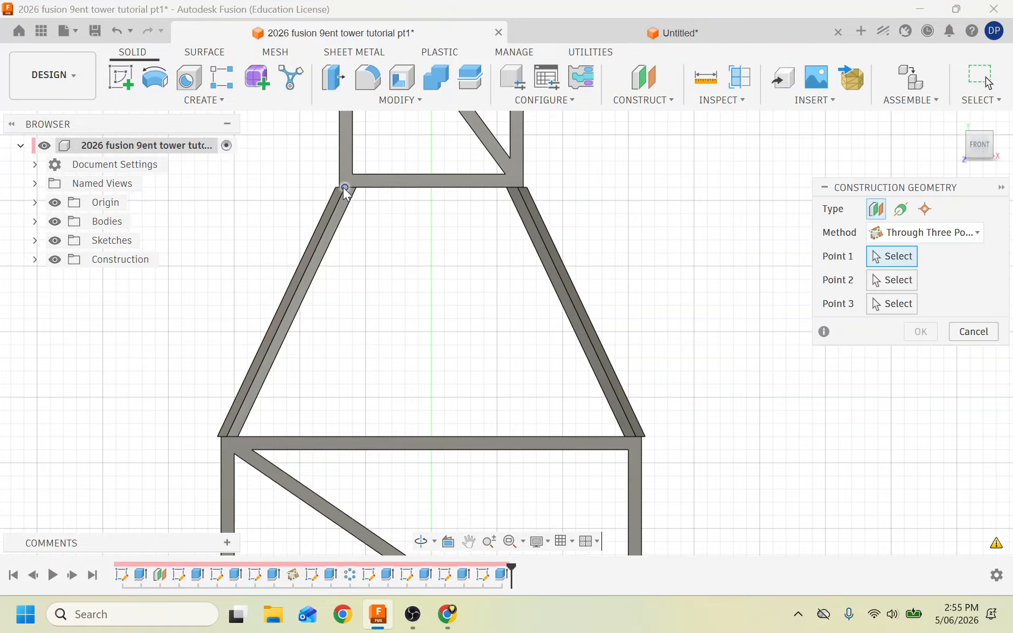
pyautogui.scroll(5, 342, 188)
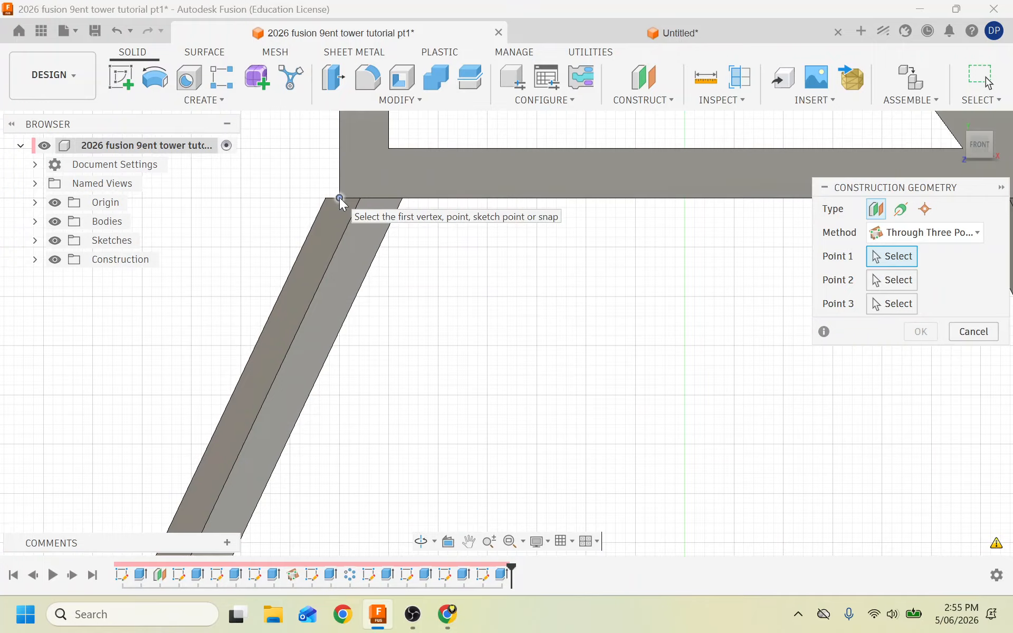
pyautogui.click(340, 198)
pyautogui.scroll(-5, 286, 290)
pyautogui.scroll(3, 453, 268)
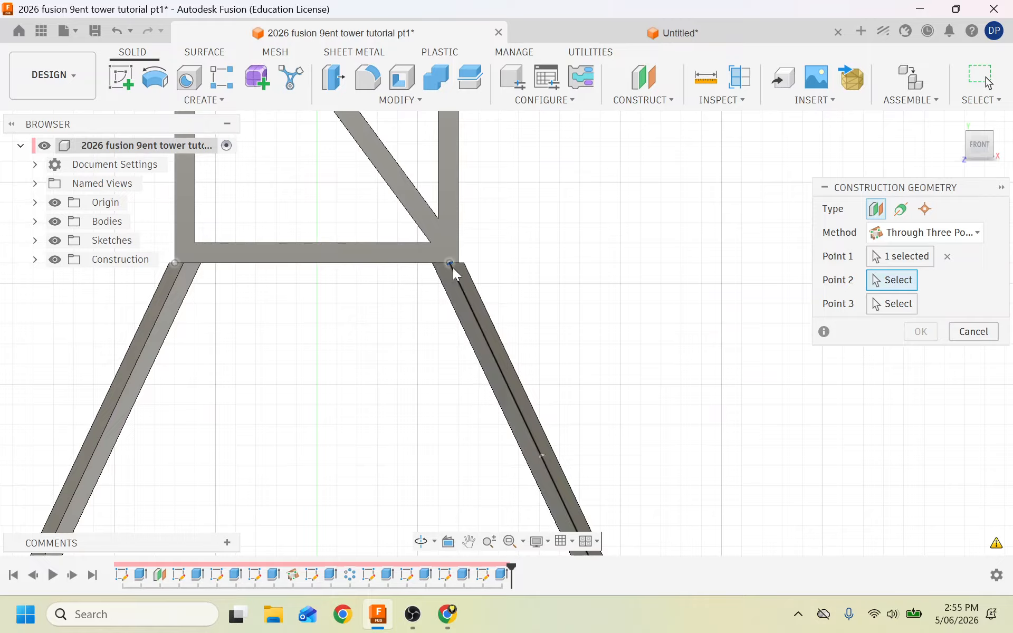
pyautogui.scroll(5, 464, 264)
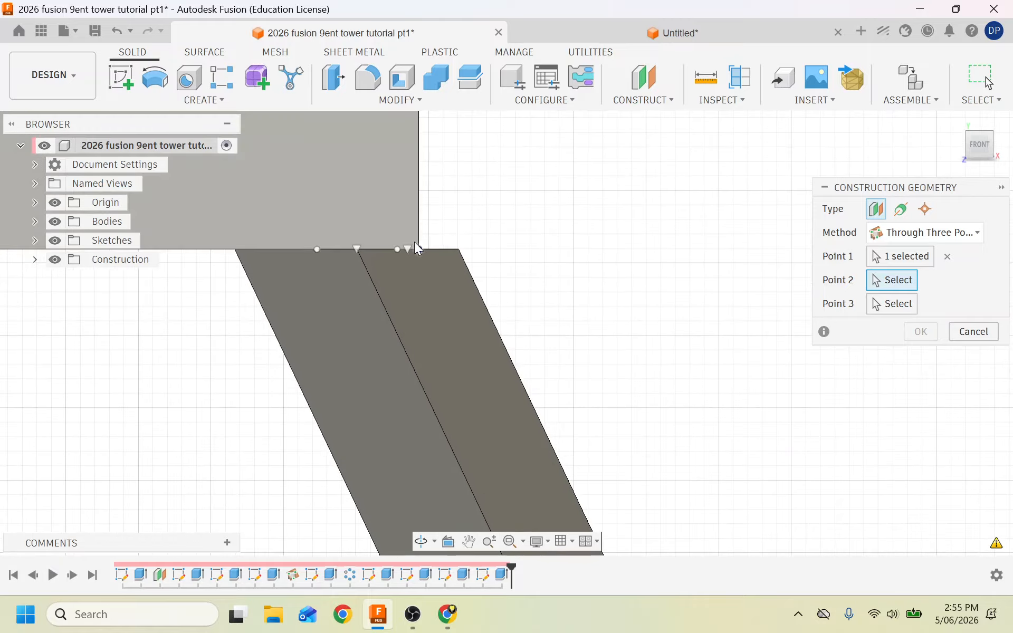
pyautogui.click(420, 248)
pyautogui.scroll(-5, 558, 180)
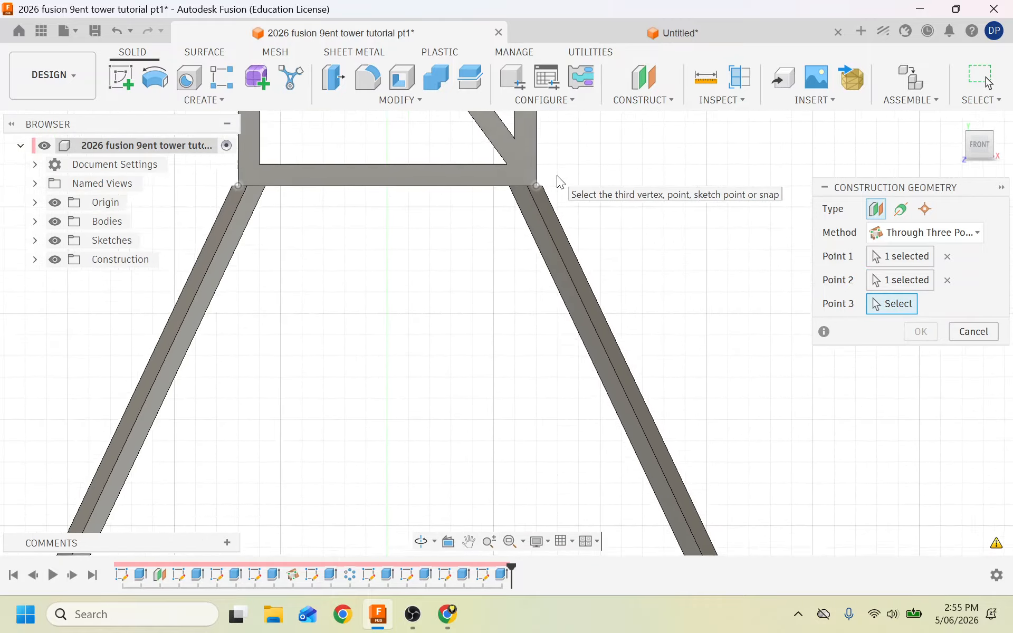
pyautogui.scroll(-5, 452, 319)
pyautogui.scroll(6, 411, 309)
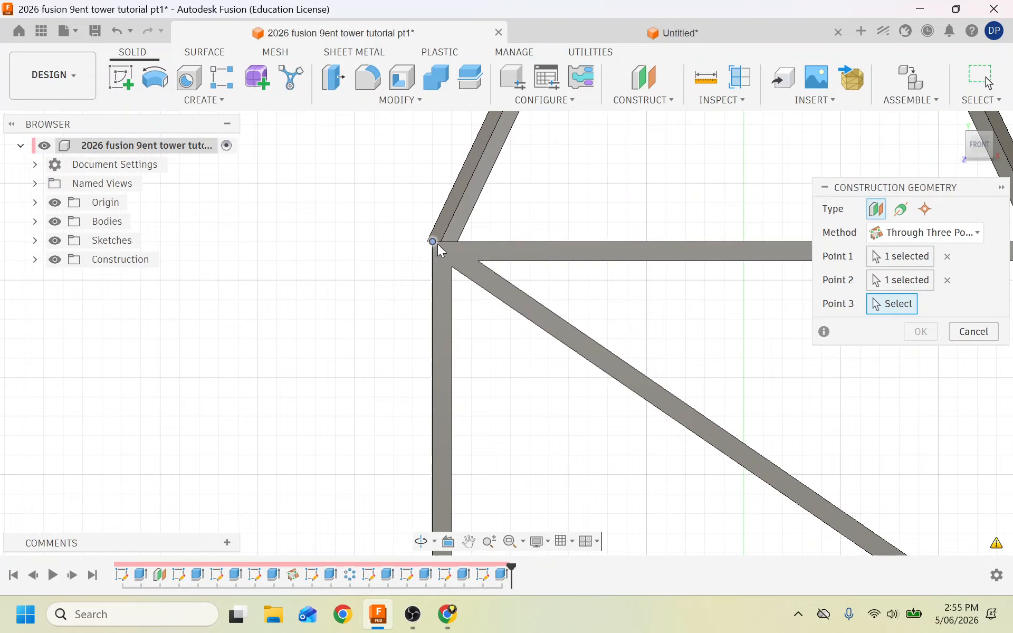
pyautogui.scroll(3, 438, 243)
pyautogui.click(422, 240)
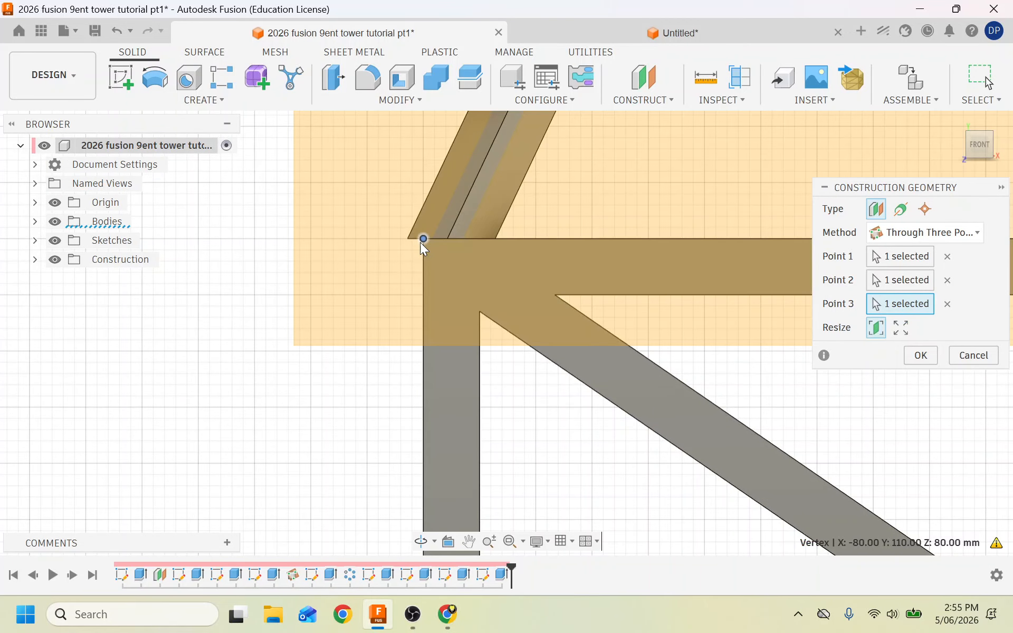
# Orbit to check the plane preview, then commit the plane and begin a new sketch.
pyautogui.scroll(-2, 424, 246)
pyautogui.scroll(-3, 308, 355)
pyautogui.scroll(-3, 443, 322)
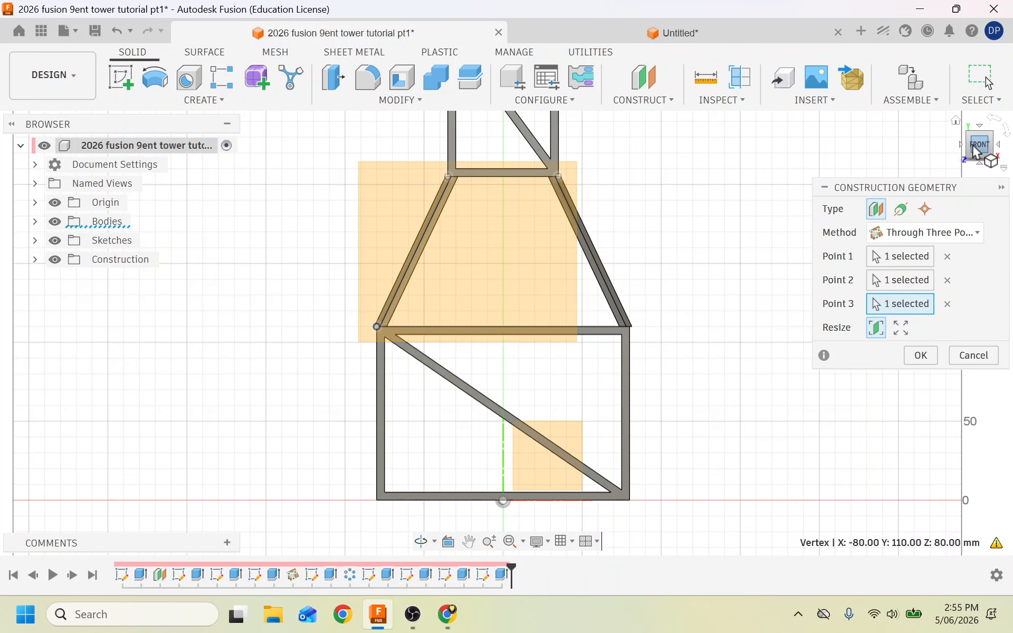
pyautogui.moveTo(972, 146); pyautogui.dragTo(200, 169)
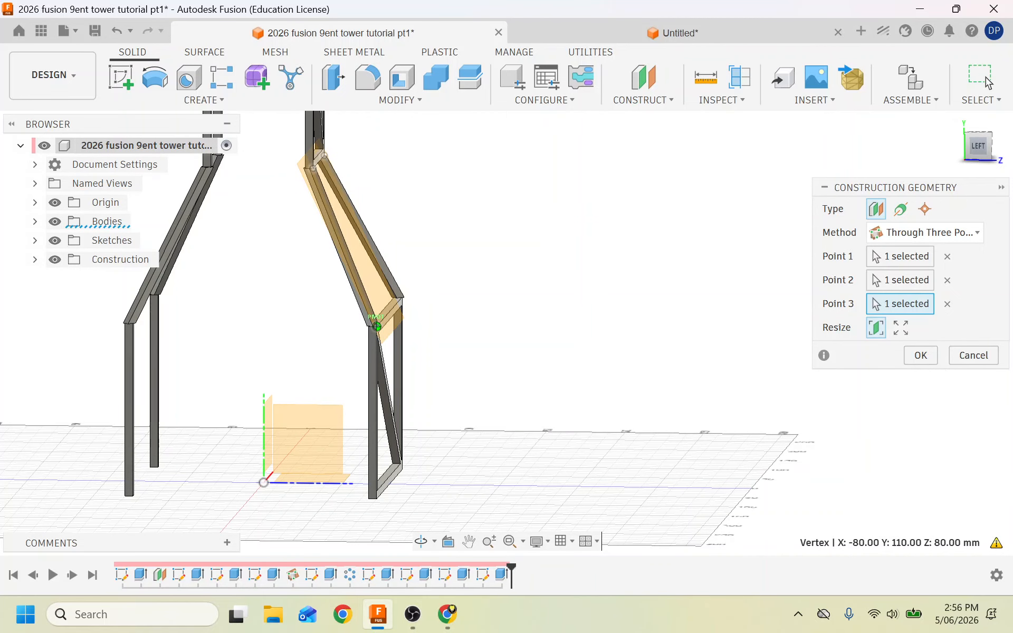
pyautogui.moveTo(199, 170); pyautogui.dragTo(31, 162)
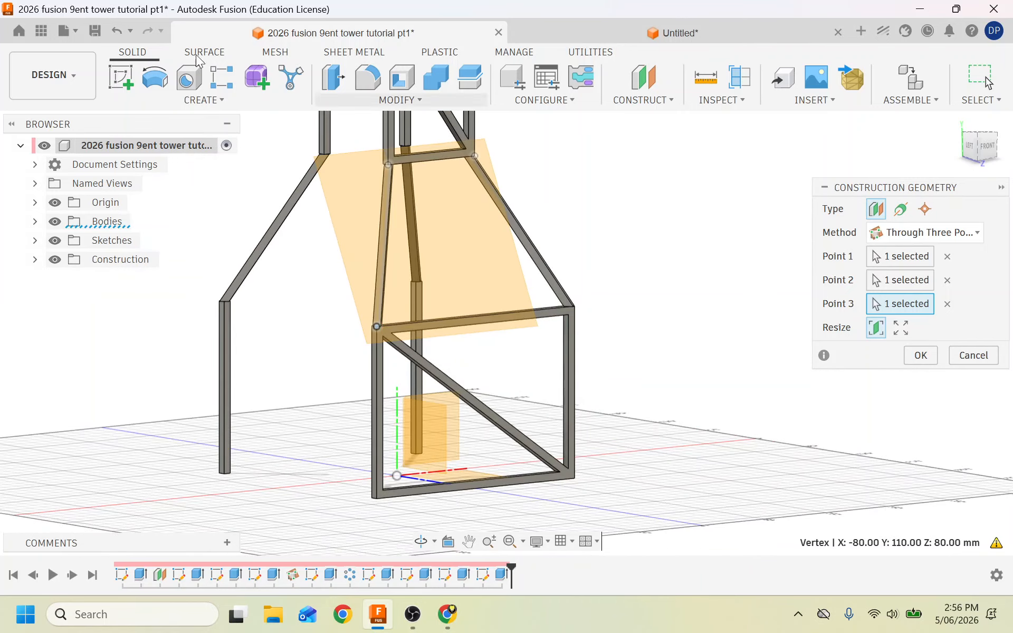
pyautogui.click(121, 77)
# Start a new sketch on the new construction plane.
pyautogui.click(478, 253)
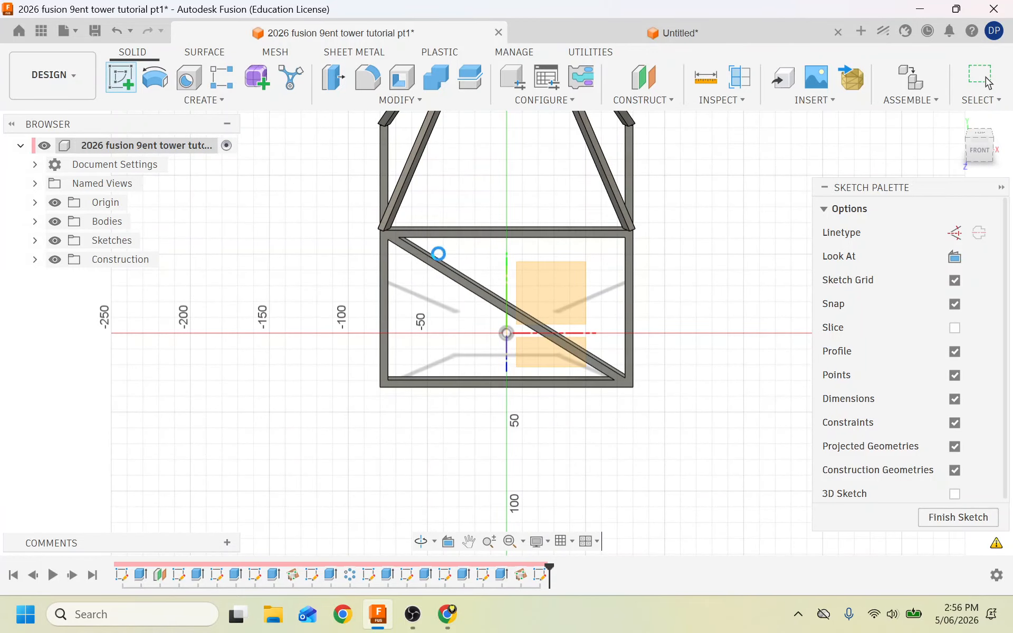
pyautogui.scroll(-5, 283, 398)
pyautogui.scroll(4, 261, 360)
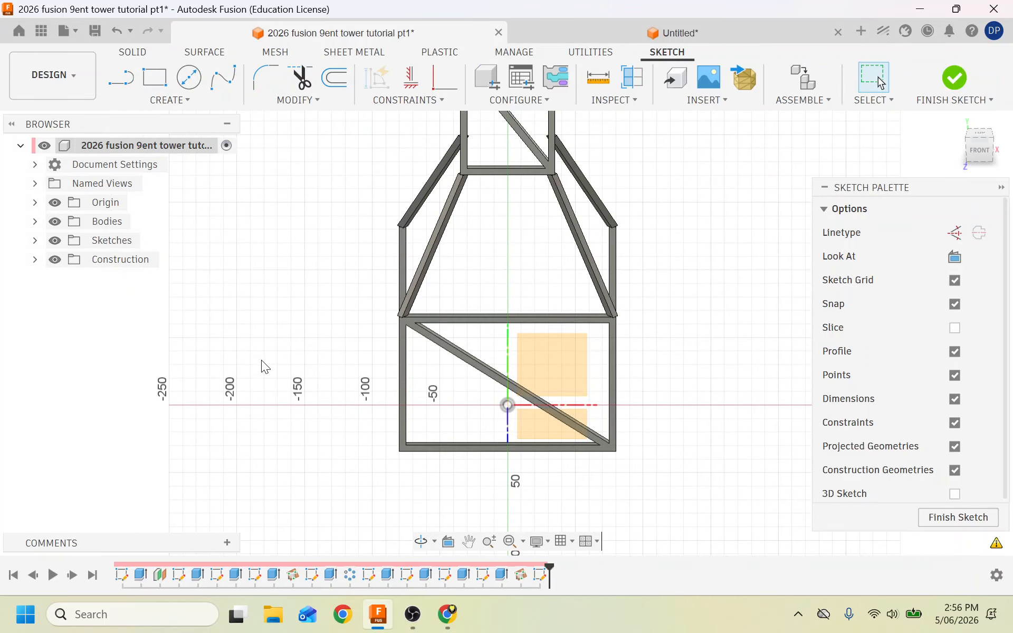
# Project the upper crossbar face and the lower frame face into the sketch.
pyautogui.click(188, 78)
pyautogui.click(175, 102)
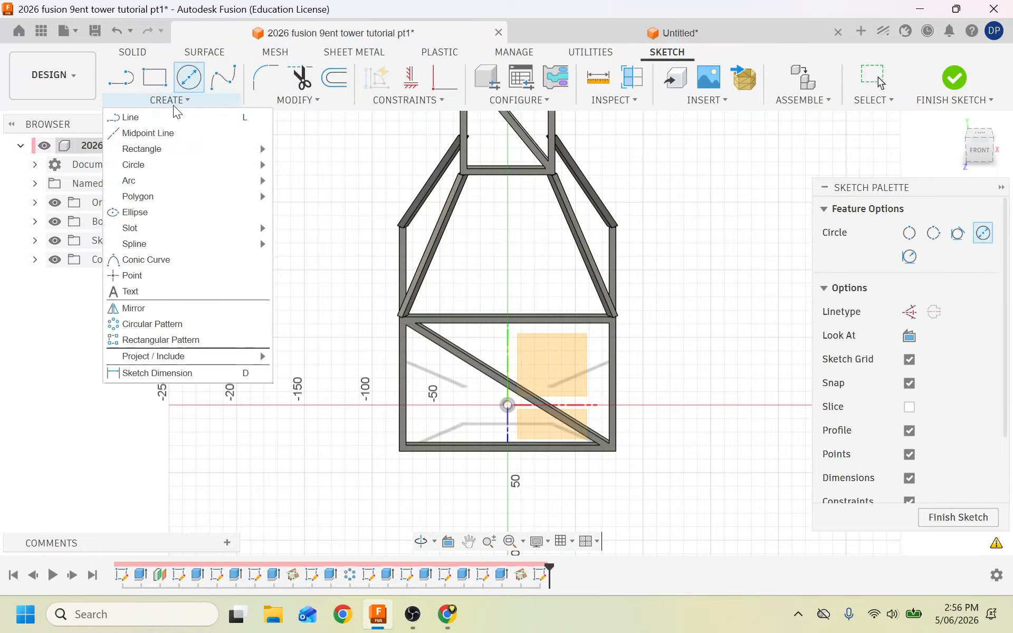
pyautogui.moveTo(161, 358)
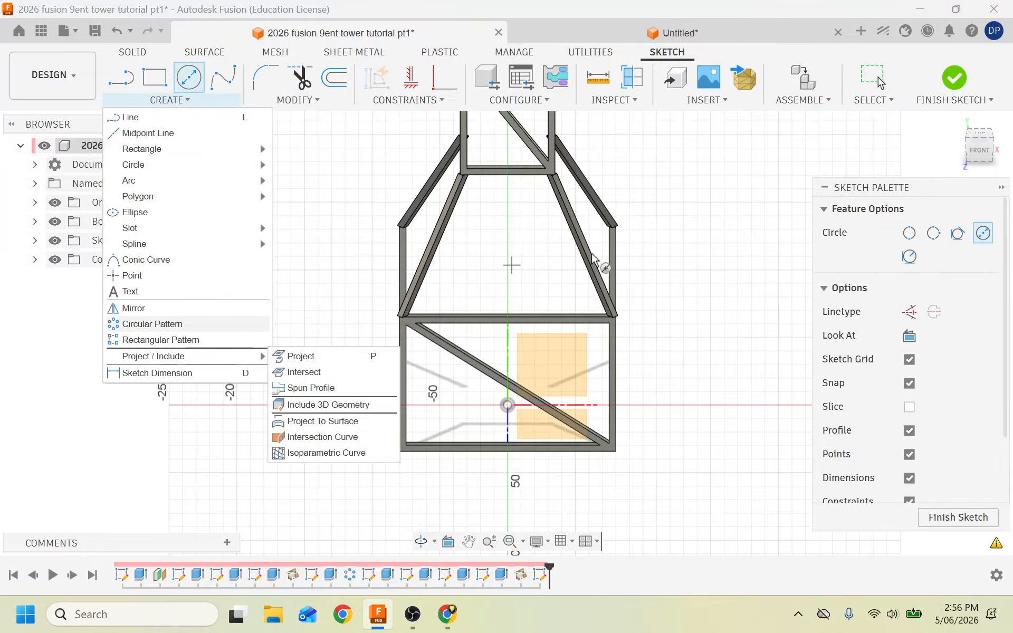
pyautogui.moveTo(210, 362)
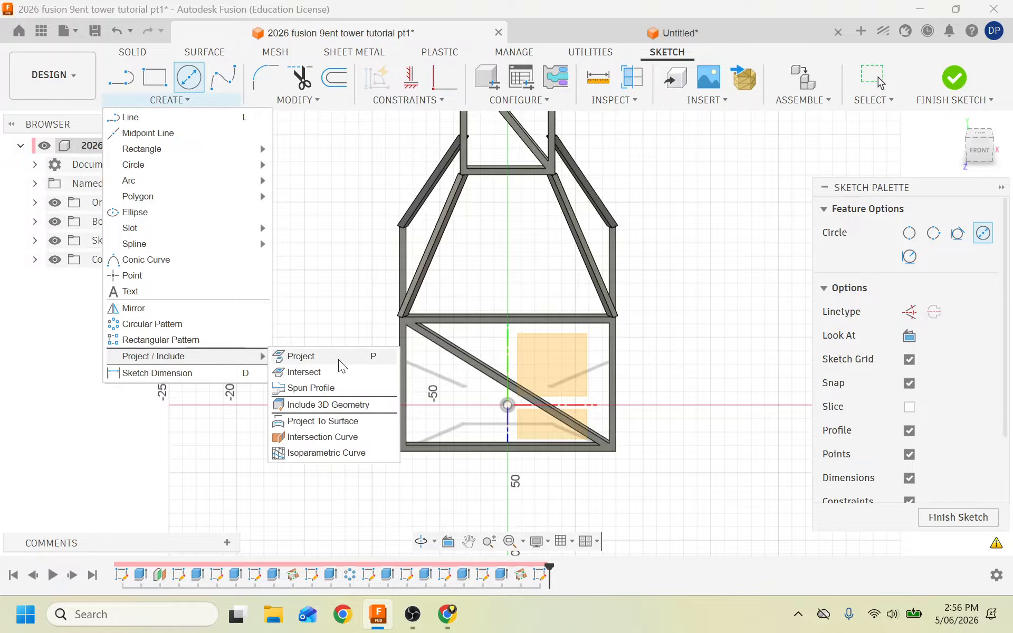
pyautogui.click(350, 359)
pyautogui.scroll(3, 528, 159)
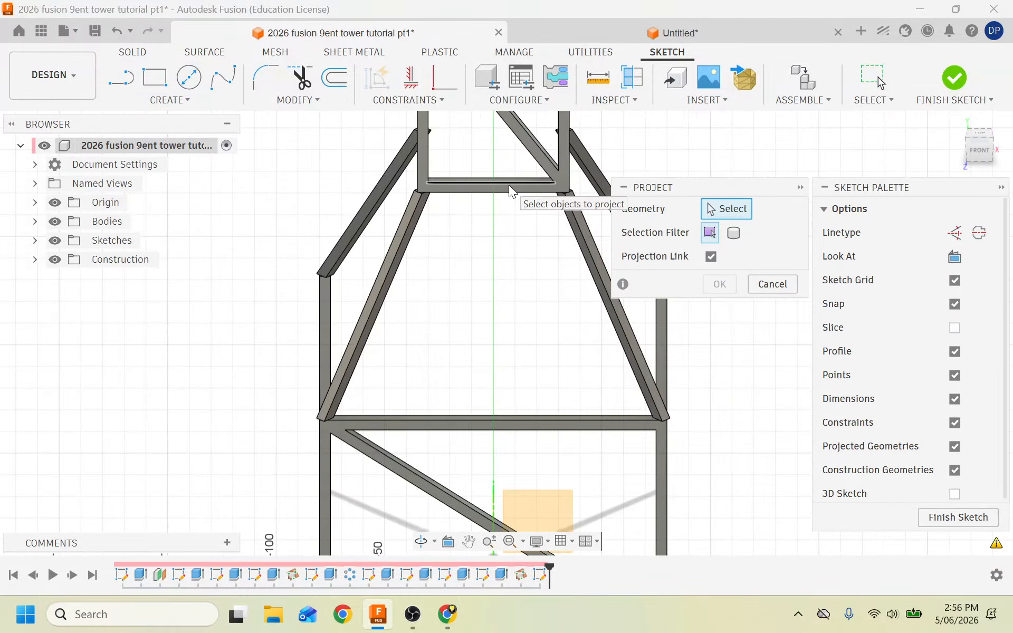
pyautogui.click(517, 187)
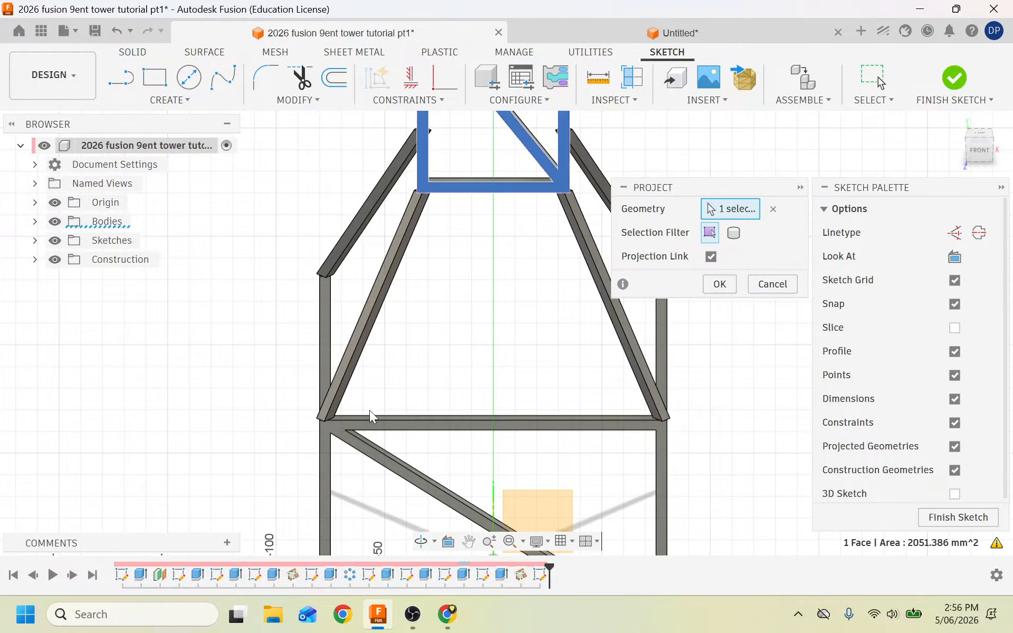
pyautogui.click(338, 430)
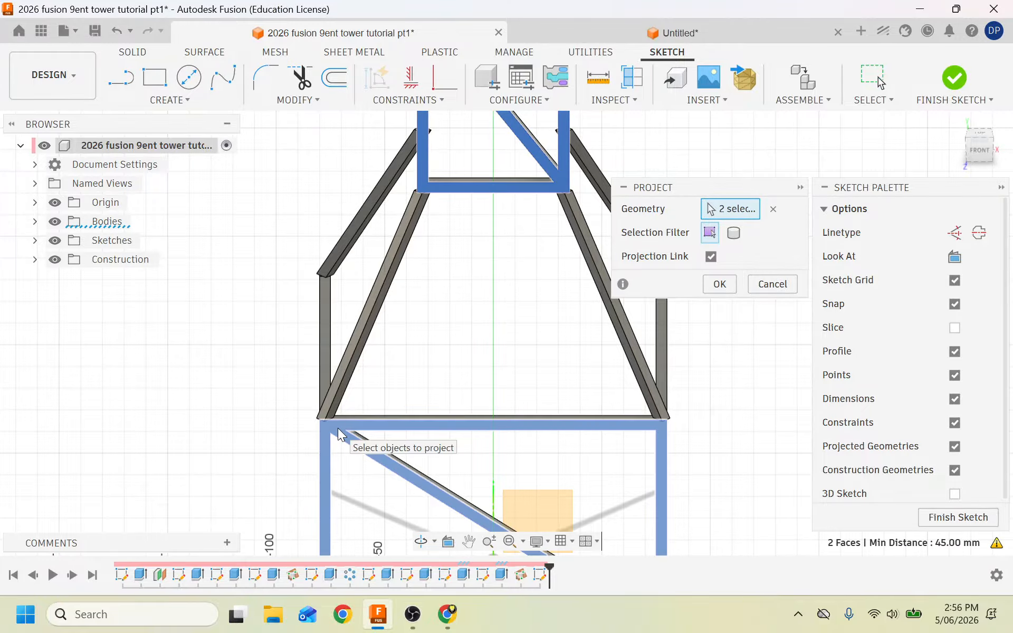
pyautogui.click(719, 285)
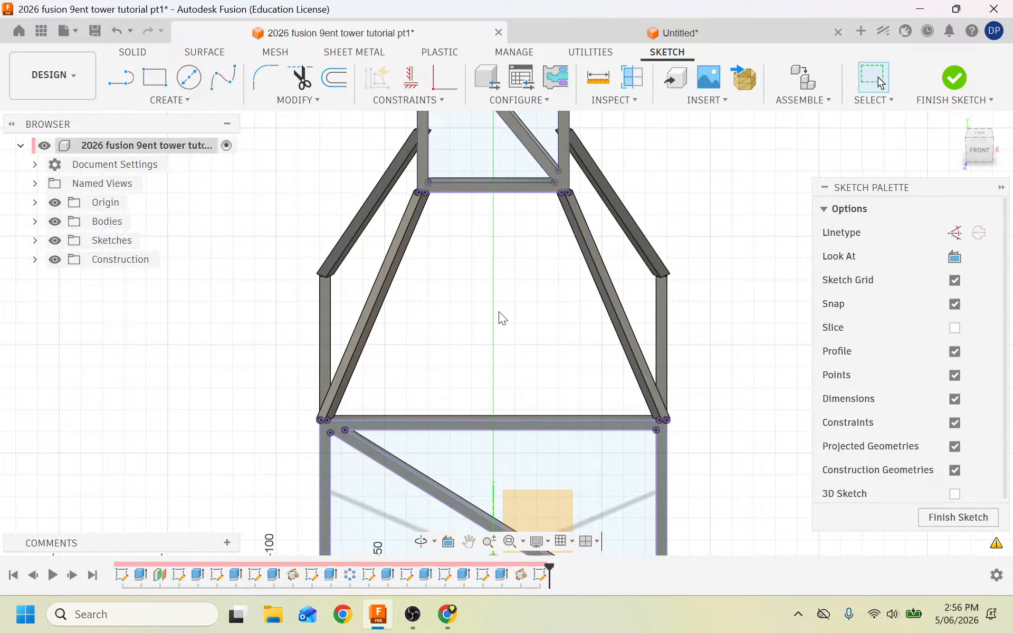
# Draw a diagonal line from the upper-right joint to the lower-left joint.
pyautogui.click(121, 77)
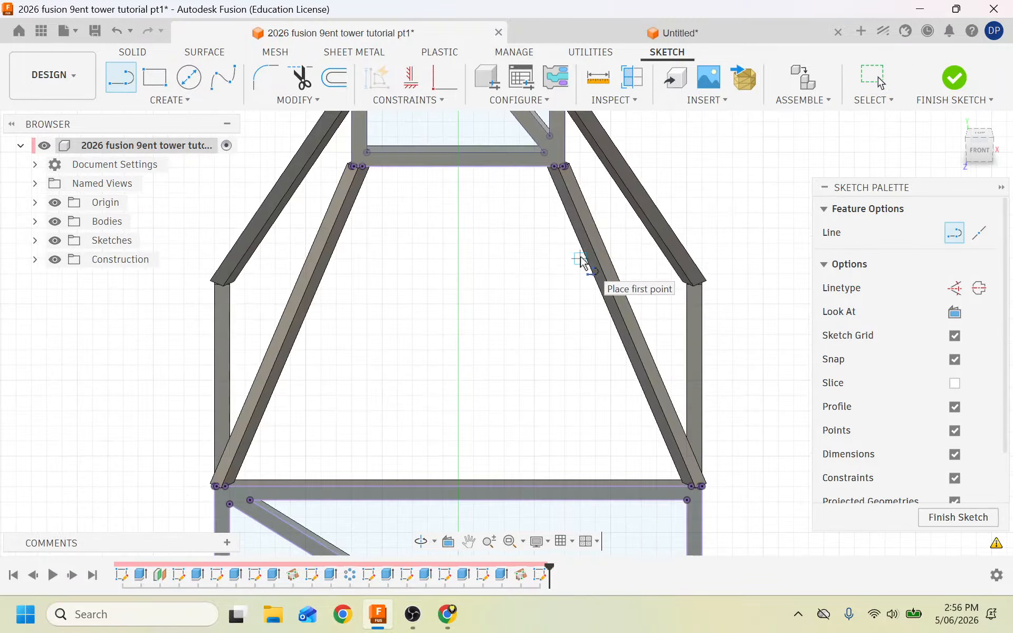
pyautogui.scroll(5, 565, 174)
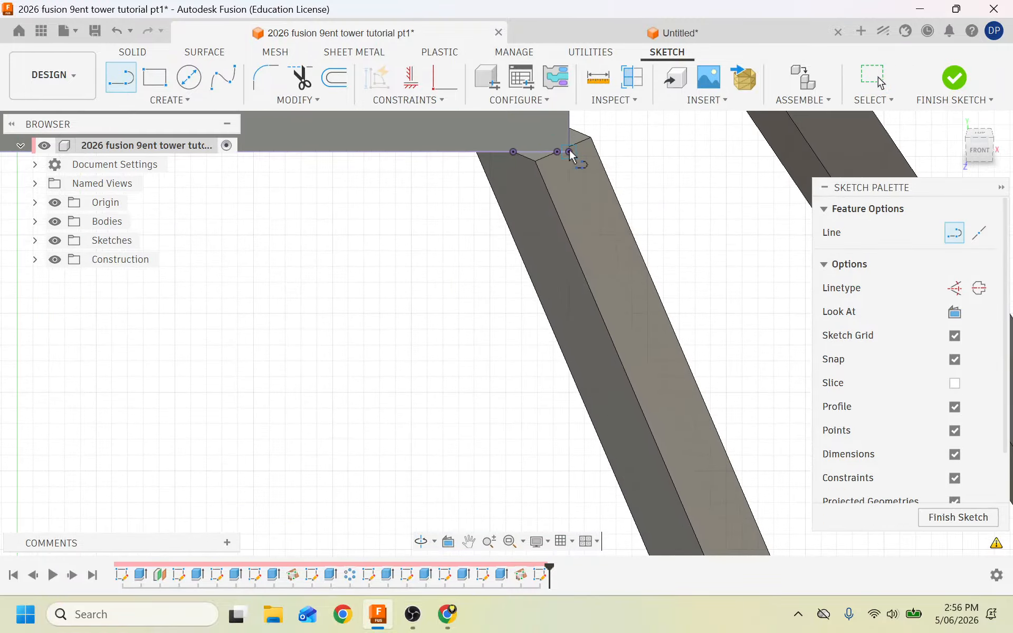
pyautogui.click(569, 151)
pyautogui.scroll(-3, 474, 269)
pyautogui.scroll(-3, 472, 267)
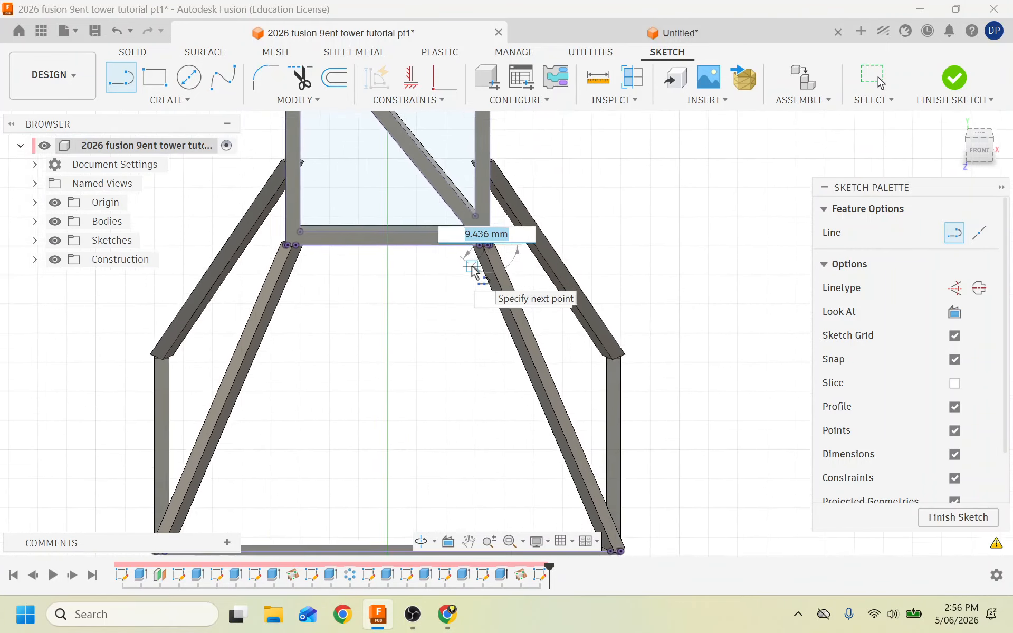
pyautogui.scroll(8, 271, 467)
pyautogui.scroll(5, 267, 463)
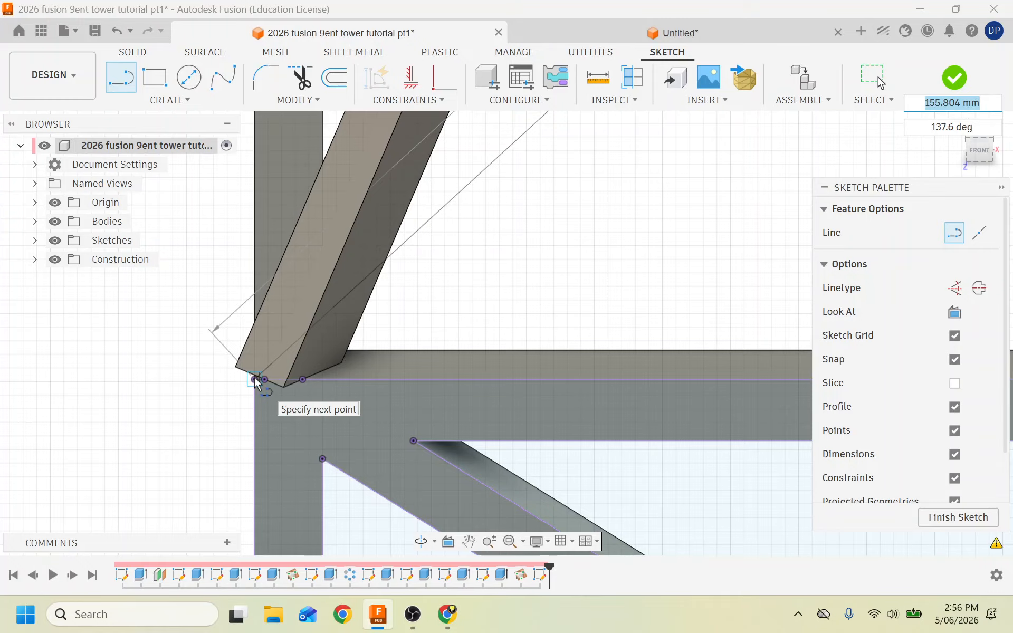
pyautogui.click(255, 381)
pyautogui.scroll(-2, 255, 424)
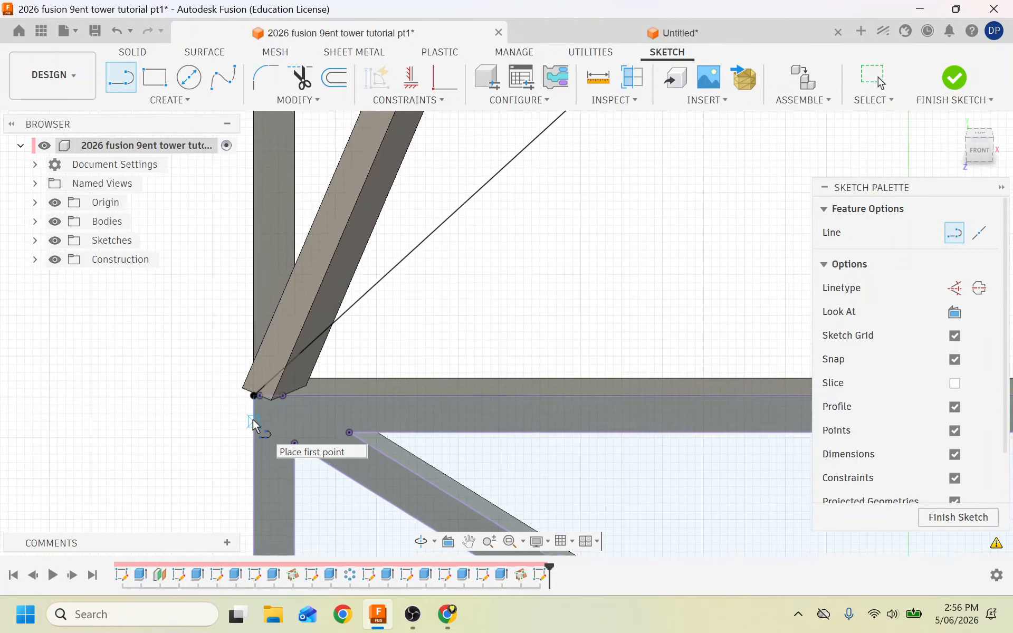
pyautogui.scroll(-5, 253, 422)
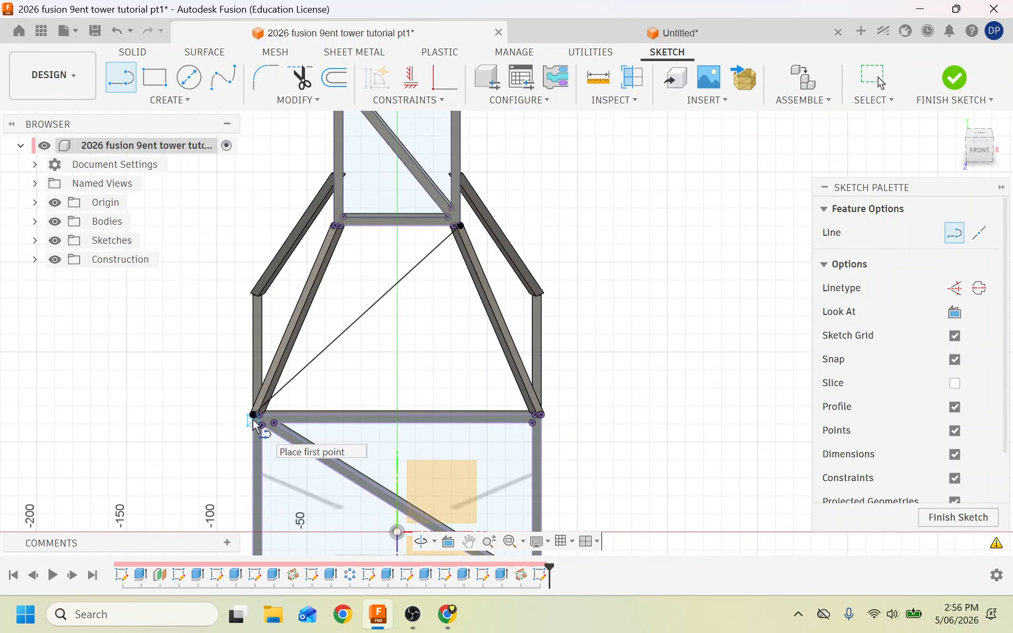
pyautogui.scroll(3, 430, 243)
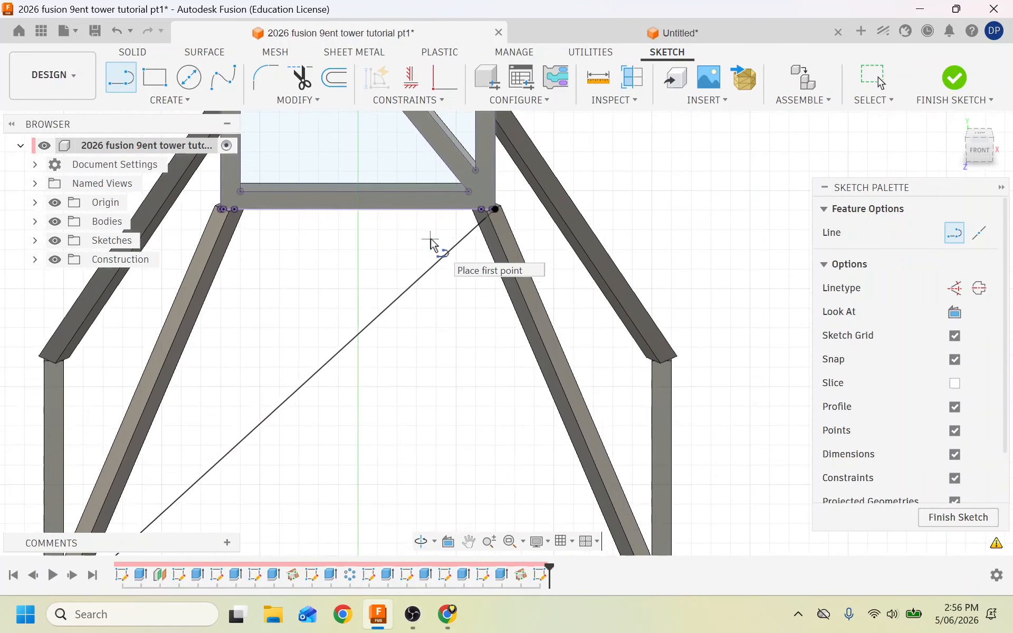
pyautogui.scroll(3, 511, 214)
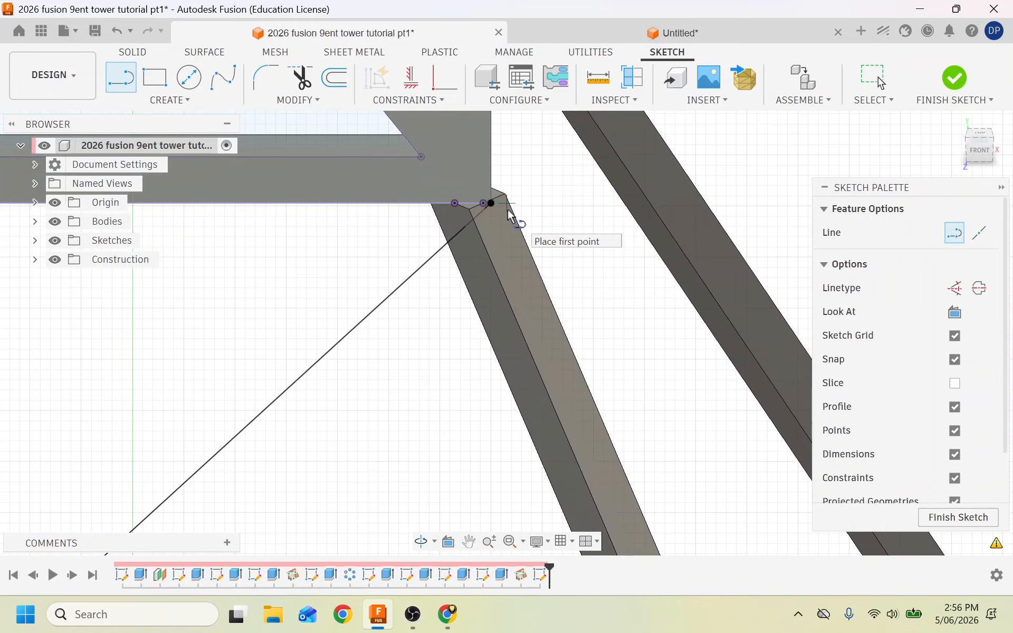
pyautogui.scroll(-5, 507, 209)
pyautogui.press('Escape')
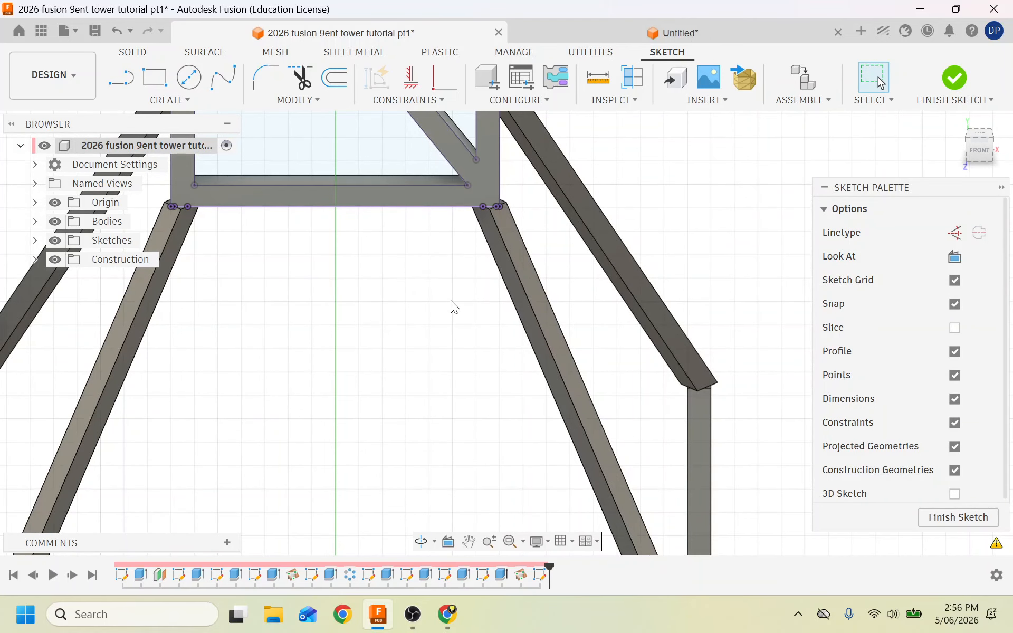
pyautogui.scroll(4, 351, 199)
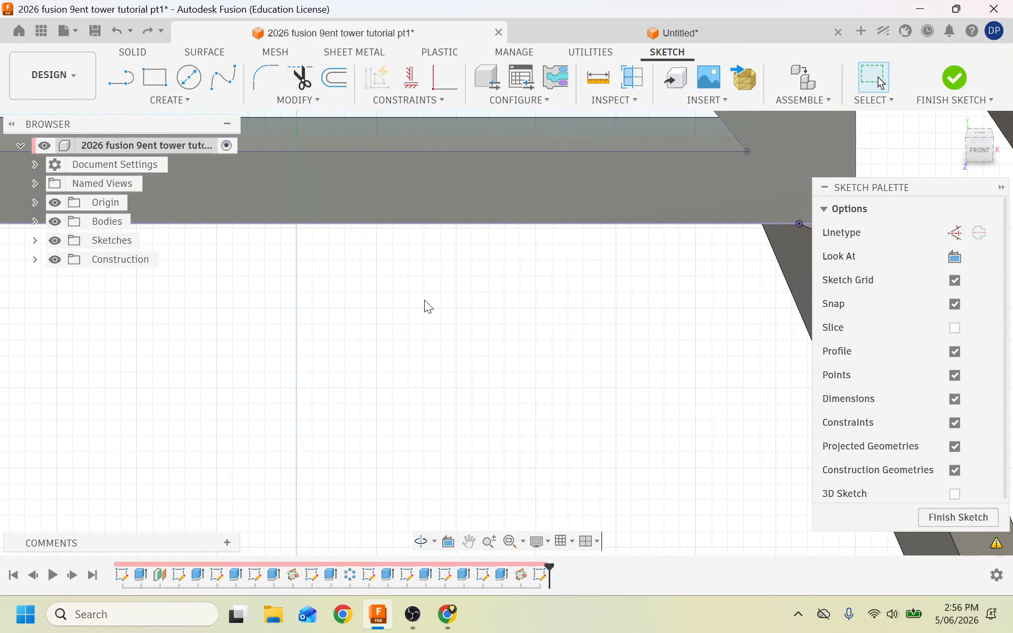
pyautogui.scroll(-2, 424, 301)
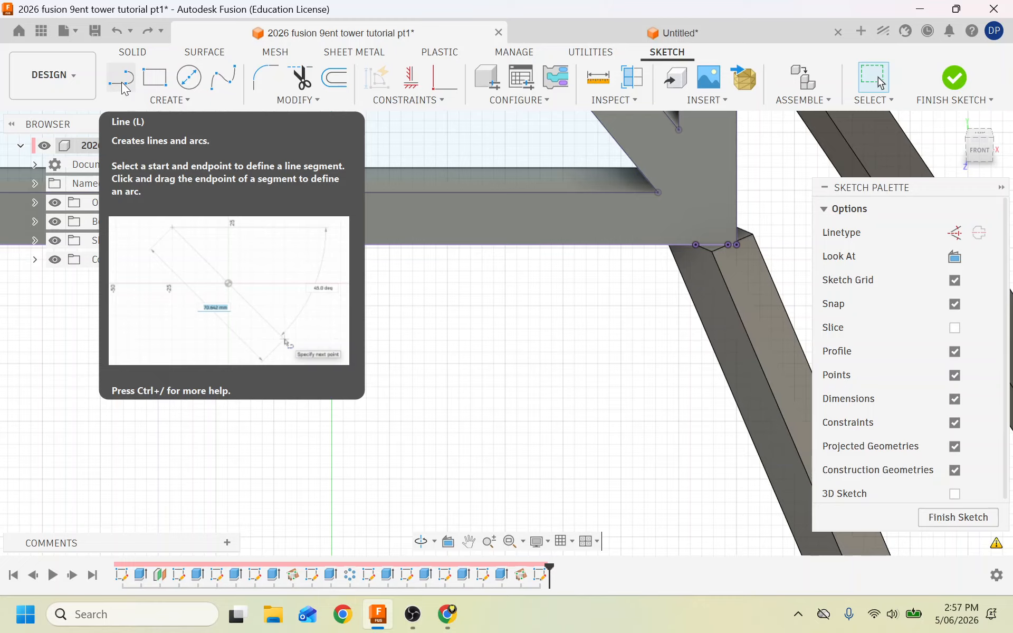
# Draw a second line from the frame corner to the lower-left corner point.
pyautogui.click(122, 80)
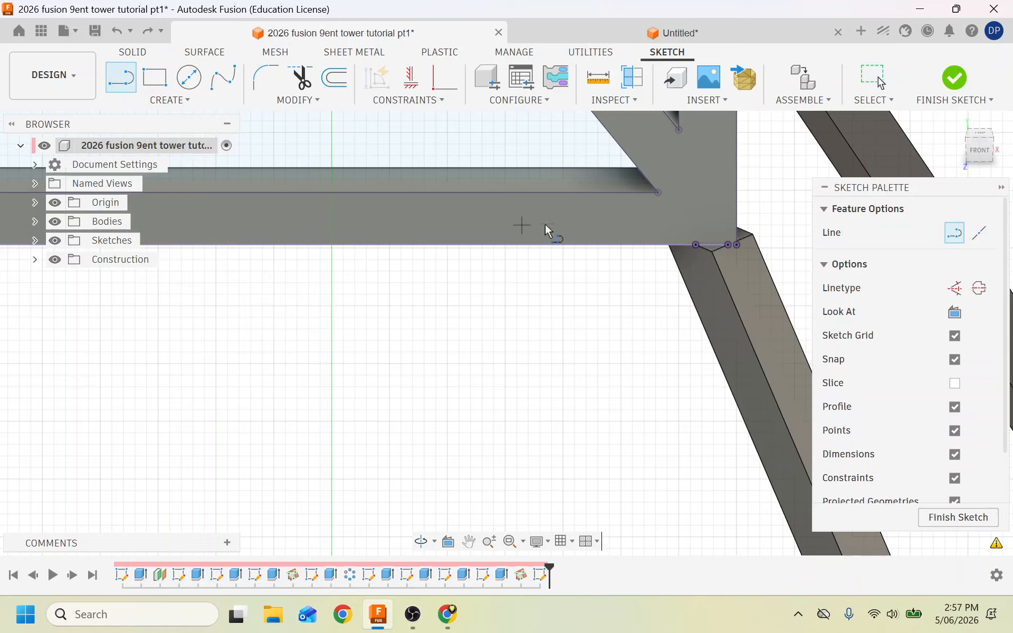
pyautogui.click(736, 244)
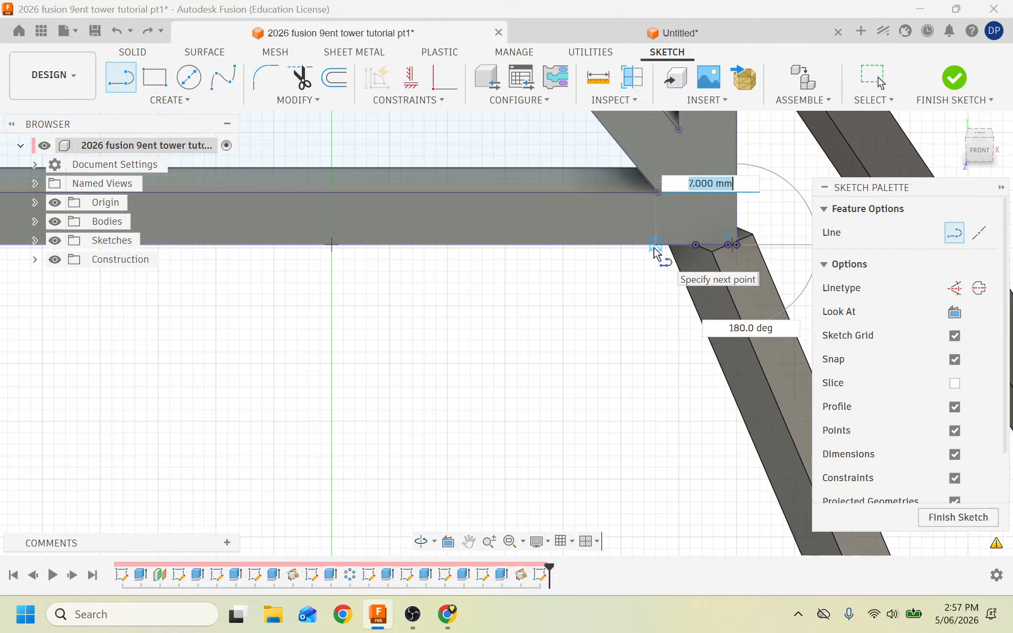
pyautogui.scroll(-5, 656, 251)
pyautogui.scroll(3, 475, 441)
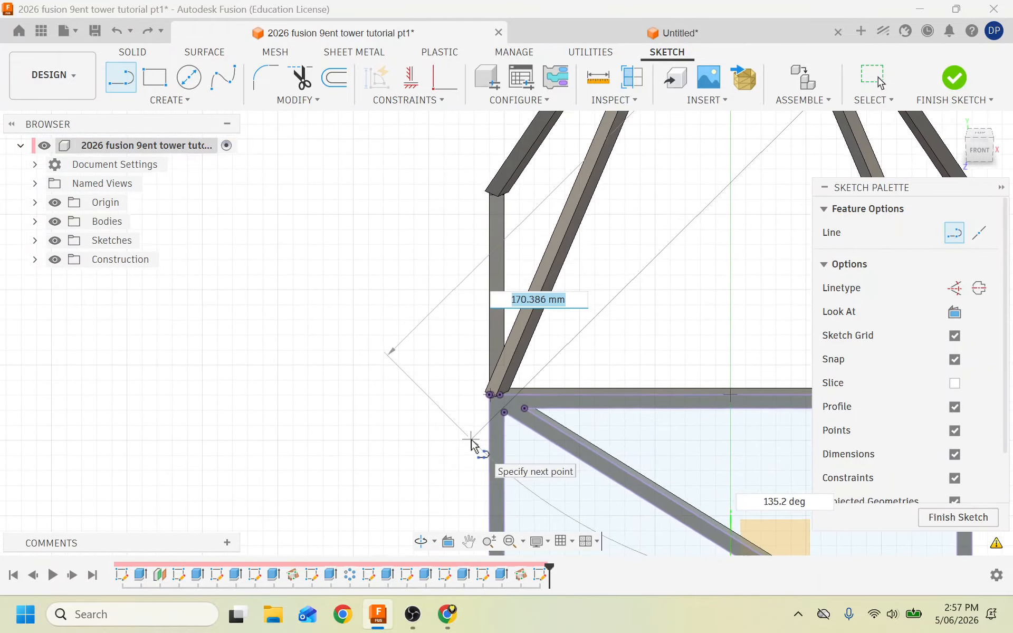
pyautogui.scroll(4, 497, 403)
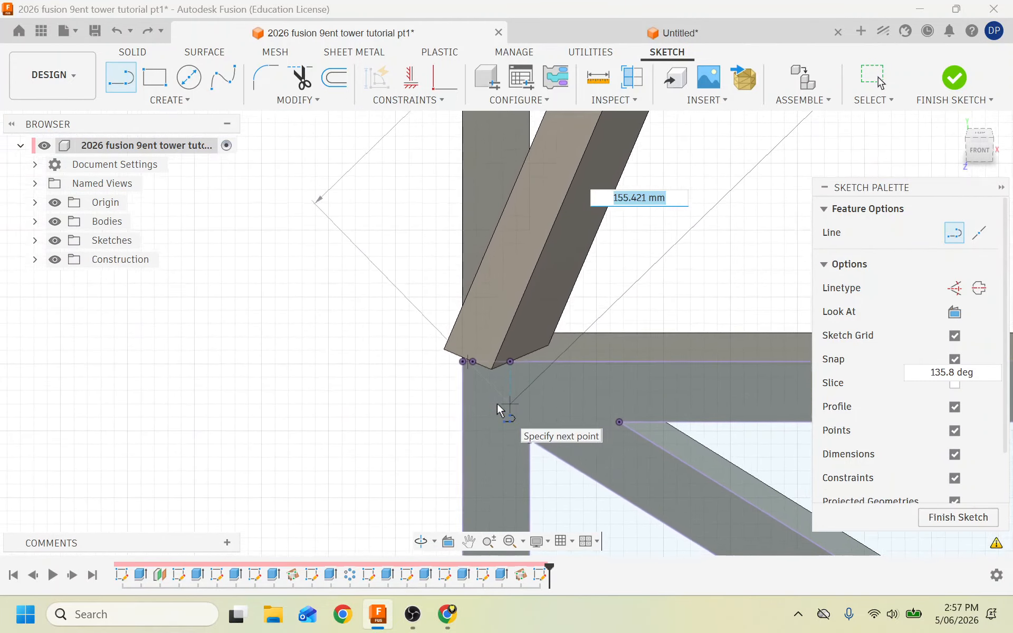
pyautogui.doubleClick(453, 359)
pyautogui.scroll(-1, 382, 353)
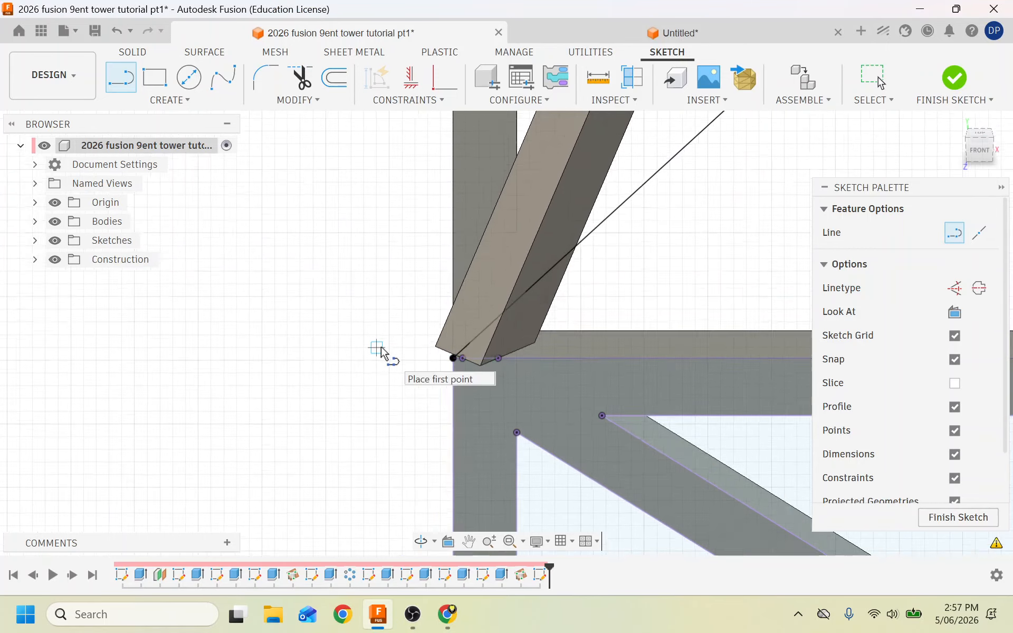
pyautogui.scroll(-5, 384, 352)
pyautogui.scroll(1, 546, 289)
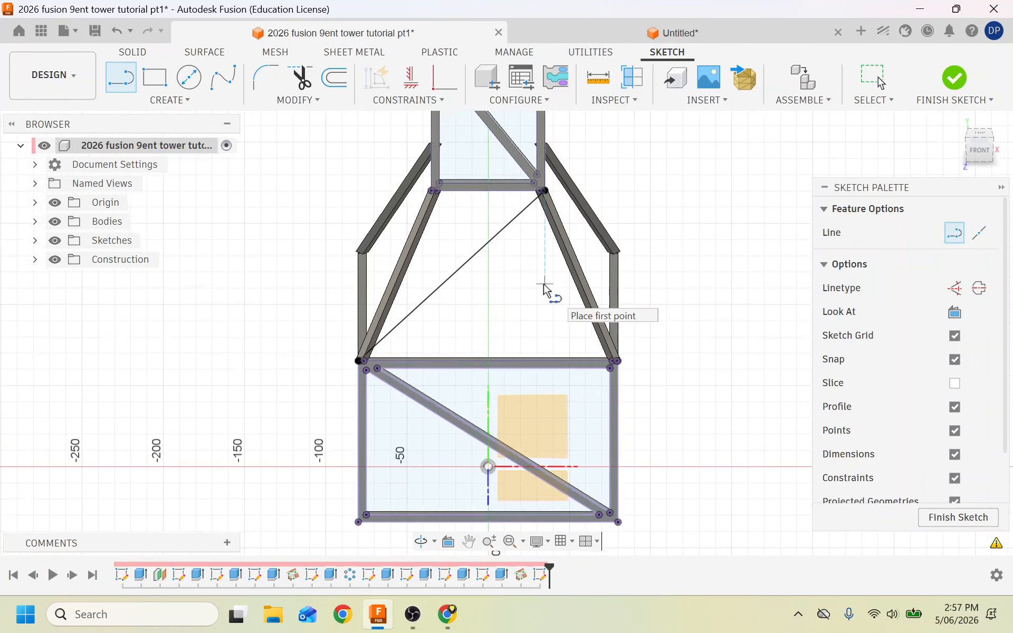
pyautogui.scroll(2, 546, 289)
pyautogui.scroll(-1, 316, 343)
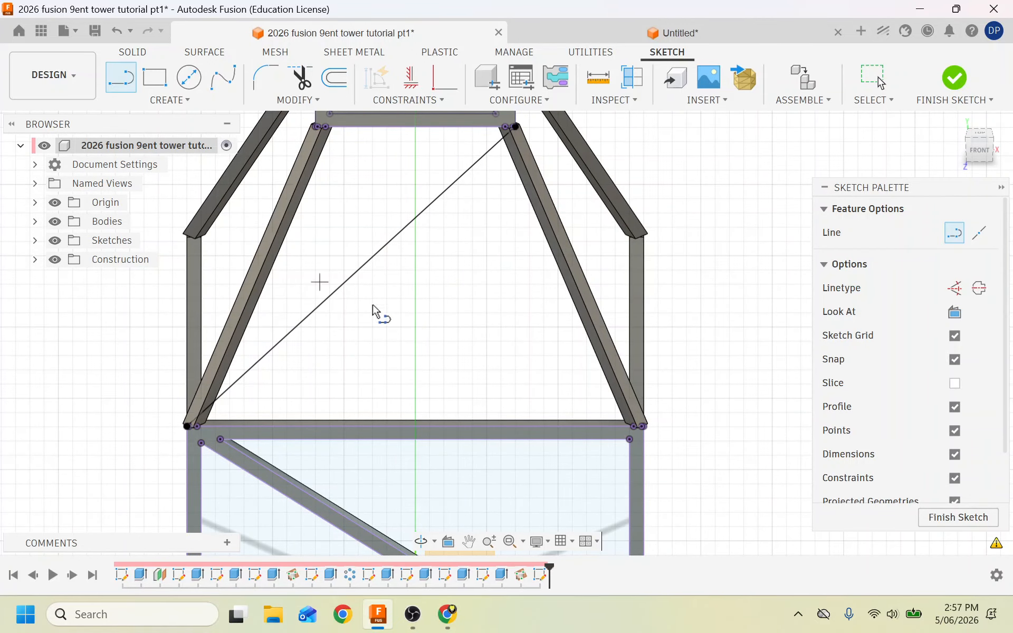
# Offset the diagonal line 2.5 mm symmetrically to both sides.
pyautogui.click(341, 77)
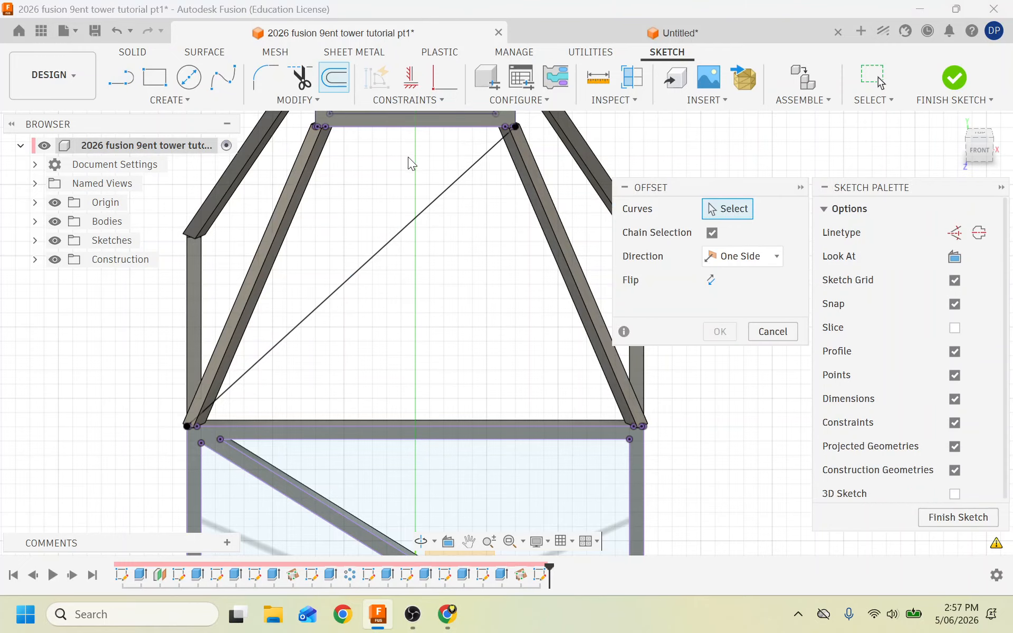
pyautogui.click(431, 207)
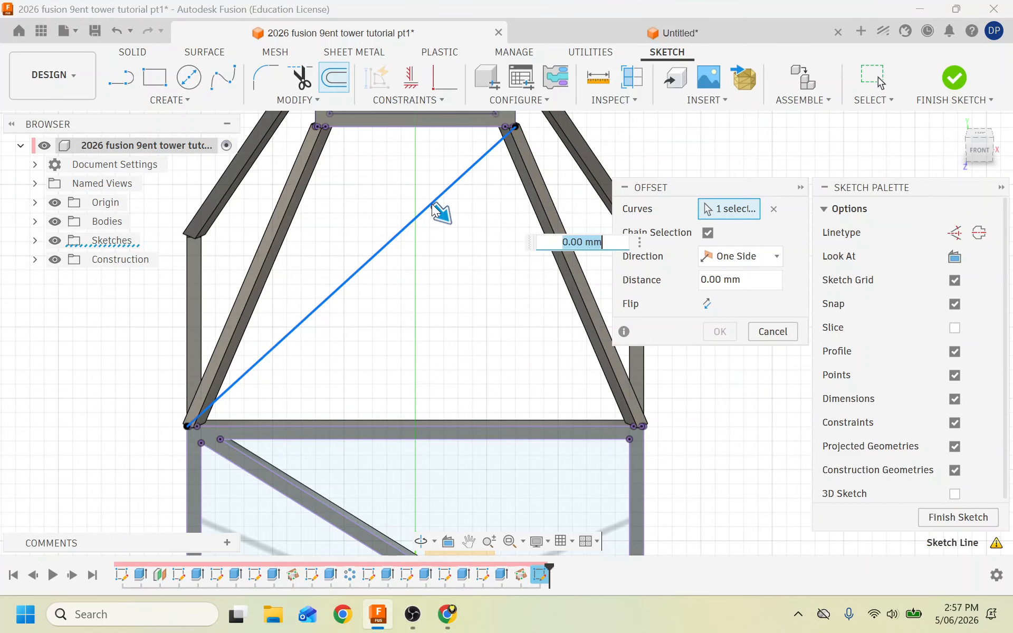
pyautogui.write('2.5')
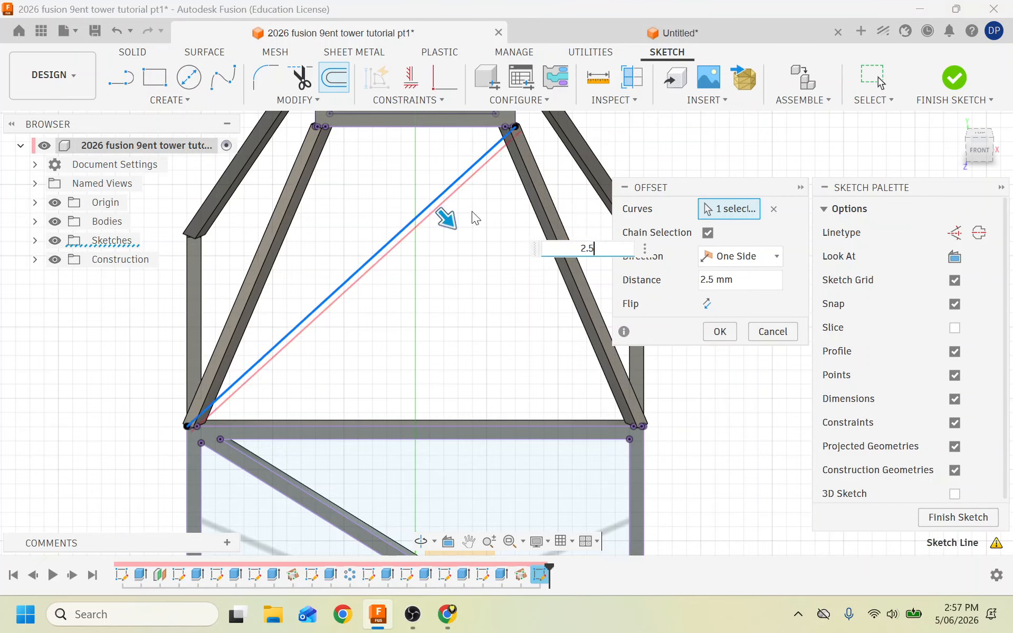
pyautogui.click(760, 257)
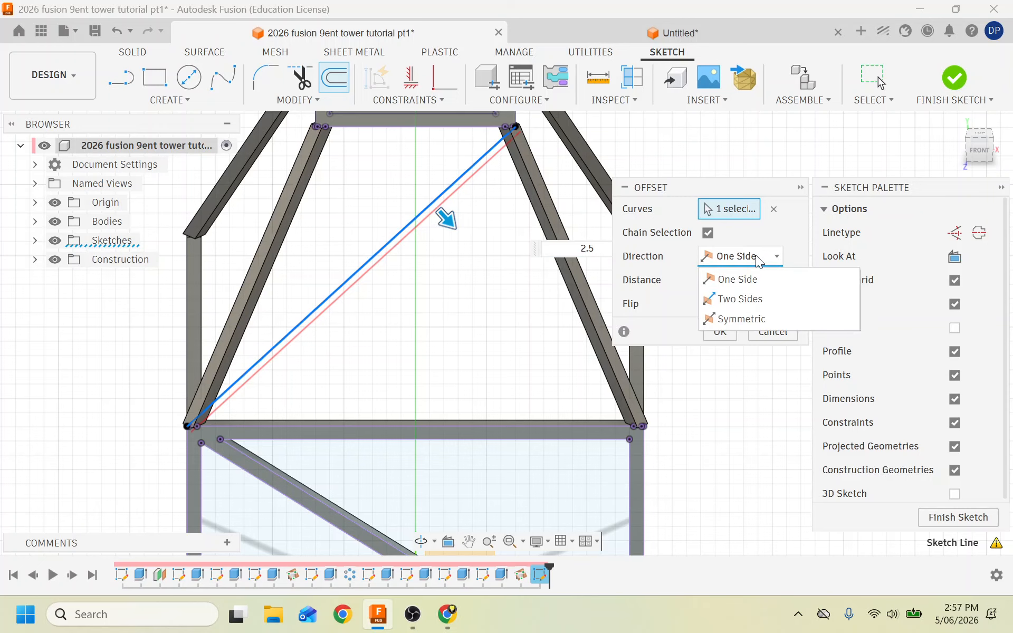
pyautogui.click(751, 318)
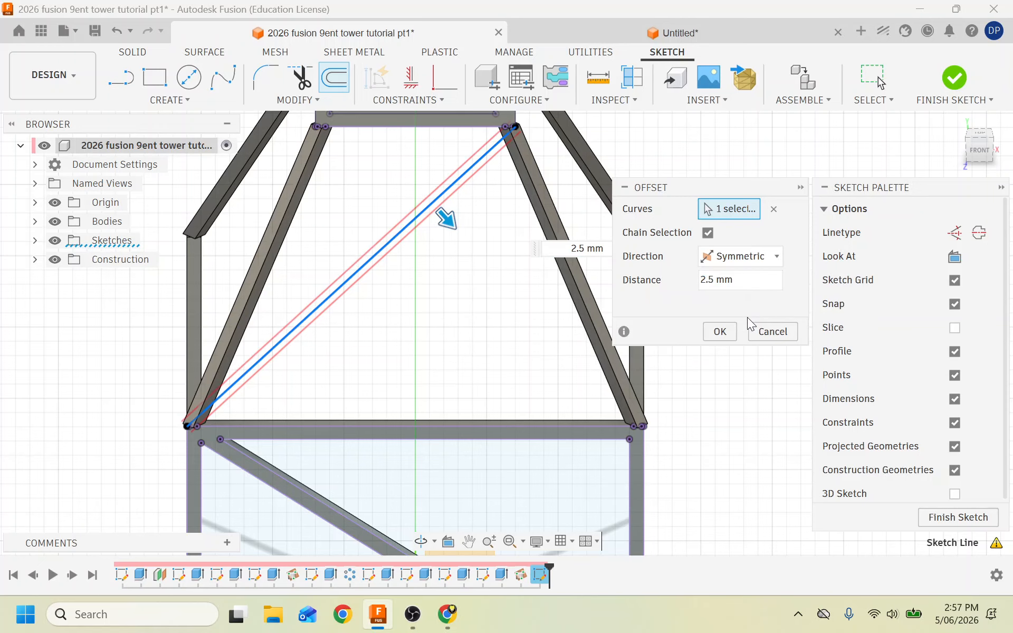
pyautogui.click(720, 331)
pyautogui.scroll(5, 341, 254)
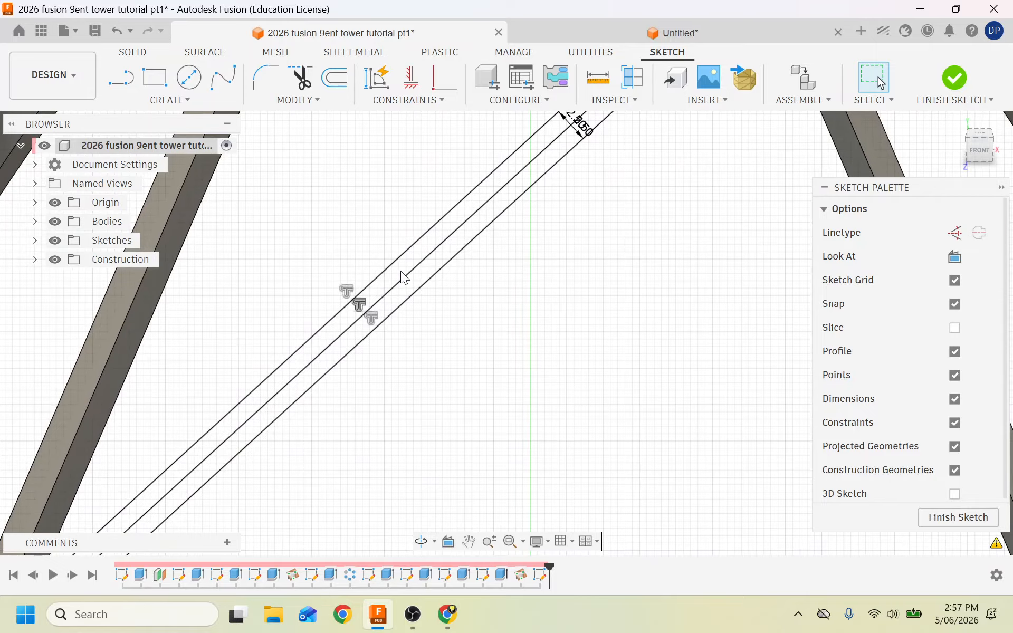
pyautogui.scroll(5, 401, 272)
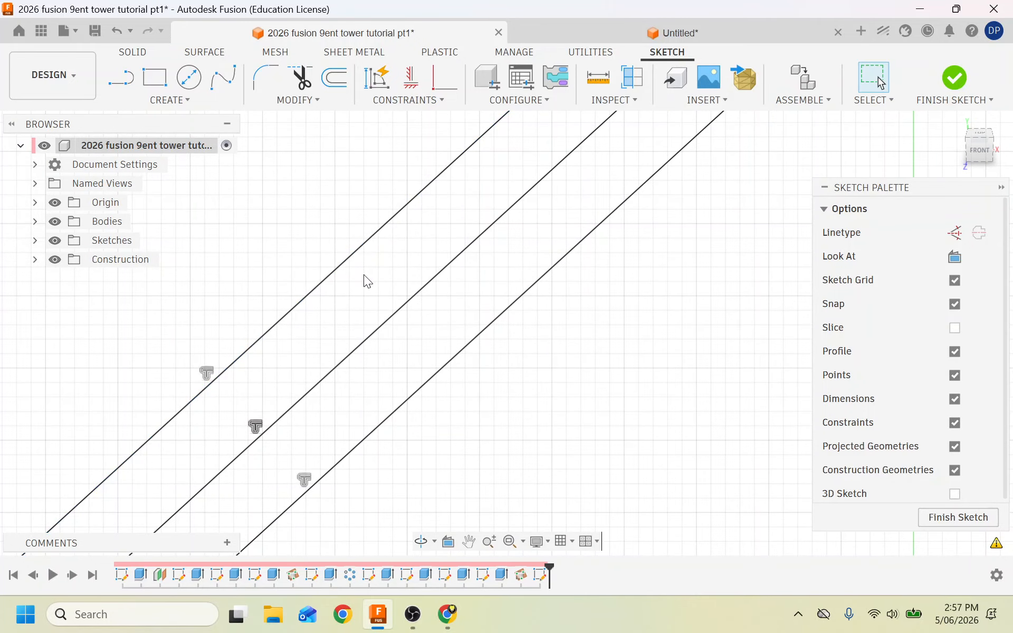
pyautogui.scroll(-4, 363, 275)
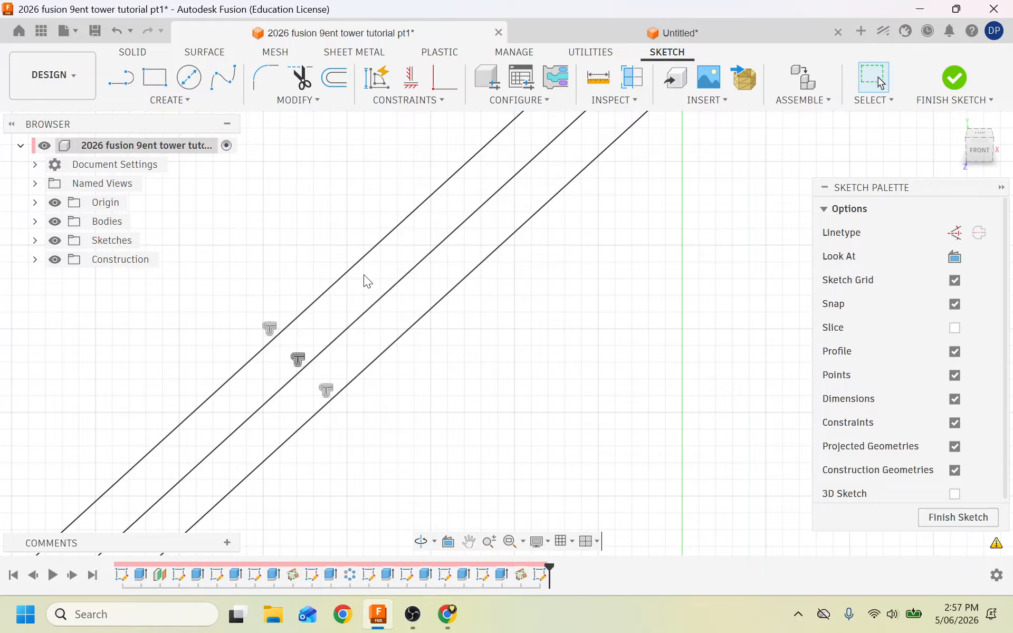
pyautogui.scroll(-4, 364, 275)
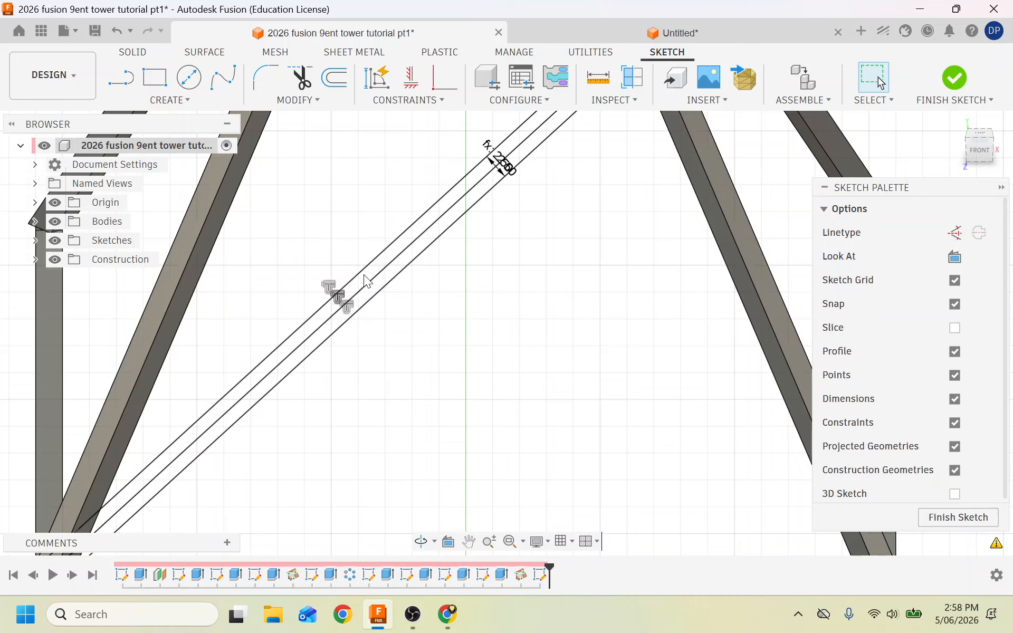
pyautogui.scroll(-3, 364, 276)
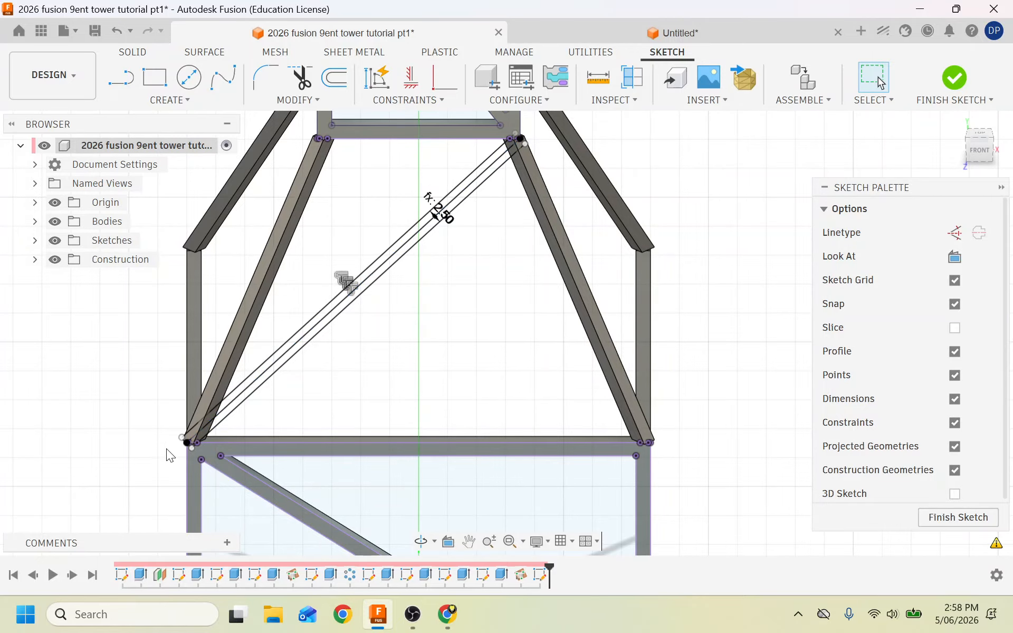
pyautogui.scroll(5, 166, 448)
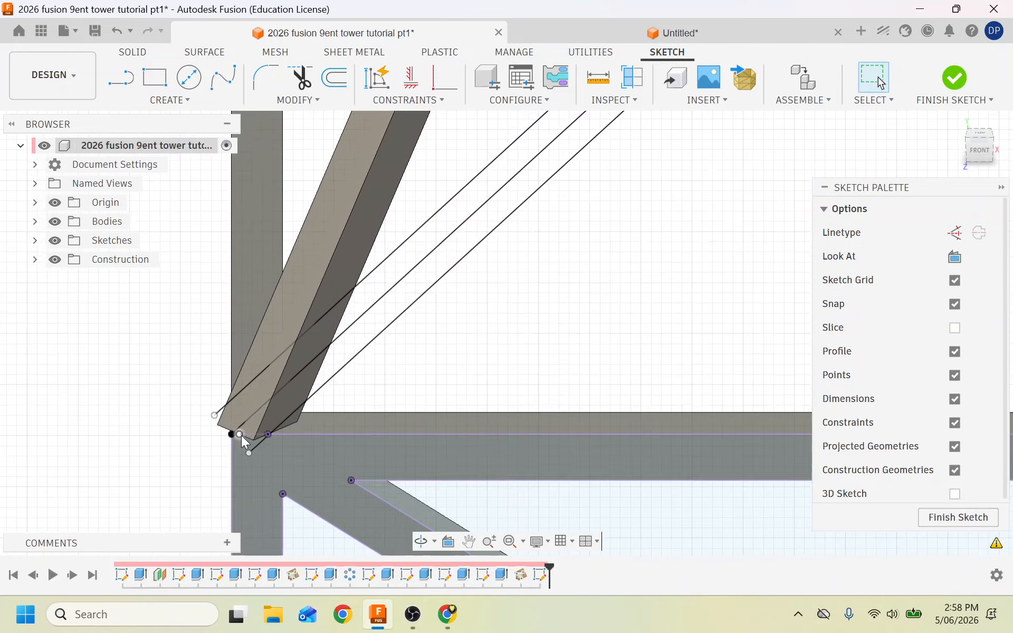
pyautogui.scroll(4, 242, 436)
pyautogui.scroll(-3, 241, 435)
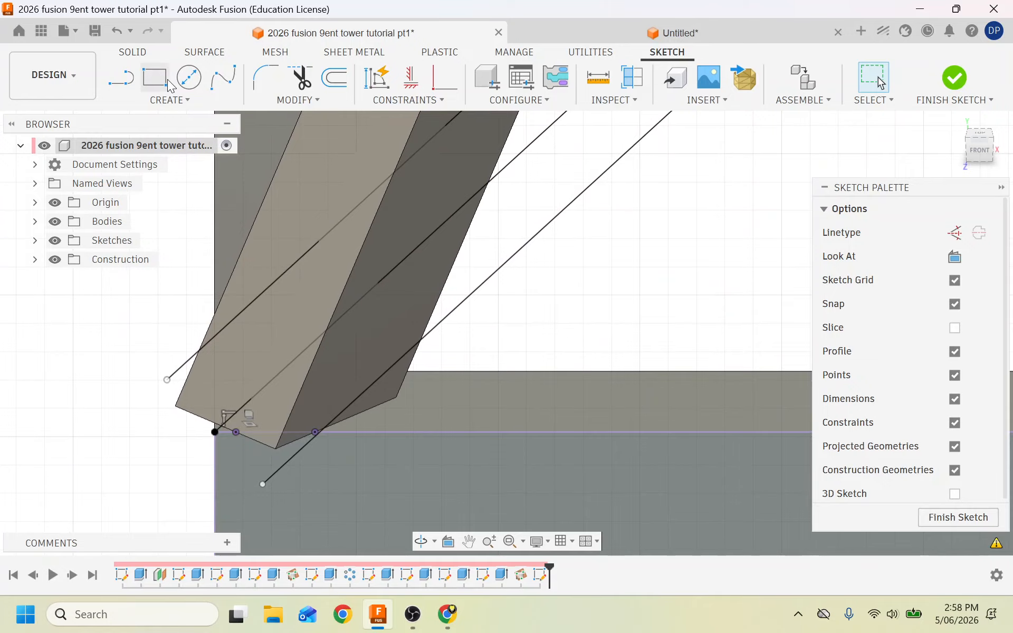
# Close the brace's lower end with a line from the offset end to the frame.
pyautogui.click(128, 84)
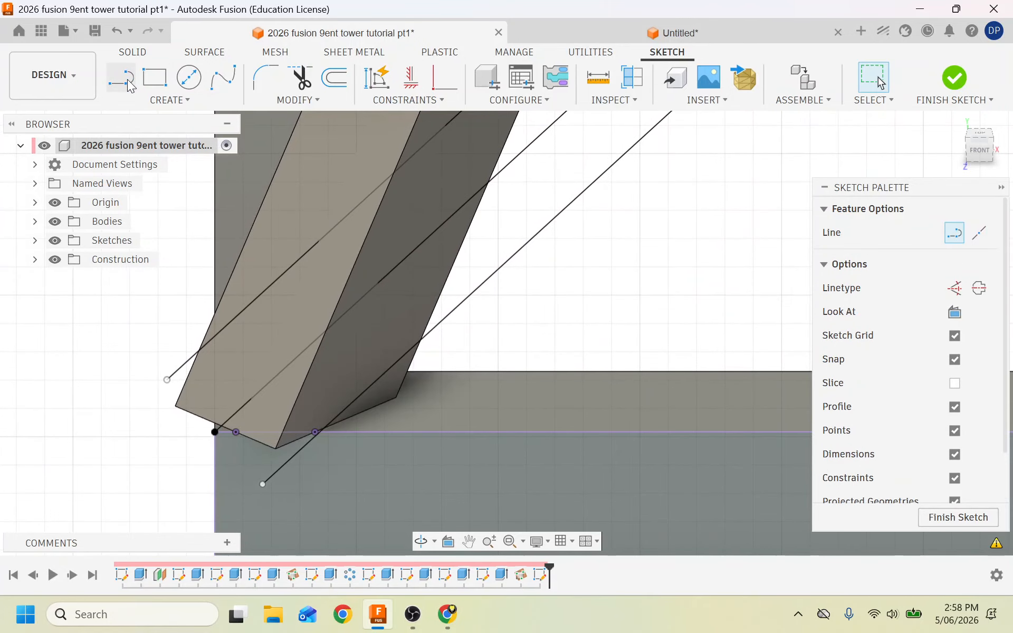
pyautogui.click(167, 380)
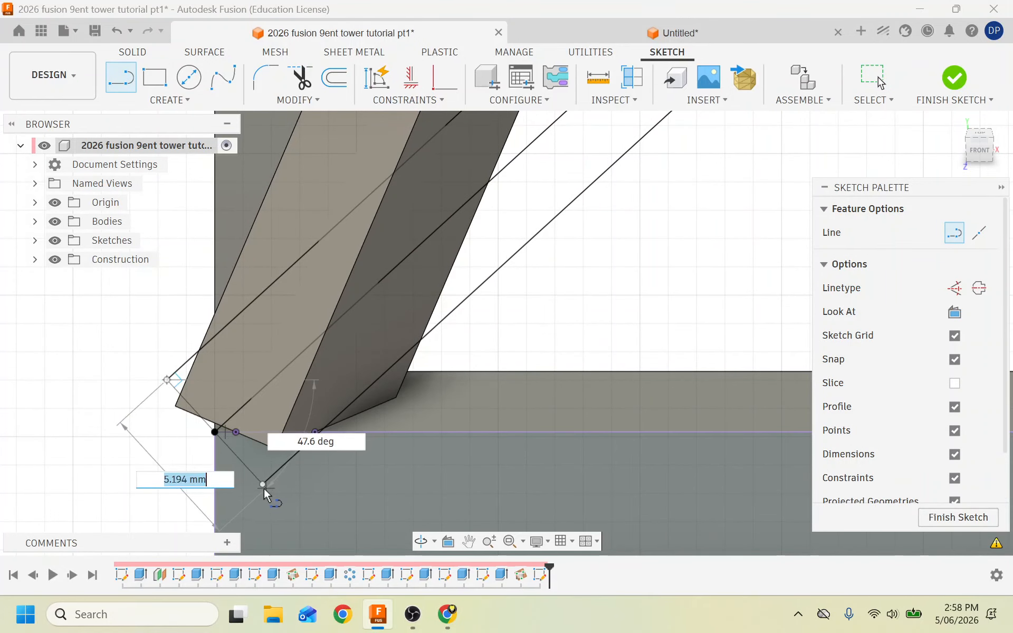
pyautogui.click(262, 484)
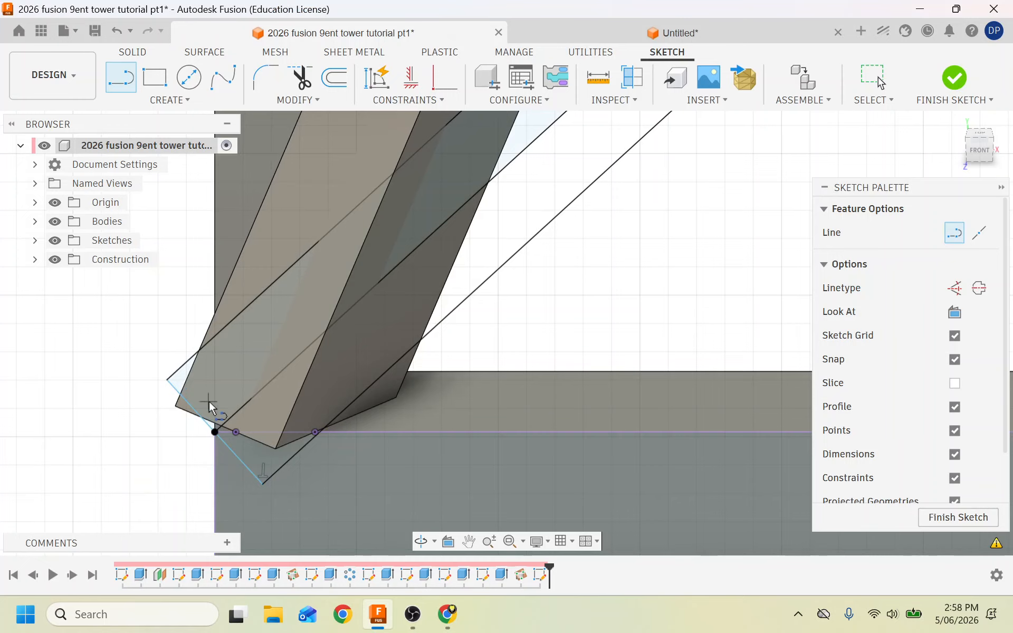
pyautogui.scroll(-5, 108, 413)
pyautogui.scroll(-5, 108, 411)
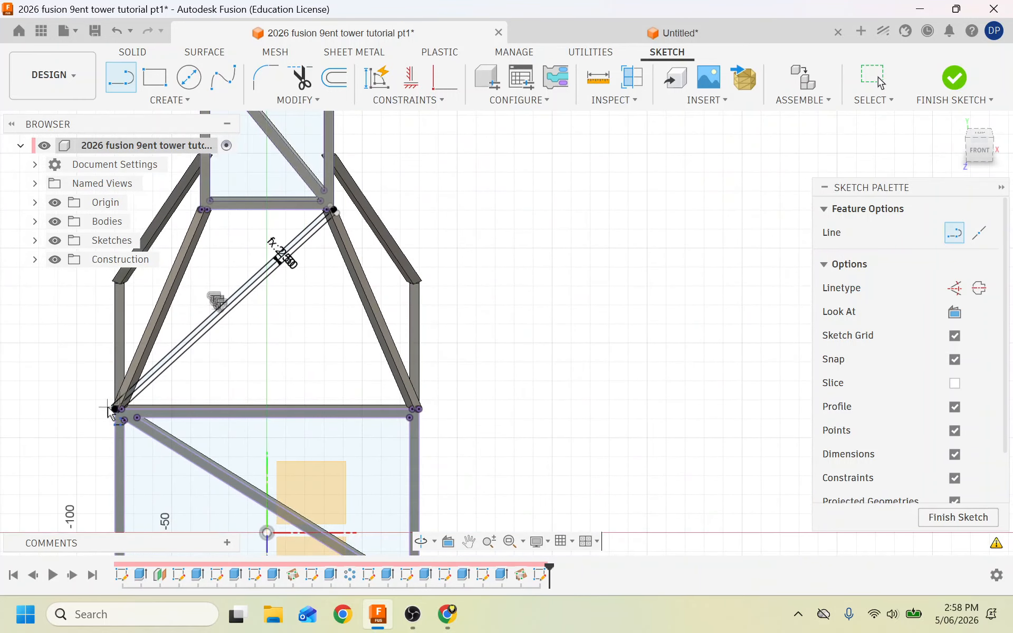
pyautogui.scroll(10, 356, 209)
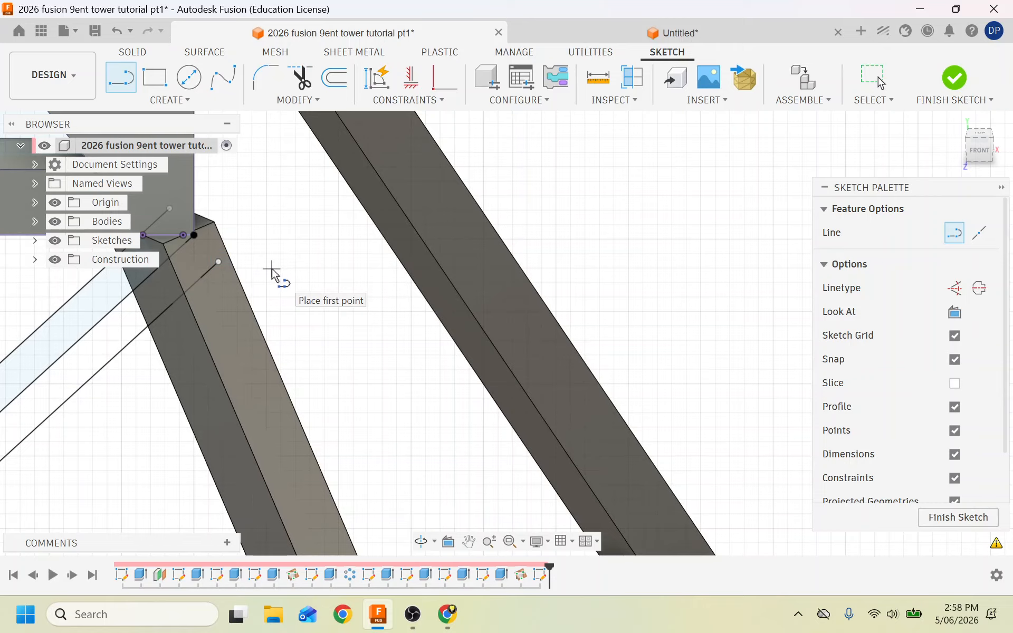
# Close the brace's upper end at the junction with a line, then finish the sketch.
pyautogui.click(184, 225)
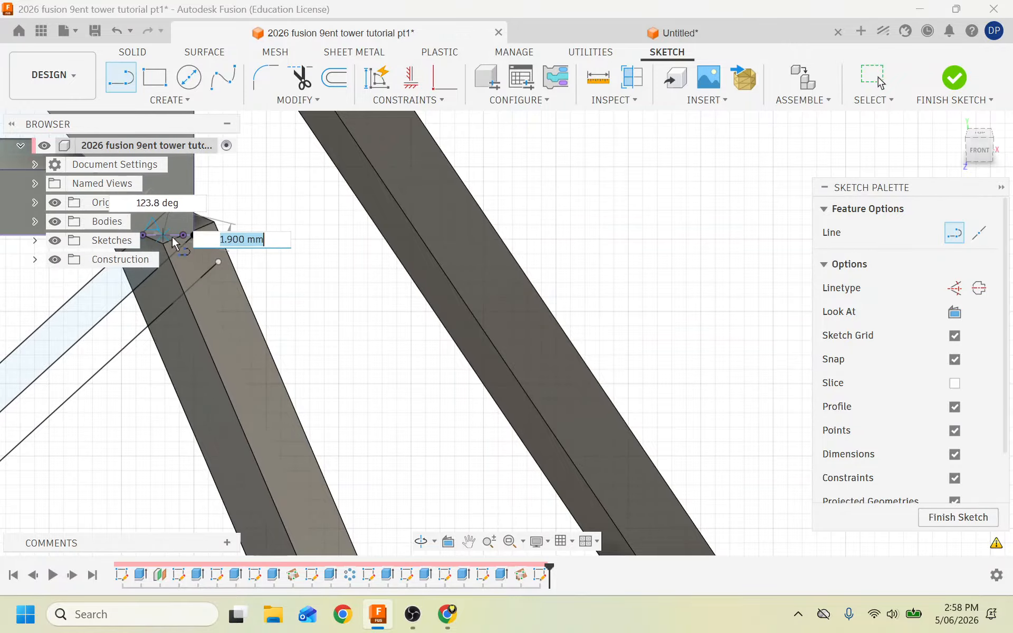
pyautogui.click(219, 261)
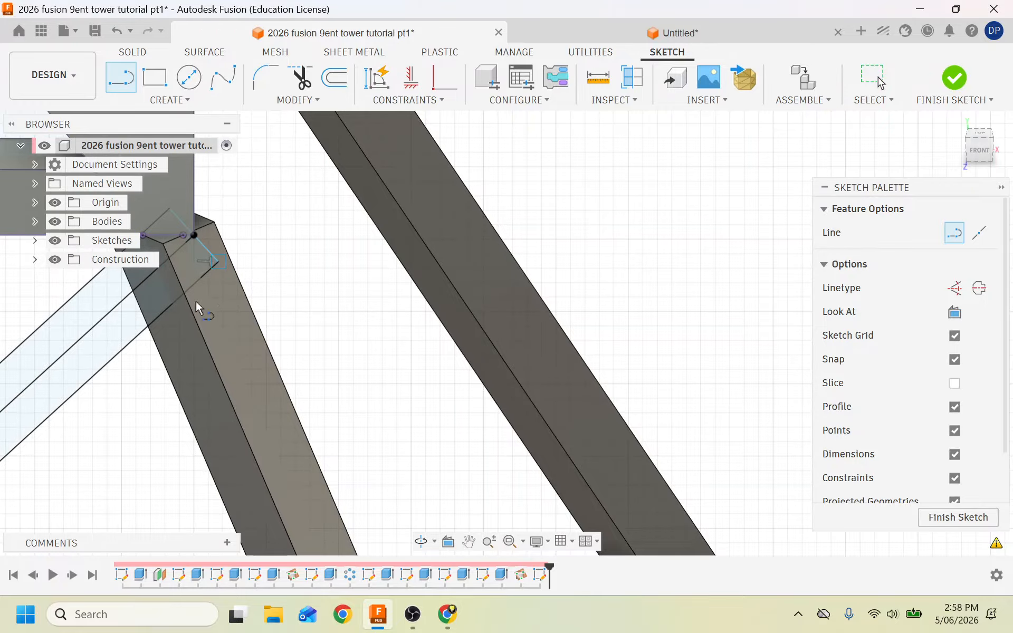
pyautogui.scroll(-6, 69, 384)
pyautogui.scroll(-4, 434, 378)
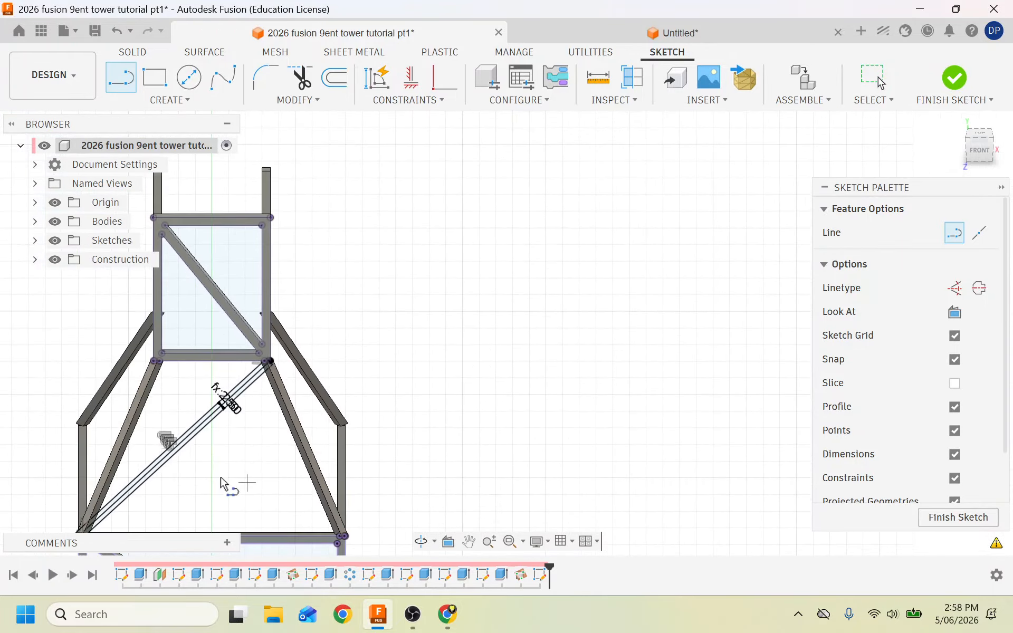
pyautogui.scroll(8, 169, 481)
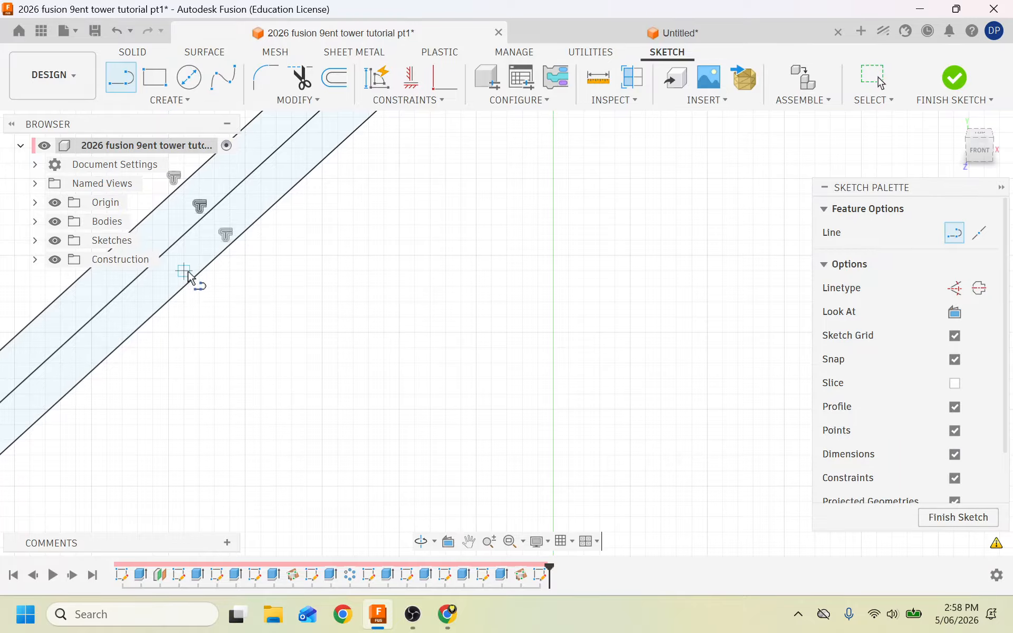
pyautogui.scroll(-5, 267, 410)
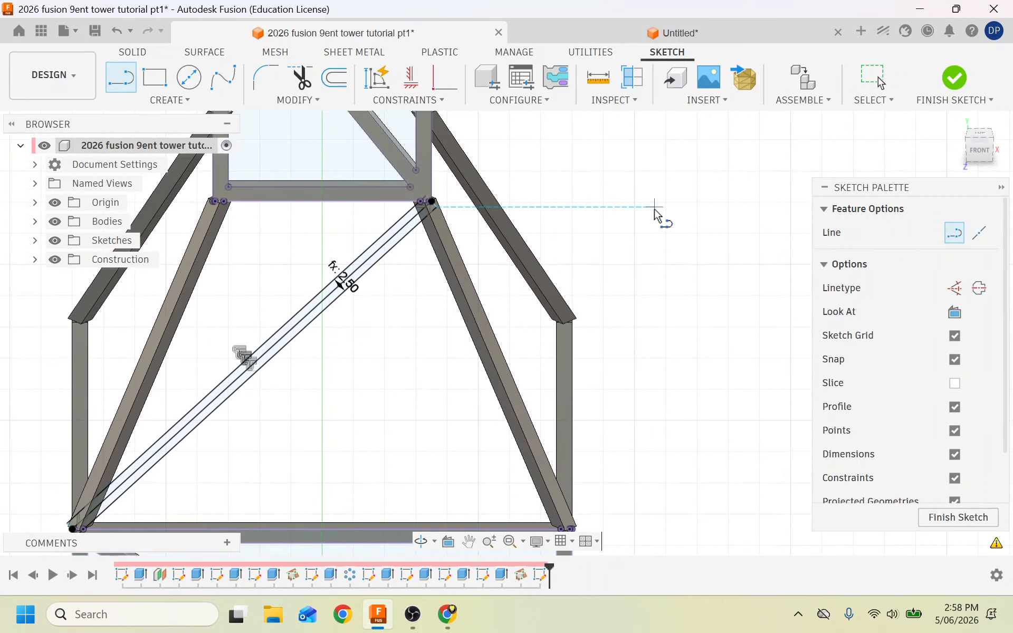
pyautogui.click(961, 82)
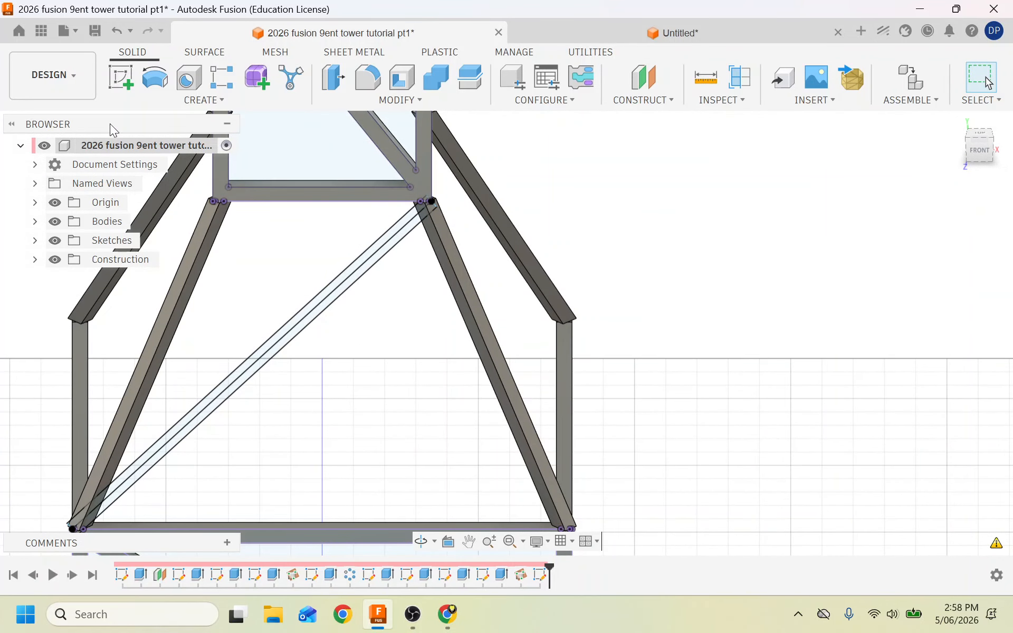
# Start an extrude and select both brace strips, the hidden triangular end profile and the joint triangle.
pyautogui.click(174, 101)
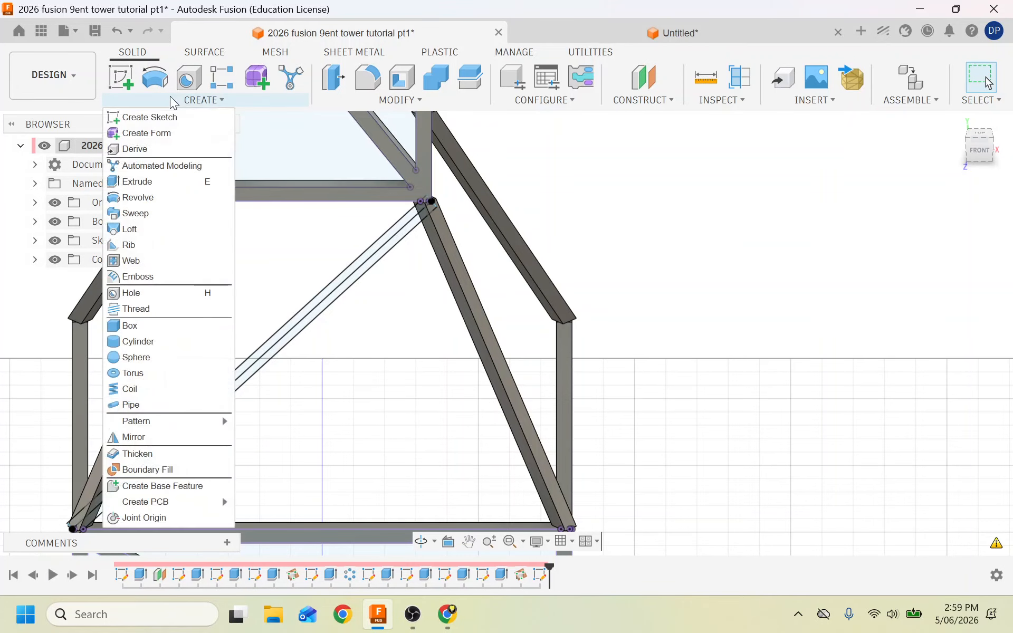
pyautogui.click(138, 182)
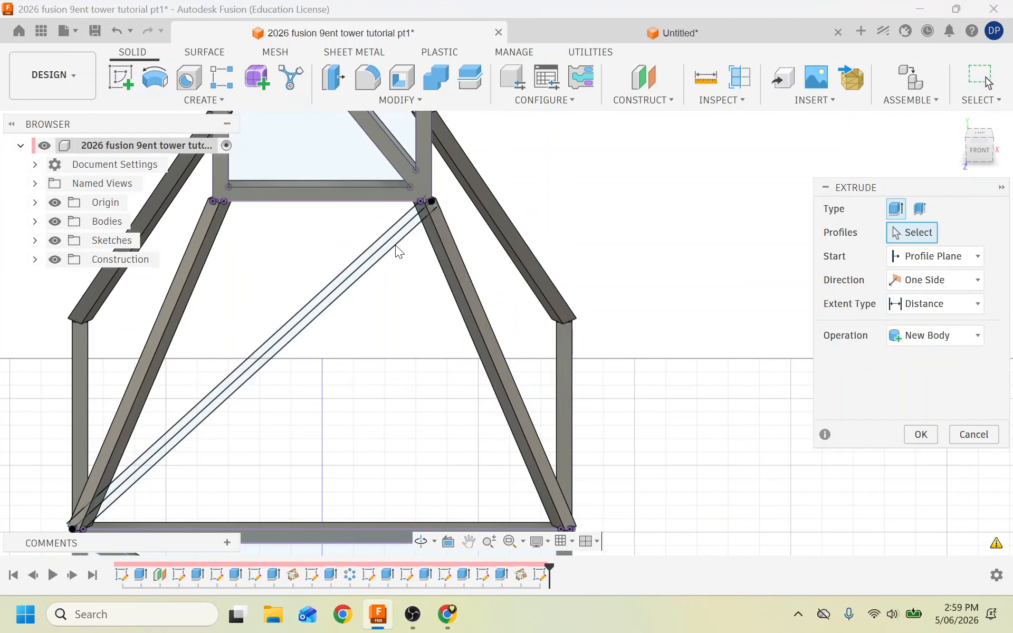
pyautogui.scroll(6, 409, 229)
pyautogui.scroll(-2, 462, 295)
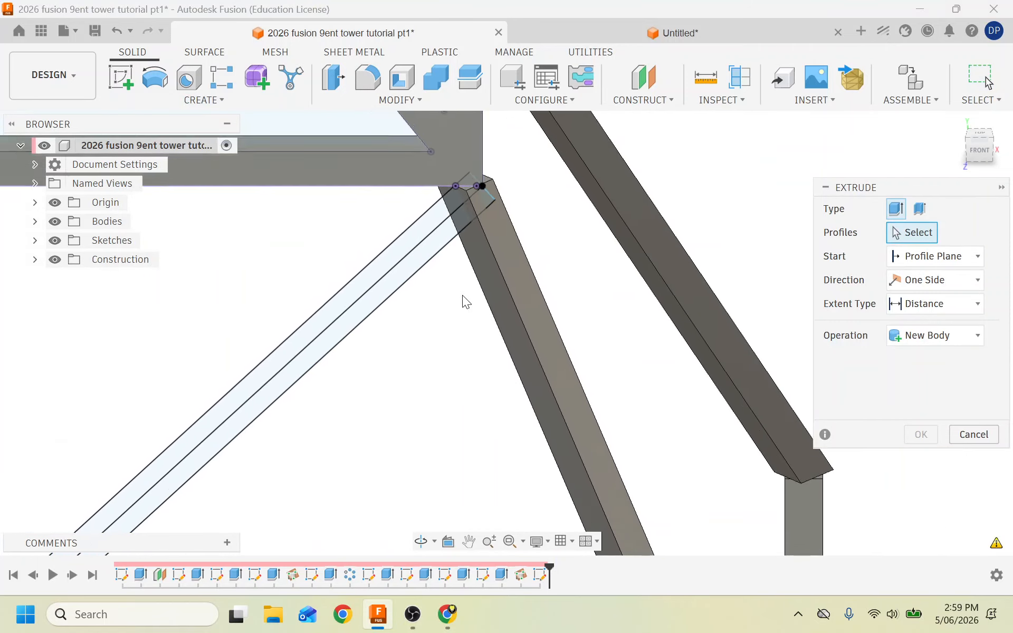
pyautogui.scroll(-3, 462, 295)
pyautogui.scroll(5, 529, 228)
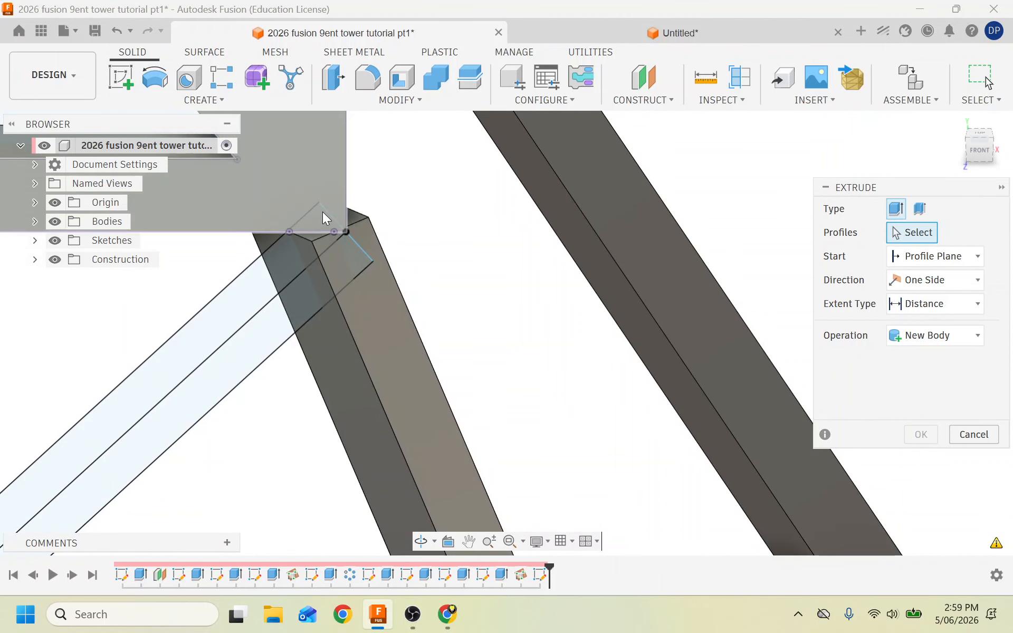
pyautogui.click(249, 338)
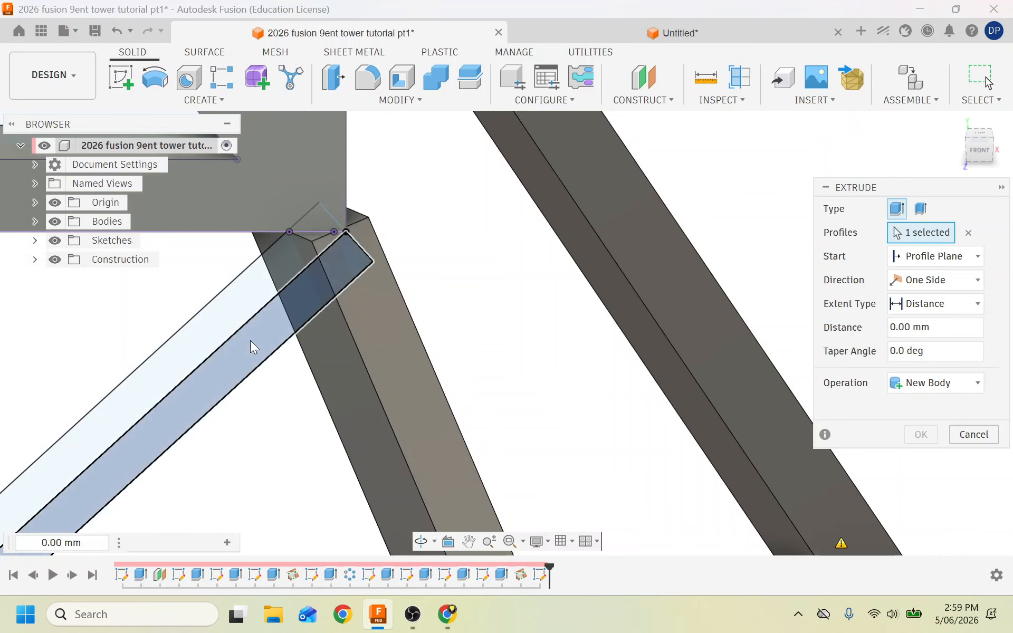
pyautogui.click(223, 307)
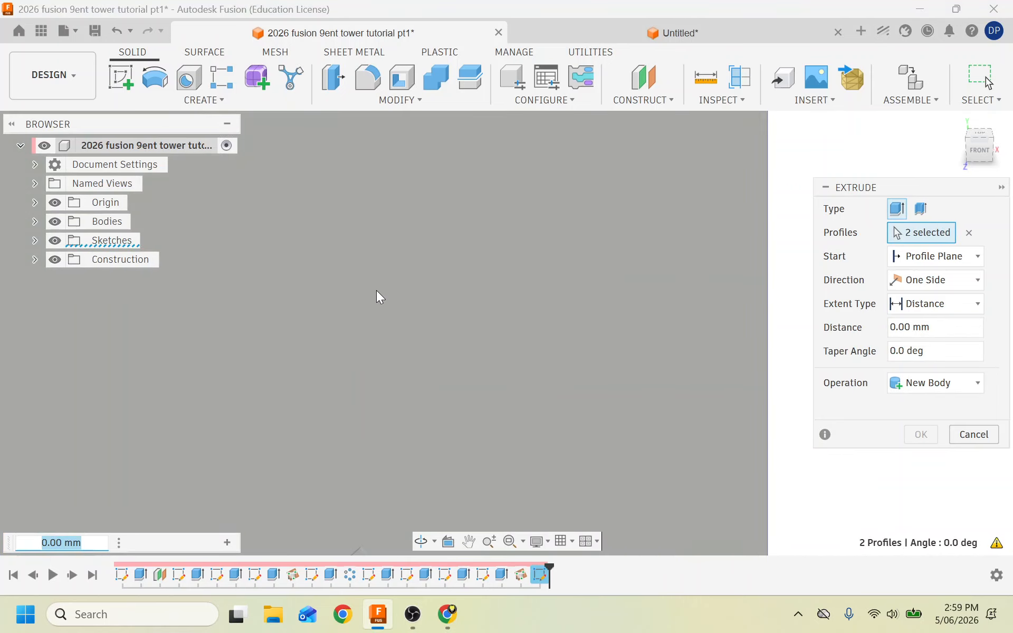
pyautogui.scroll(-4, 376, 291)
pyautogui.scroll(-3, 384, 352)
pyautogui.scroll(3, 372, 490)
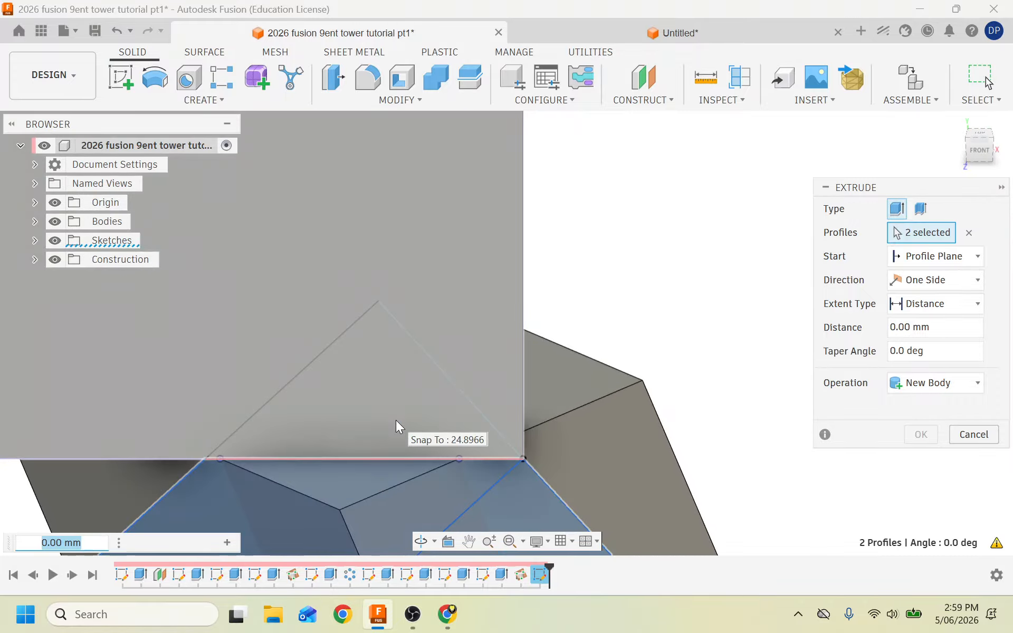
pyautogui.click(394, 415)
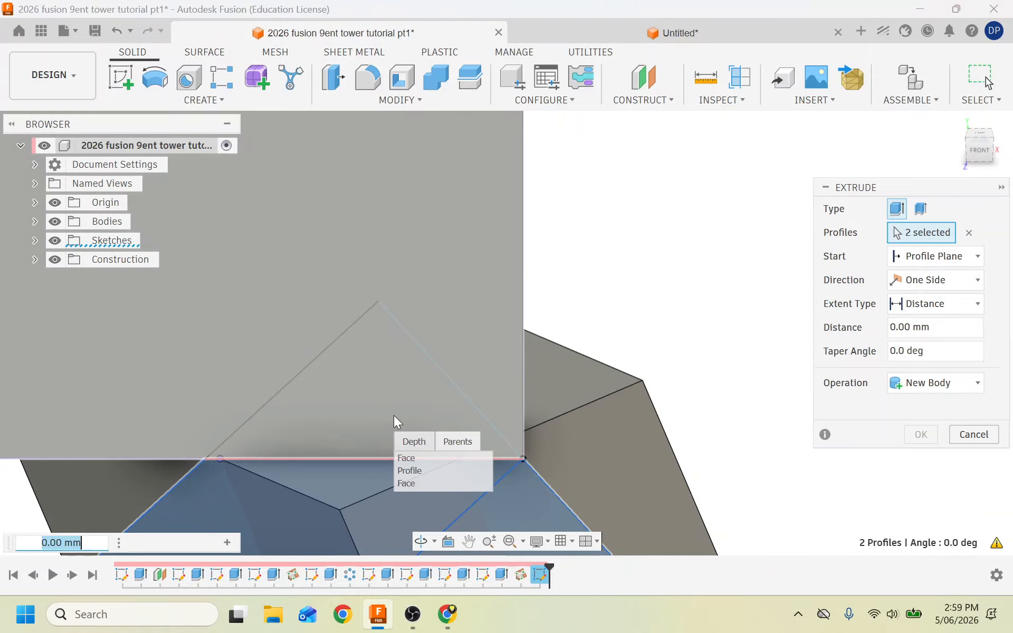
pyautogui.click(410, 471)
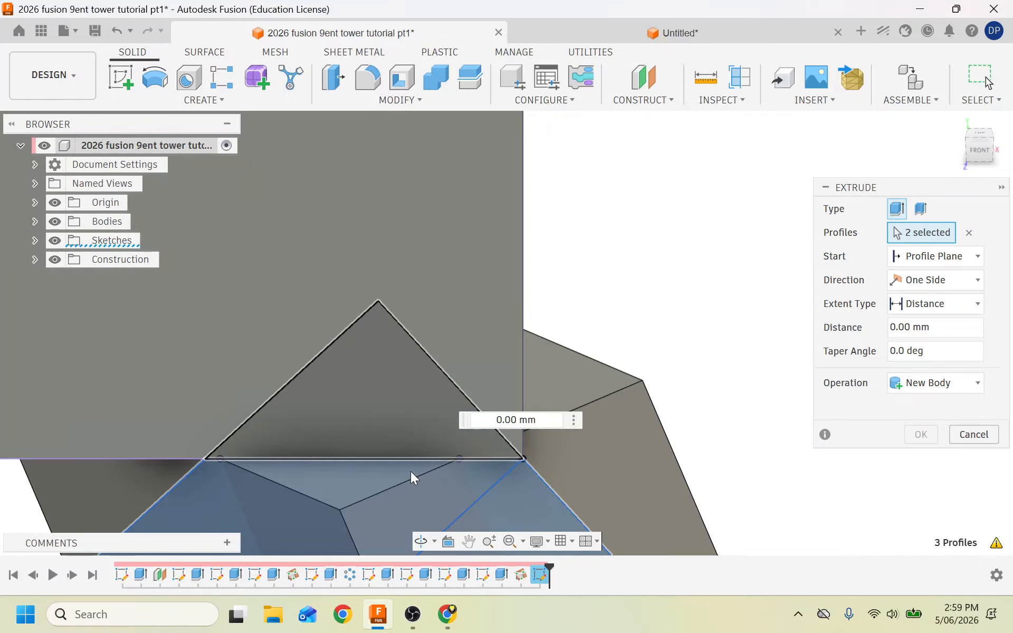
pyautogui.scroll(5, 636, 371)
pyautogui.scroll(-5, 637, 372)
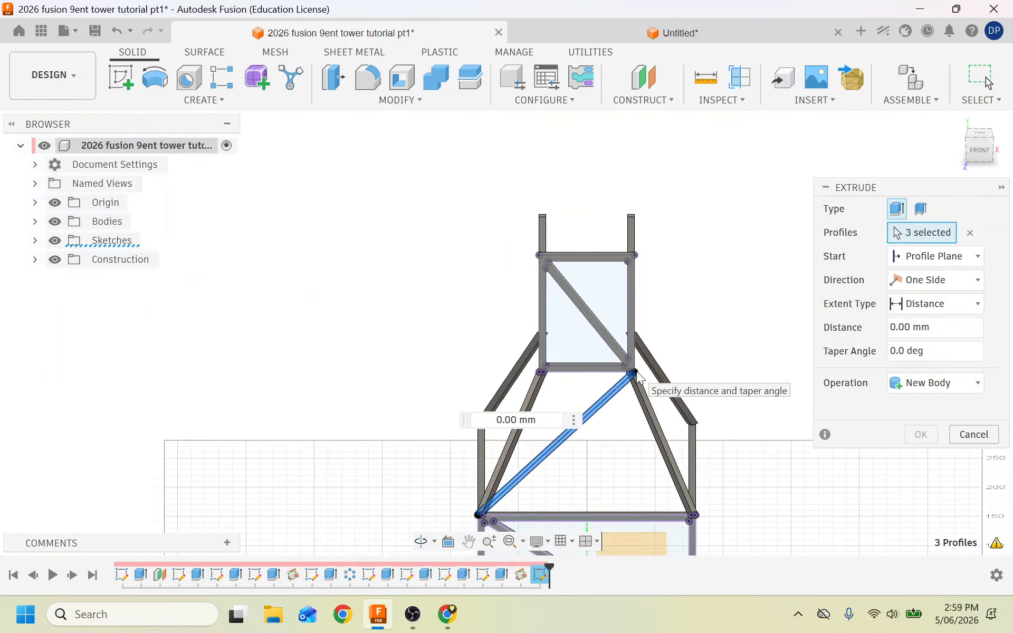
pyautogui.scroll(5, 517, 494)
pyautogui.scroll(3, 517, 493)
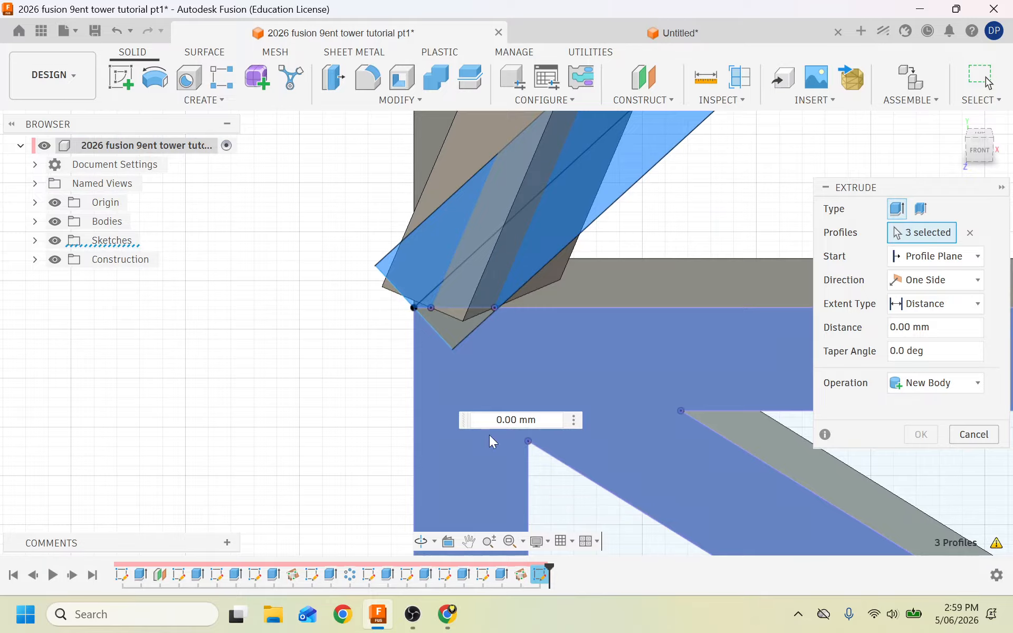
pyautogui.scroll(5, 452, 344)
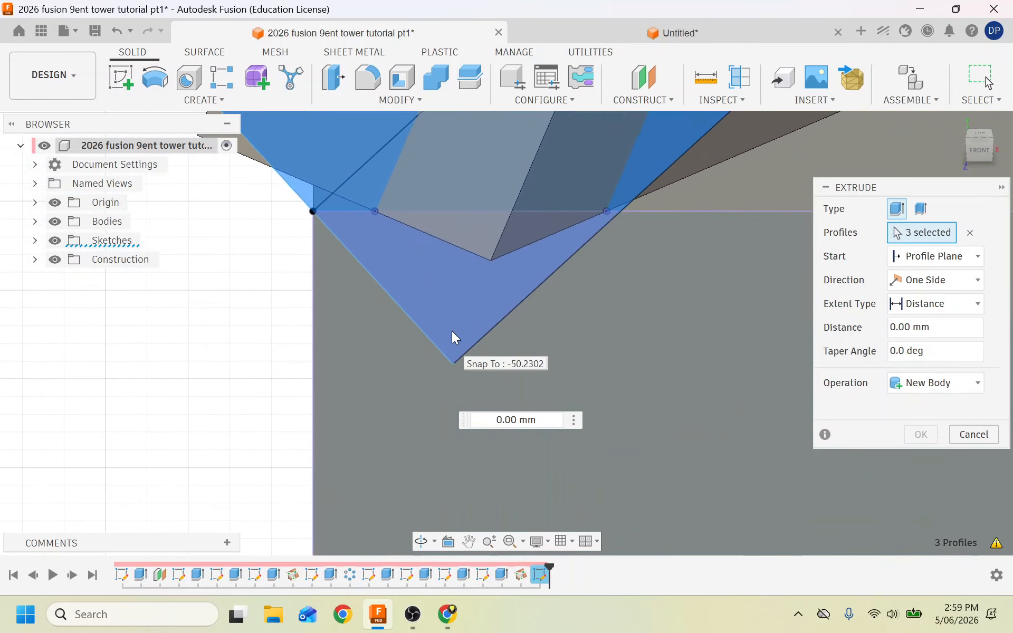
pyautogui.click(452, 271)
pyautogui.scroll(-3, 192, 348)
pyautogui.scroll(-3, 192, 347)
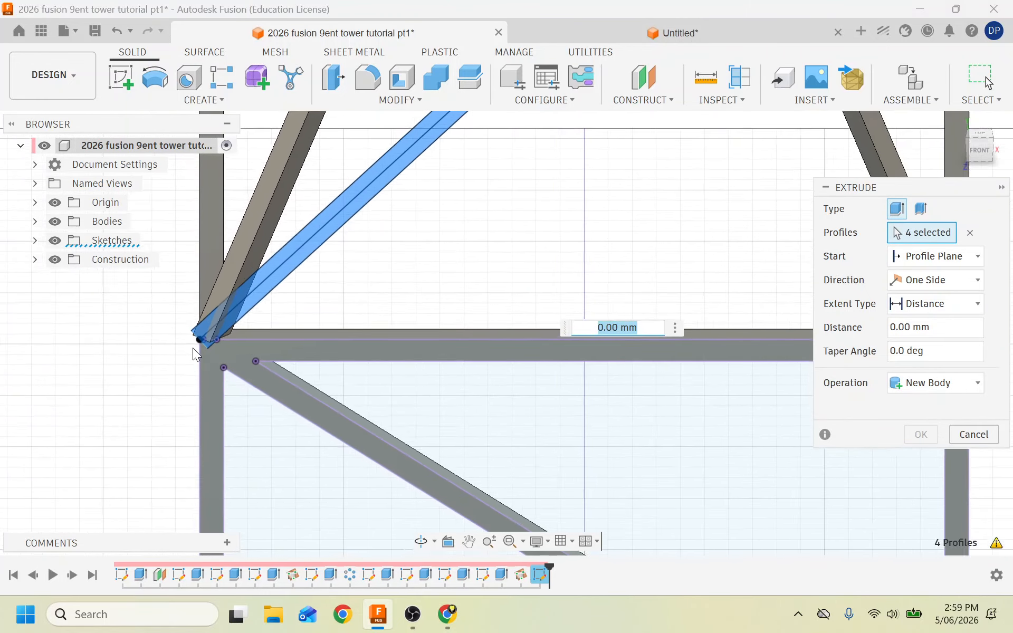
# Set the extrusion distance to 5 mm with a Join operation into the frame.
pyautogui.click(947, 327)
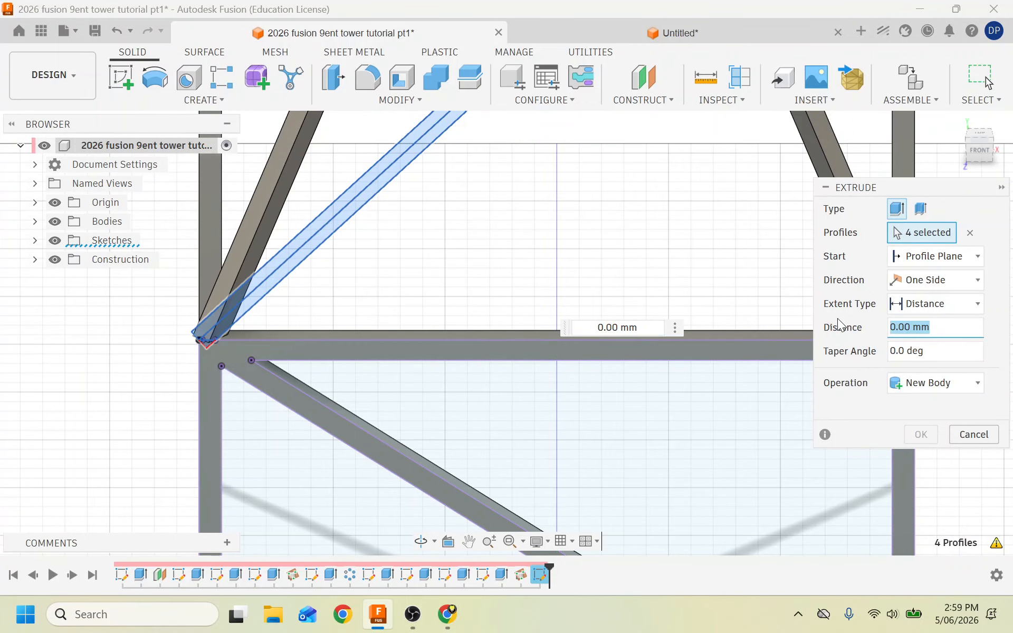
pyautogui.click(625, 327)
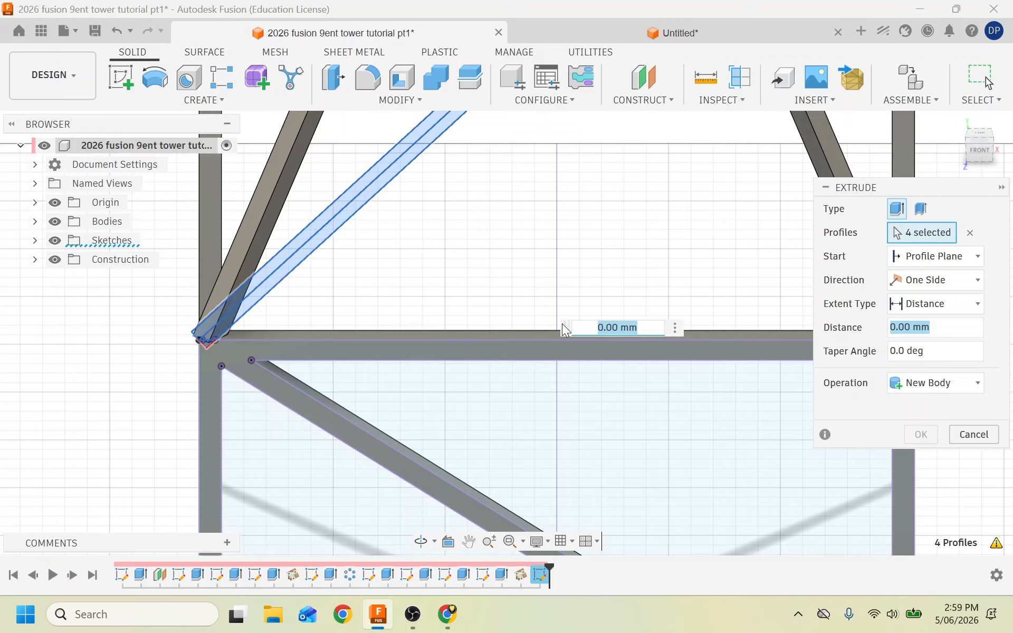
pyautogui.write('5')
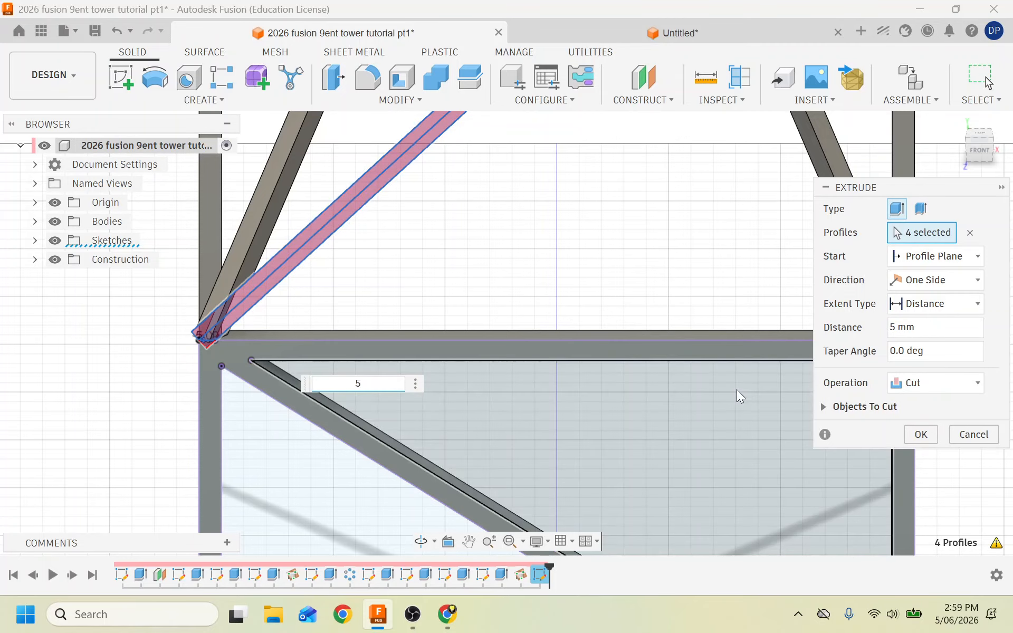
pyautogui.click(932, 383)
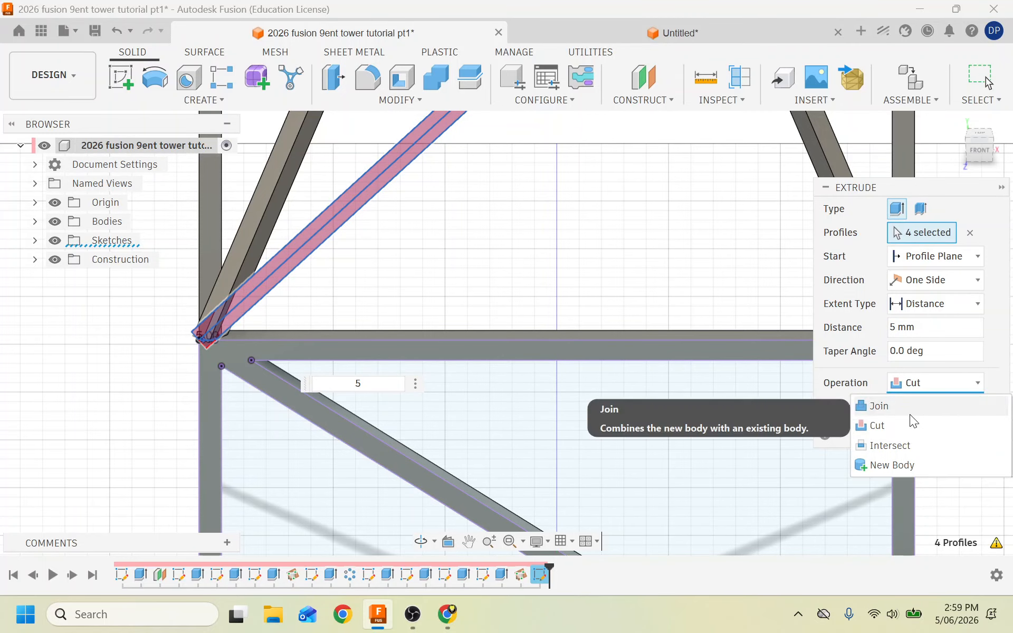
pyautogui.click(897, 407)
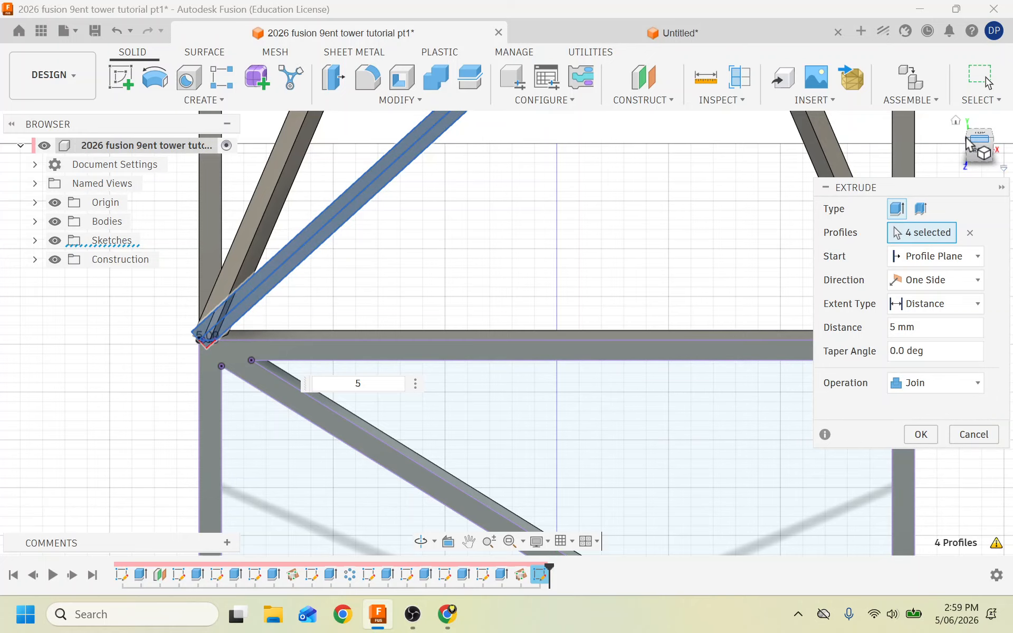
pyautogui.moveTo(971, 143)
pyautogui.mouseDown()
pyautogui.moveTo(1012, 136)
pyautogui.moveTo(1012, 119)
pyautogui.moveTo(973, 139)
pyautogui.mouseUp()
pyautogui.click(914, 441)
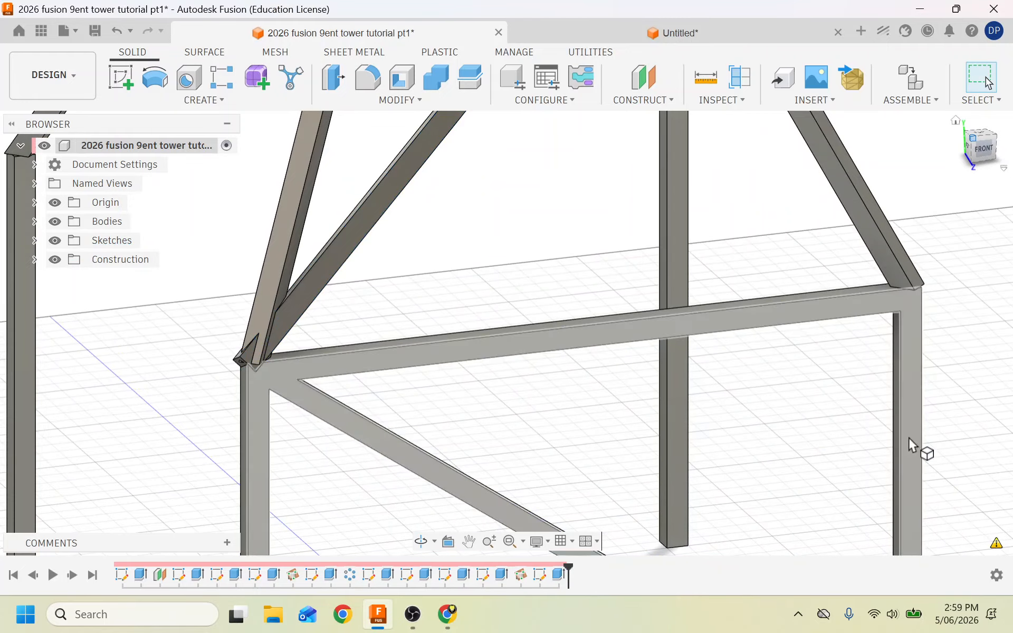
pyautogui.scroll(-4, 471, 352)
pyautogui.scroll(-2, 470, 351)
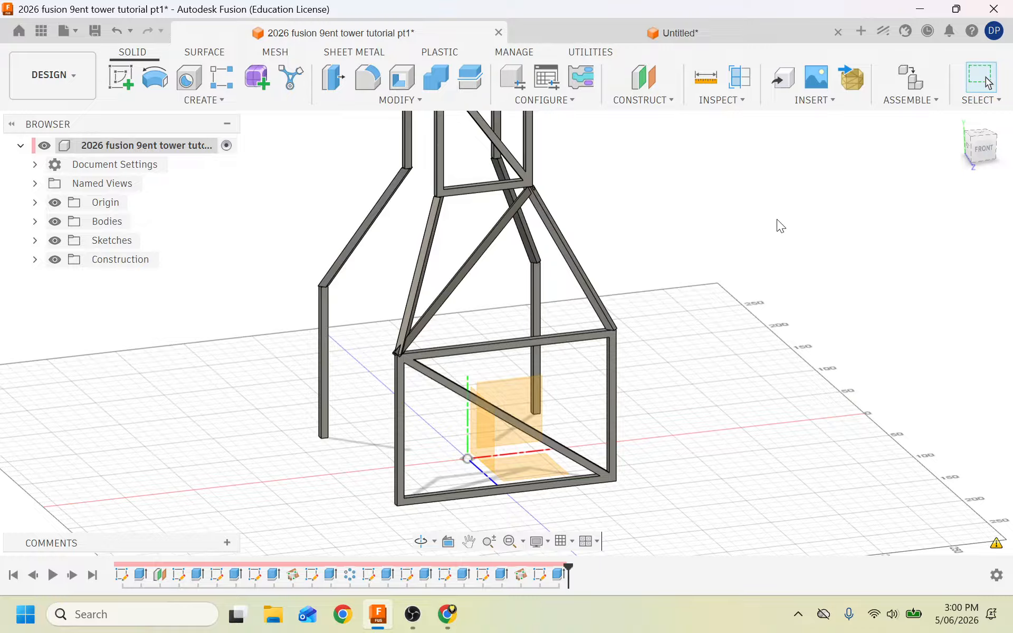
# Circular-pattern the tower frame body 4 times around the Z axis.
pyautogui.click(204, 100)
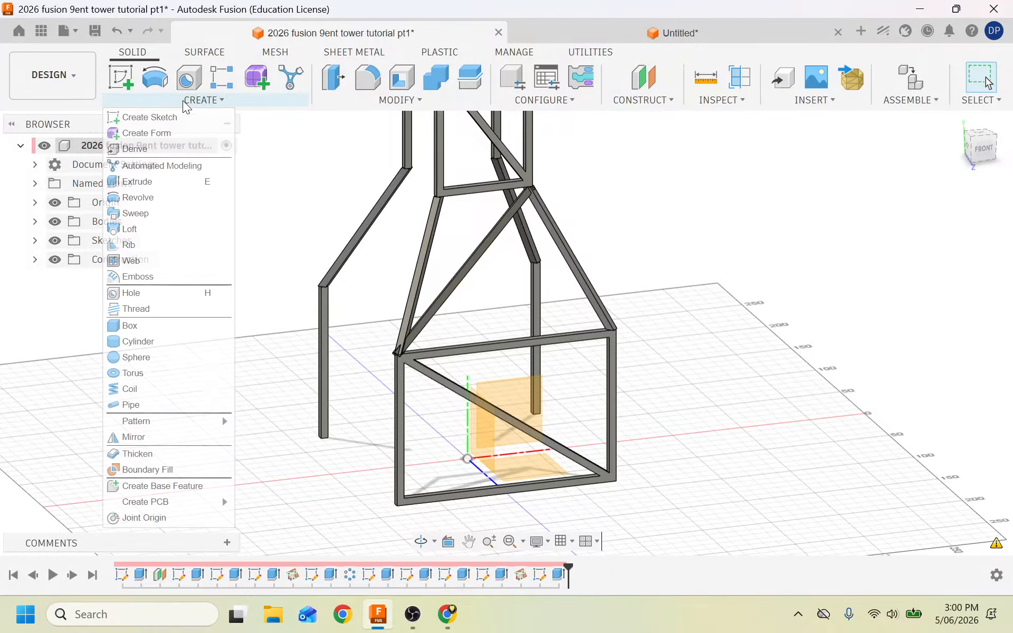
pyautogui.click(154, 436)
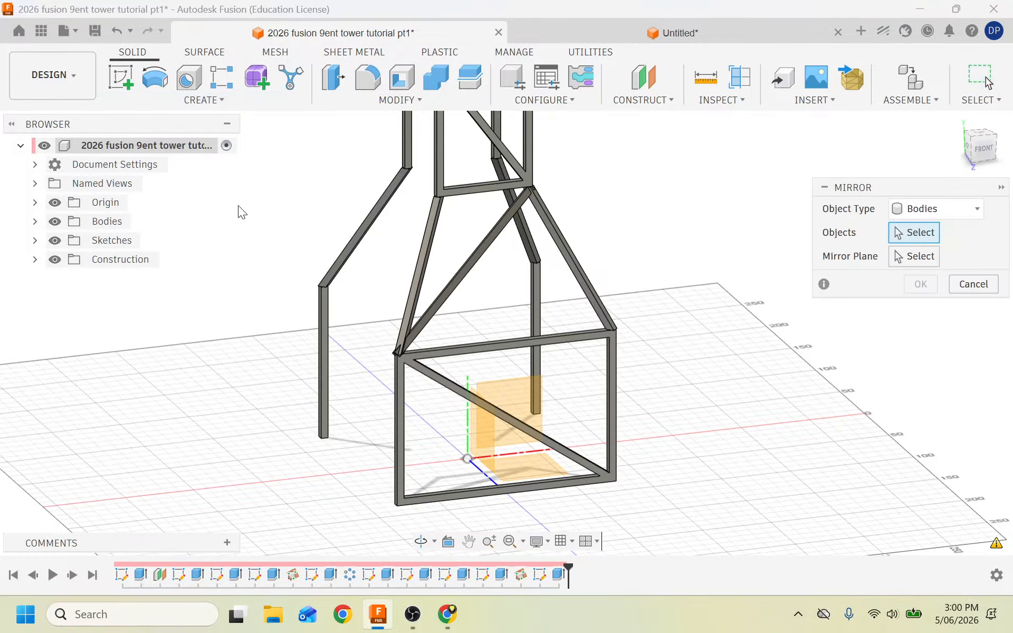
pyautogui.click(190, 105)
pyautogui.moveTo(172, 422)
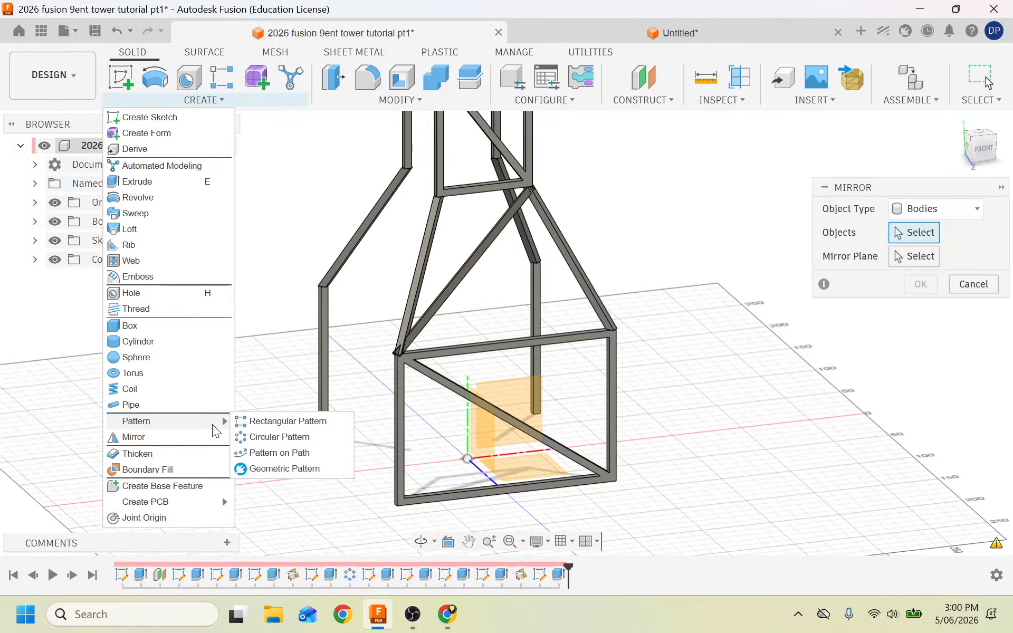
pyautogui.click(274, 437)
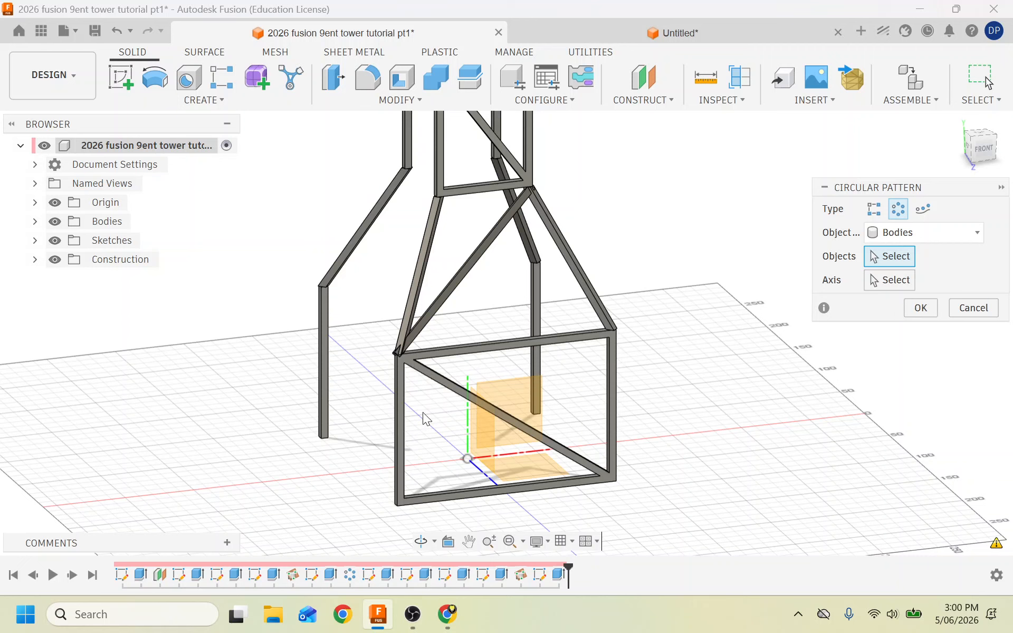
pyautogui.click(414, 363)
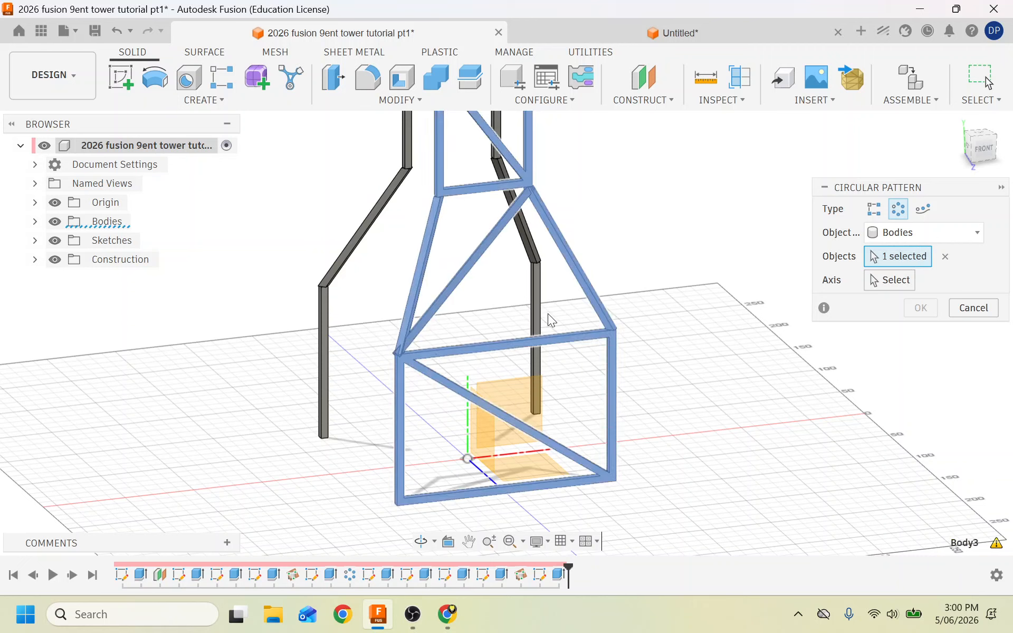
pyautogui.click(889, 281)
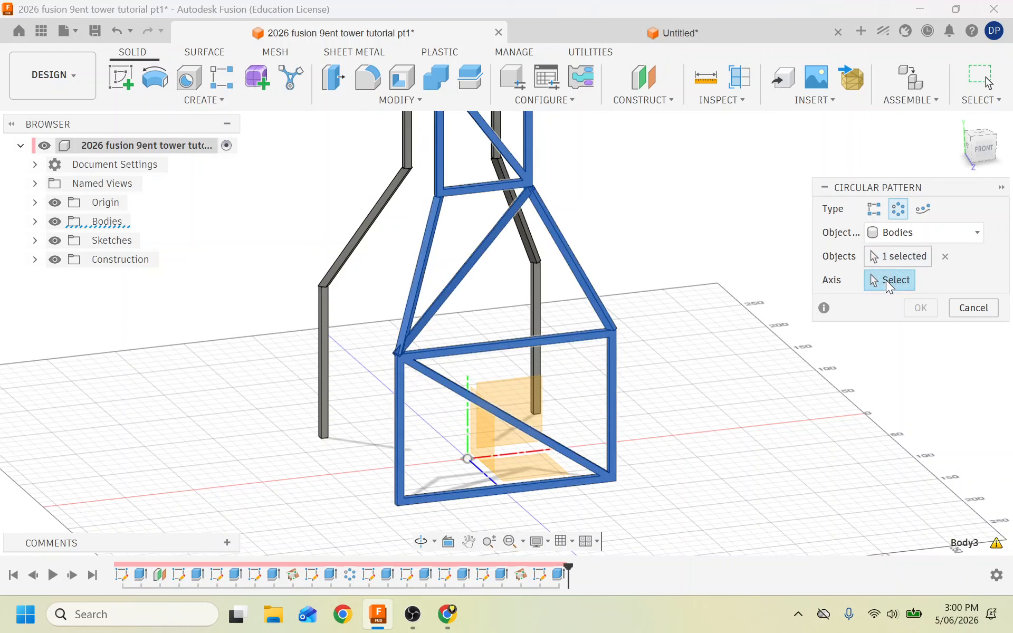
pyautogui.click(468, 432)
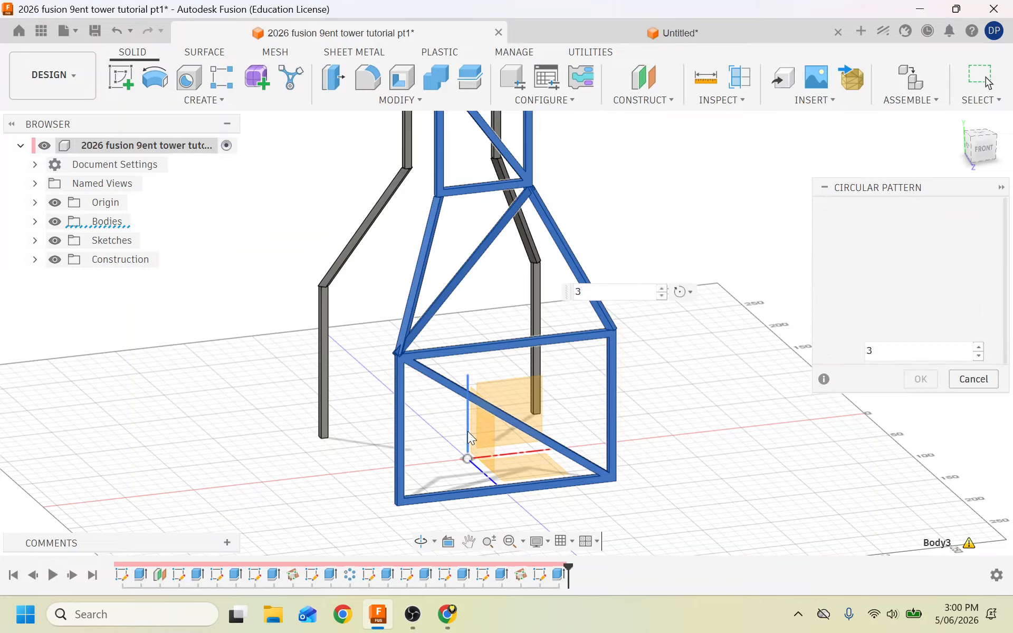
pyautogui.click(662, 290)
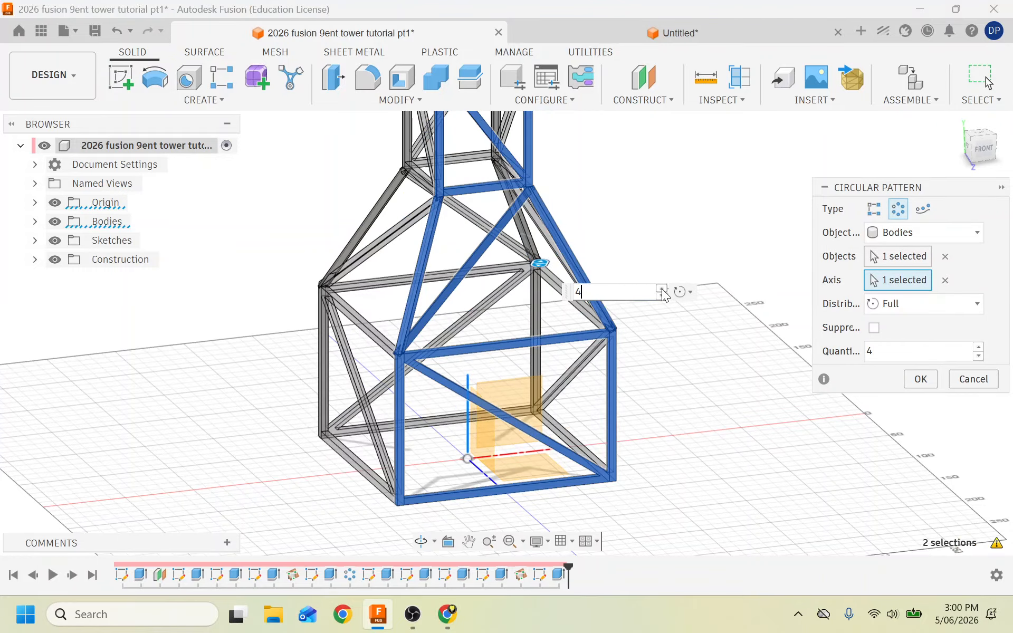
pyautogui.click(921, 380)
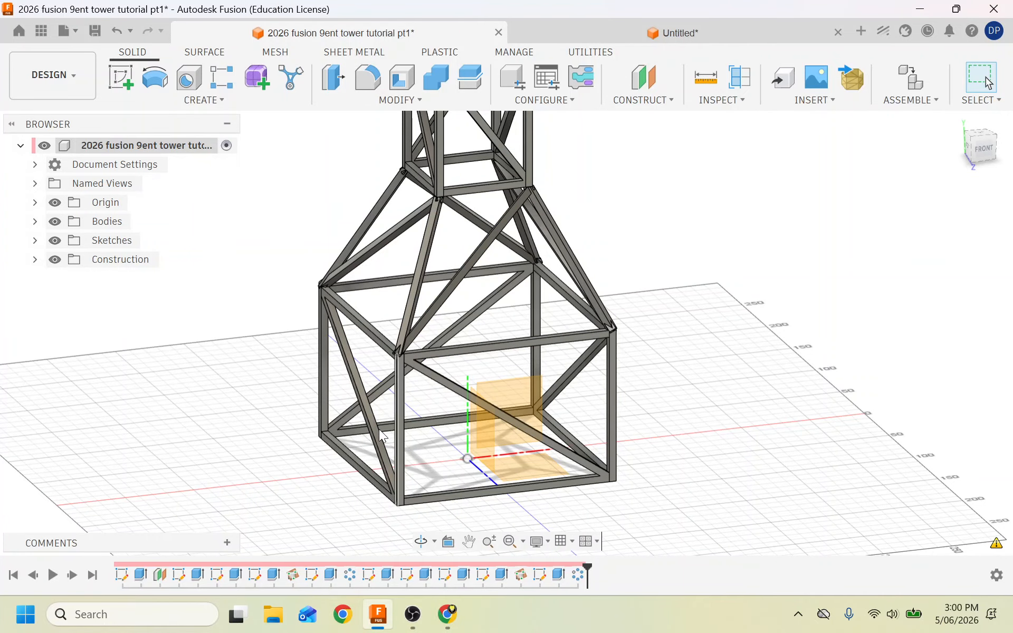
pyautogui.scroll(-4, 379, 429)
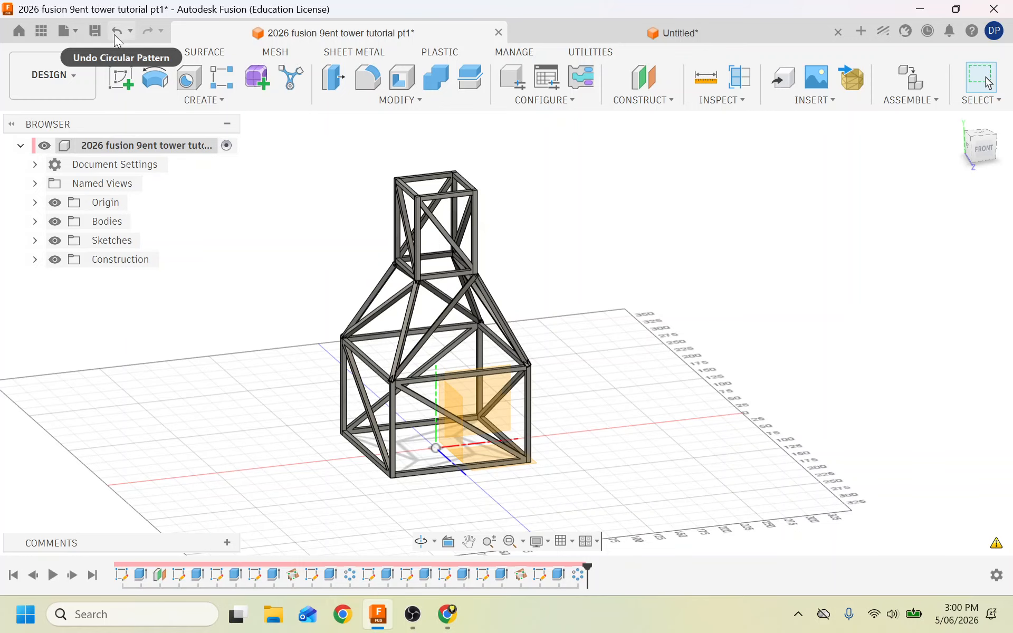
# Save the tower design and open the workspace dropdown.
pyautogui.click(100, 30)
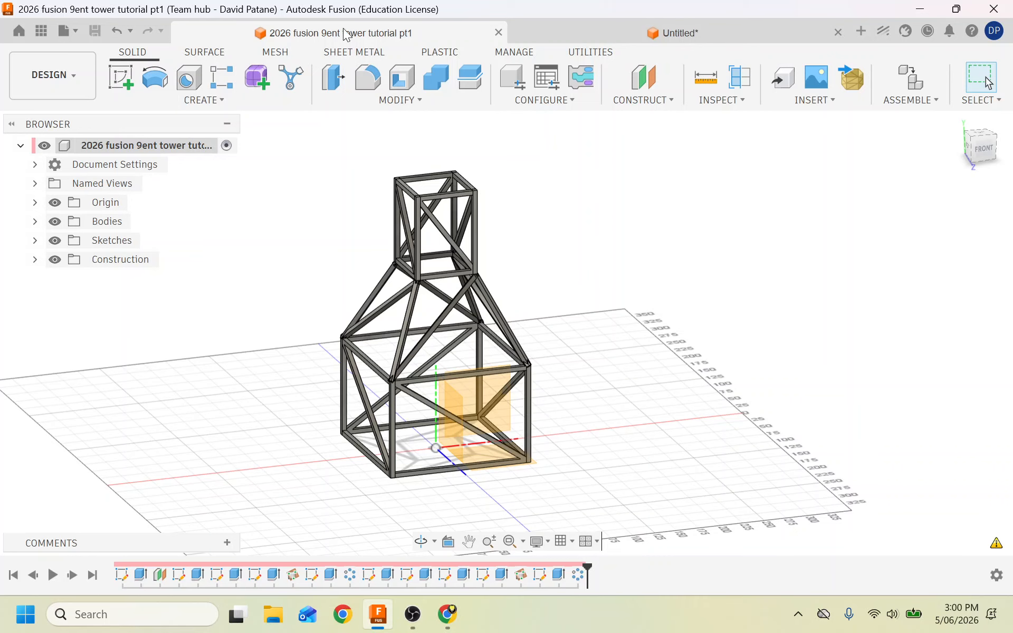
pyautogui.click(56, 63)
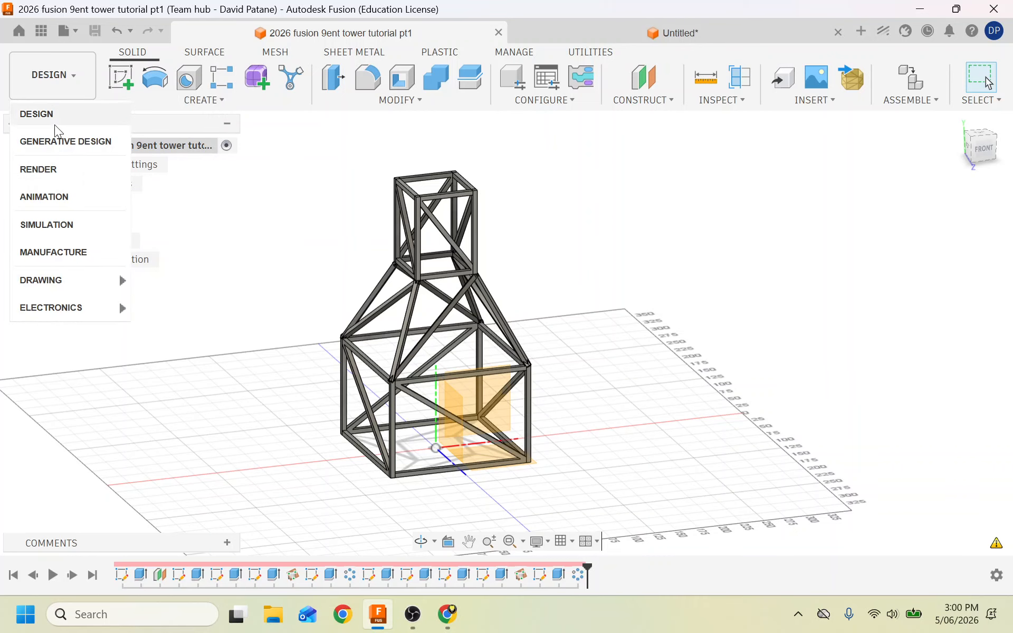
# Switch to Simulation, create a Static Stress study, and open Simplify.
pyautogui.click(52, 225)
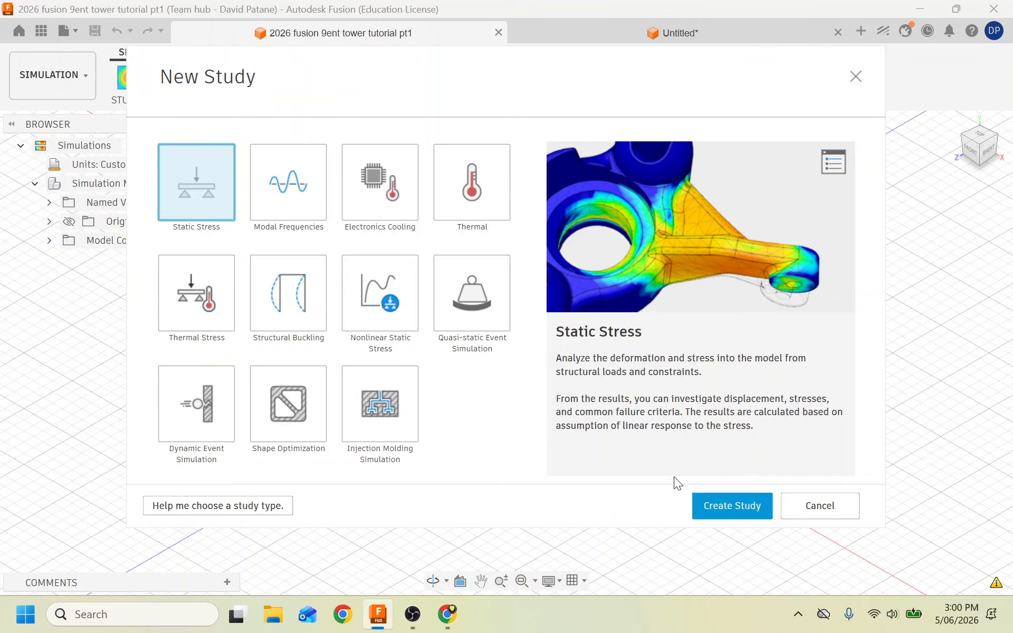
pyautogui.click(707, 509)
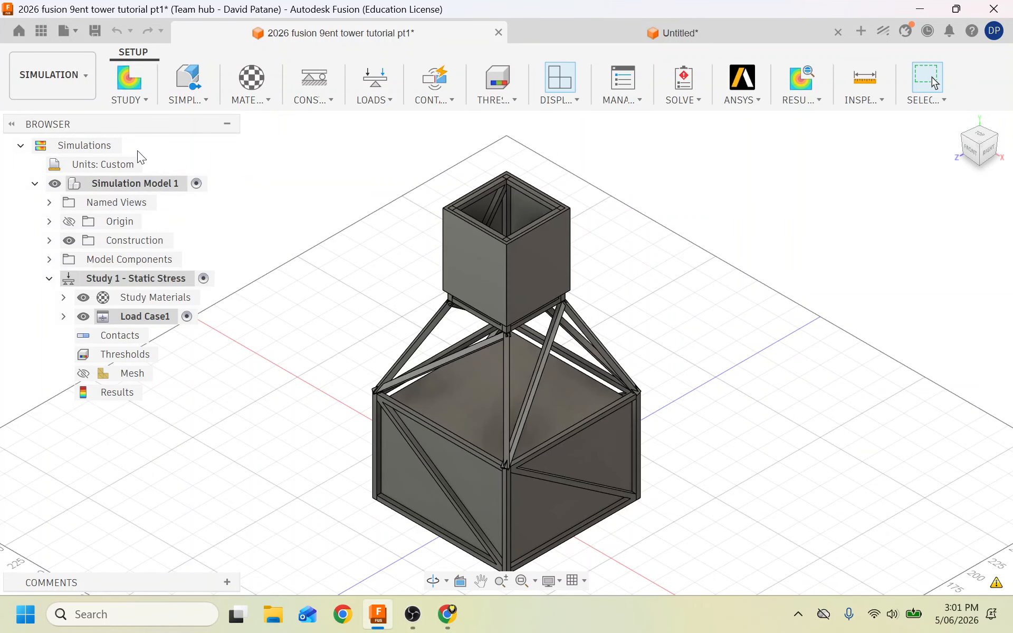
pyautogui.click(200, 80)
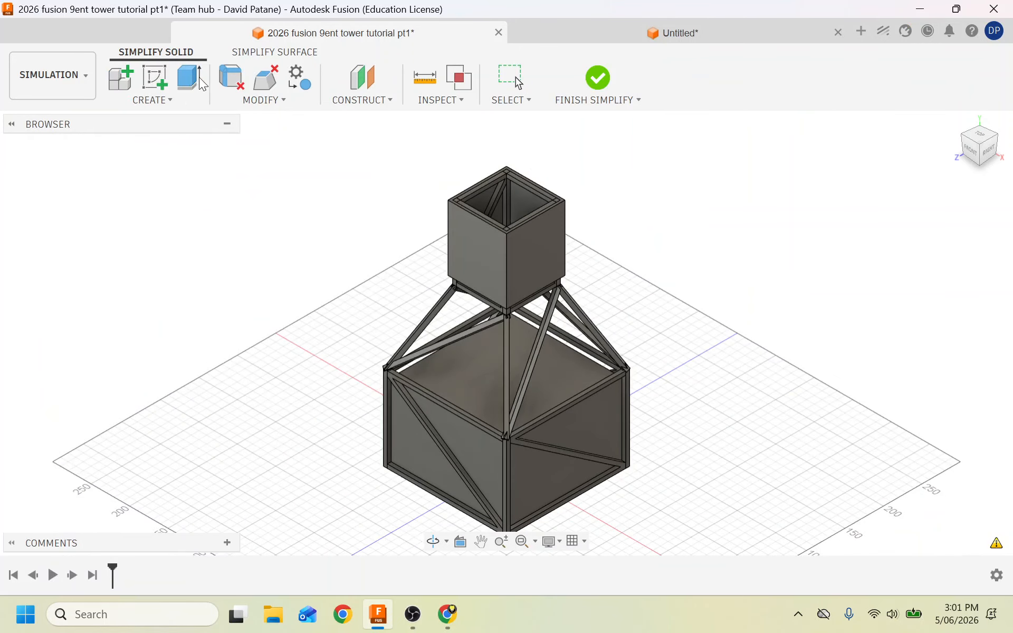
# Remove the lower and upper box bodies from the simulation model and finish simplifying.
pyautogui.click(50, 240)
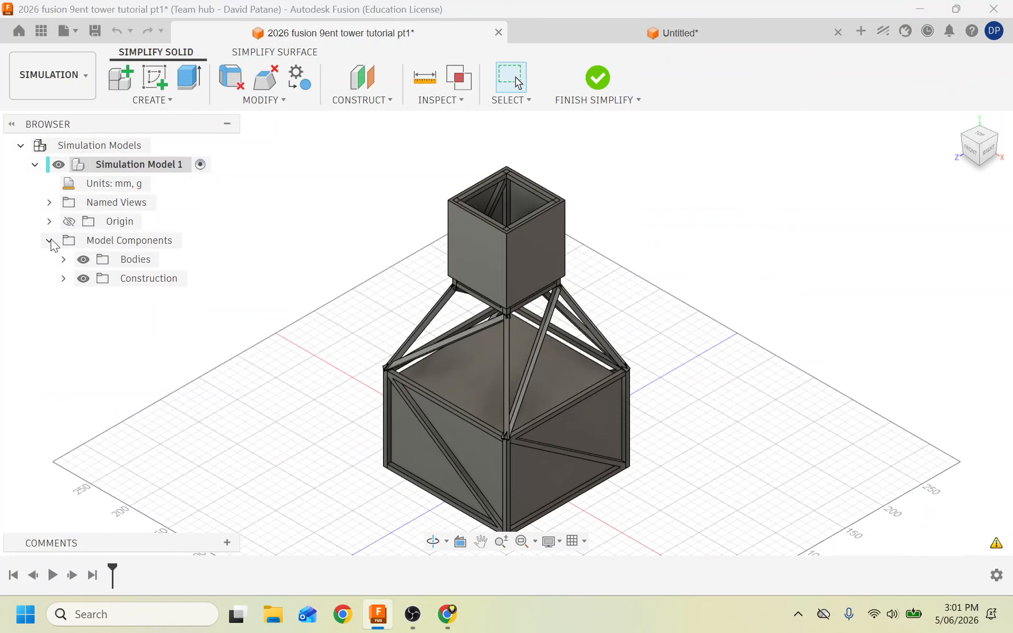
pyautogui.click(63, 259)
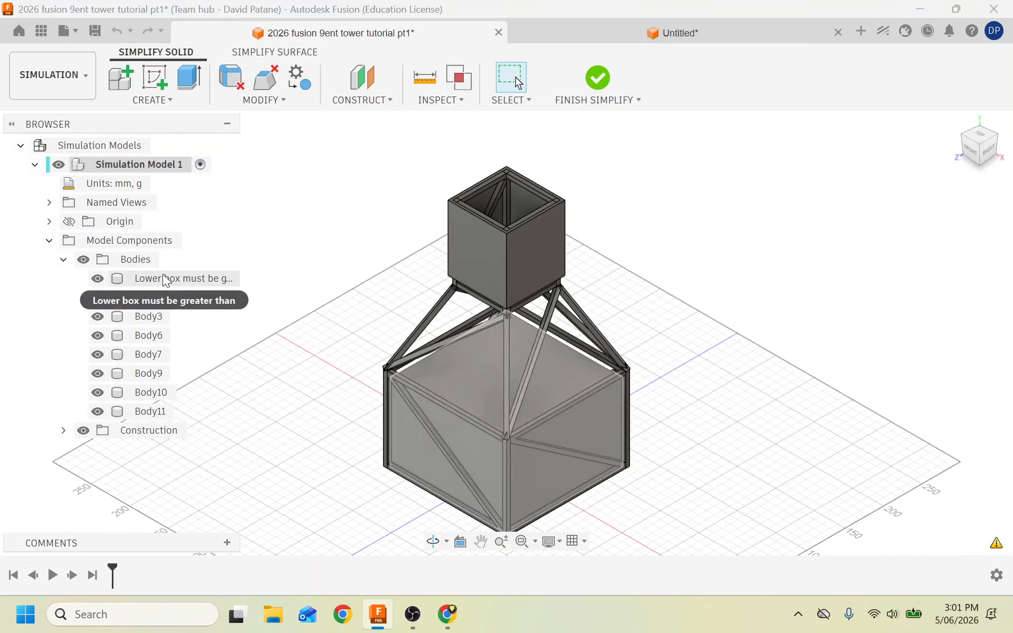
pyautogui.rightClick(164, 280)
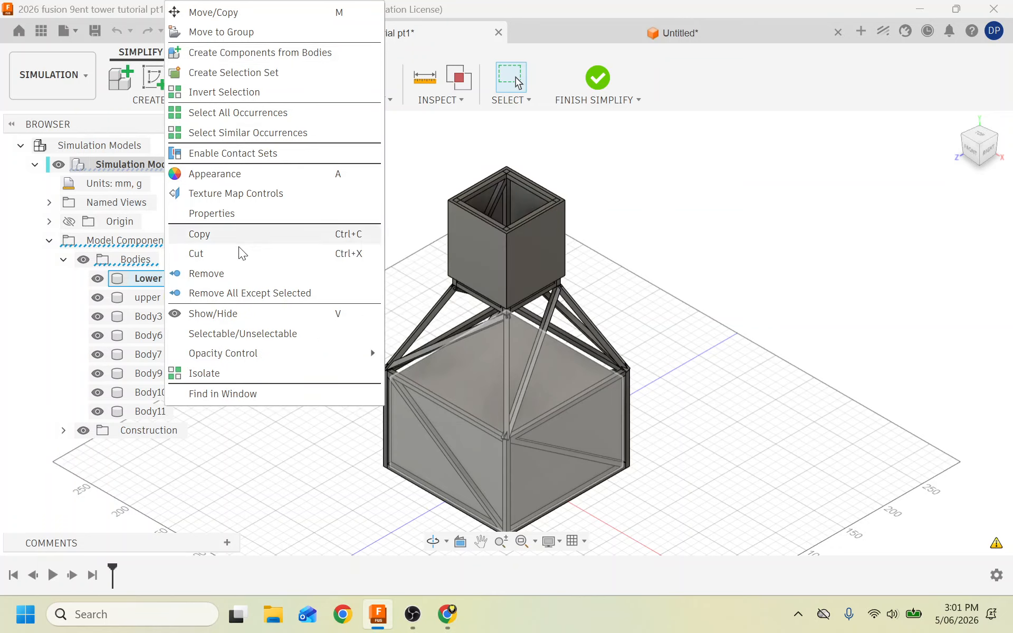
pyautogui.click(221, 272)
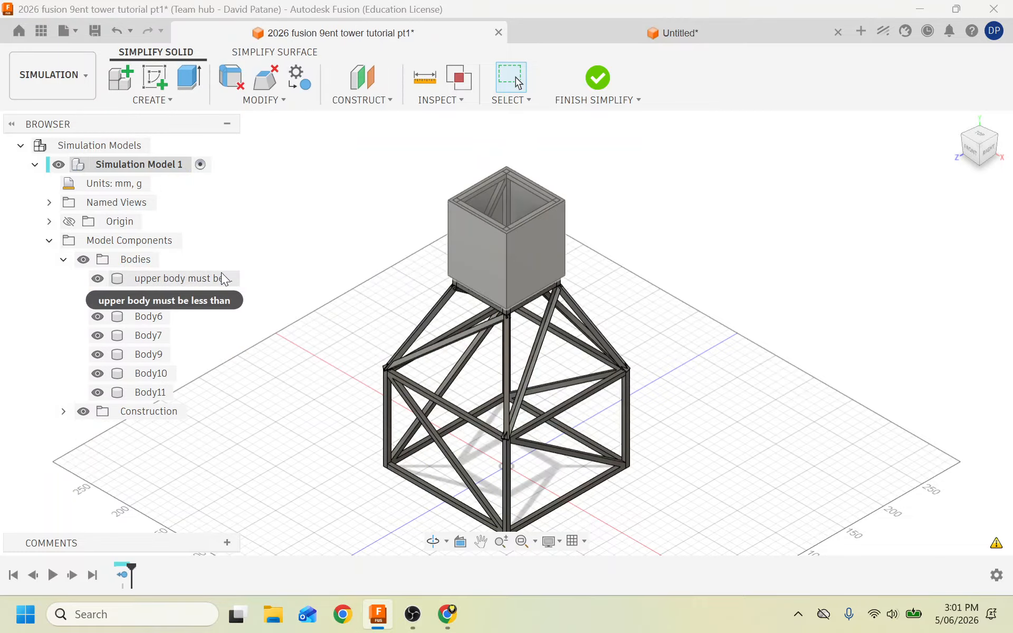
pyautogui.rightClick(164, 280)
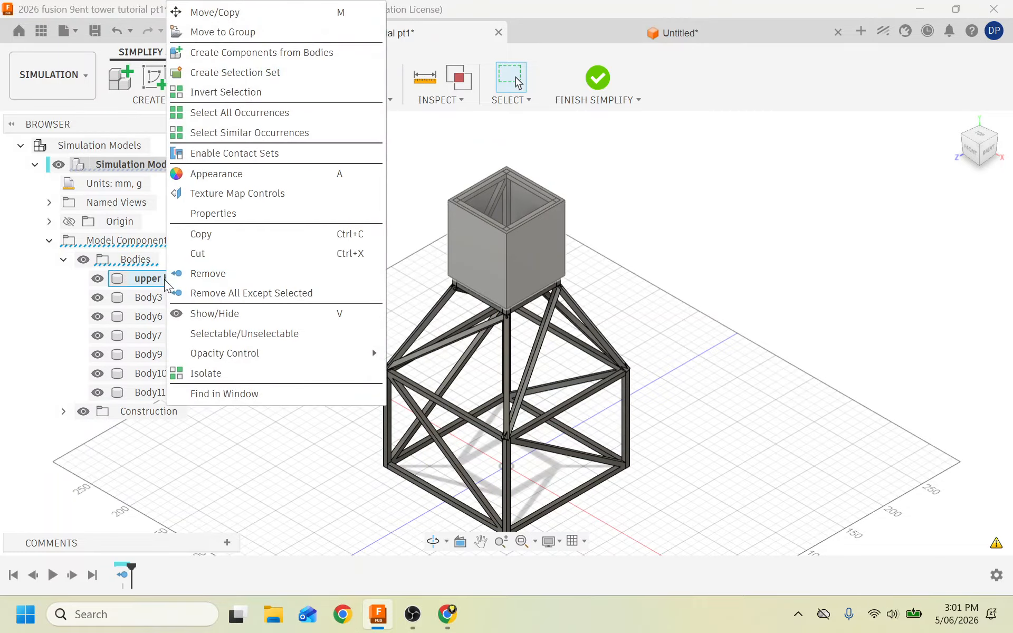
pyautogui.click(214, 273)
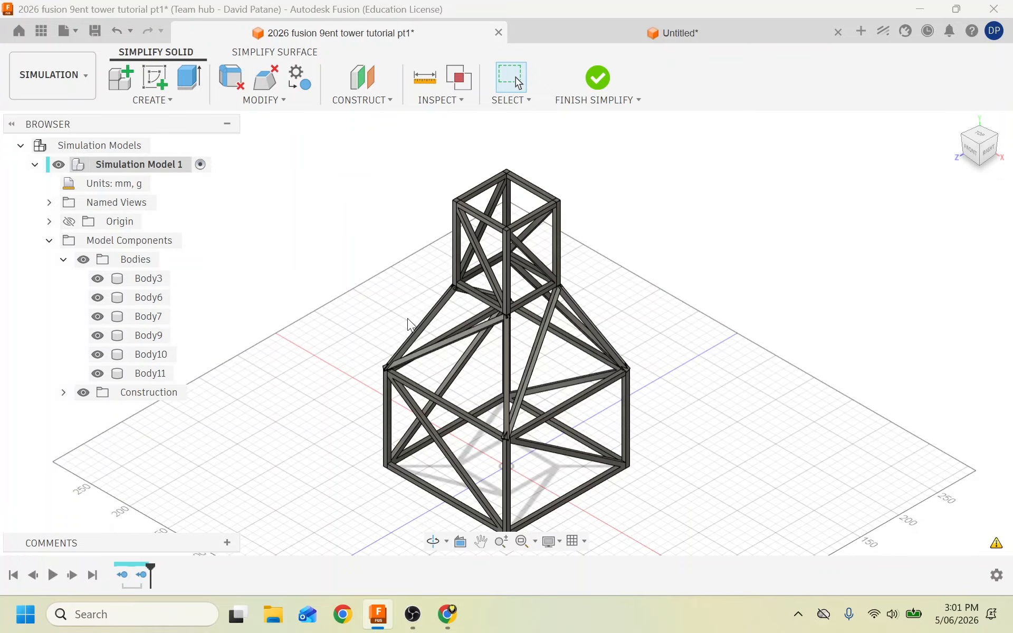
pyautogui.click(600, 80)
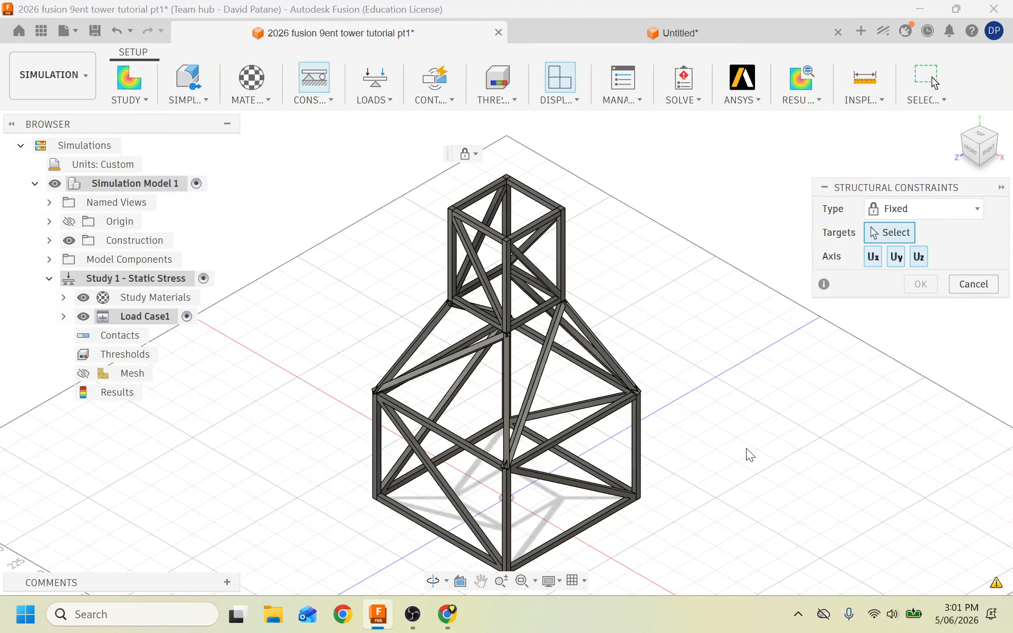
pyautogui.scroll(5, 734, 512)
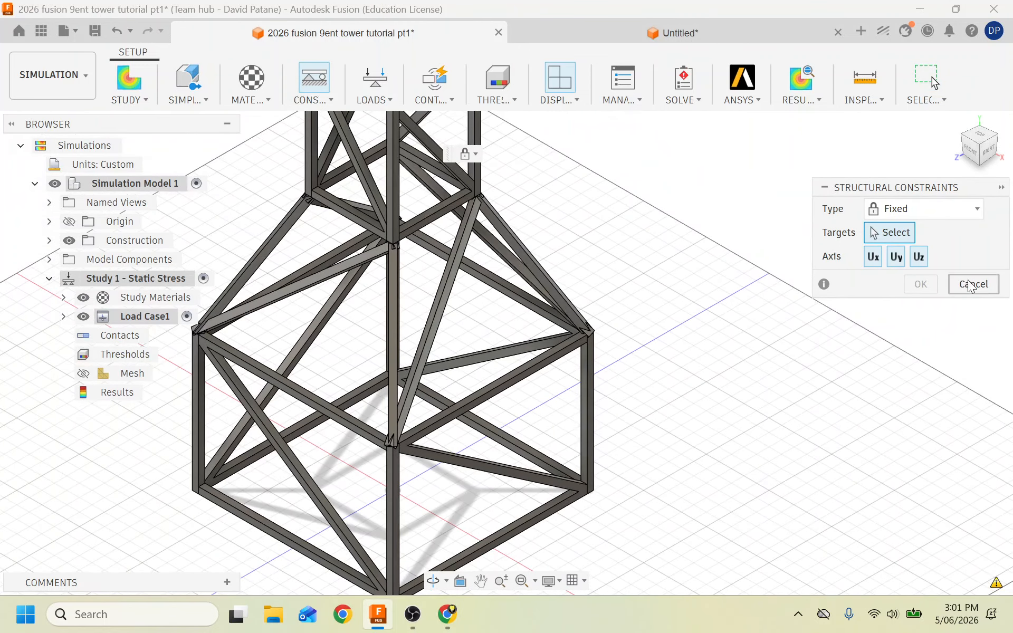
pyautogui.click(971, 154)
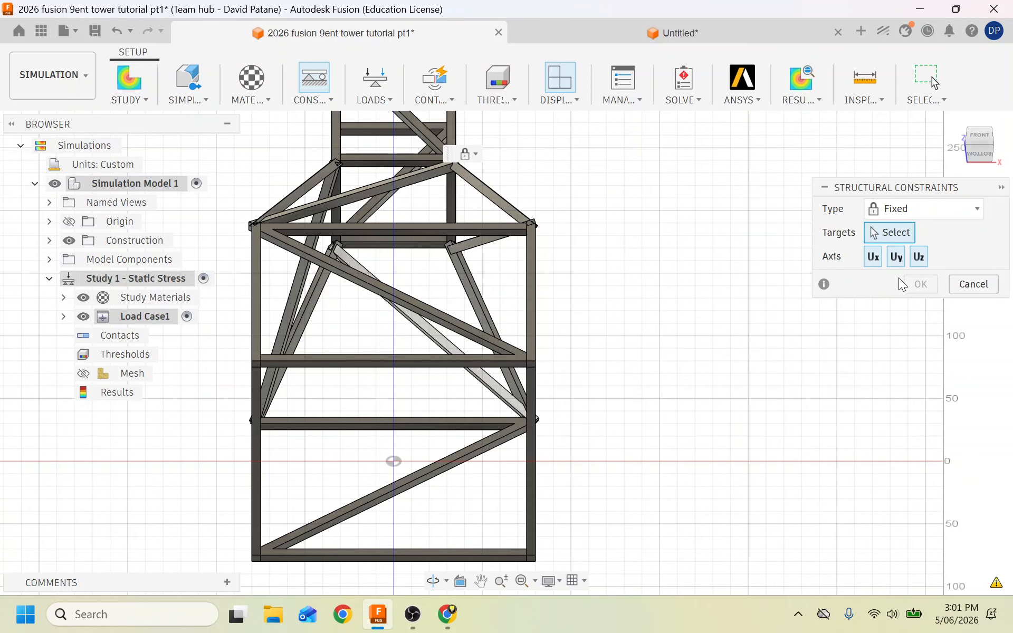
pyautogui.scroll(3, 533, 438)
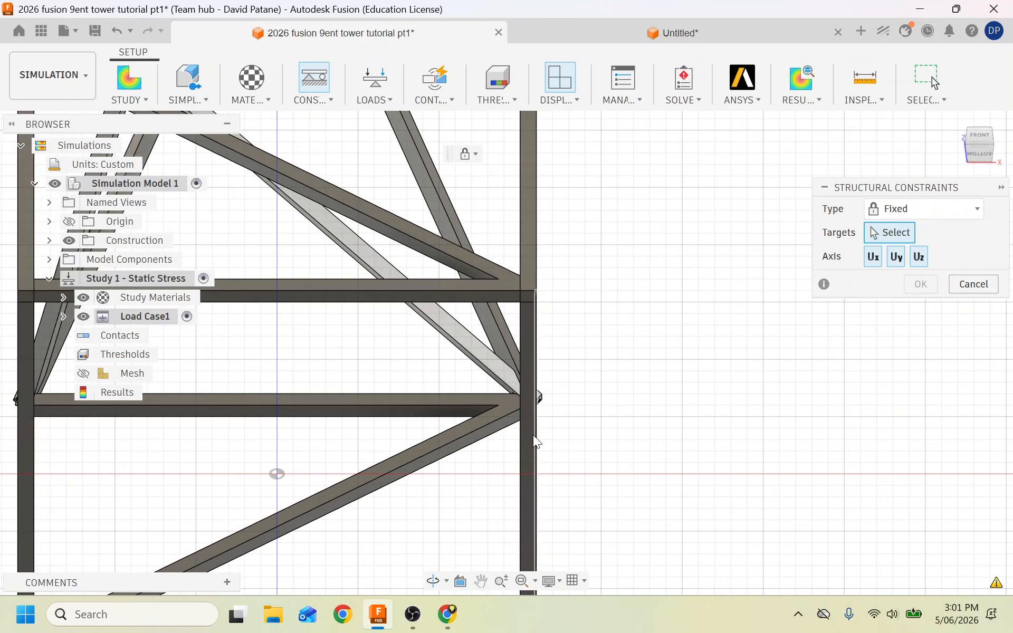
pyautogui.click(528, 359)
pyautogui.click(492, 296)
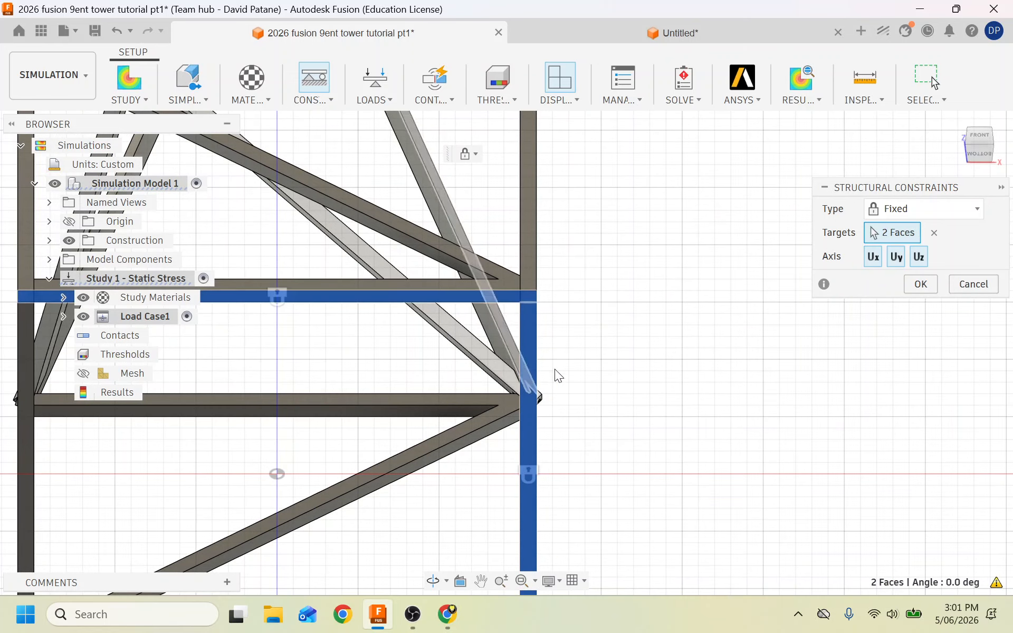
pyautogui.scroll(-4, 555, 369)
pyautogui.scroll(3, 502, 511)
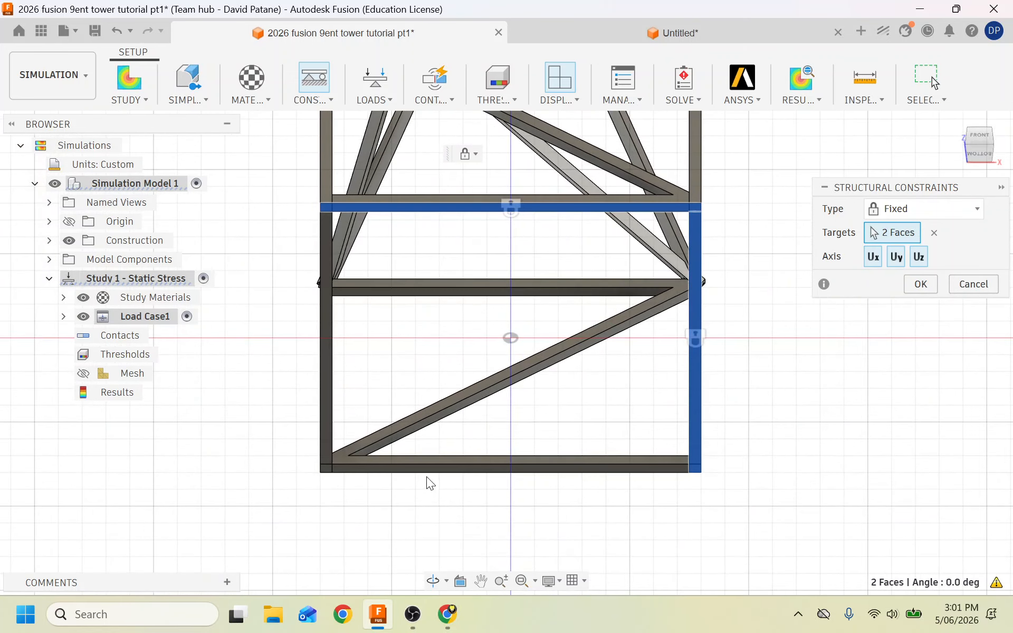
pyautogui.click(426, 470)
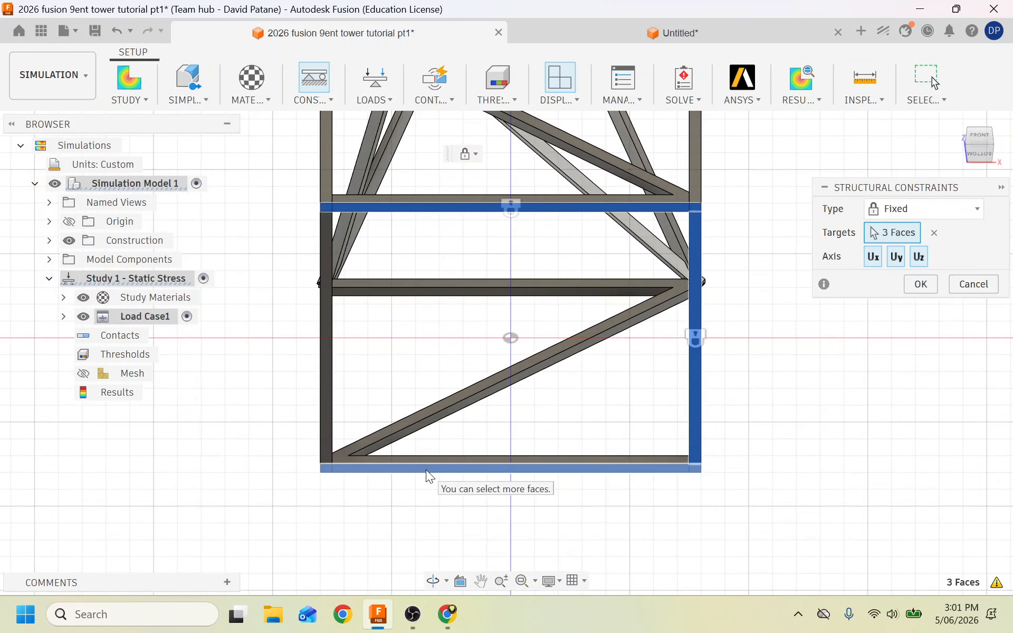
pyautogui.click(327, 407)
pyautogui.click(48, 241)
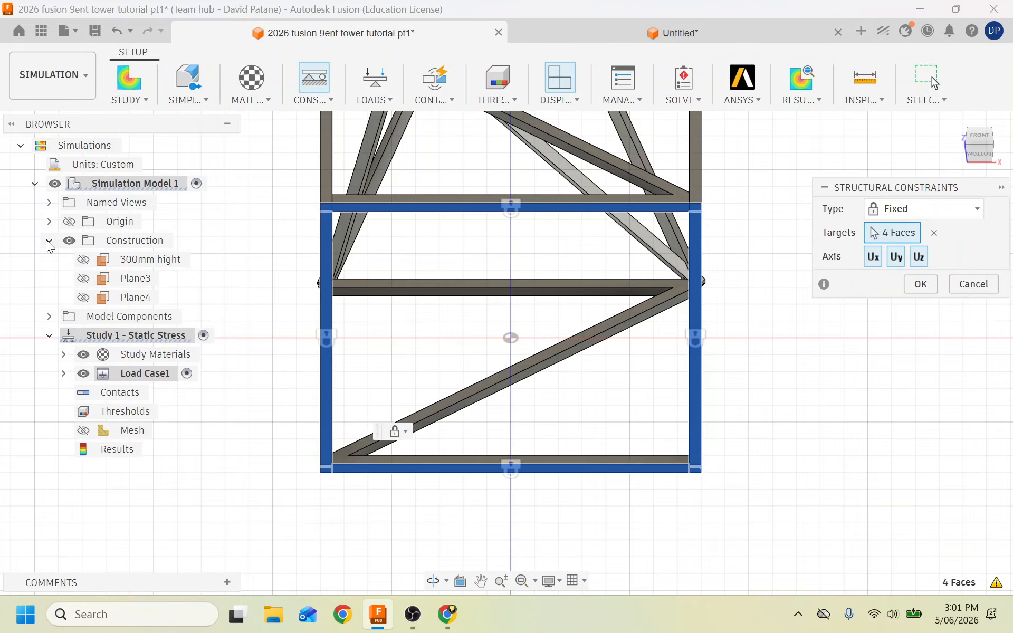
pyautogui.click(50, 221)
pyautogui.click(50, 221)
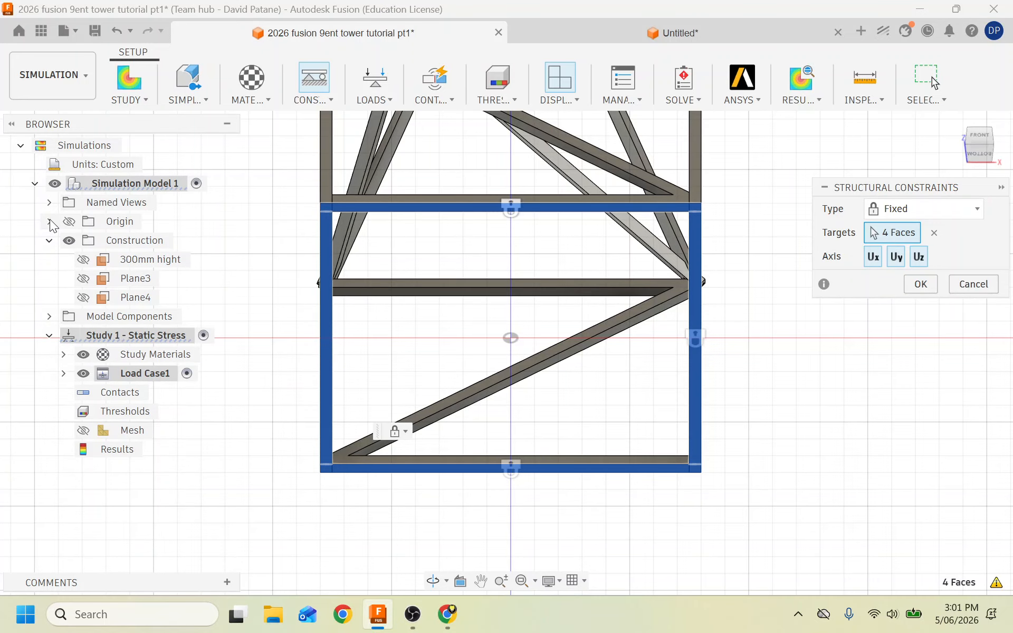
pyautogui.click(49, 317)
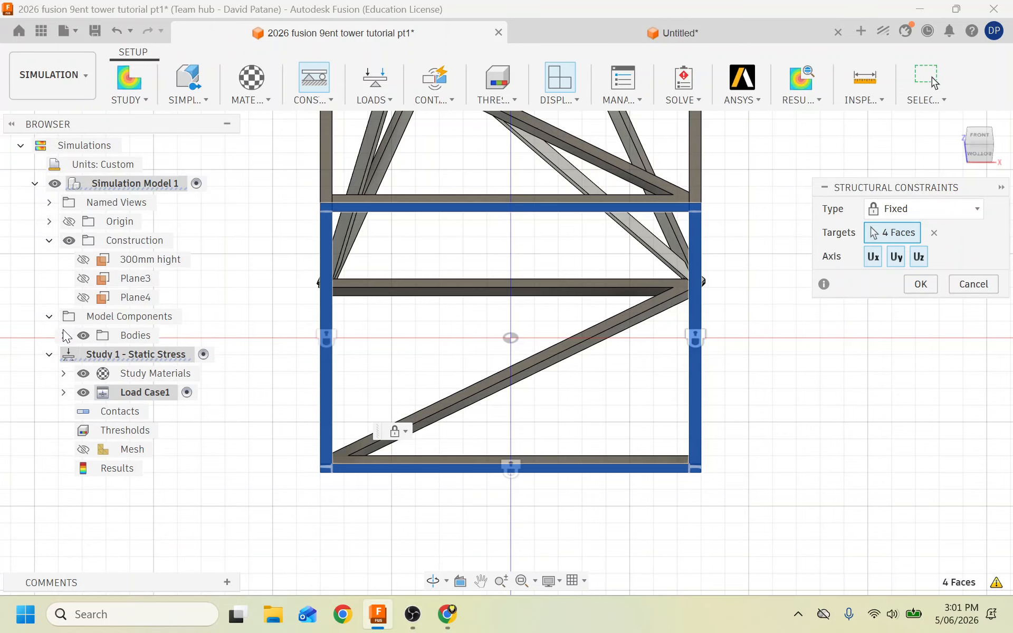
pyautogui.click(64, 335)
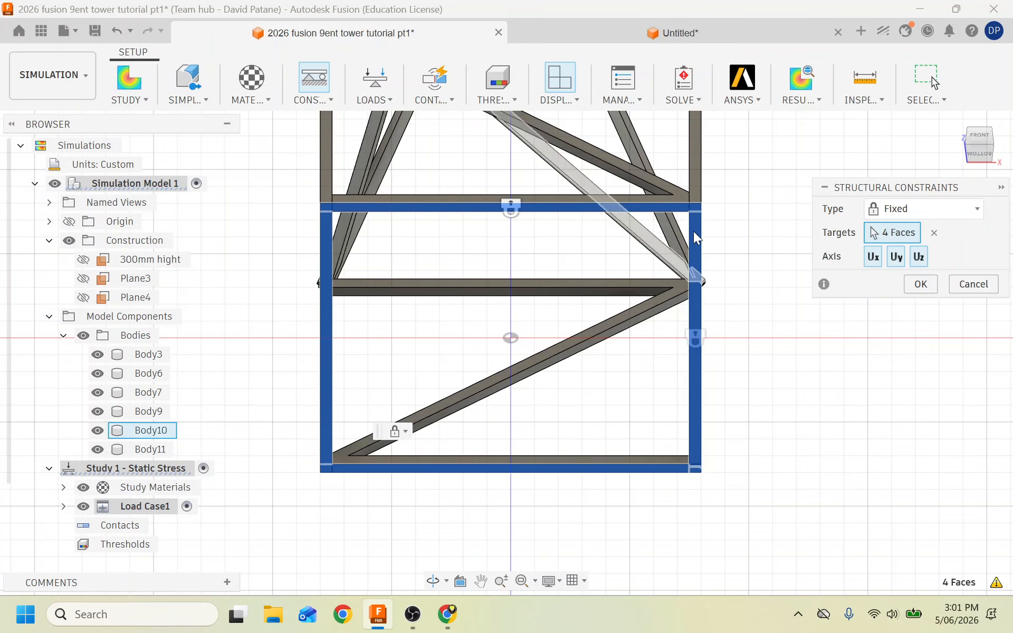
pyautogui.click(974, 285)
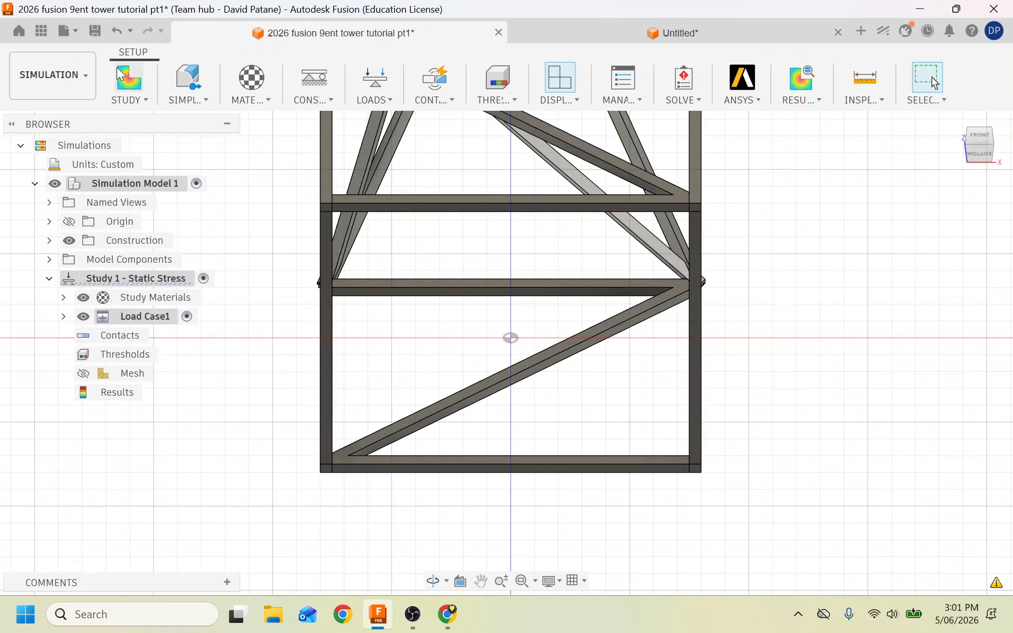
# Return to the Design workspace and window-select all six tower bar bodies.
pyautogui.click(37, 90)
pyautogui.click(45, 121)
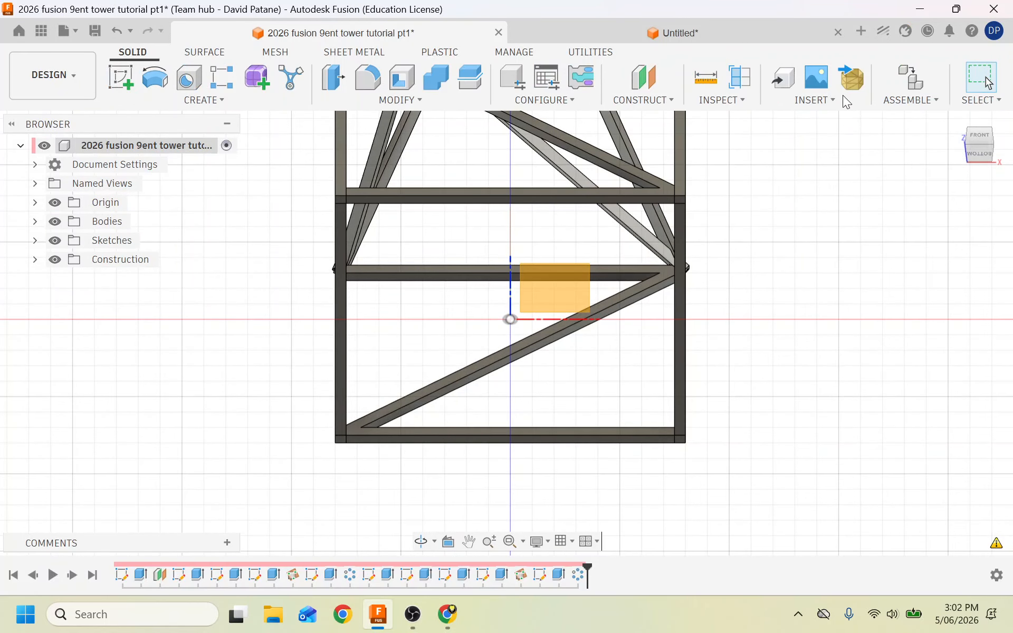
pyautogui.click(961, 123)
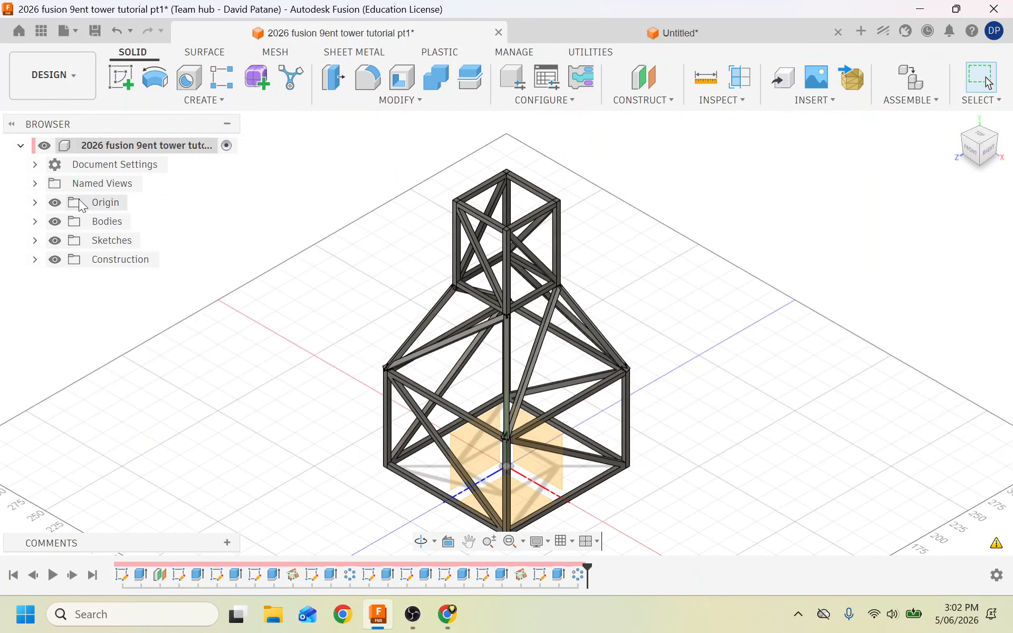
pyautogui.click(35, 221)
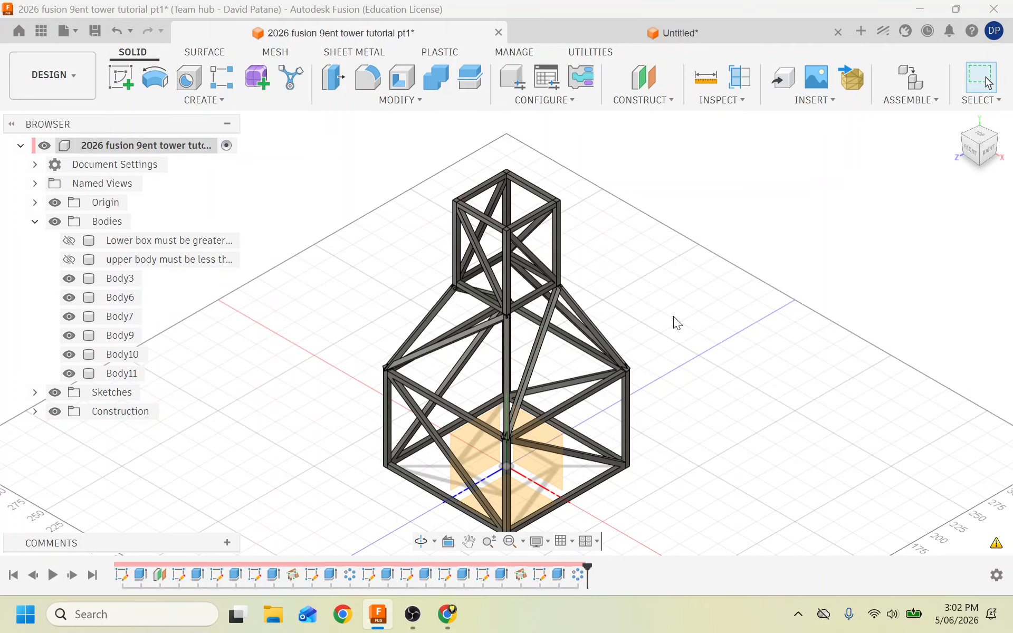
pyautogui.scroll(-2, 673, 316)
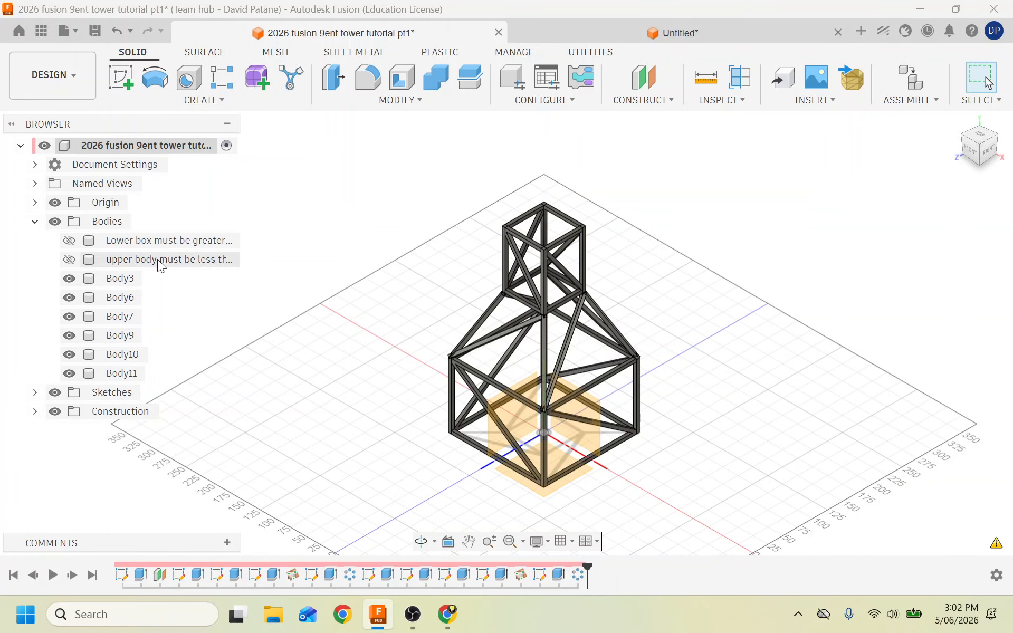
pyautogui.scroll(-2, 318, 312)
pyautogui.moveTo(318, 192); pyautogui.dragTo(597, 471)
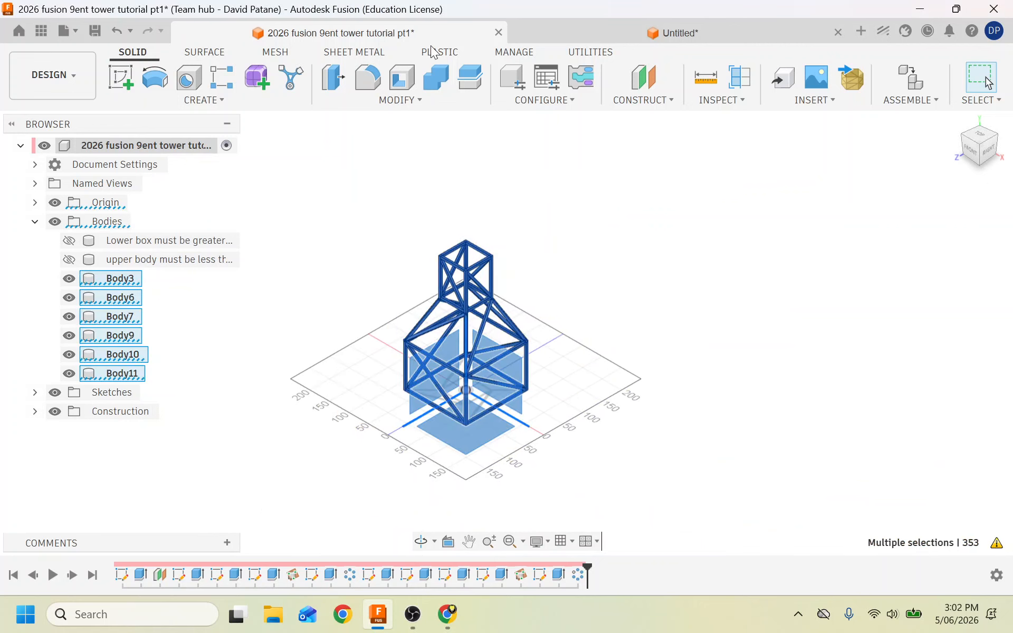
# Join the six bodies into the single Body9 and save the design.
pyautogui.click(441, 75)
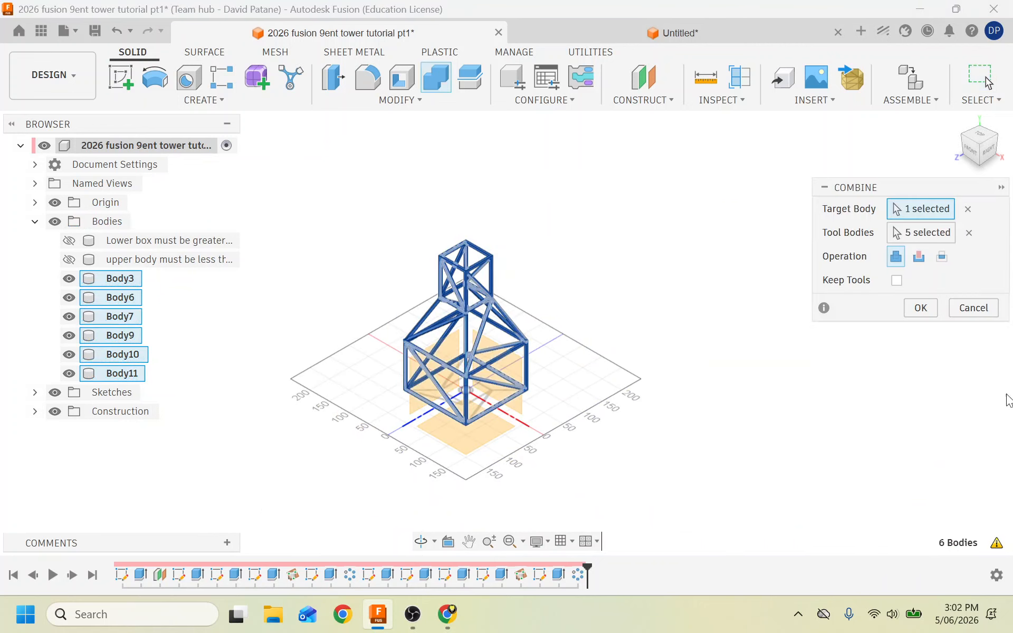
pyautogui.click(917, 303)
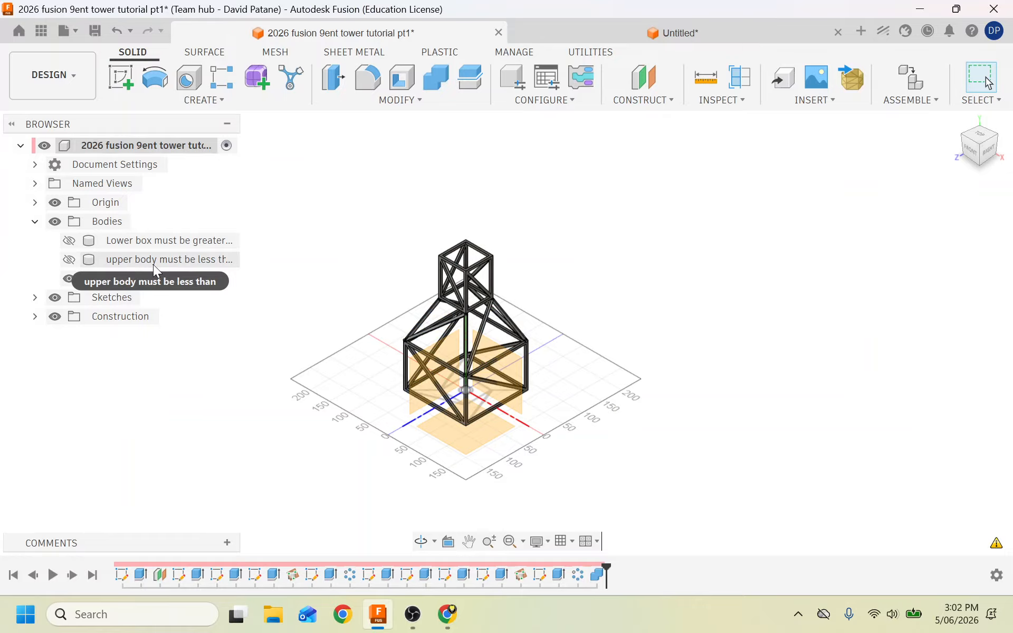
pyautogui.click(95, 31)
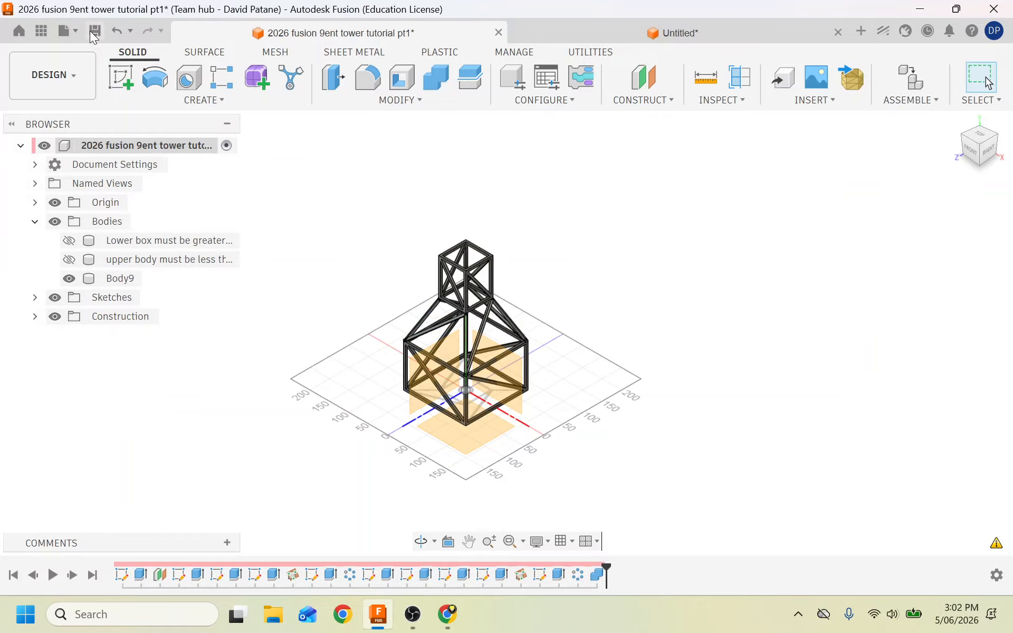
pyautogui.click(53, 79)
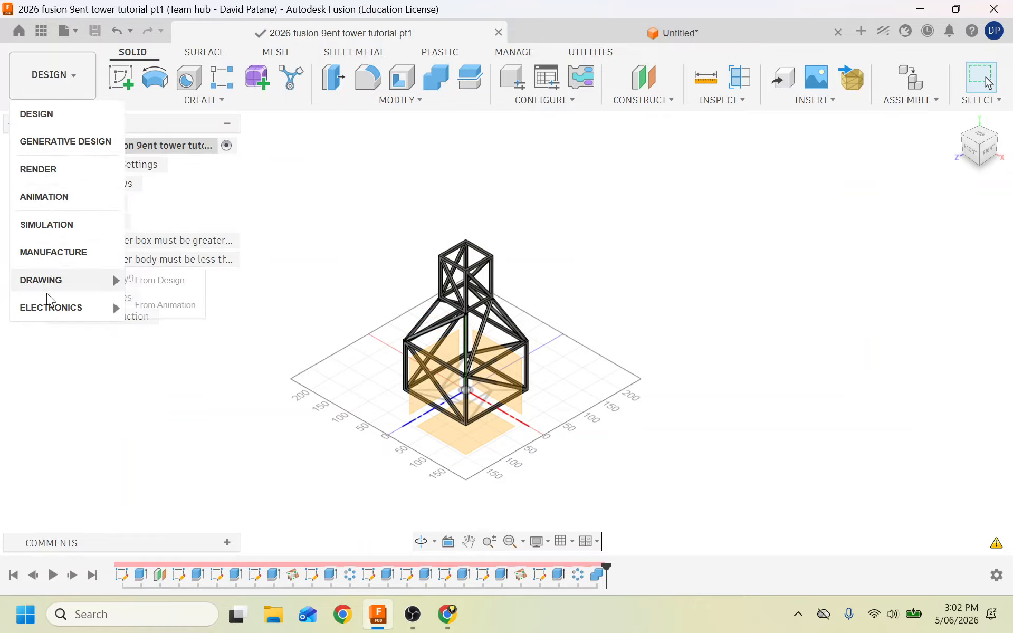
# In Simulation, apply a Fixed constraint (Ux, Uy, Uz) to the tower's 3100 mm² base face.
pyautogui.click(46, 224)
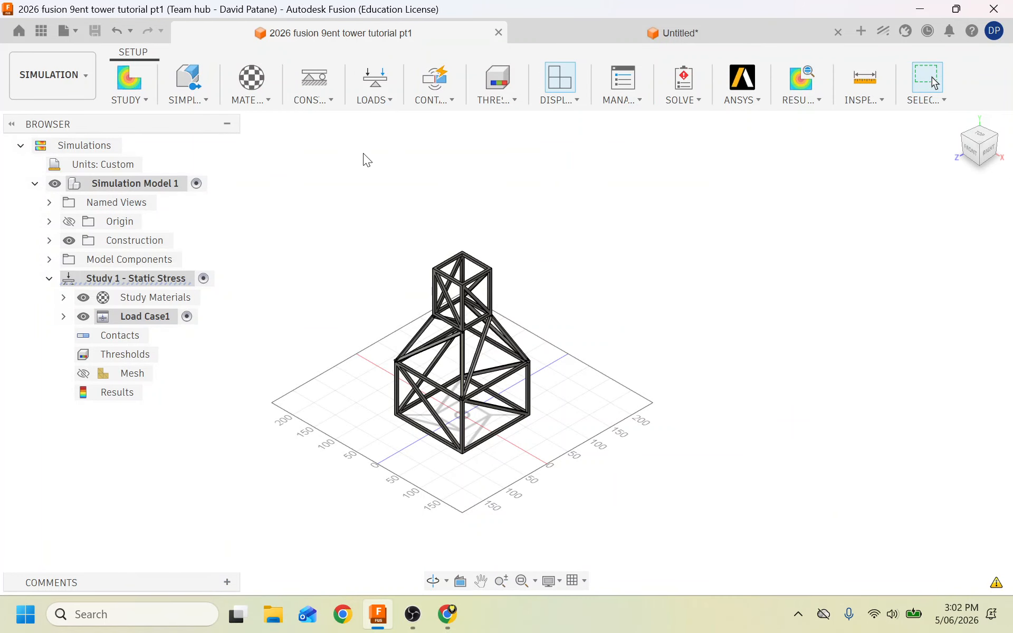
pyautogui.scroll(3, 297, 391)
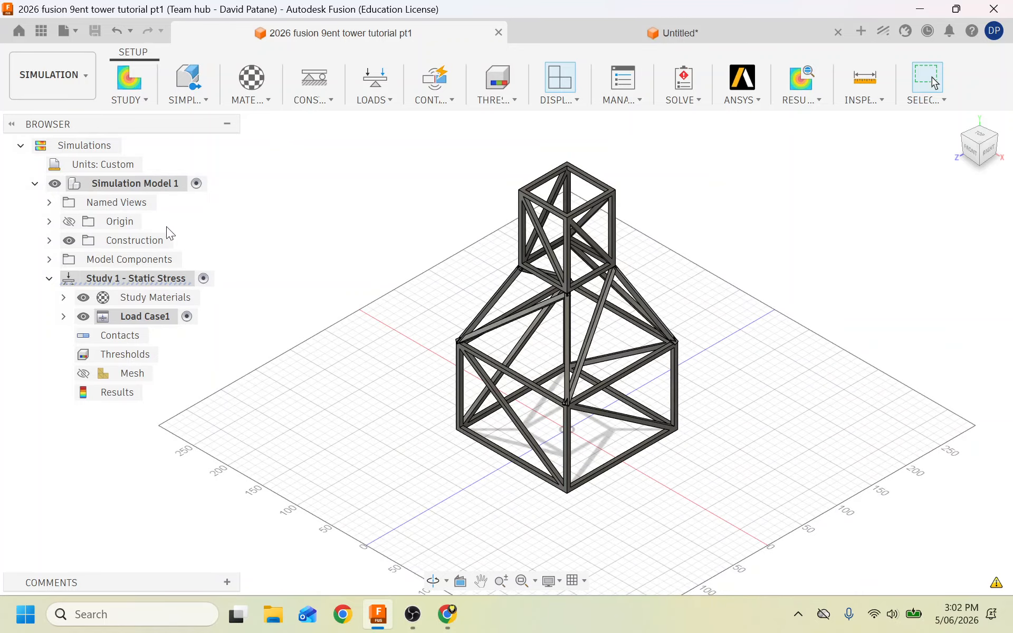
pyautogui.scroll(2, 428, 299)
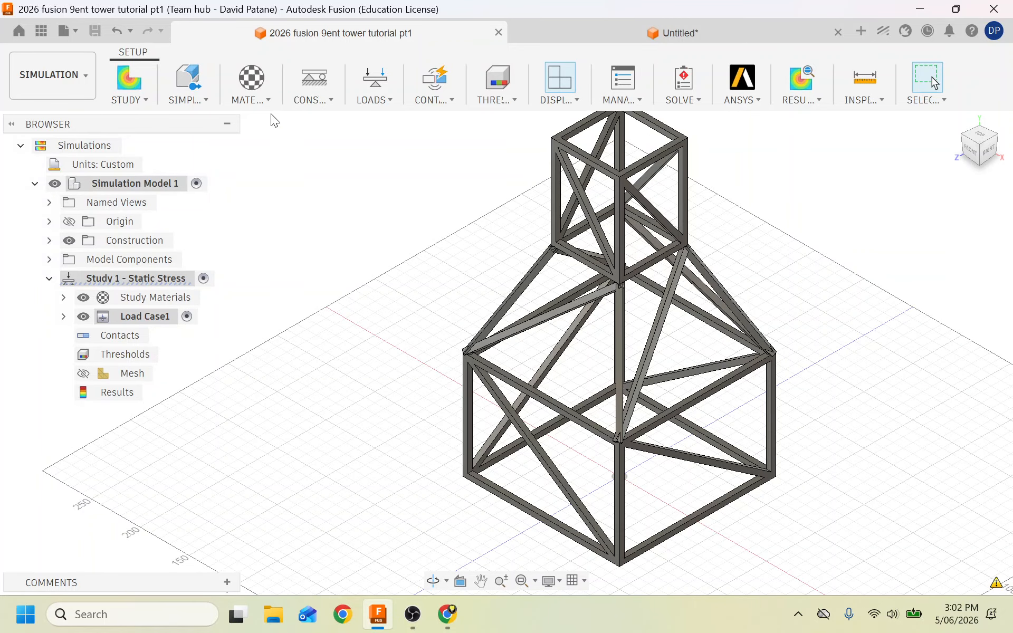
pyautogui.click(315, 78)
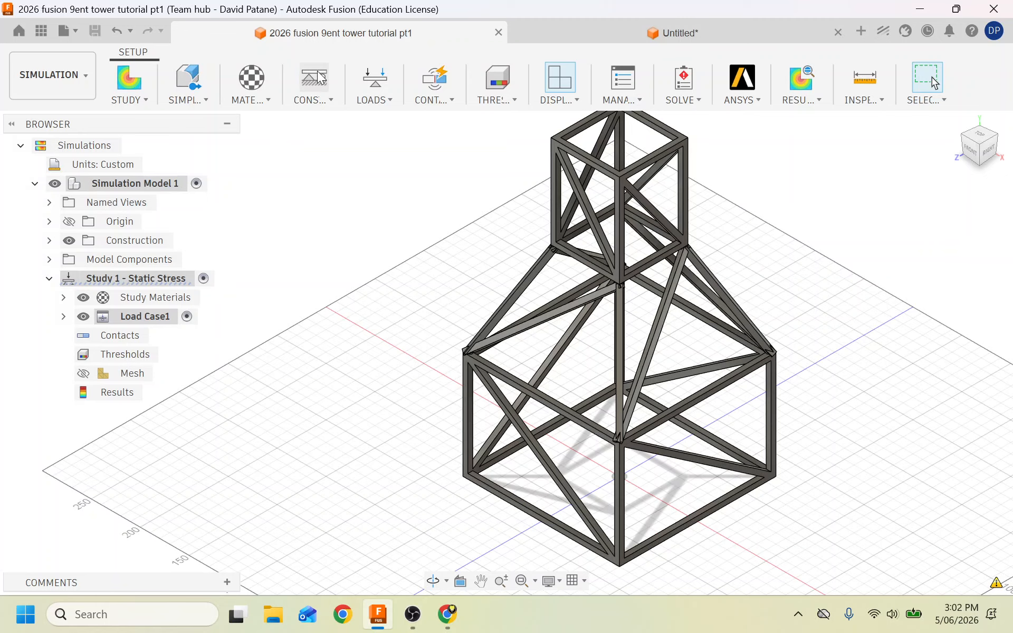
pyautogui.click(988, 168)
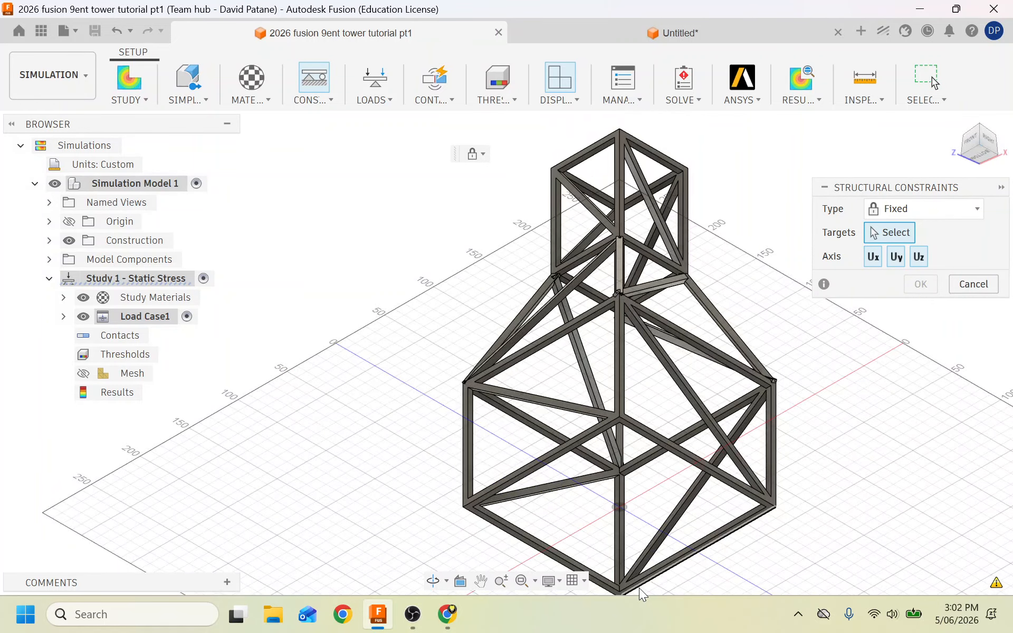
pyautogui.scroll(5, 586, 571)
pyautogui.click(455, 522)
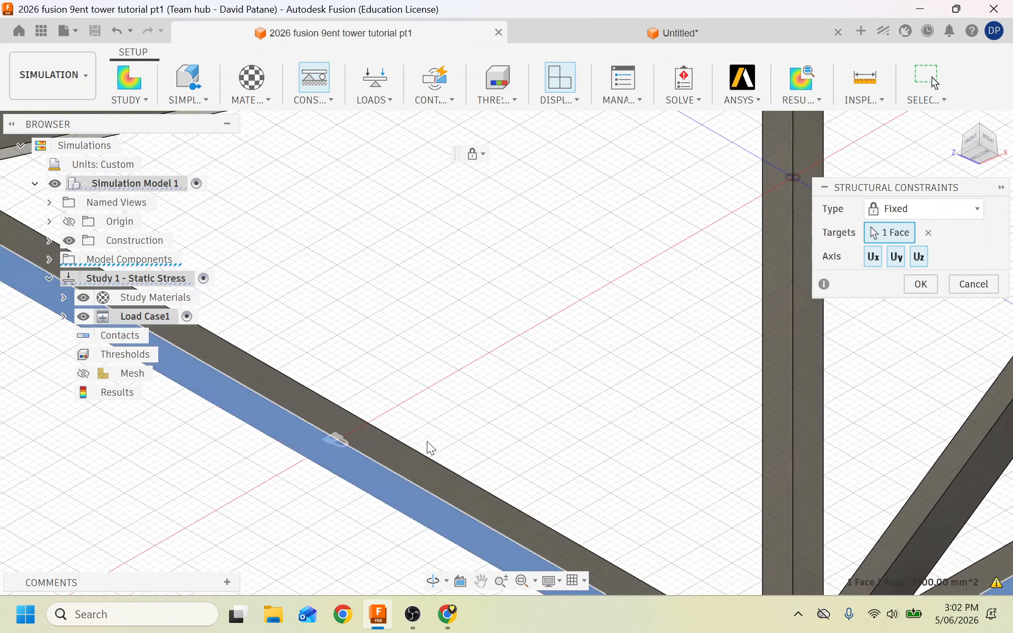
pyautogui.scroll(-2, 426, 394)
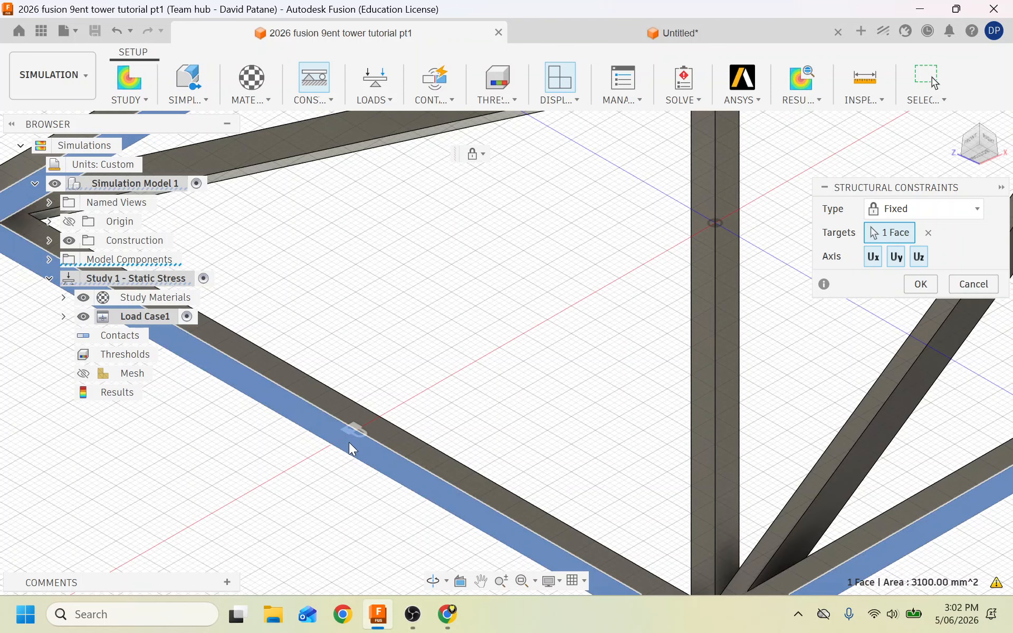
pyautogui.scroll(-5, 349, 443)
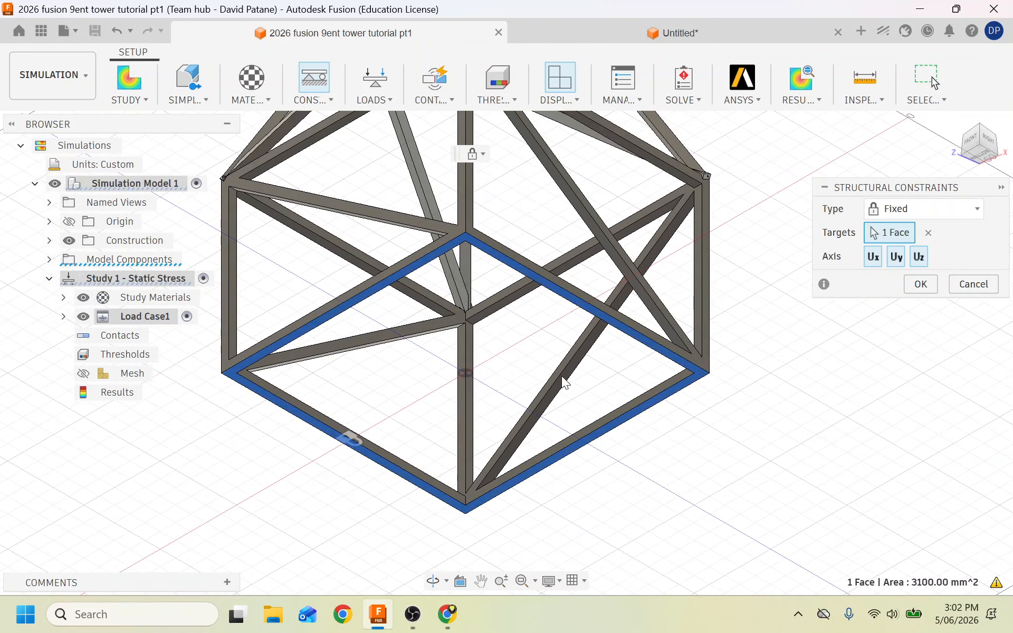
pyautogui.click(920, 285)
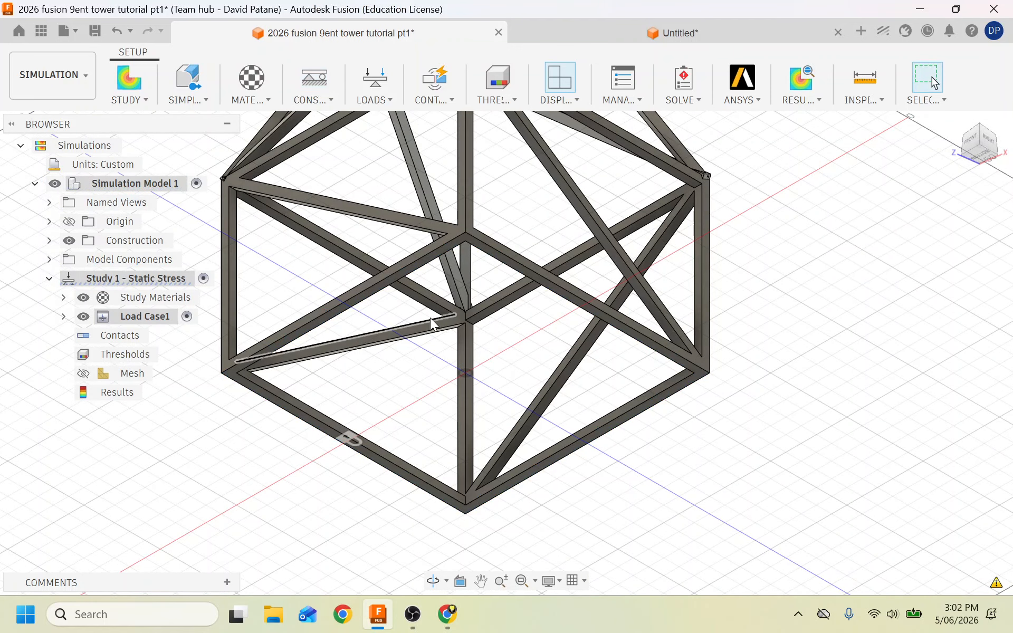
pyautogui.scroll(-3, 429, 317)
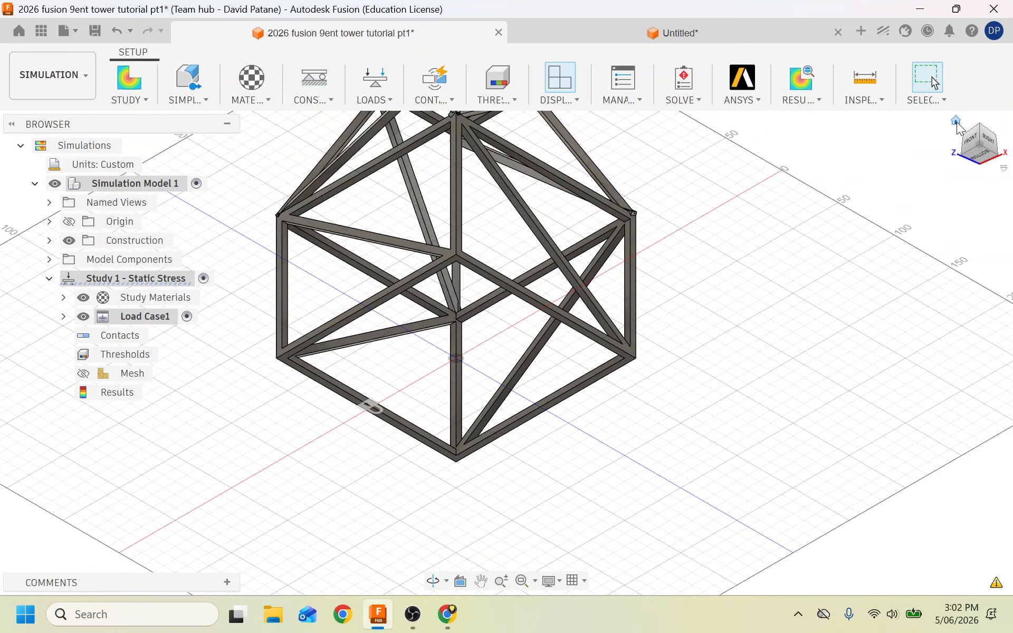
pyautogui.click(957, 121)
pyautogui.scroll(4, 670, 214)
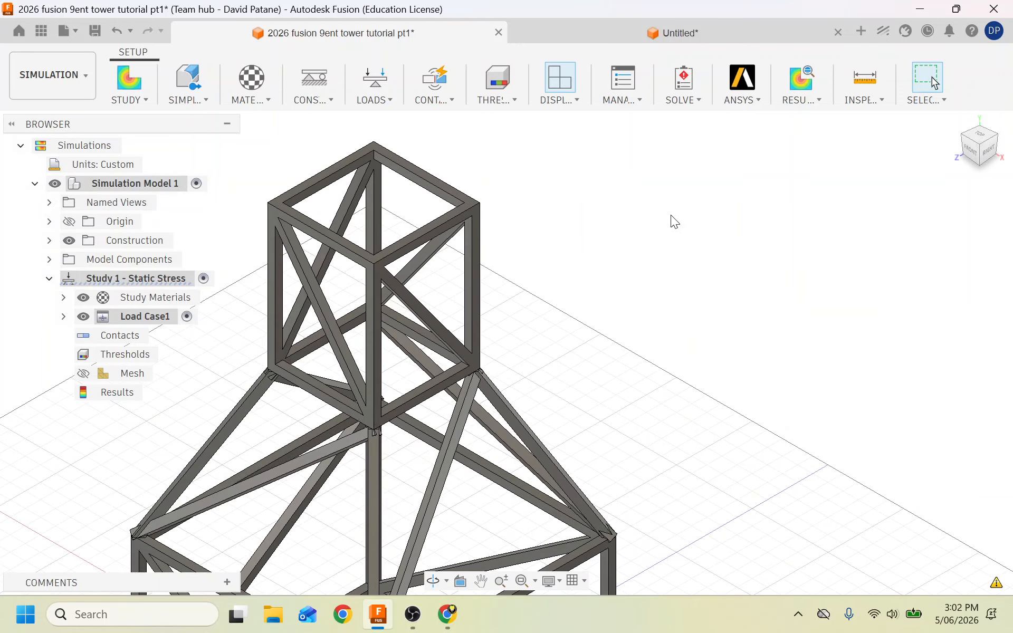
# Apply a 100 N structural force to the tower's top face, then expand Load Case1 to show Force1.
pyautogui.click(379, 101)
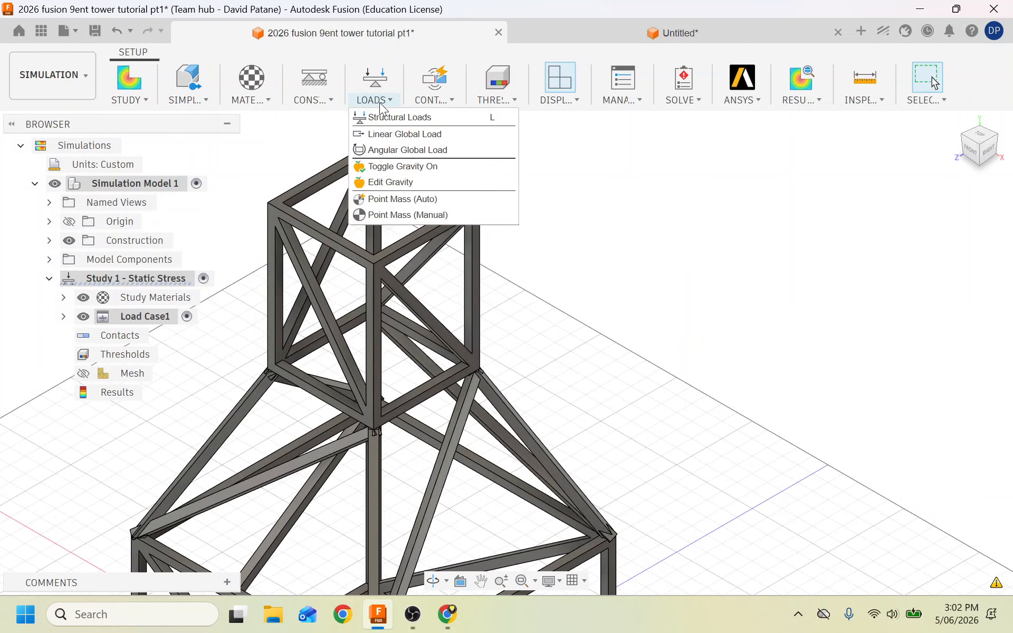
pyautogui.click(389, 119)
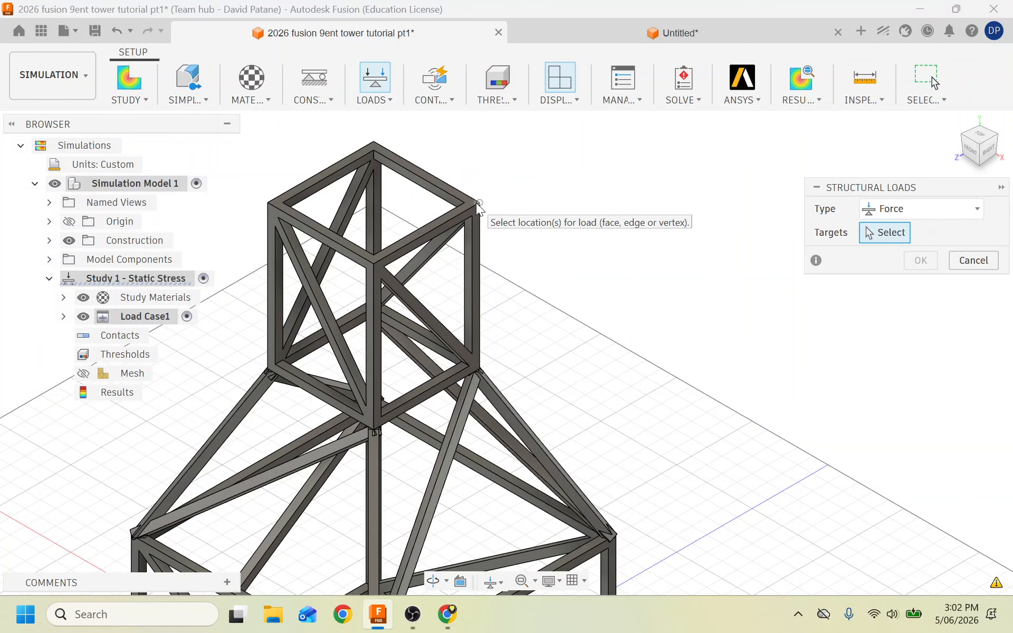
pyautogui.scroll(5, 471, 207)
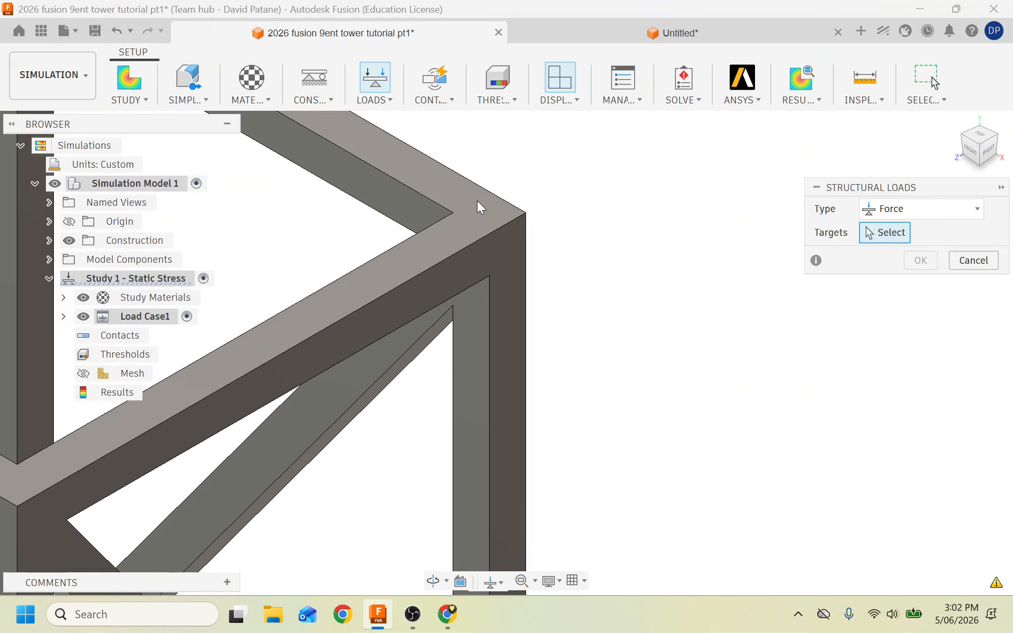
pyautogui.click(479, 201)
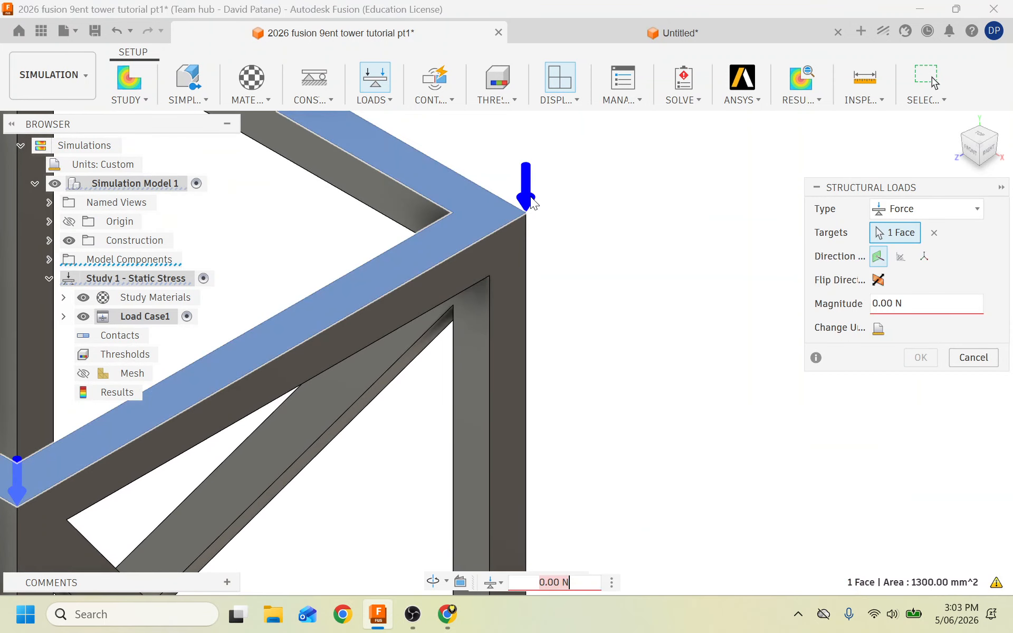
pyautogui.scroll(-5, 652, 199)
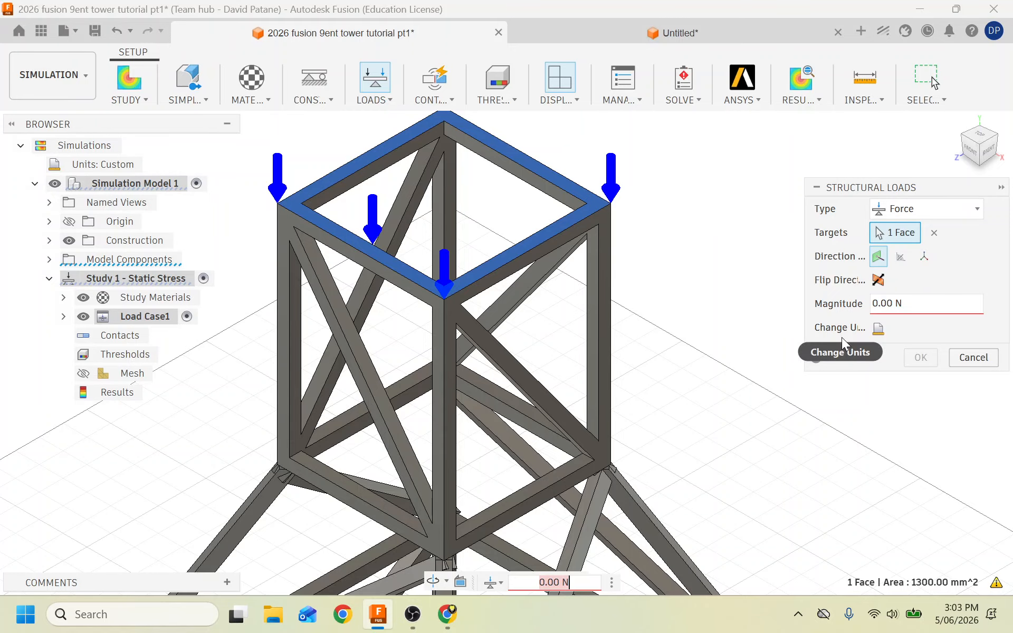
pyautogui.click(922, 313)
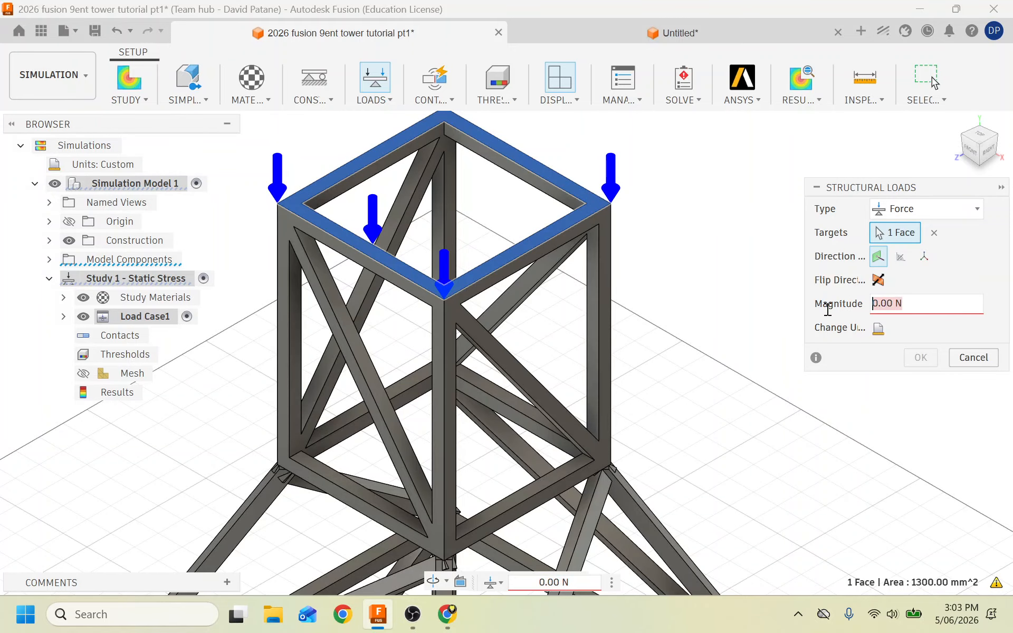
pyautogui.write('100')
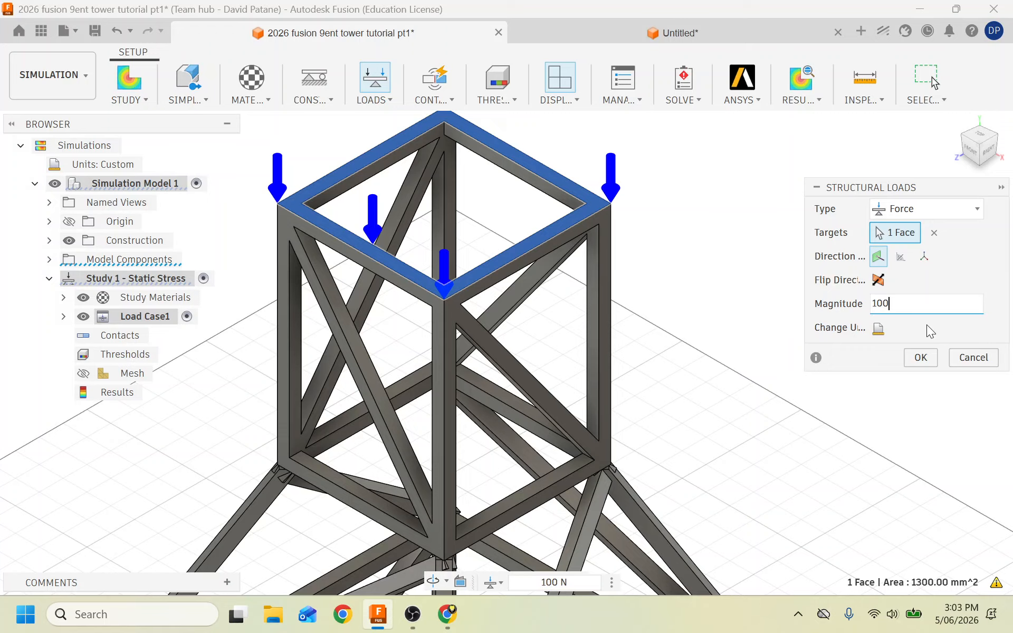
pyautogui.click(918, 365)
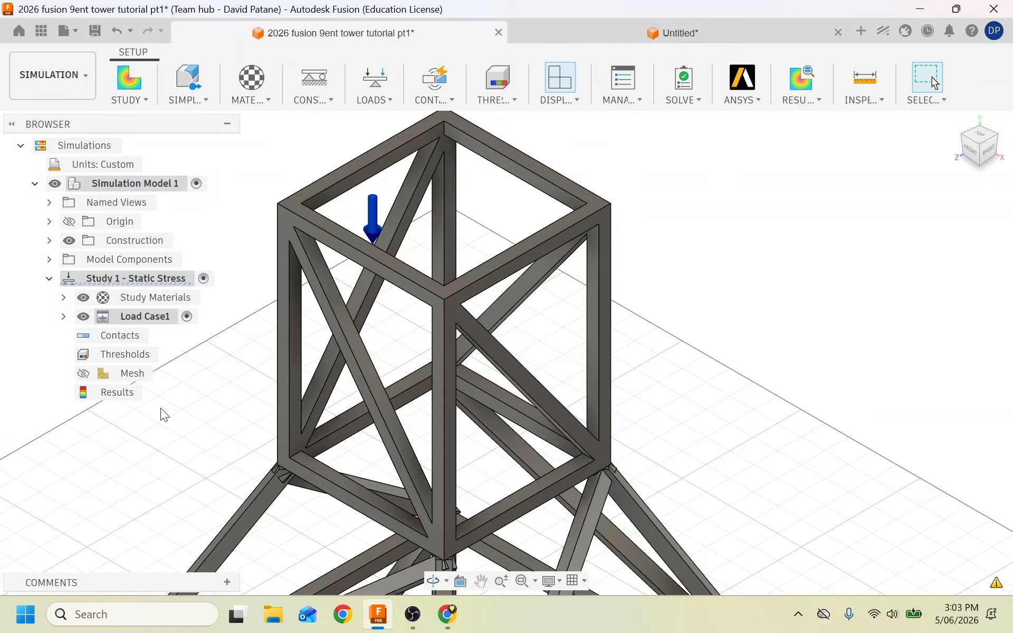
pyautogui.click(62, 317)
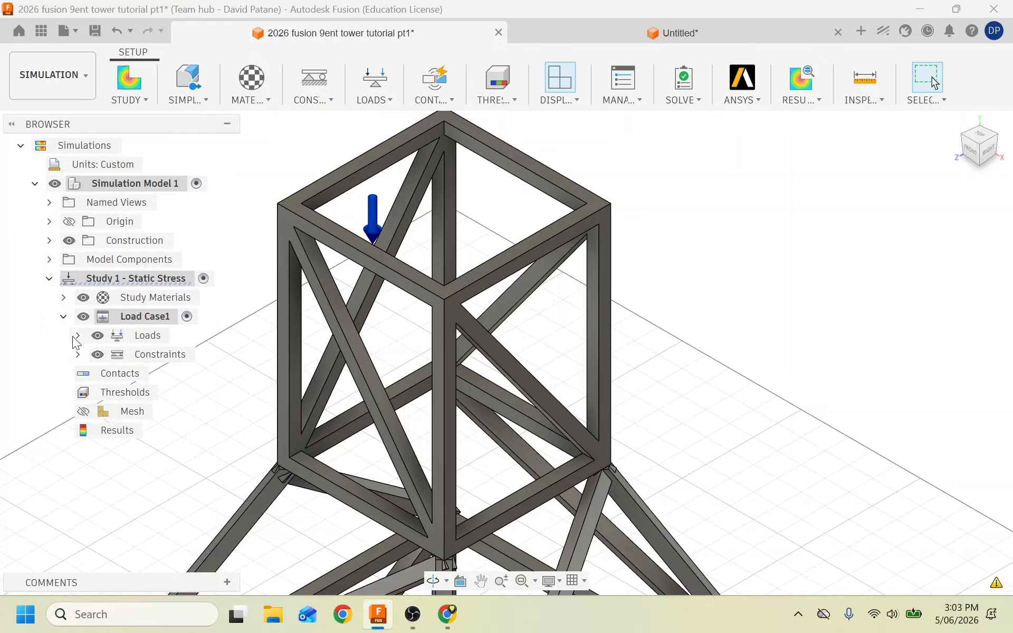
pyautogui.click(77, 336)
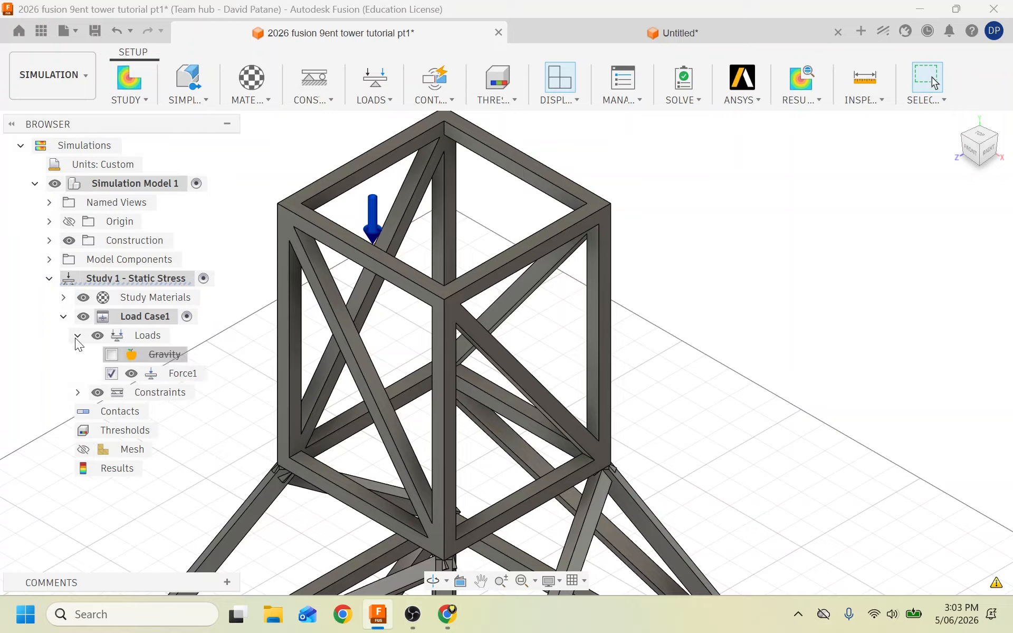
pyautogui.rightClick(177, 376)
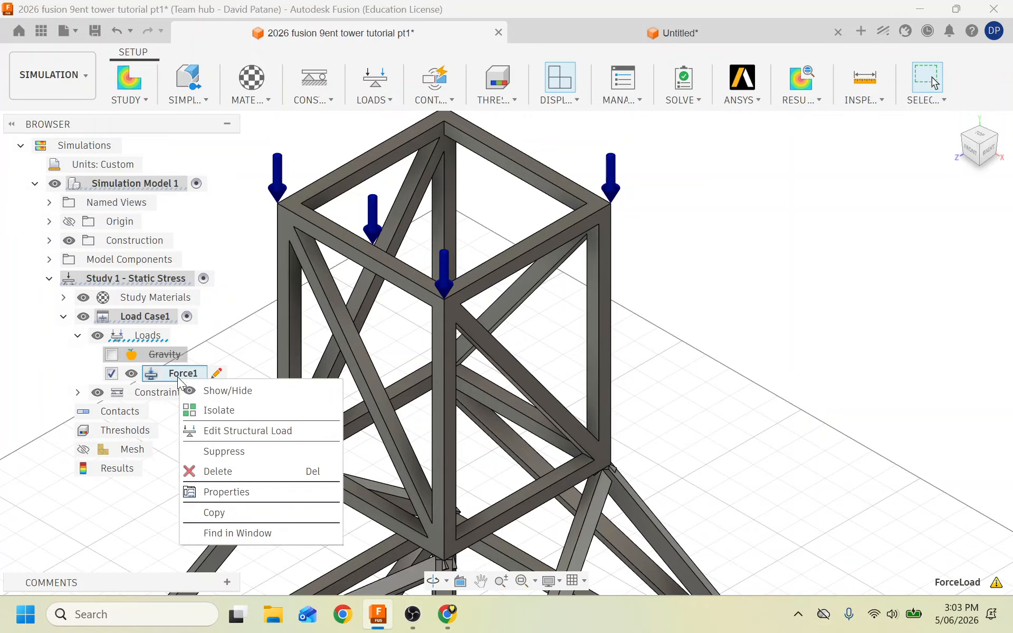
pyautogui.click(235, 436)
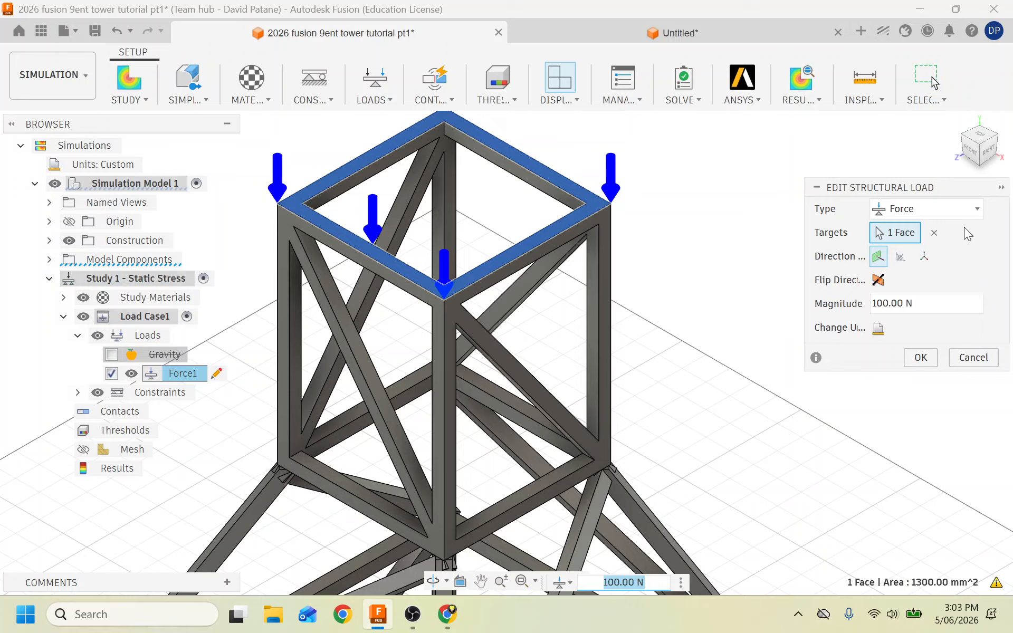
pyautogui.click(973, 212)
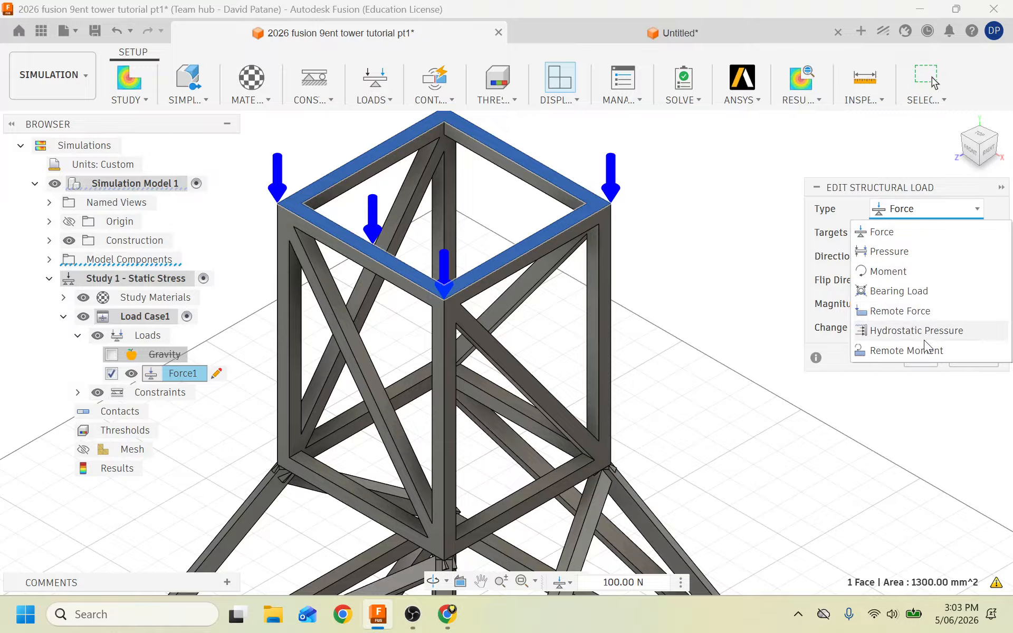
pyautogui.click(946, 184)
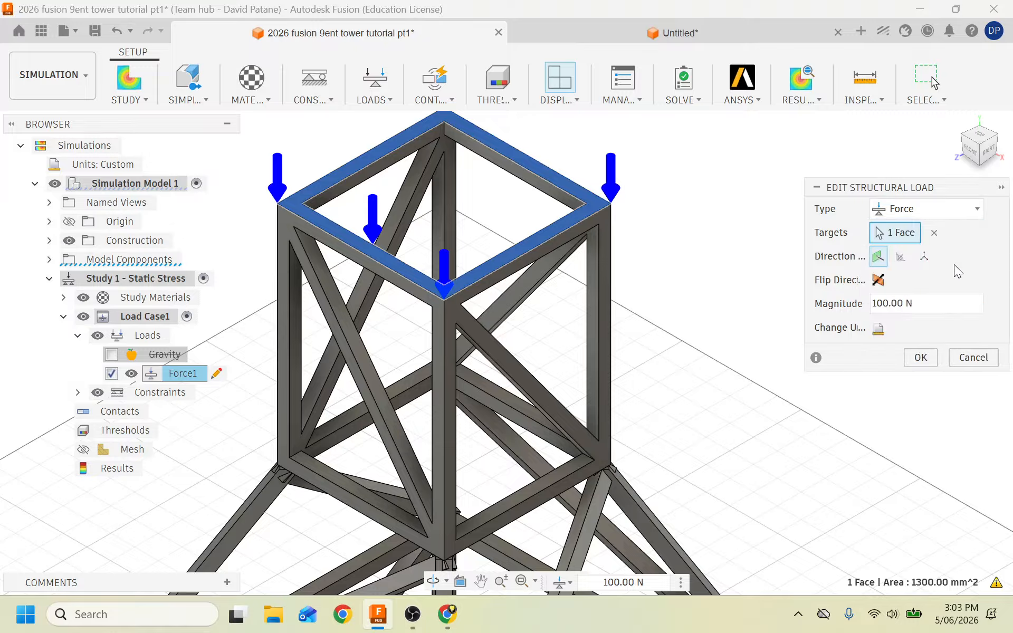
pyautogui.click(973, 357)
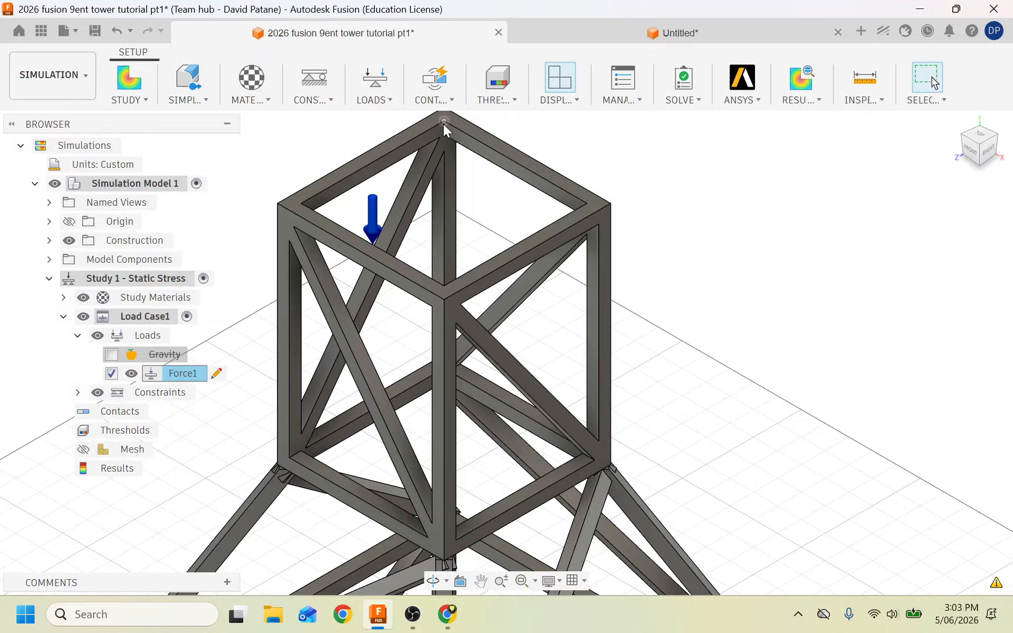
# Delete Force1 and constrain the top face with a -15 mm Uy prescribed displacement.
pyautogui.rightClick(174, 374)
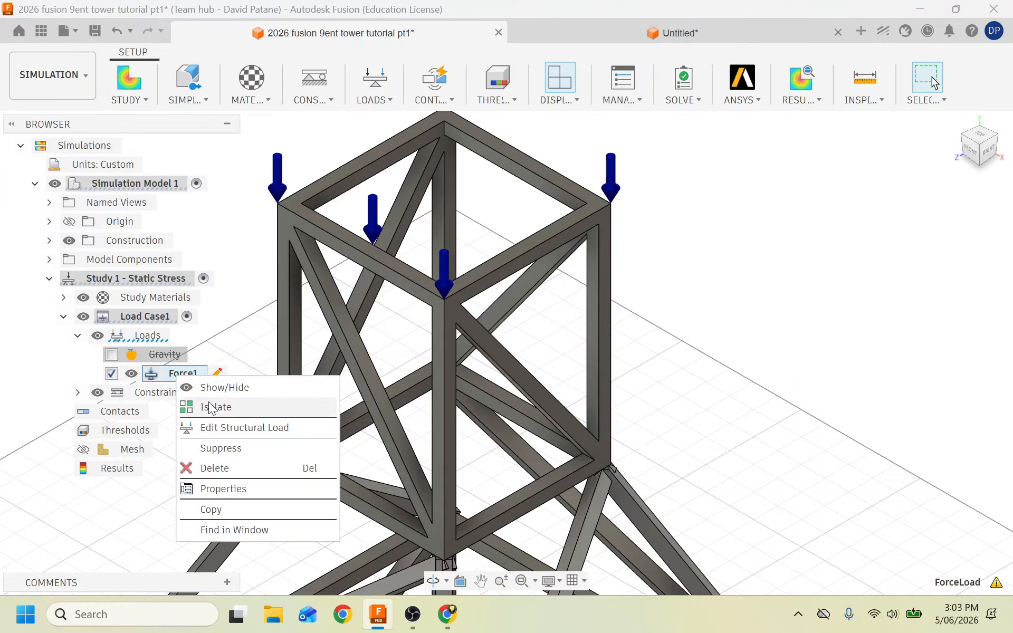
pyautogui.click(214, 468)
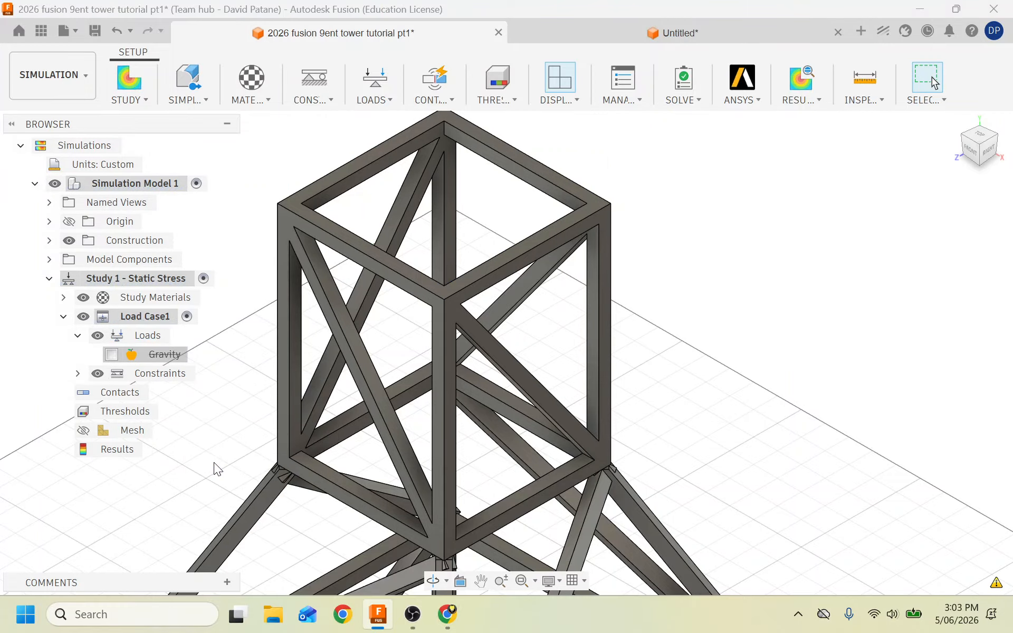
pyautogui.click(310, 103)
pyautogui.click(327, 119)
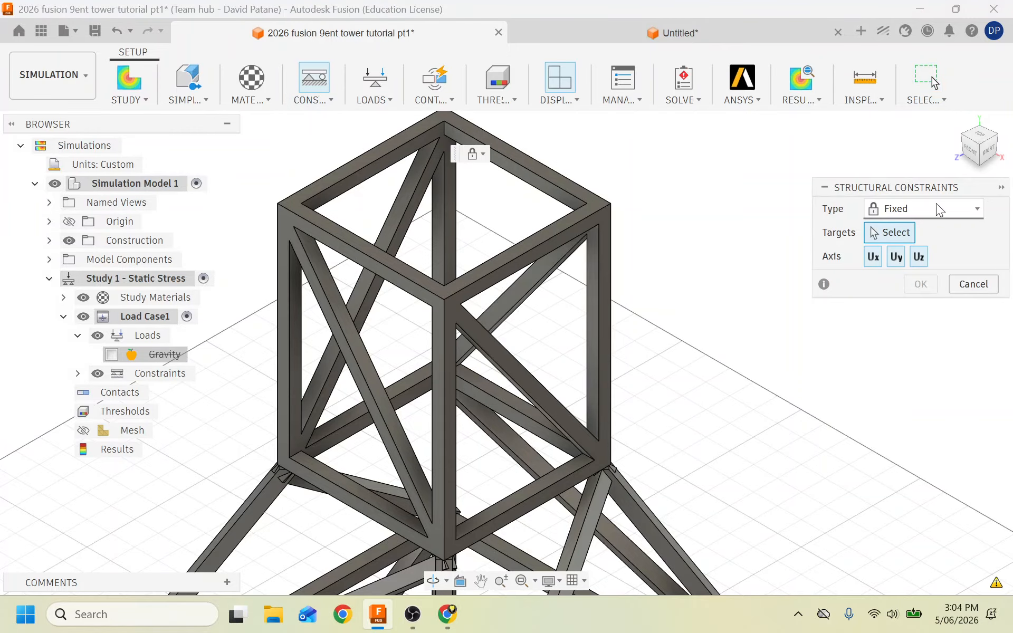
pyautogui.click(976, 211)
pyautogui.click(929, 289)
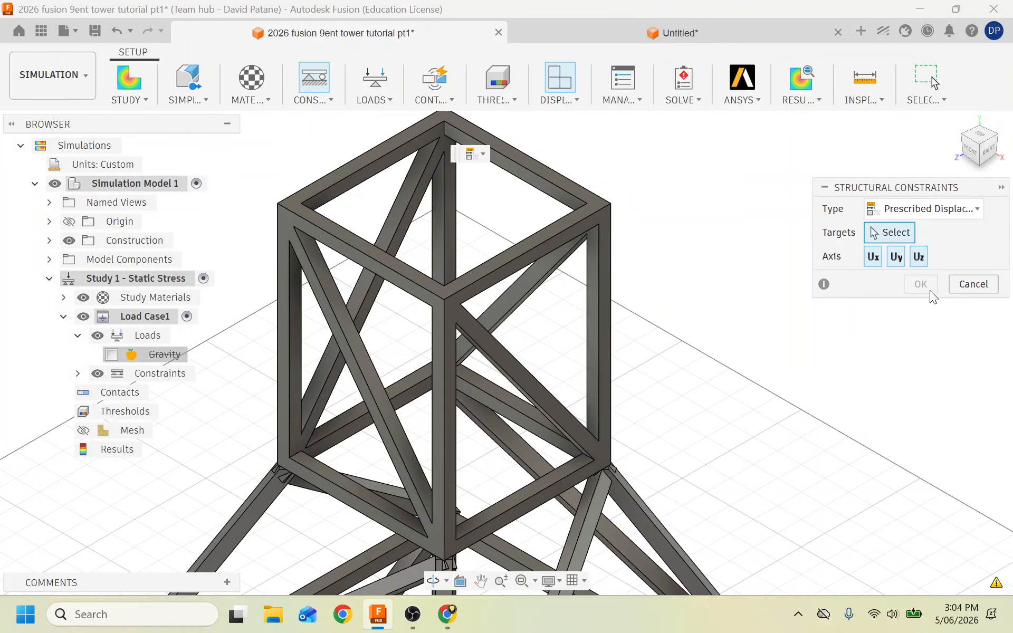
pyautogui.click(597, 204)
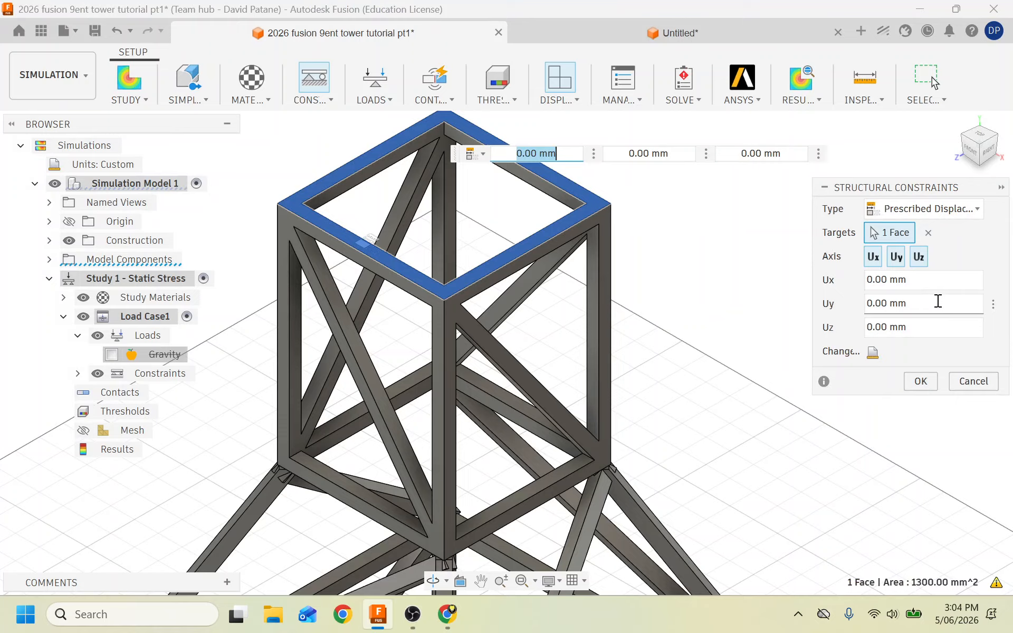
pyautogui.moveTo(939, 301); pyautogui.dragTo(831, 305)
pyautogui.press('BackSpace')
pyautogui.write('-')
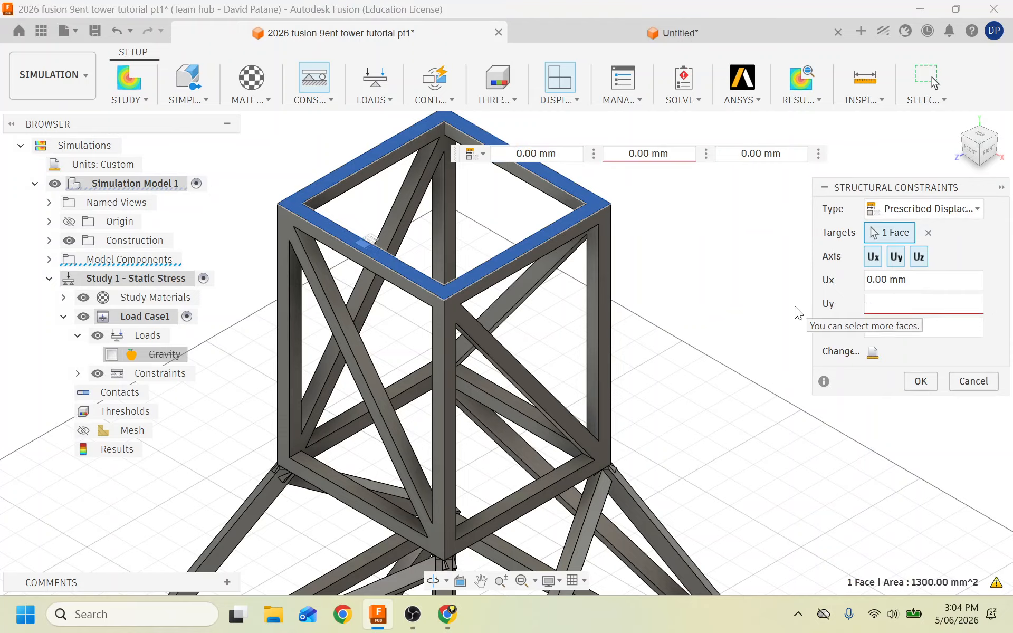
pyautogui.write('15')
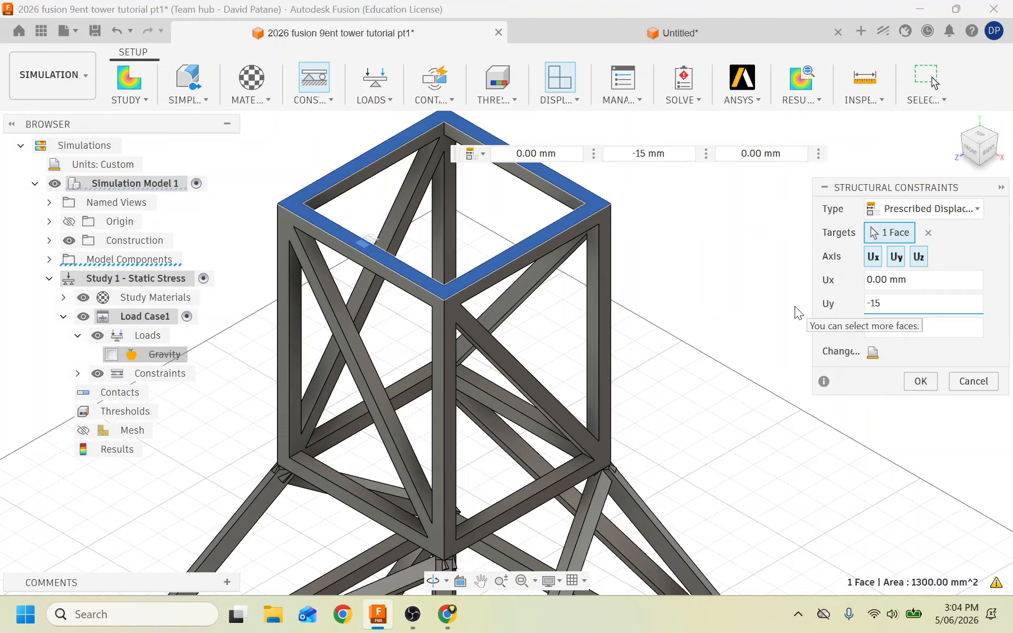
pyautogui.write('mm')
pyautogui.press('Return')
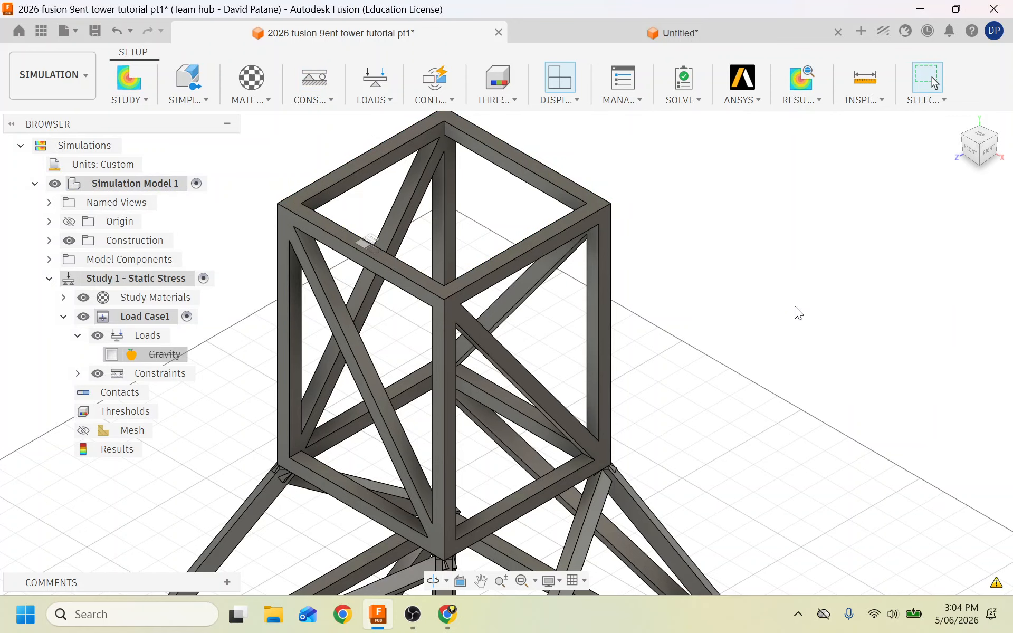
# Generate automatic contacts and pre-check that the study is ready to solve.
pyautogui.scroll(-3, 662, 245)
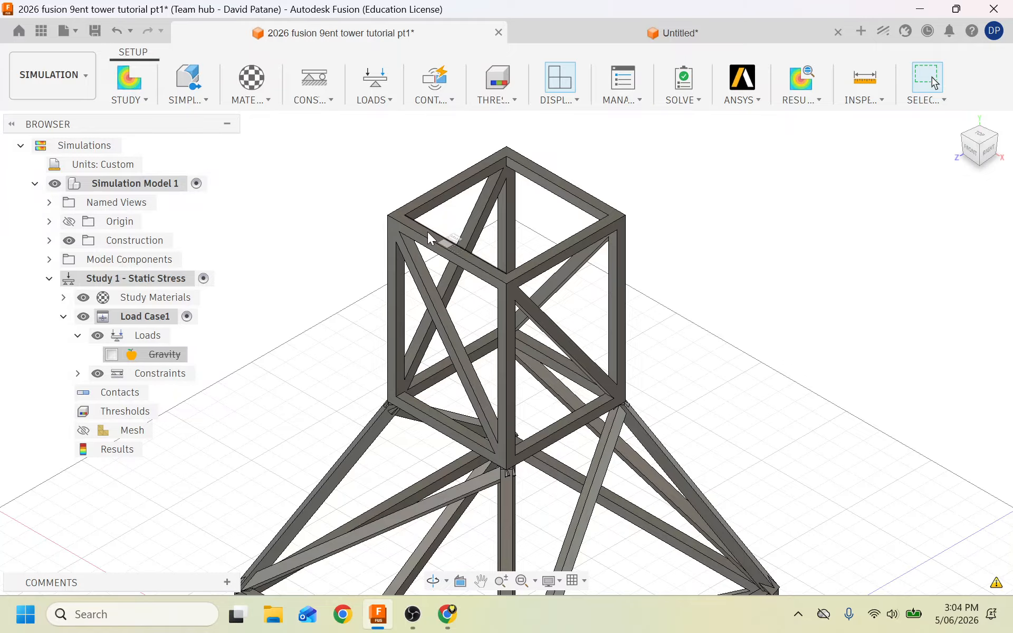
pyautogui.click(434, 82)
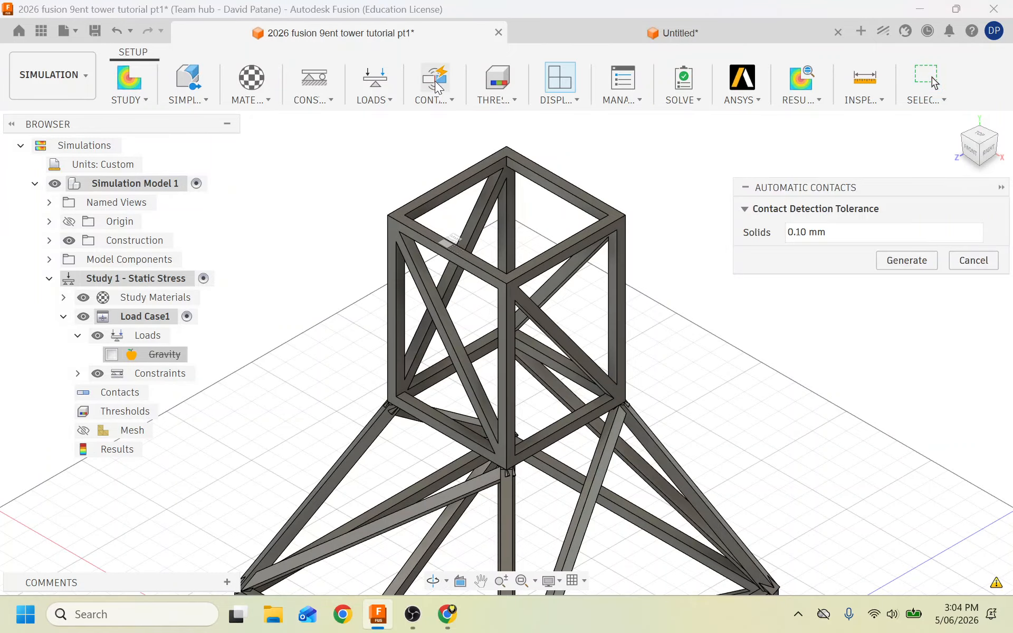
pyautogui.click(902, 267)
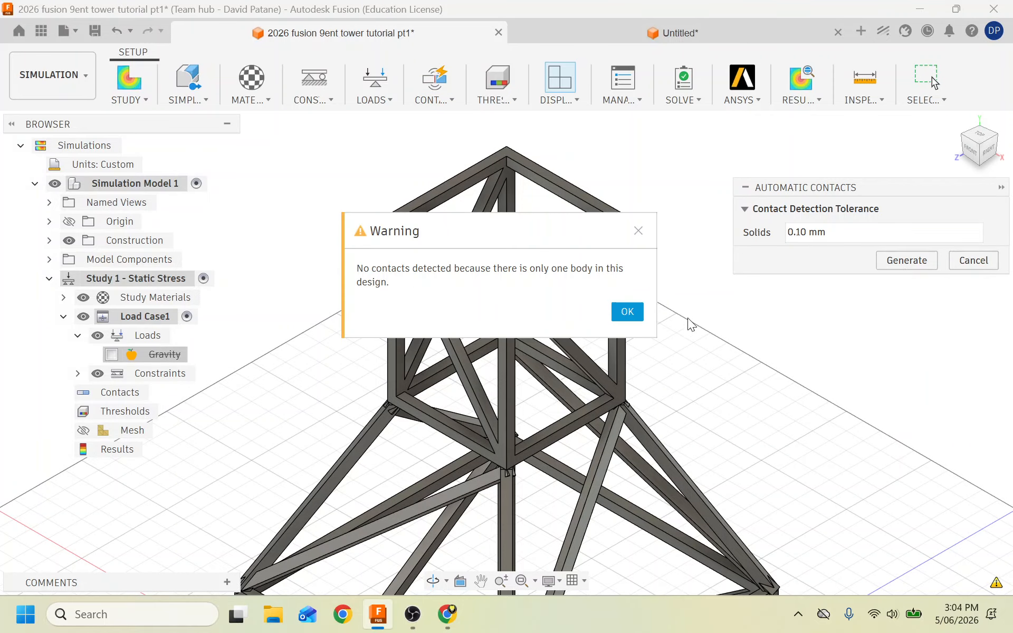
pyautogui.click(628, 311)
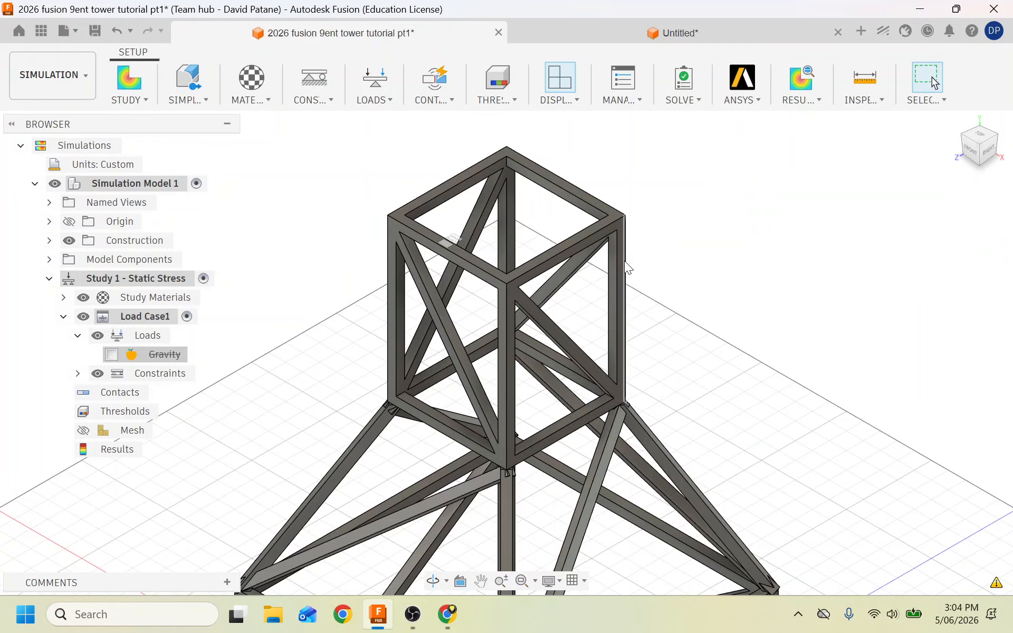
pyautogui.click(688, 89)
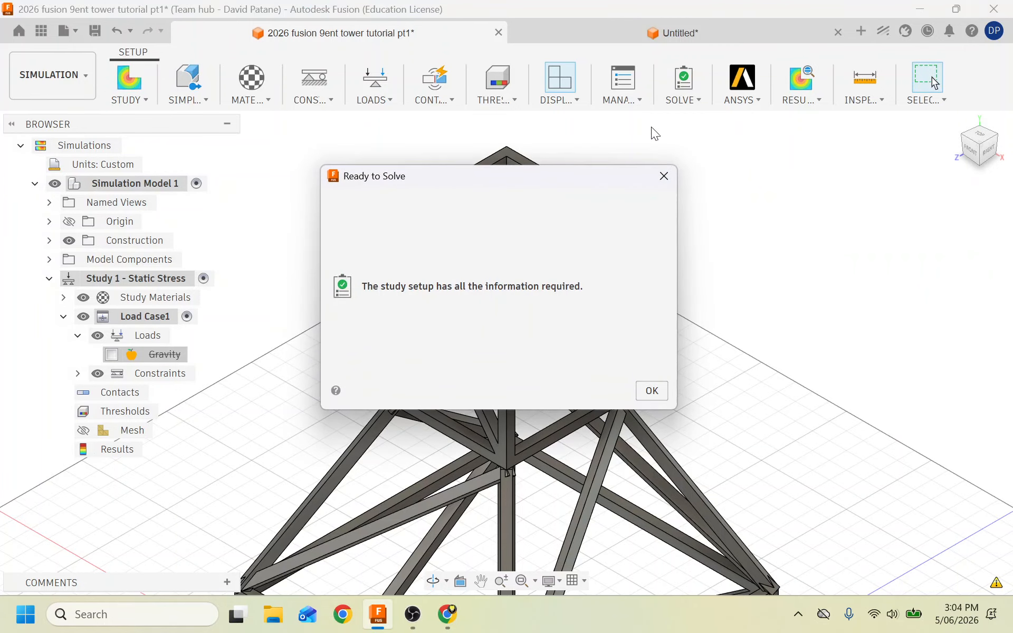
pyautogui.click(654, 393)
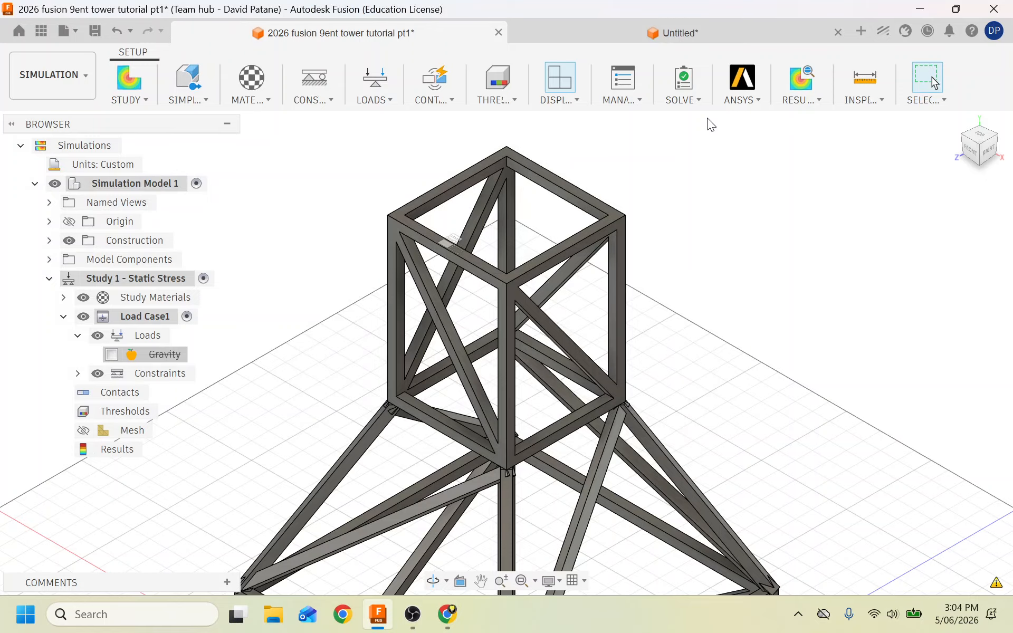
# Submit Study 1 for solving and review its progress in Job Status.
pyautogui.click(695, 99)
pyautogui.click(702, 139)
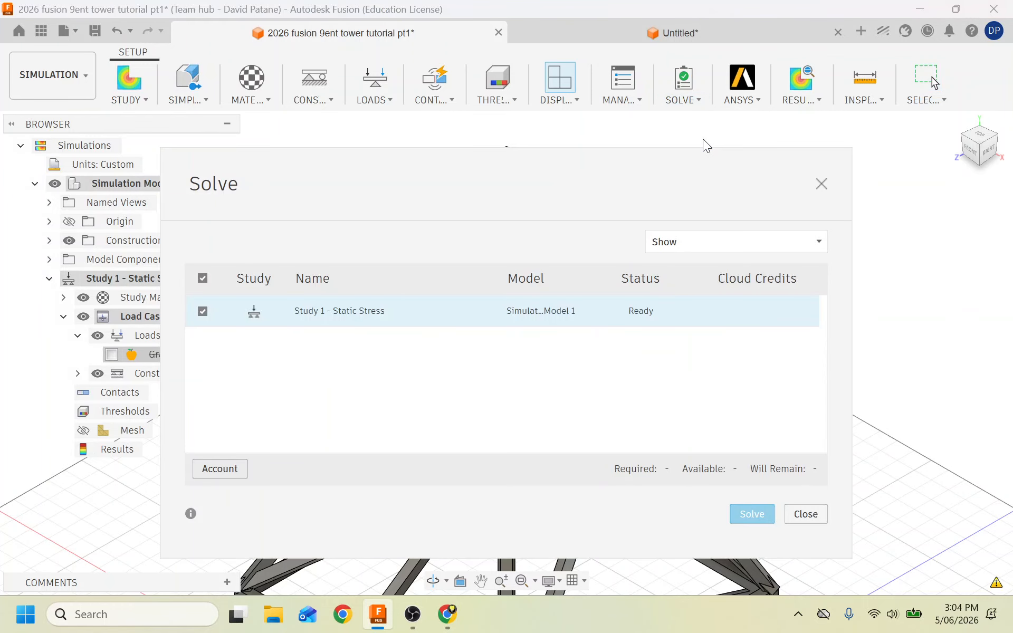
pyautogui.click(723, 515)
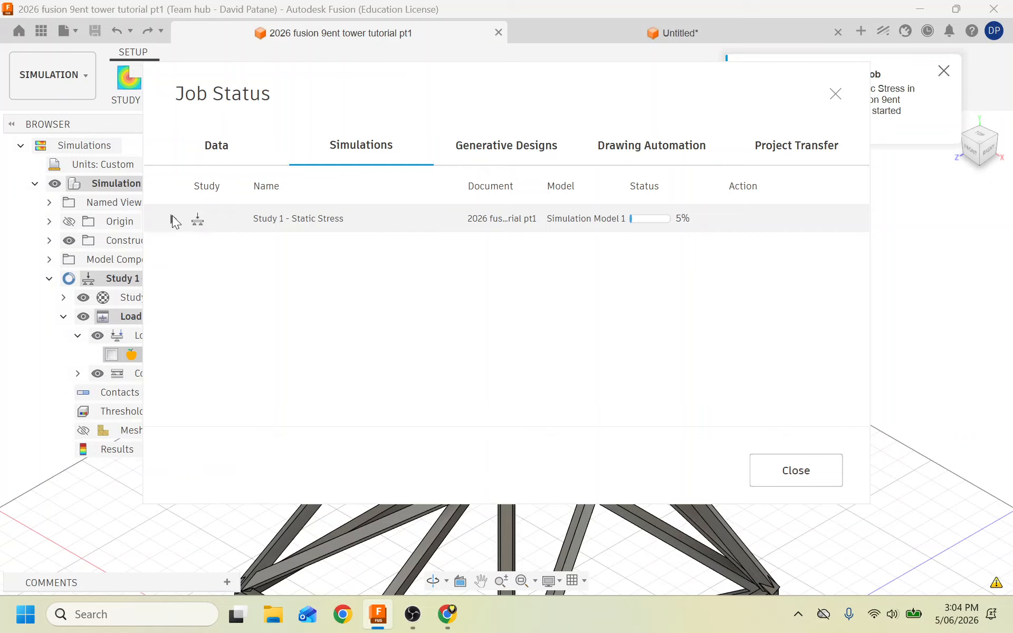
pyautogui.click(176, 220)
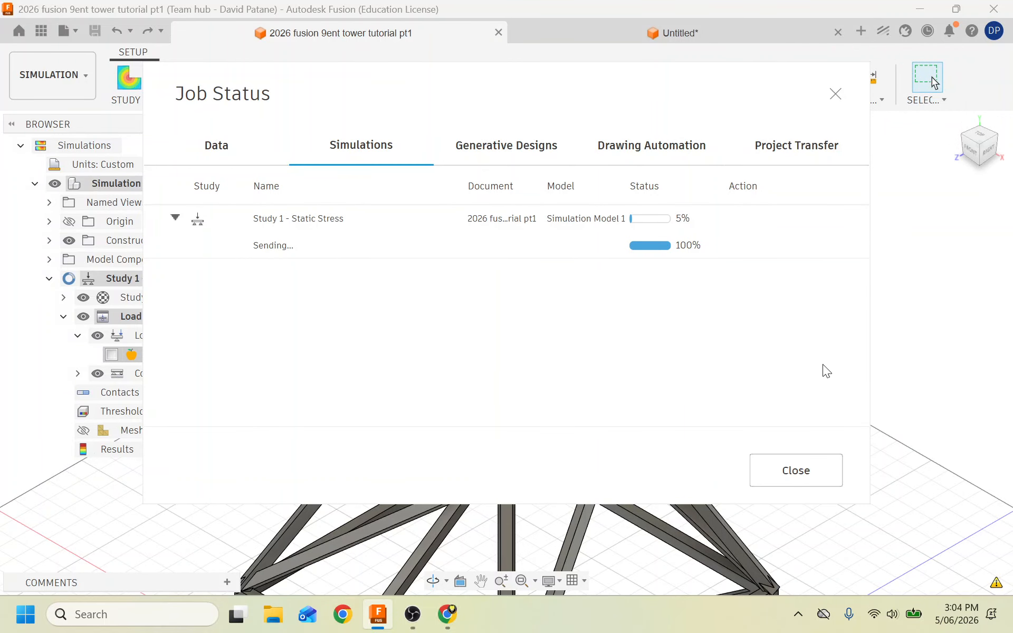
pyautogui.click(783, 466)
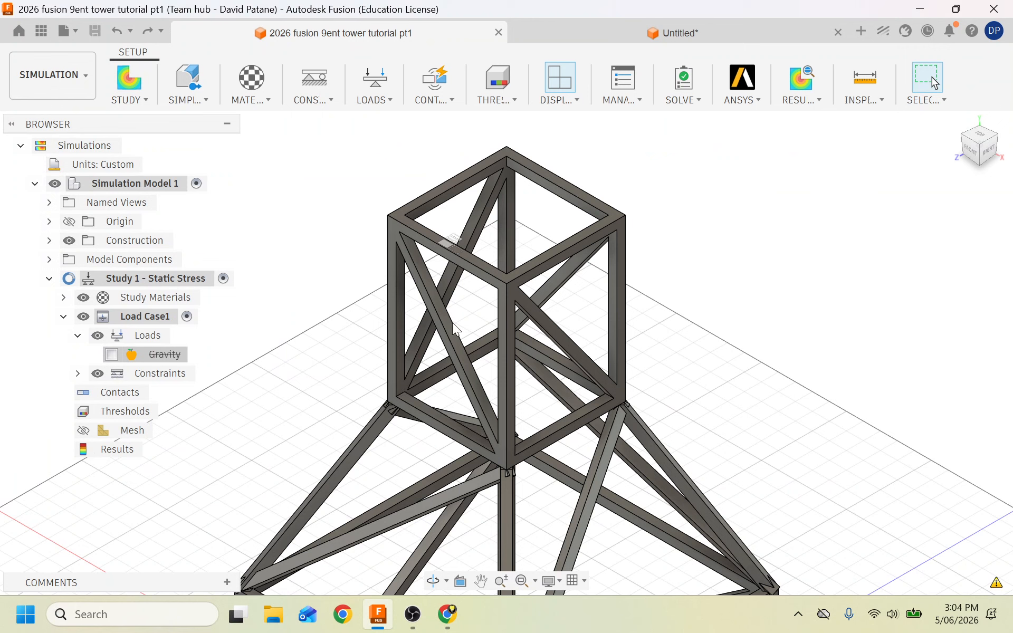
# Switch back to the Design workspace.
pyautogui.click(63, 78)
pyautogui.click(65, 112)
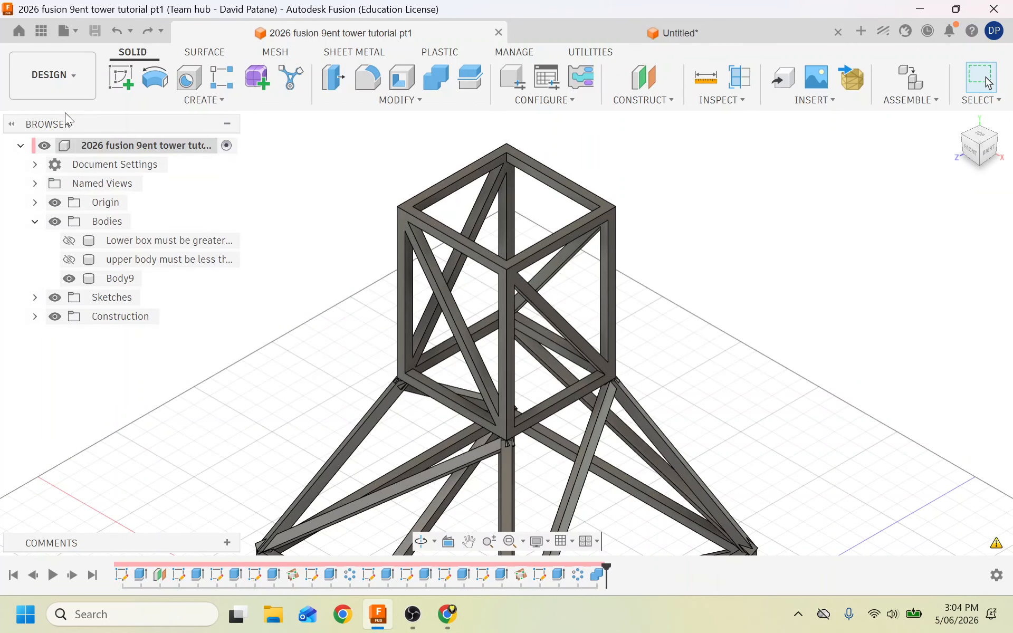
pyautogui.scroll(-2, 64, 112)
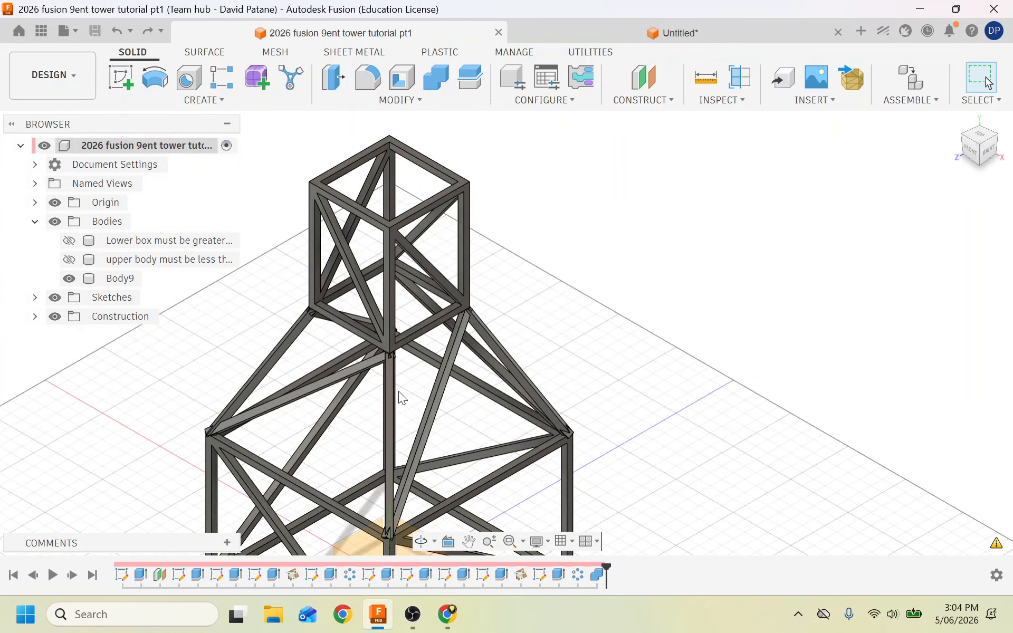
pyautogui.scroll(2, 264, 387)
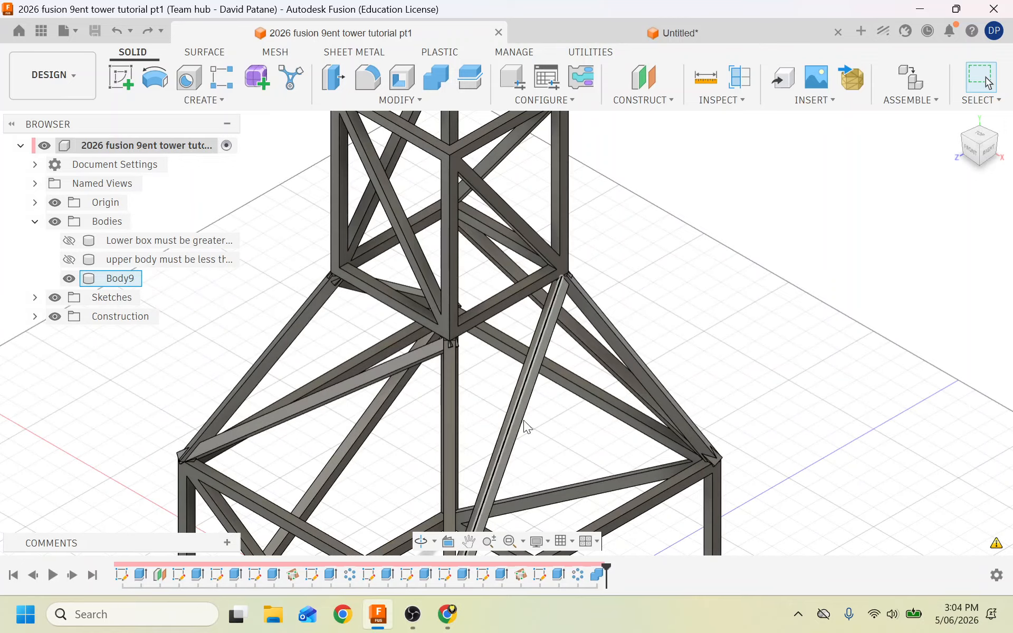
# Measure from the beam-joint vertex to the adjacent edge, reading 113.608 mm.
pyautogui.click(705, 78)
pyautogui.scroll(2, 609, 287)
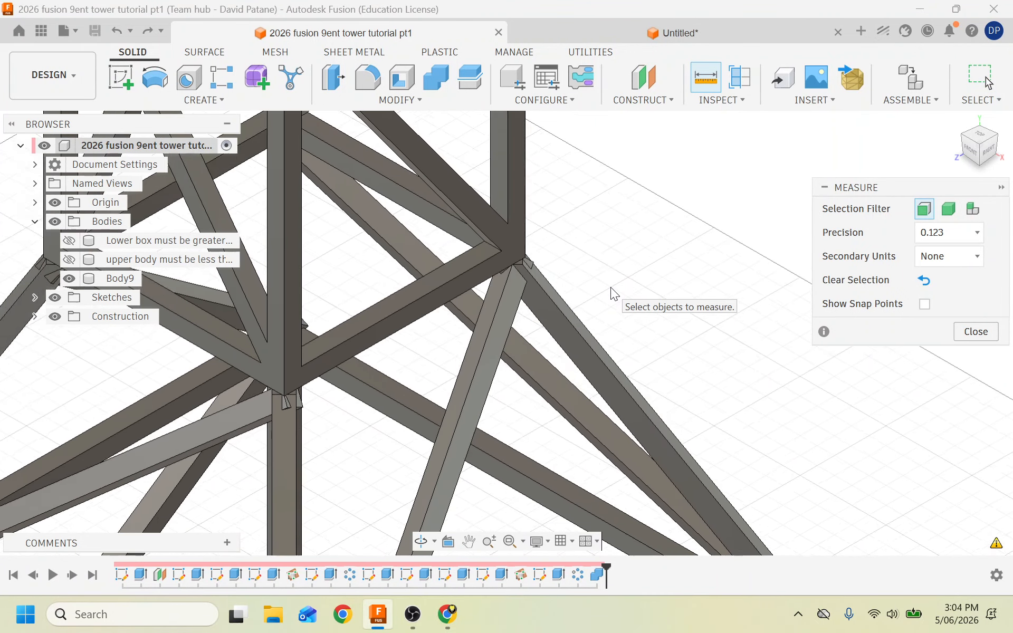
pyautogui.scroll(1, 610, 287)
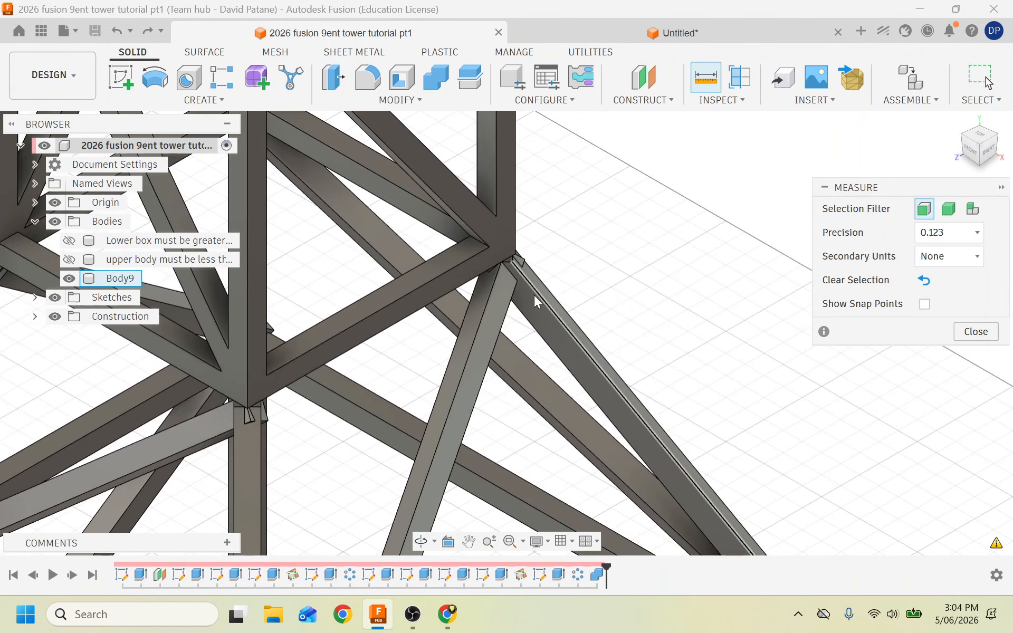
pyautogui.scroll(2, 525, 278)
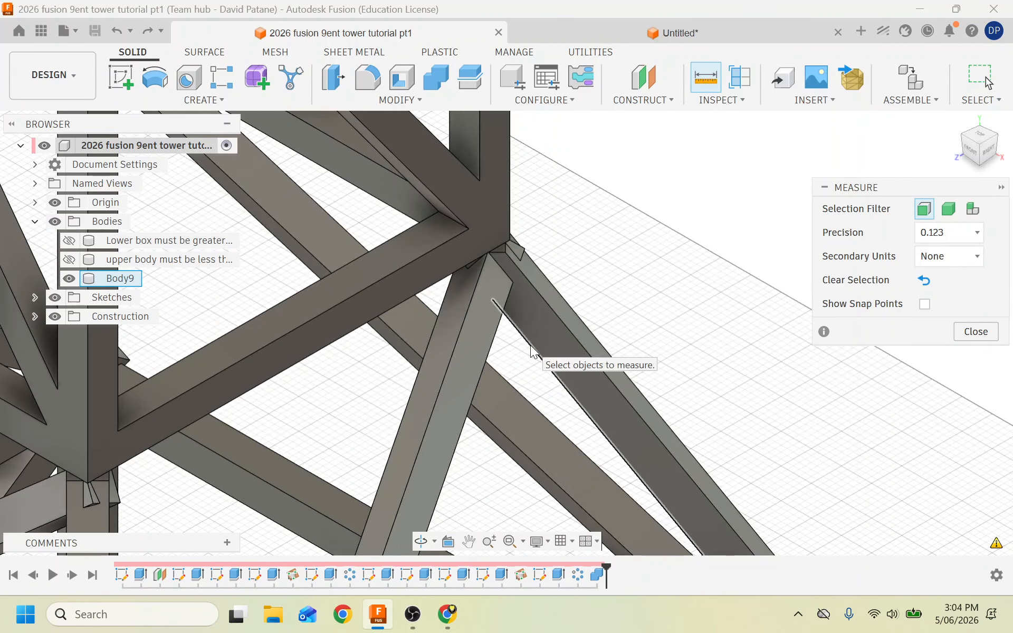
pyautogui.click(505, 254)
pyautogui.scroll(-5, 304, 346)
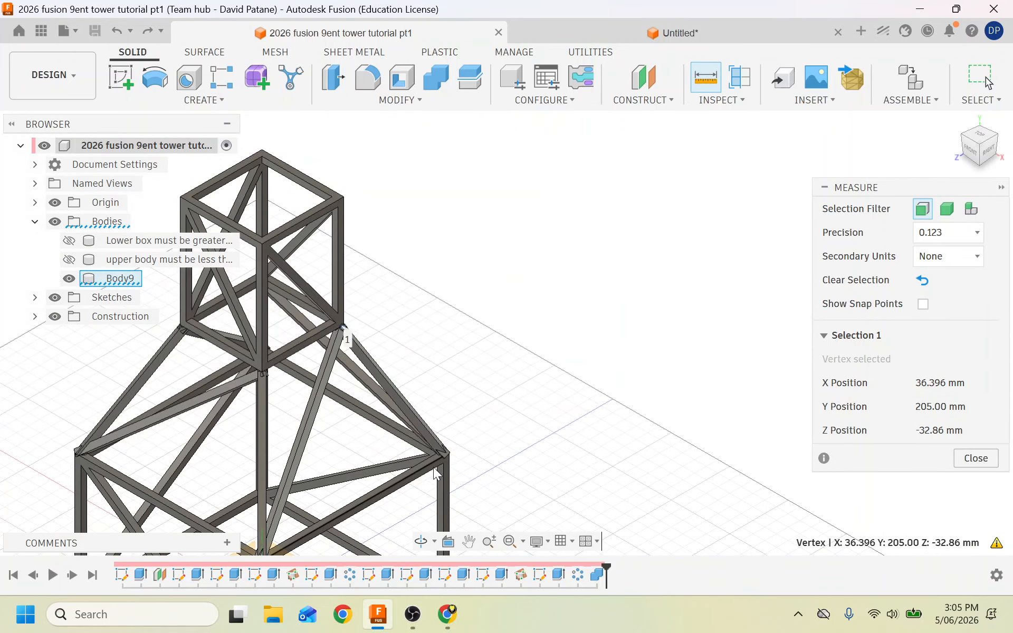
pyautogui.scroll(5, 435, 472)
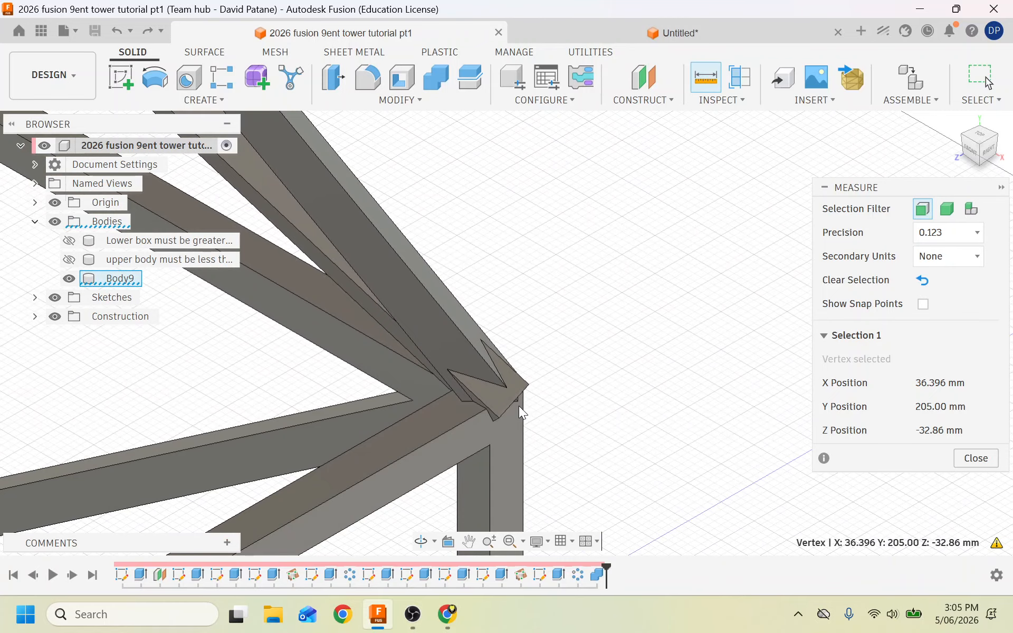
pyautogui.click(519, 404)
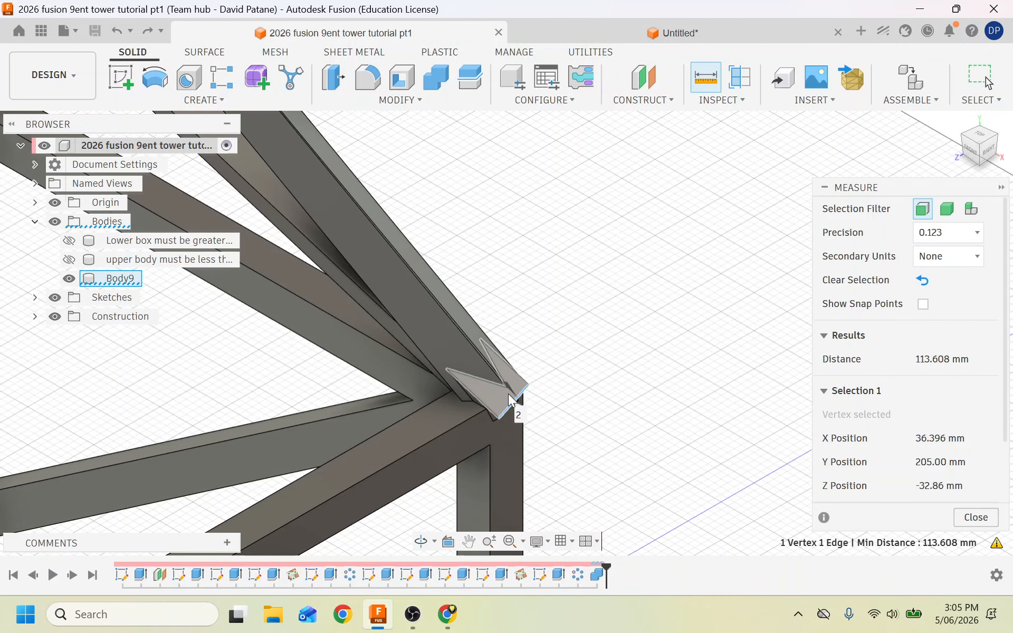
pyautogui.scroll(-2, 511, 401)
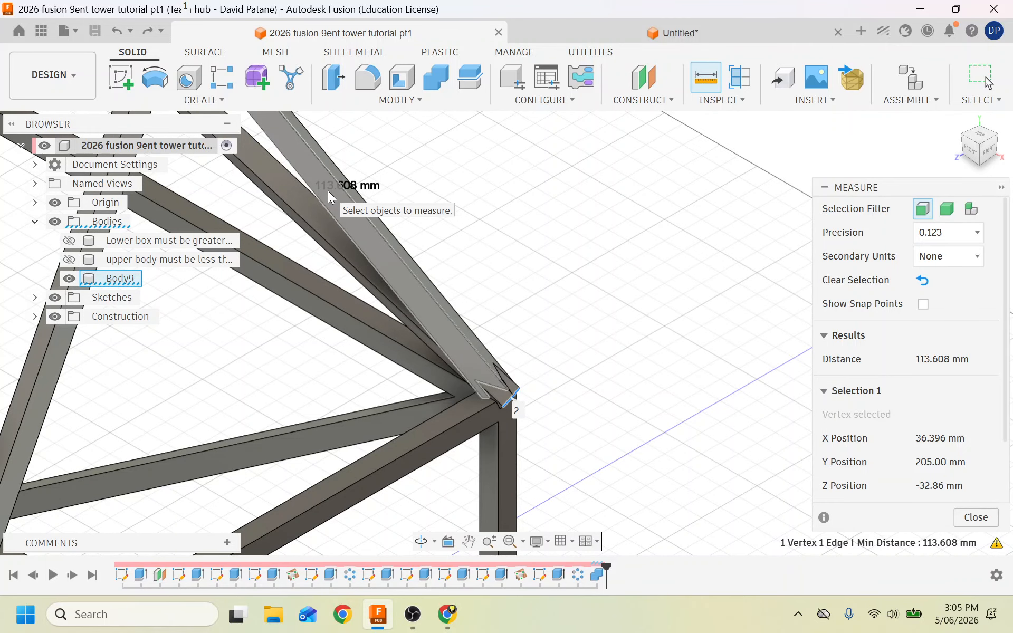
pyautogui.scroll(-6, 328, 191)
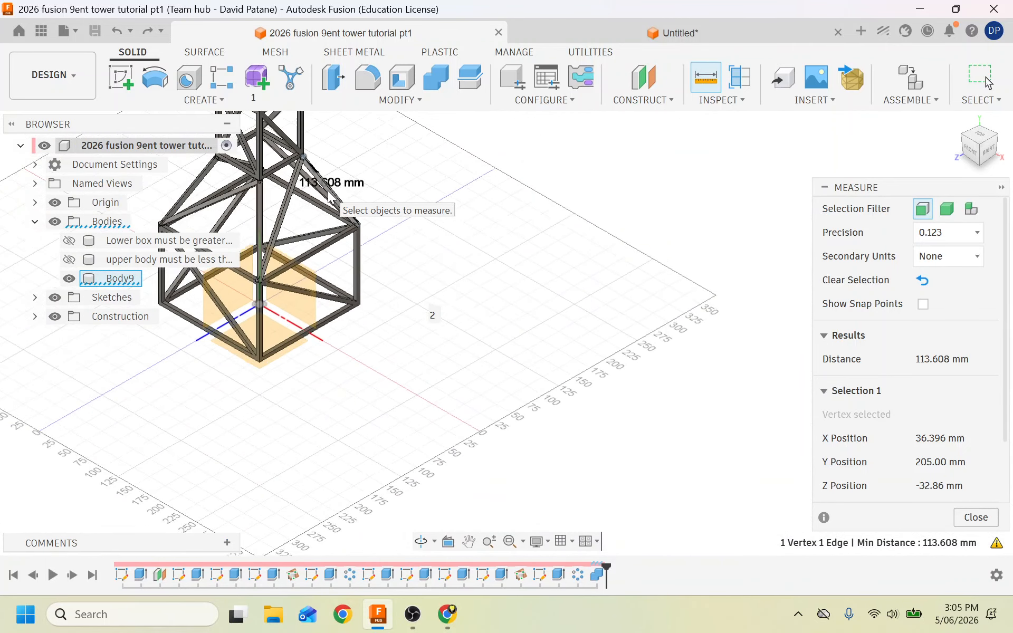
pyautogui.scroll(3, 285, 174)
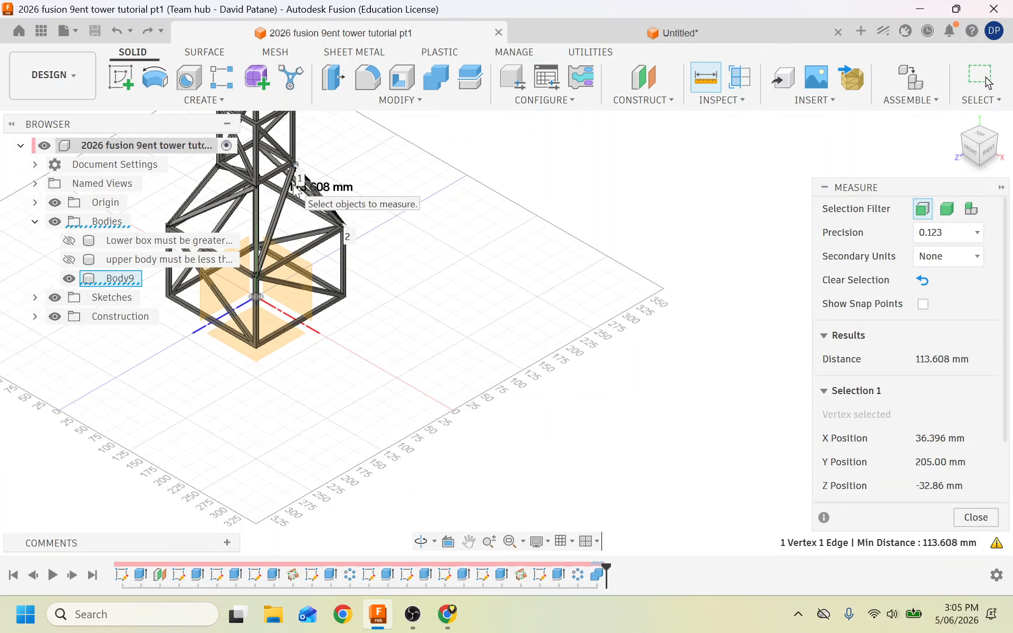
pyautogui.scroll(6, 295, 187)
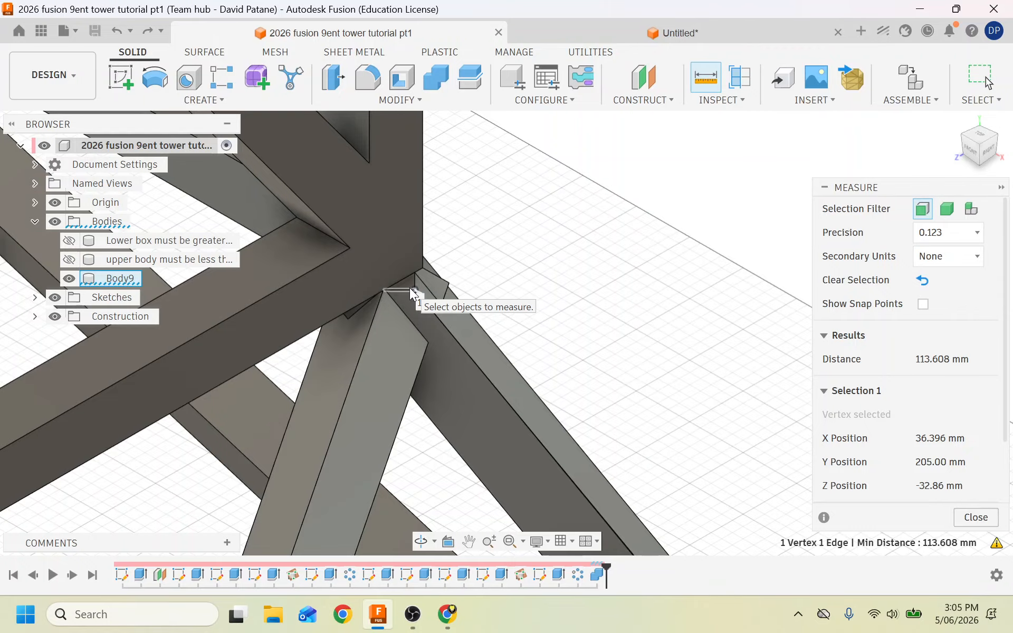
pyautogui.click(976, 518)
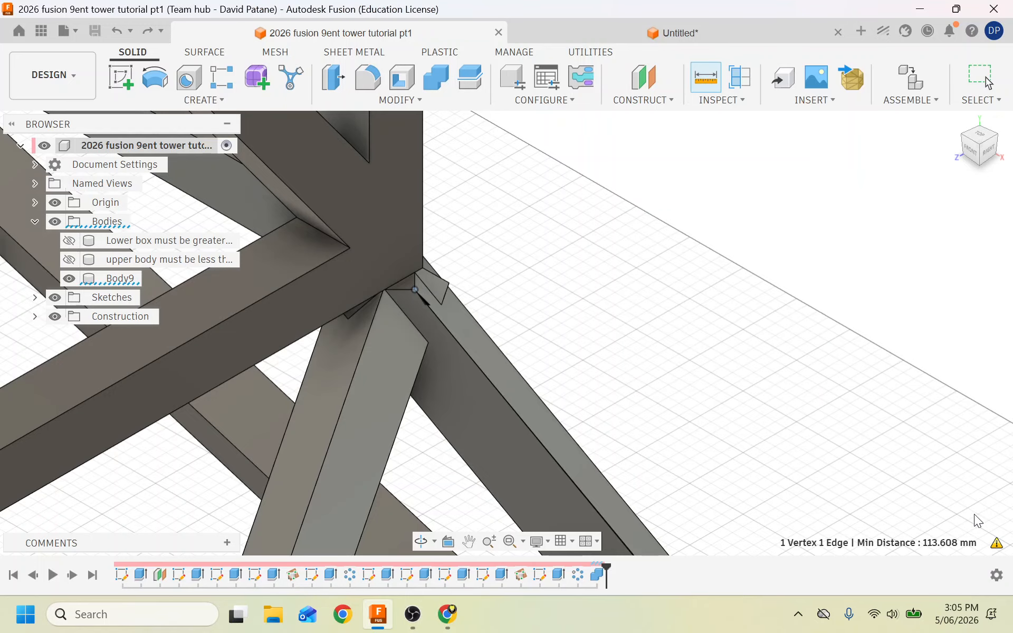
pyautogui.scroll(-10, 438, 304)
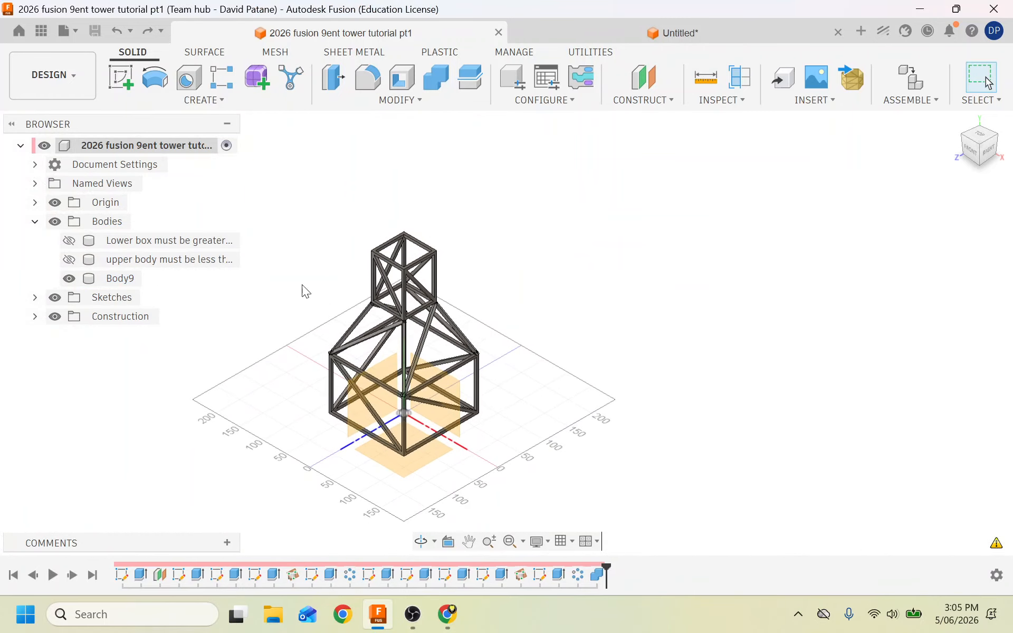
# Open Body9's Properties to see its Steel material and 909.054 g mass.
pyautogui.rightClick(118, 281)
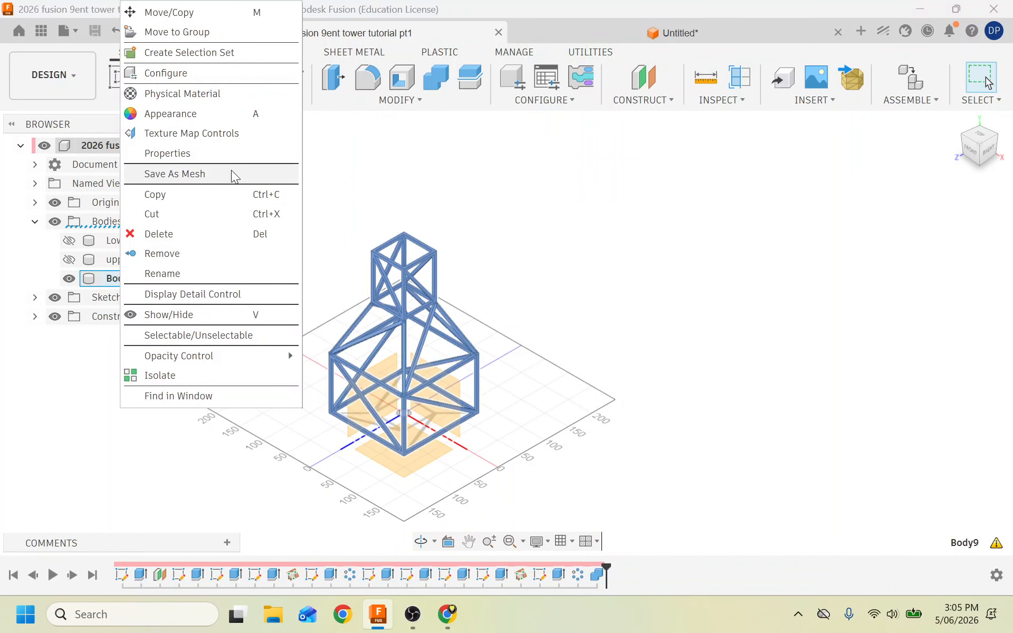
pyautogui.click(208, 156)
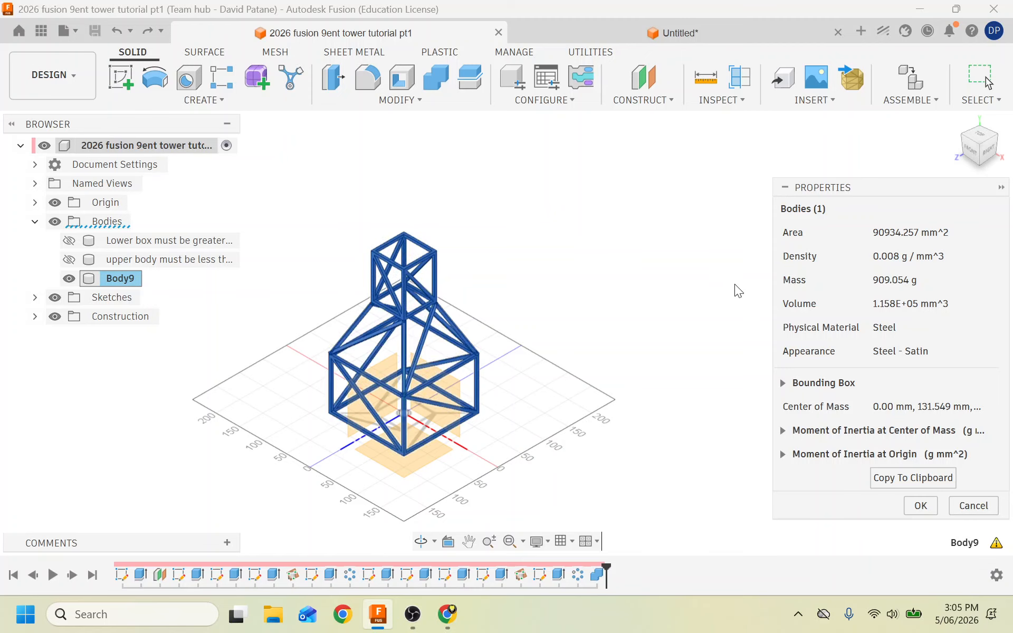
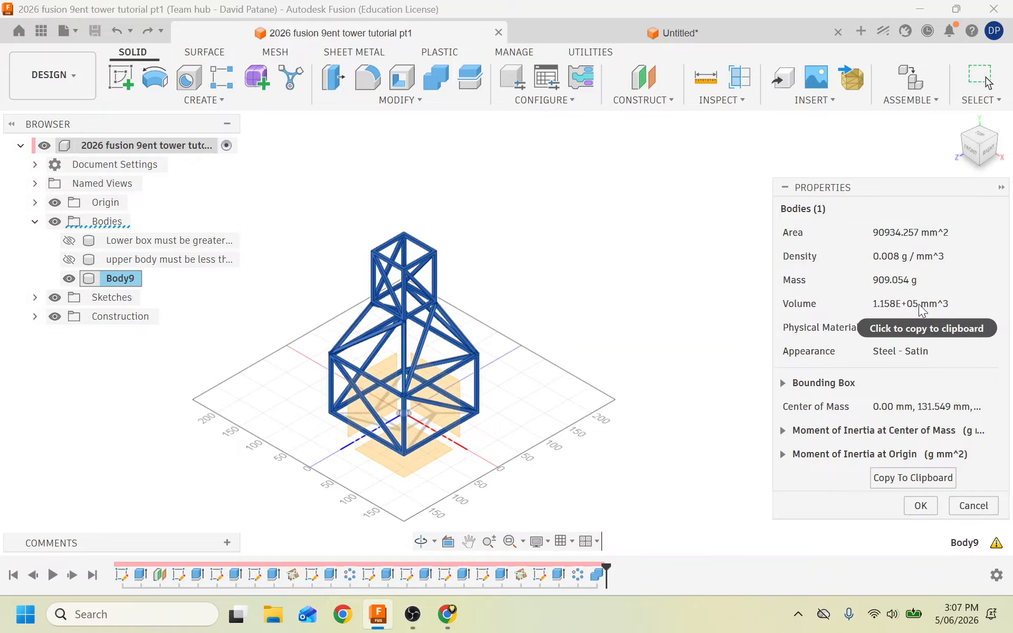
# Review Body9's Properties panel: Steel, 909.054 g mass and 1.158E+05 mm^3 volume.
pyautogui.scroll(5, 433, 393)
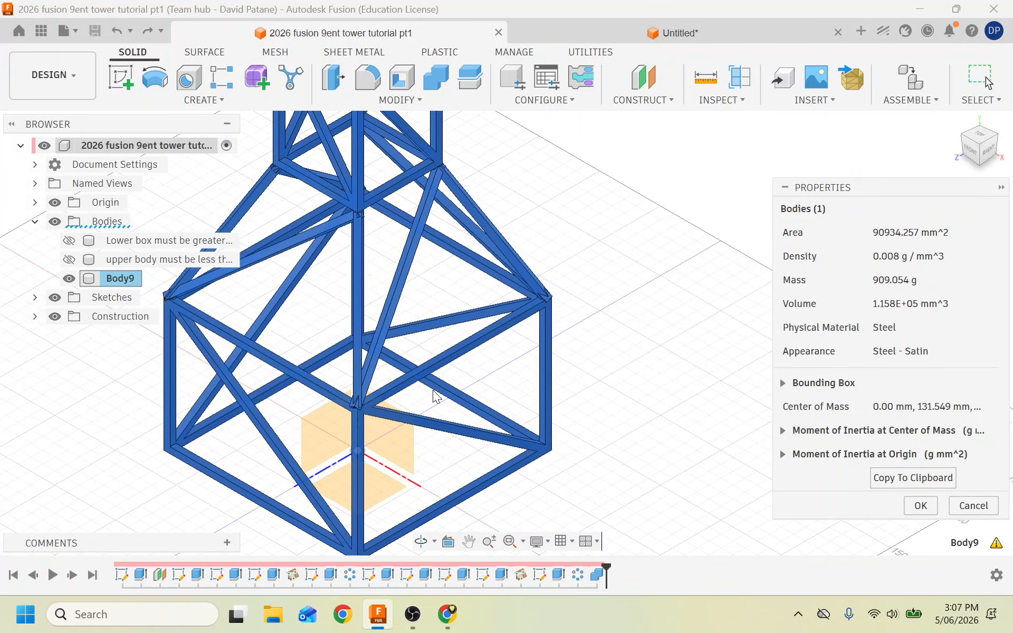
pyautogui.scroll(4, 305, 485)
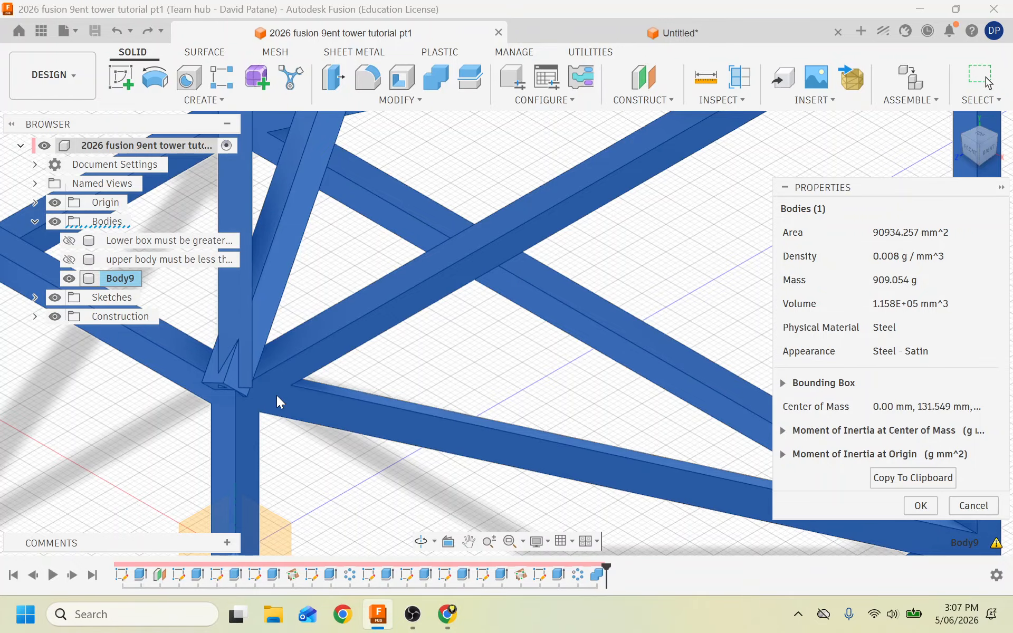
pyautogui.scroll(-5, 276, 395)
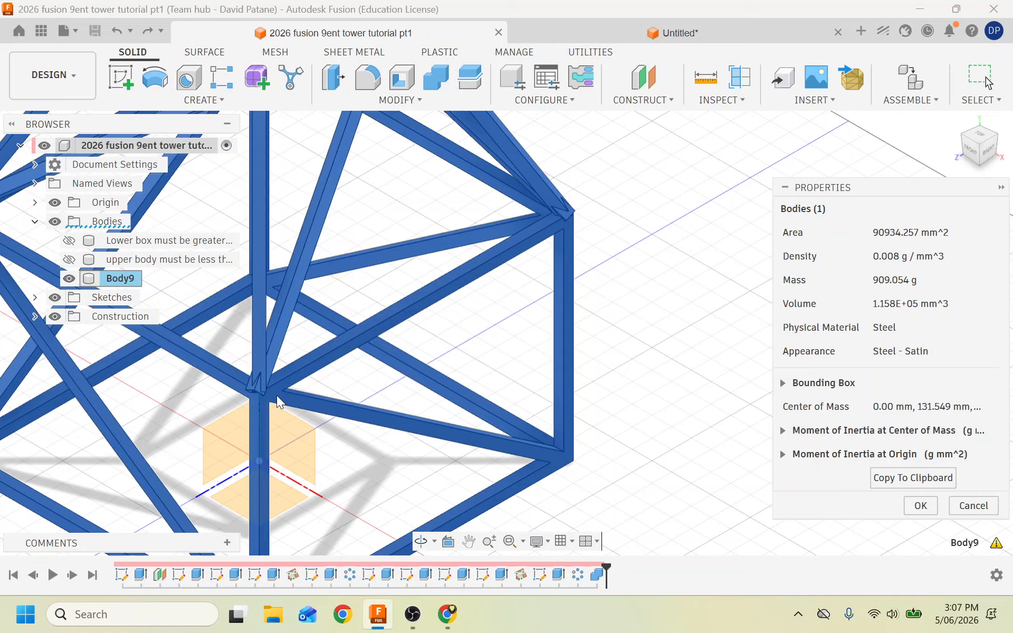
# Open the 2026 Tower Patane V1 design from the newest-first file list and view it front-left.
pyautogui.click(675, 310)
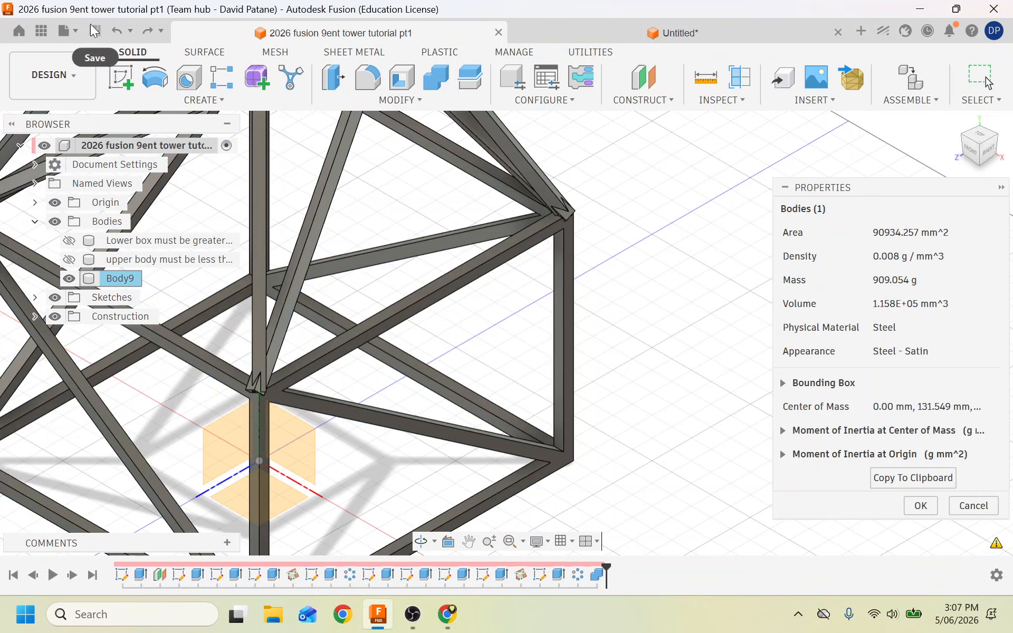
pyautogui.click(75, 29)
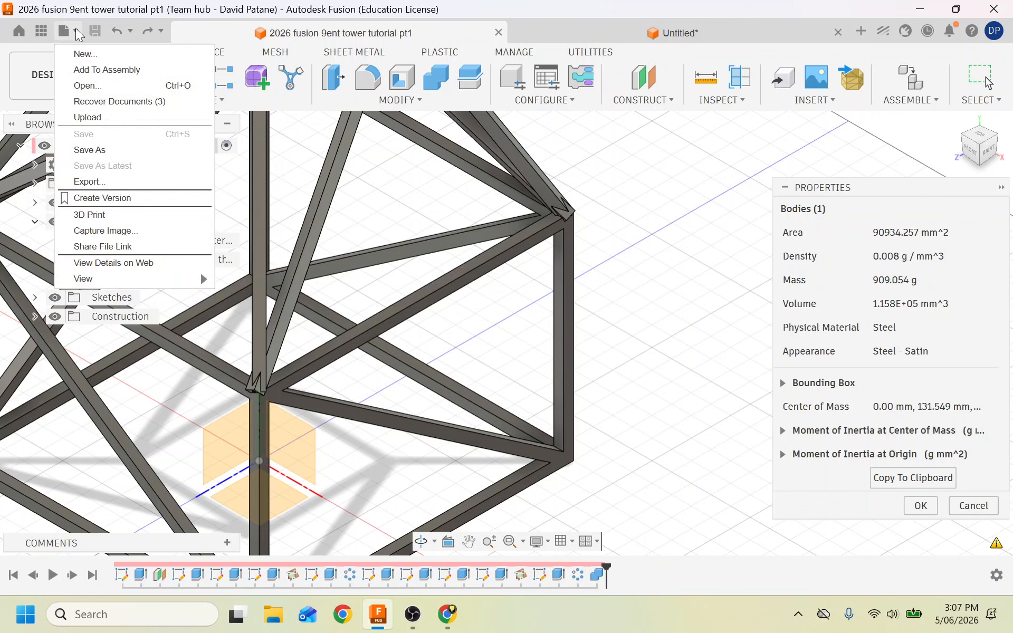
pyautogui.click(88, 86)
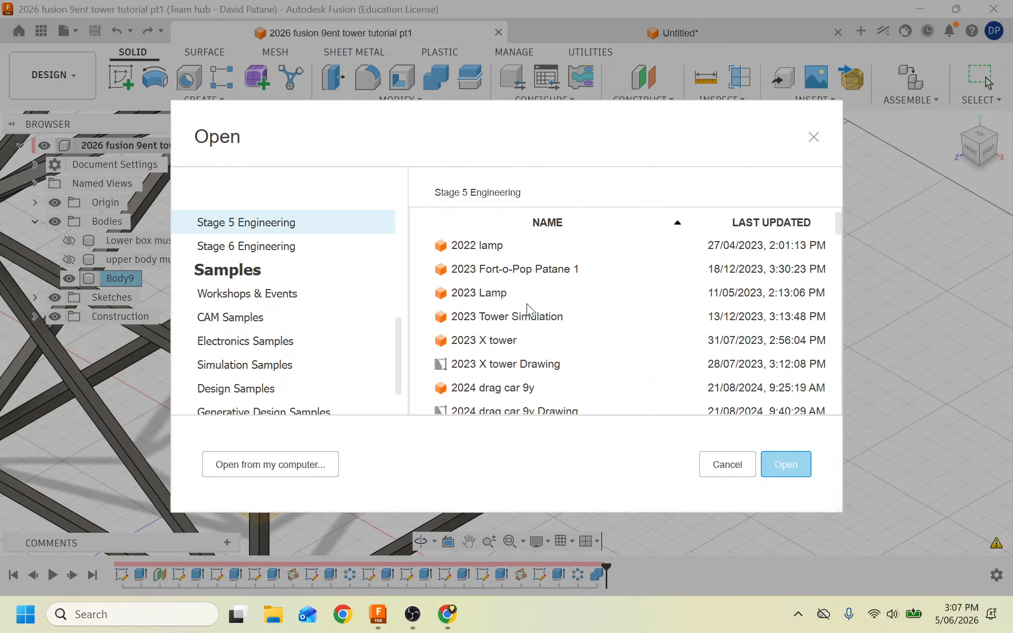
pyautogui.click(764, 225)
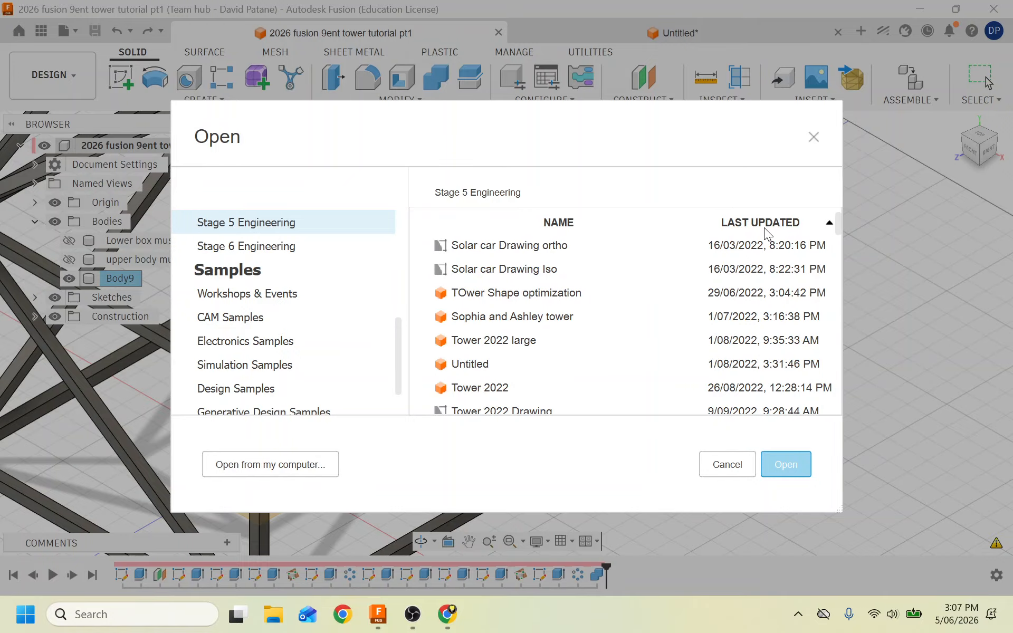
pyautogui.click(764, 227)
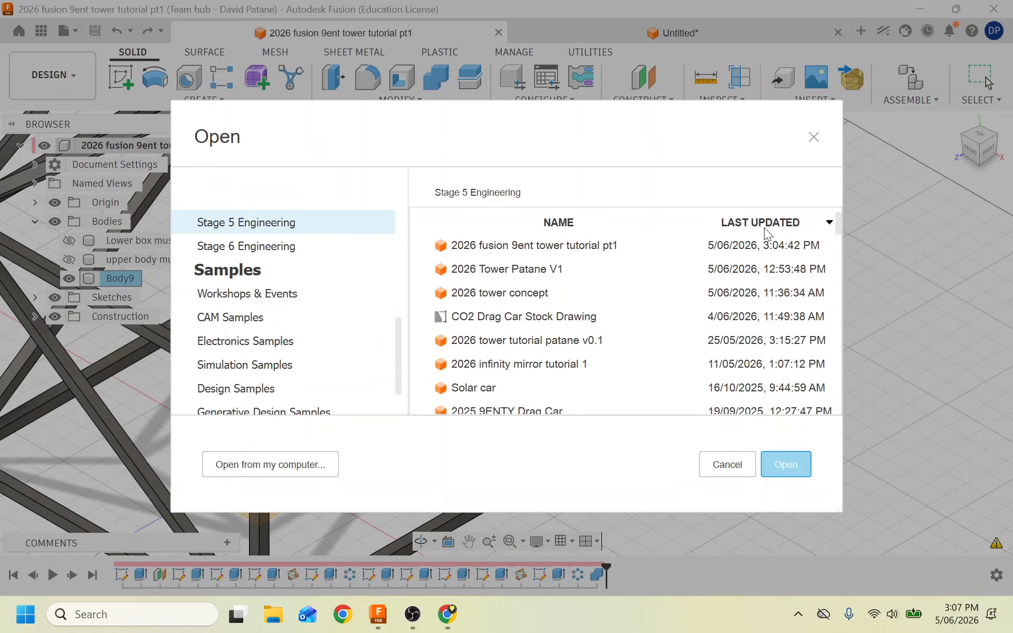
pyautogui.doubleClick(540, 265)
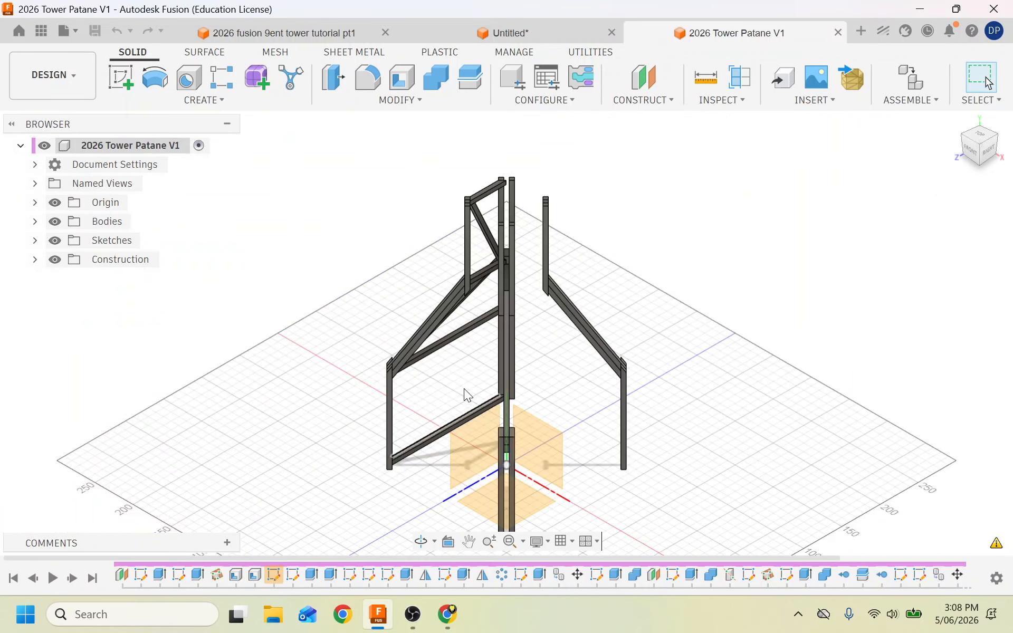
pyautogui.click(970, 144)
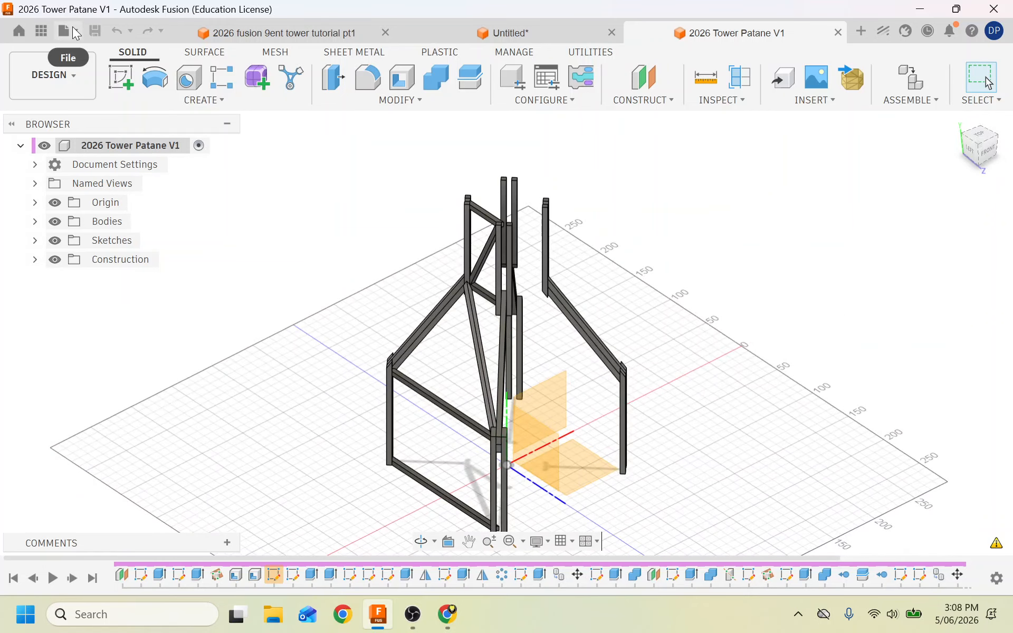
# Open the 2026 tower concept design in its own tab.
pyautogui.click(72, 30)
pyautogui.click(87, 85)
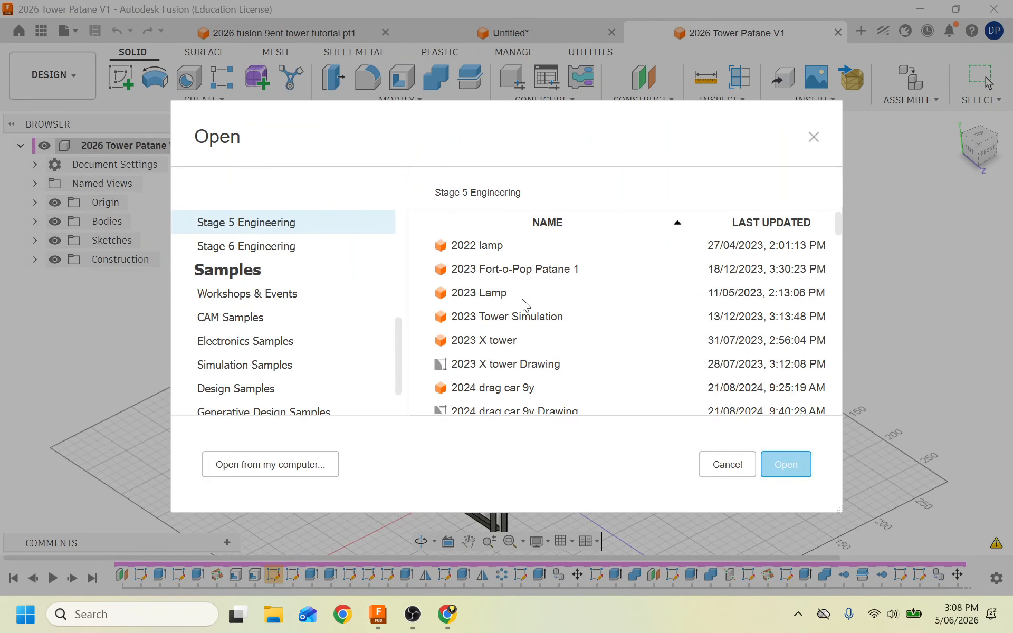
pyautogui.click(768, 224)
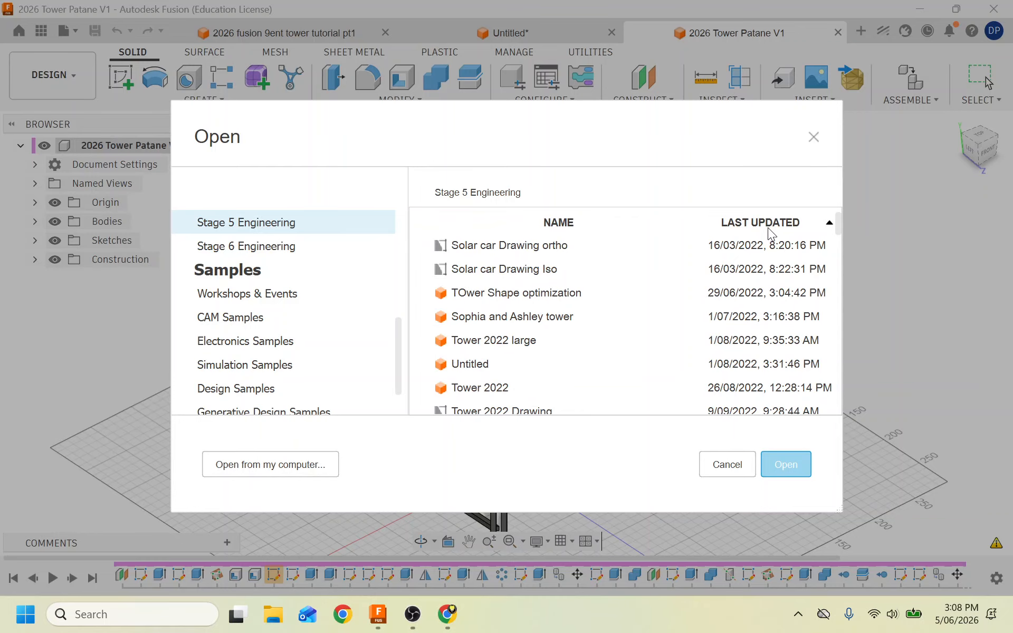
pyautogui.click(768, 225)
pyautogui.doubleClick(506, 293)
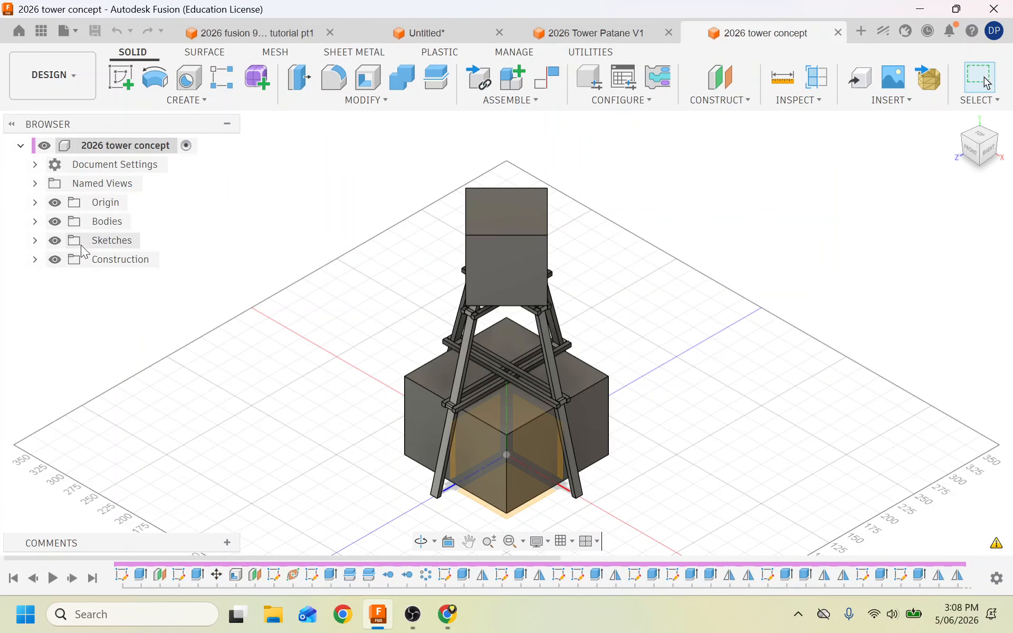
# Hide Body1 and Body2 in the tower concept, leaving only the lattice tower visible.
pyautogui.click(35, 222)
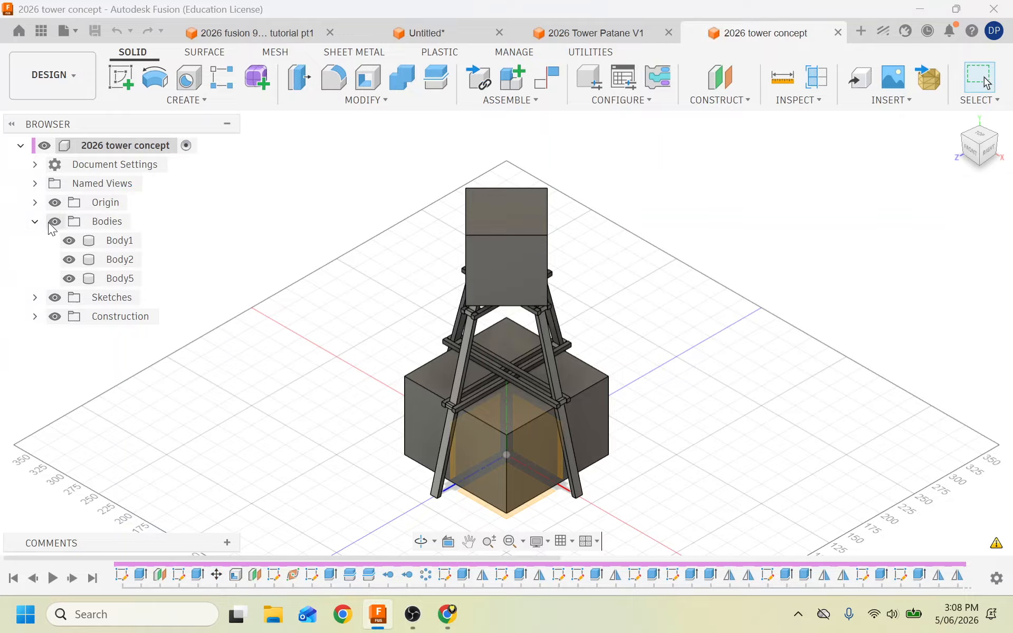
pyautogui.click(69, 241)
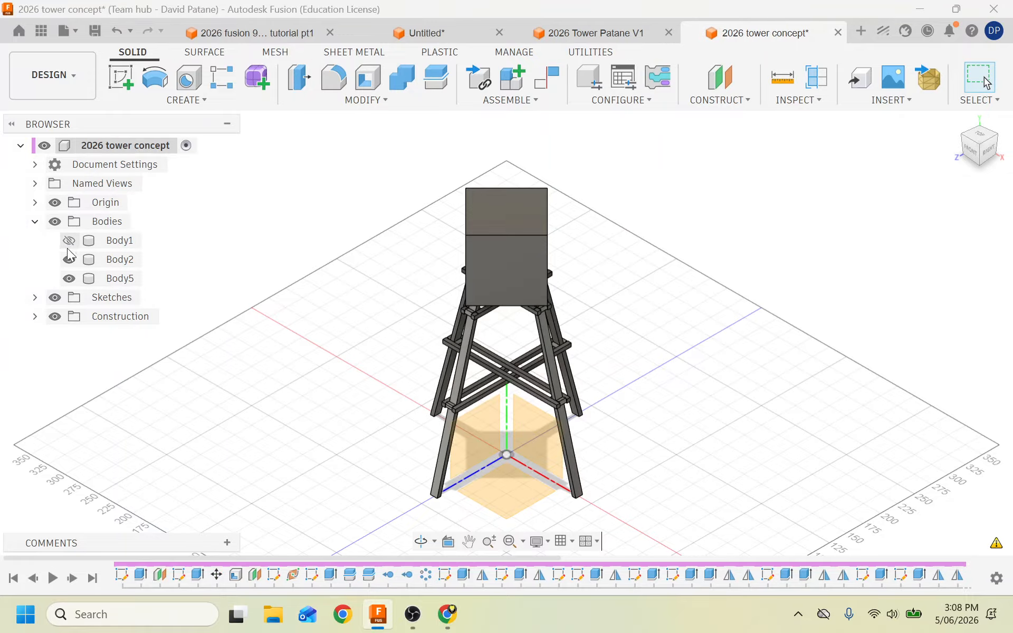
pyautogui.click(69, 259)
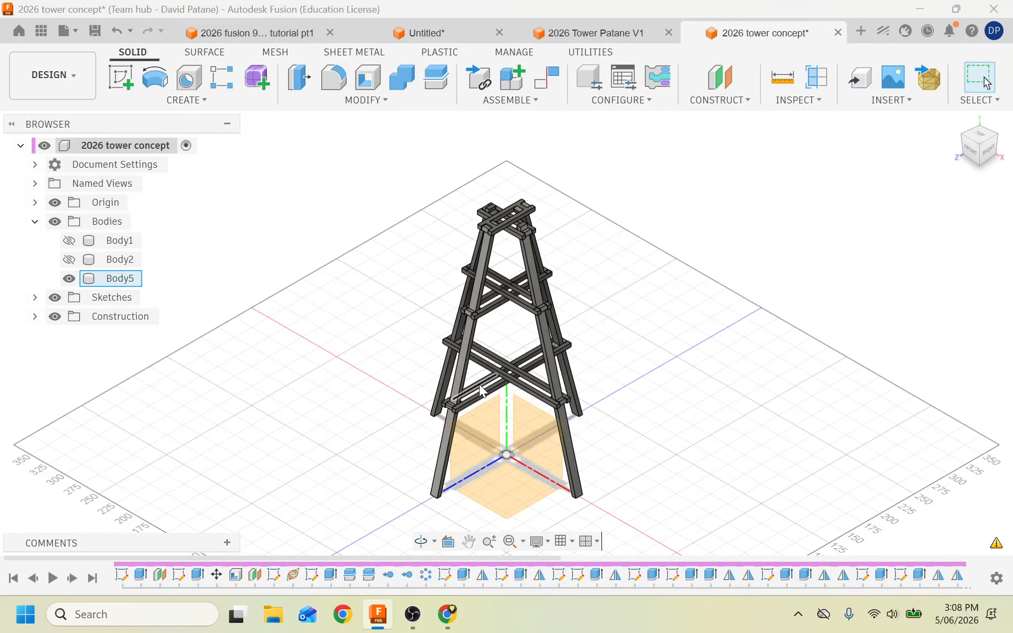
# Return to the 2026 fusion 9ent tower tutorial pt1 design.
pyautogui.scroll(5, 479, 384)
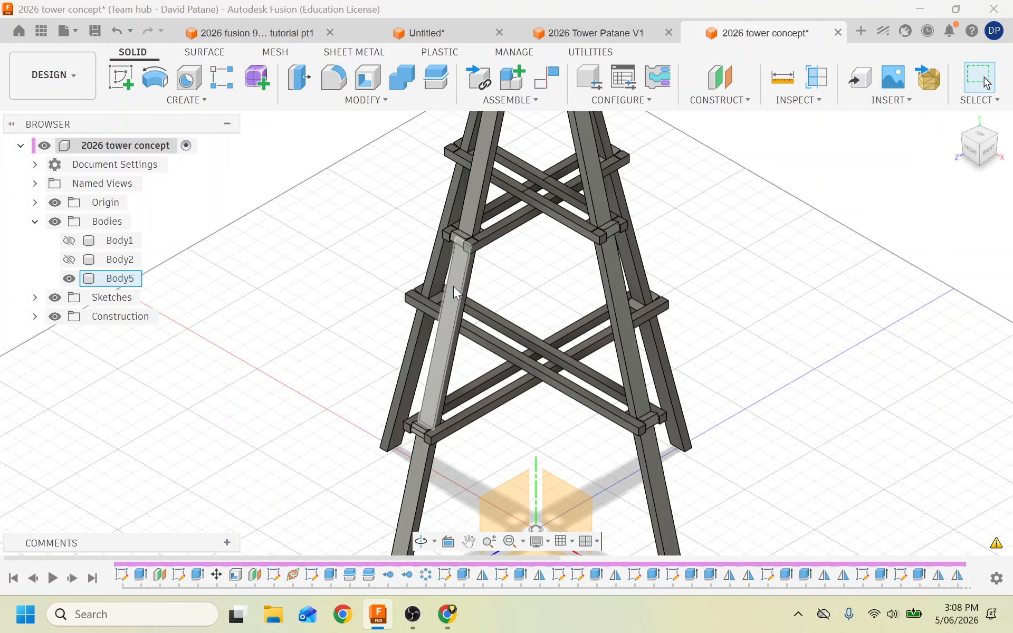
pyautogui.scroll(5, 496, 387)
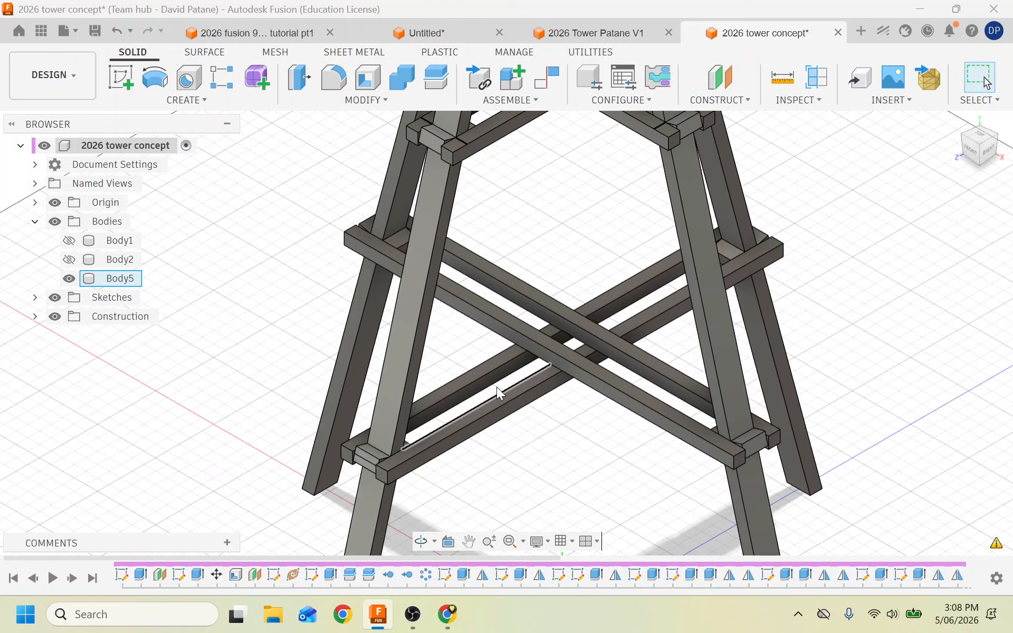
pyautogui.click(248, 33)
pyautogui.scroll(-3, 279, 227)
# Switch to the Simulation workspace and display the Static Stress results with minimum safety factor 0.008.
pyautogui.click(65, 74)
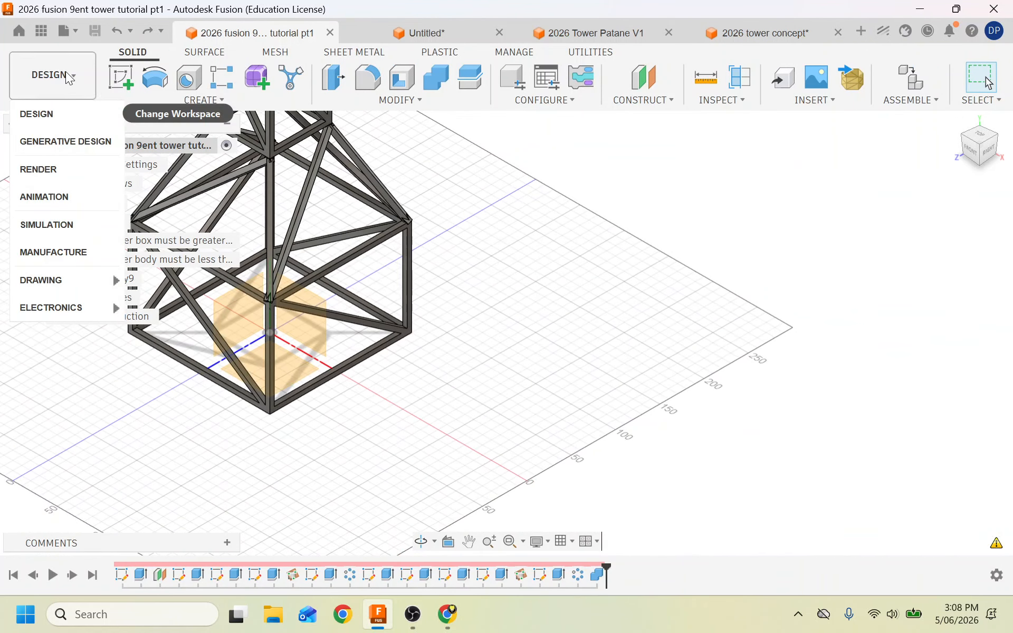
pyautogui.click(57, 224)
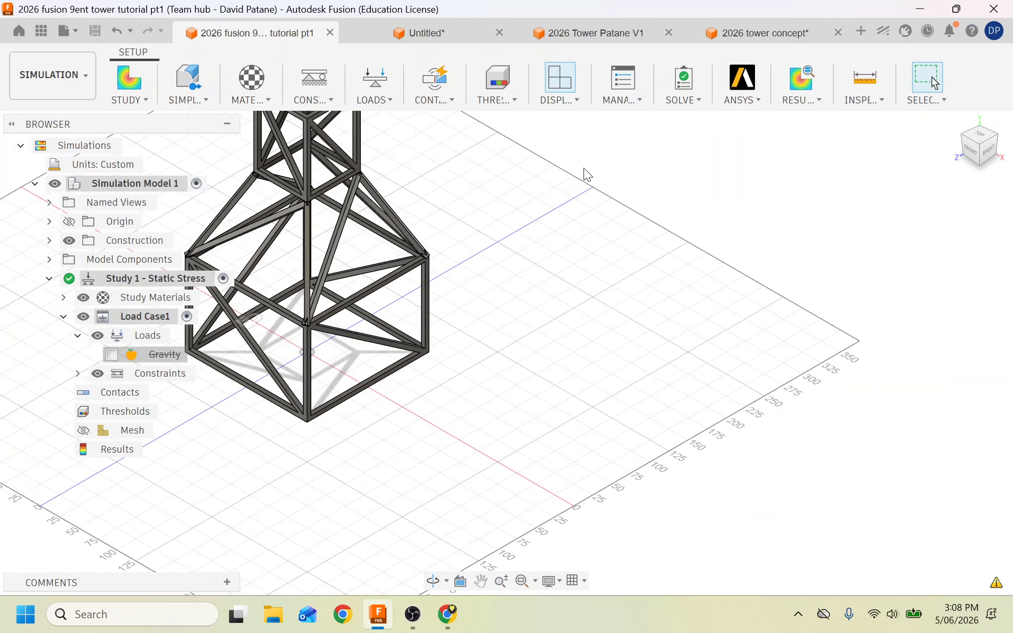
pyautogui.click(795, 89)
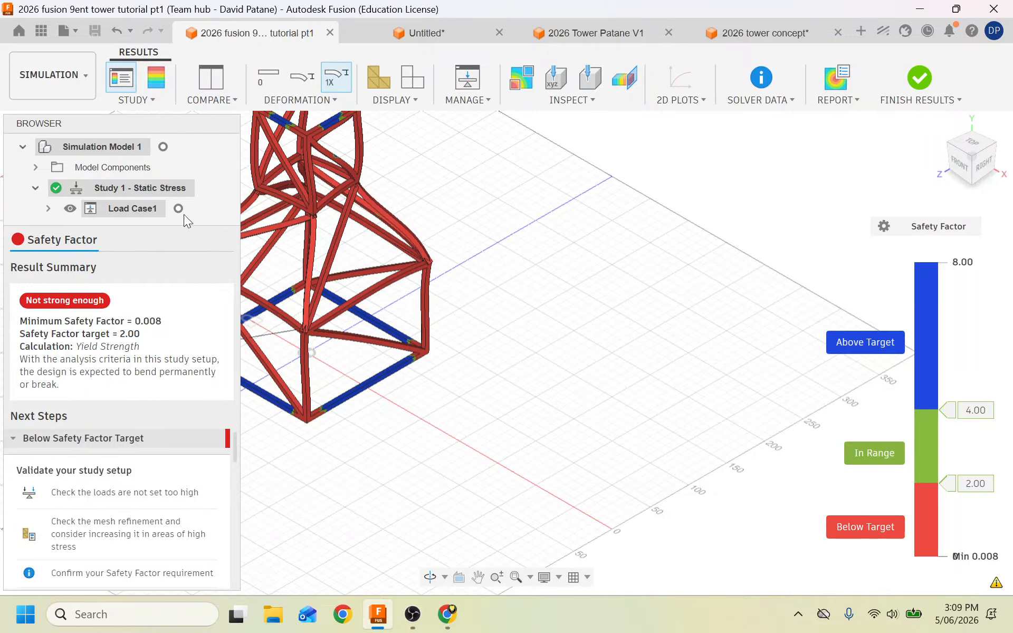
# Replace the safety factor plot with the Von Mises stress plot, 0.009 to 25,170.983 MPa.
pyautogui.click(153, 100)
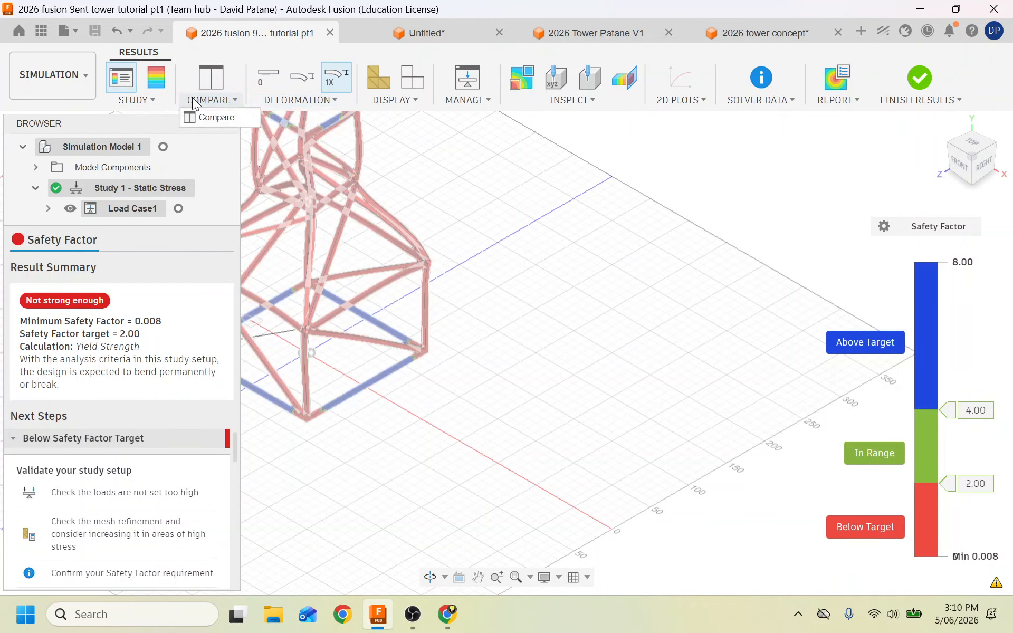
pyautogui.click(48, 209)
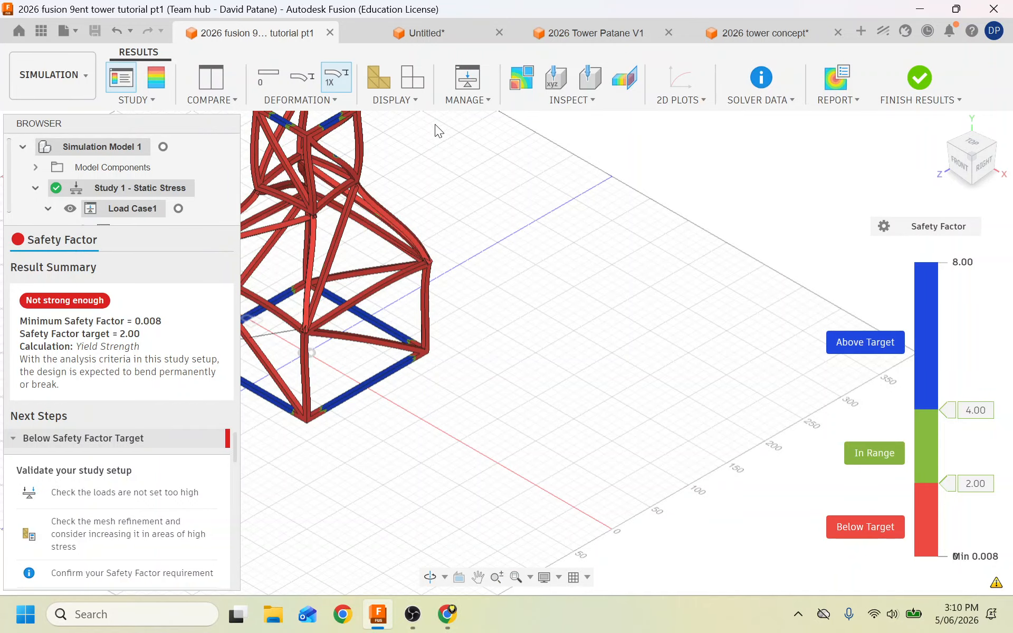
pyautogui.click(157, 82)
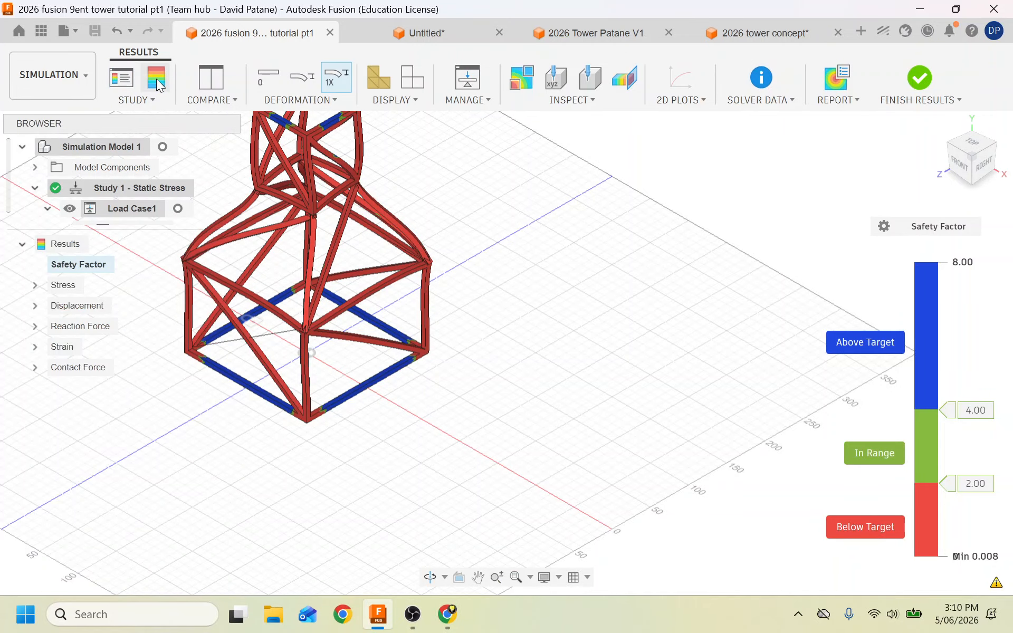
pyautogui.click(34, 285)
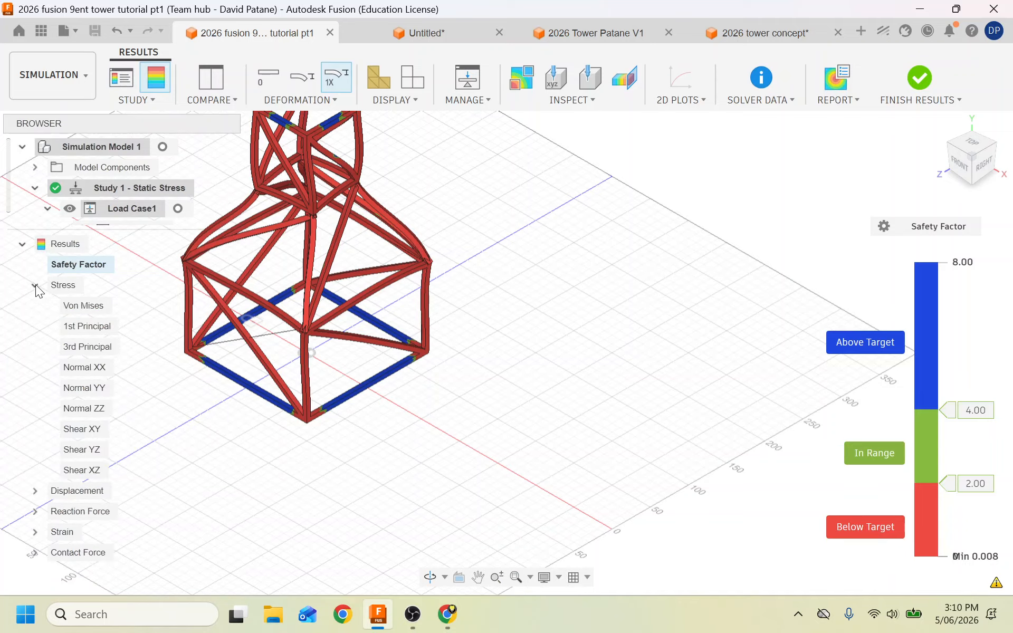
pyautogui.click(87, 312)
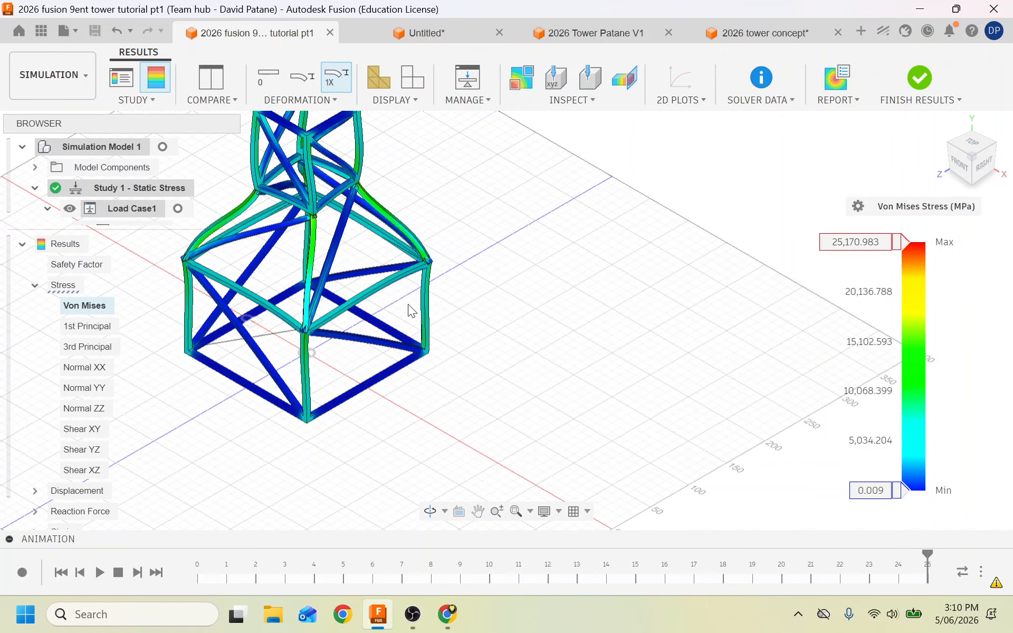
pyautogui.scroll(-5, 459, 280)
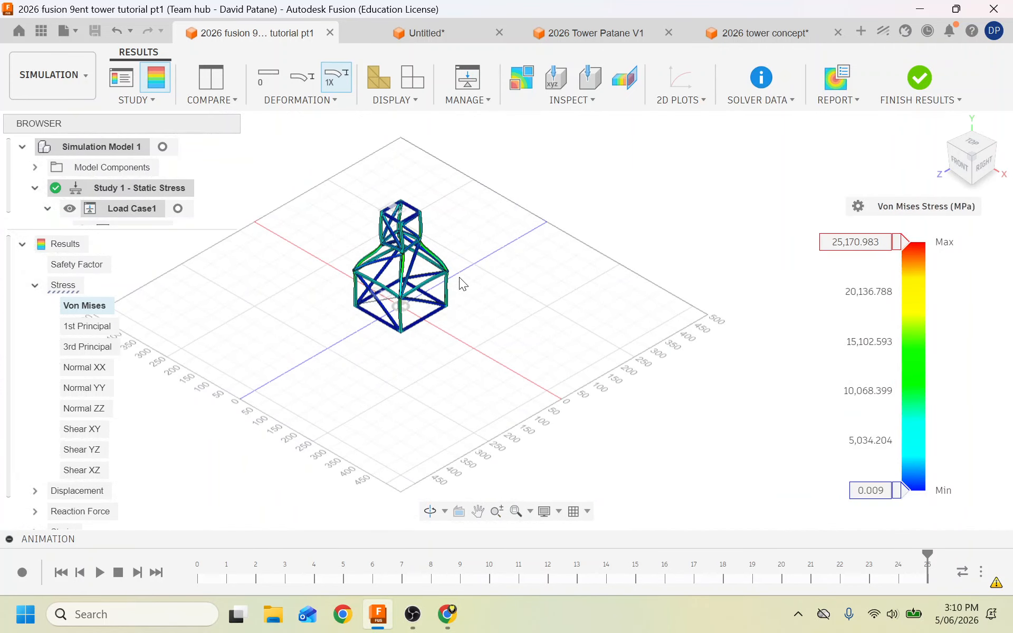
pyautogui.scroll(5, 459, 277)
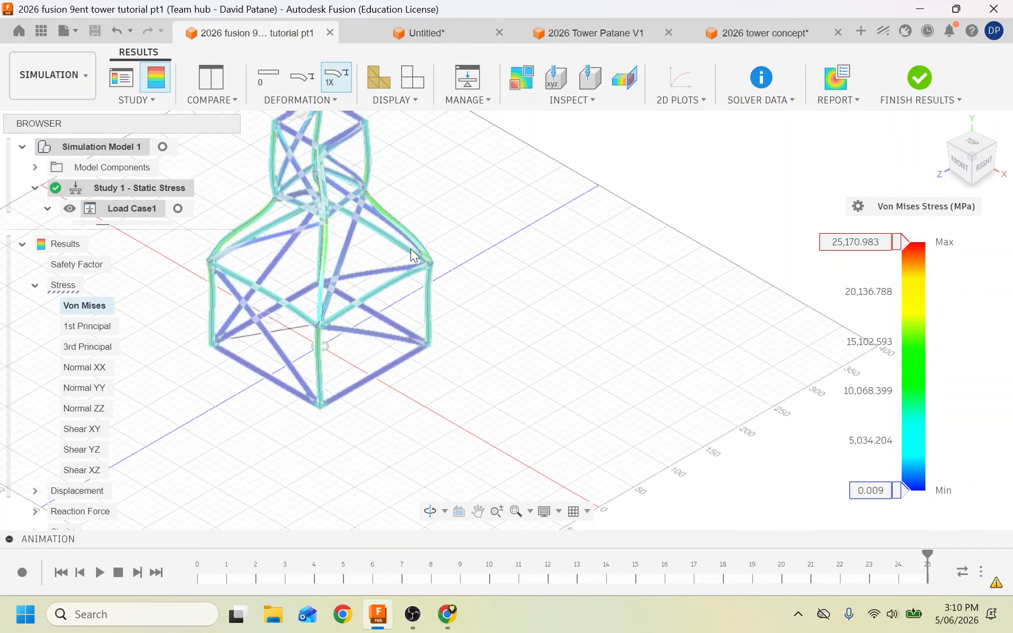
pyautogui.scroll(-3, 410, 248)
pyautogui.scroll(6, 380, 197)
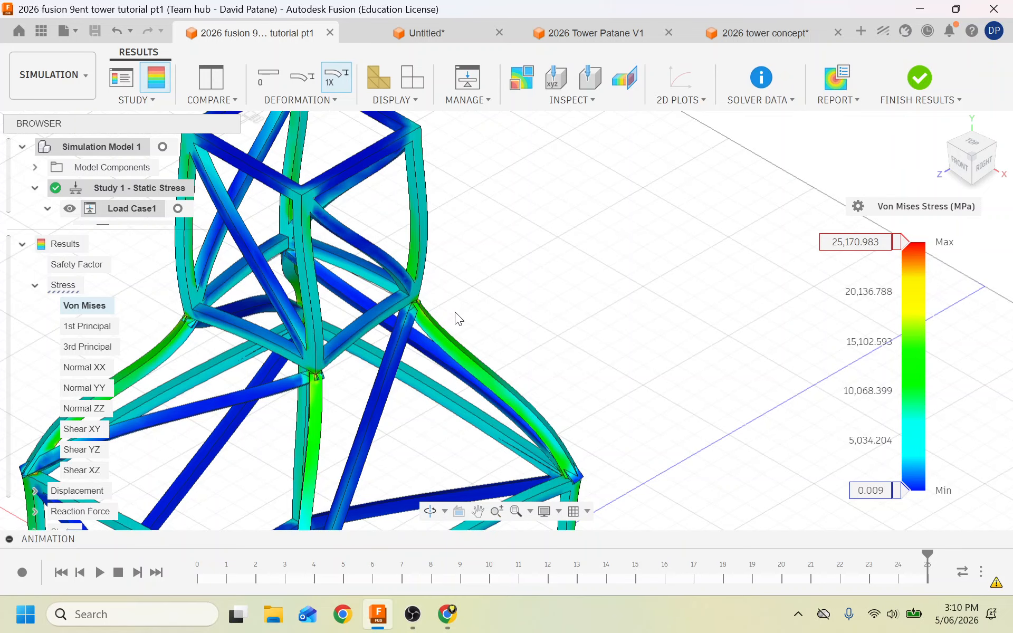
pyautogui.scroll(-6, 448, 411)
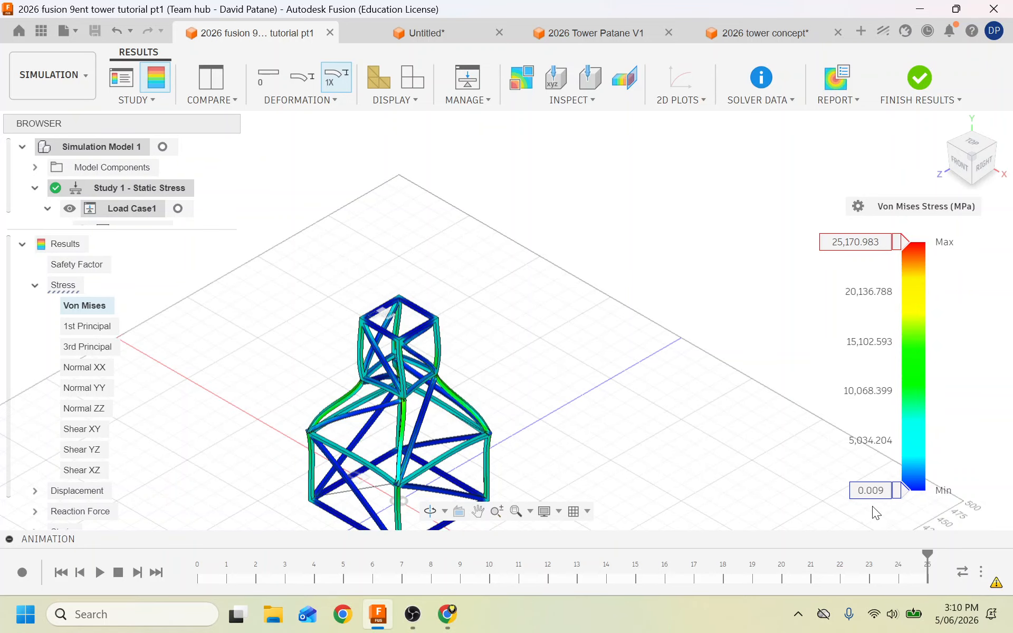
# Raise the Von Mises legend minimum to 10,268.622 MPa so only high-stress members stay coloured.
pyautogui.moveTo(899, 500); pyautogui.dragTo(906, 453)
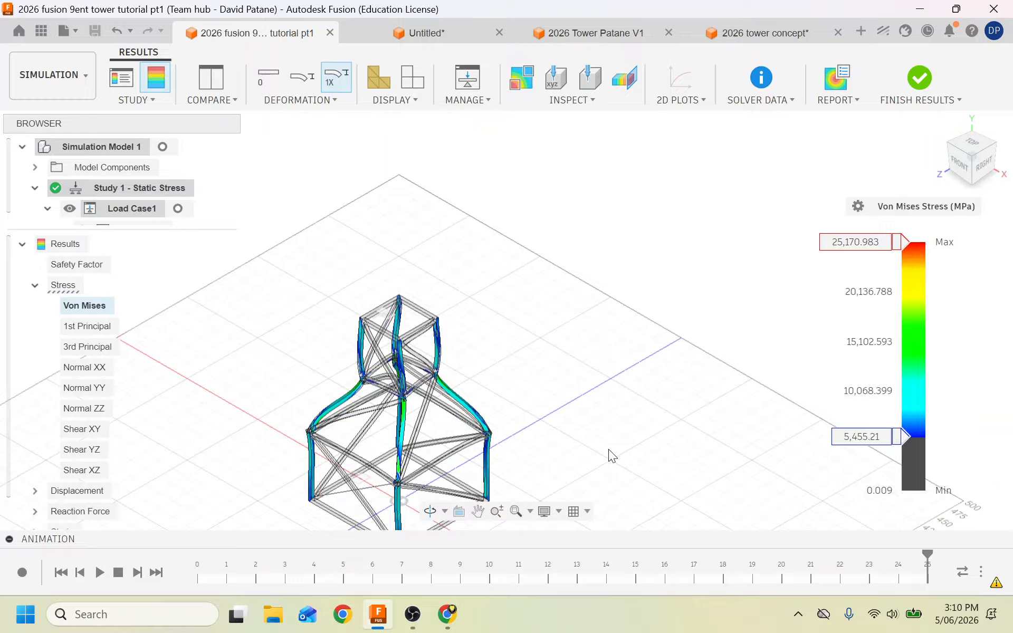
pyautogui.scroll(-5, 609, 448)
pyautogui.scroll(8, 575, 481)
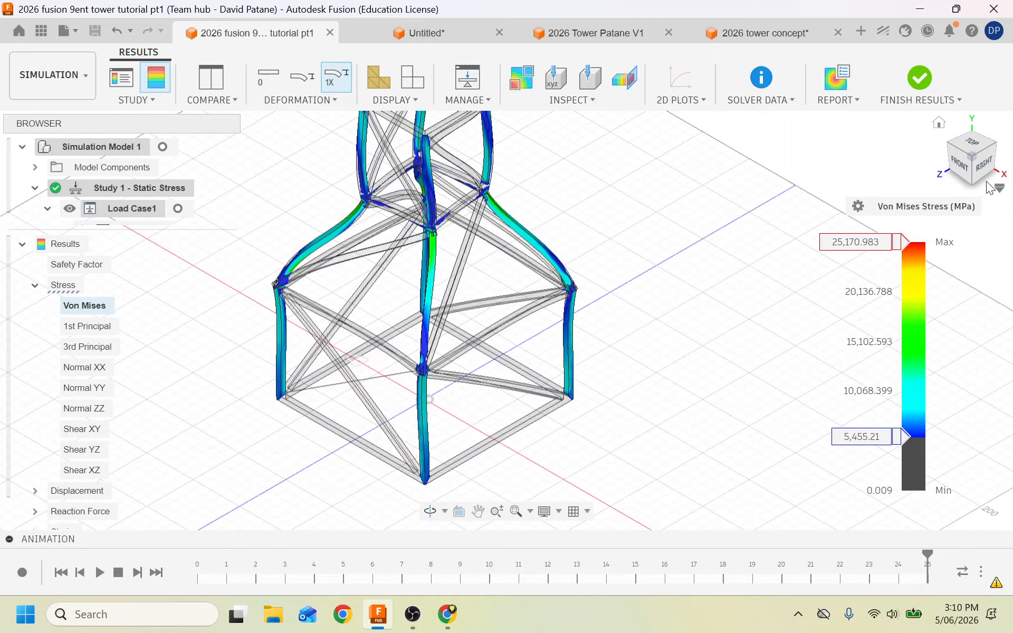
pyautogui.moveTo(979, 152); pyautogui.dragTo(851, 131)
pyautogui.scroll(10, 445, 210)
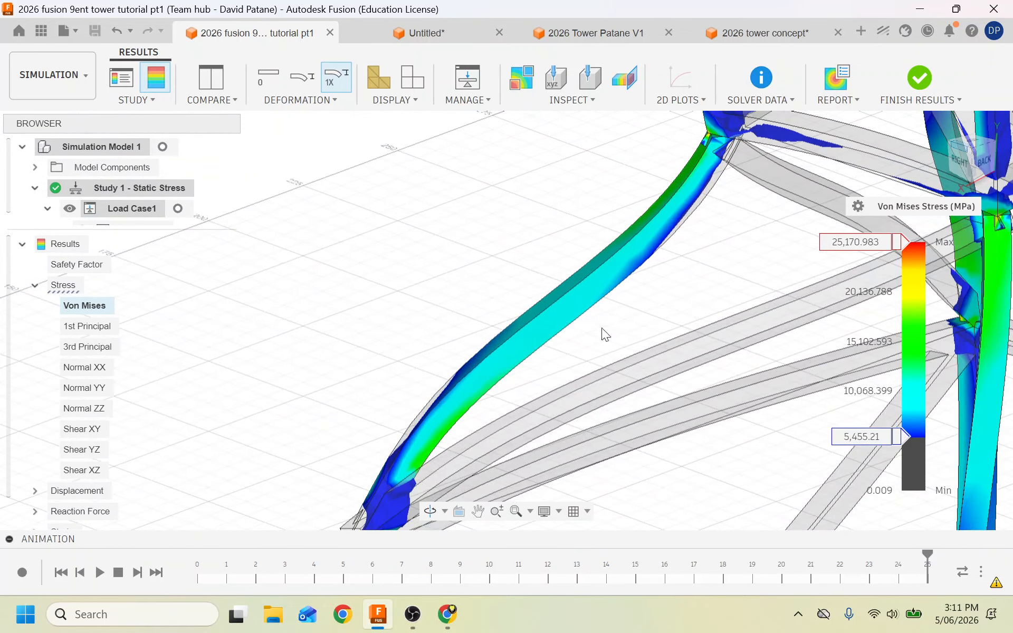
pyautogui.scroll(3, 601, 327)
pyautogui.scroll(-8, 499, 294)
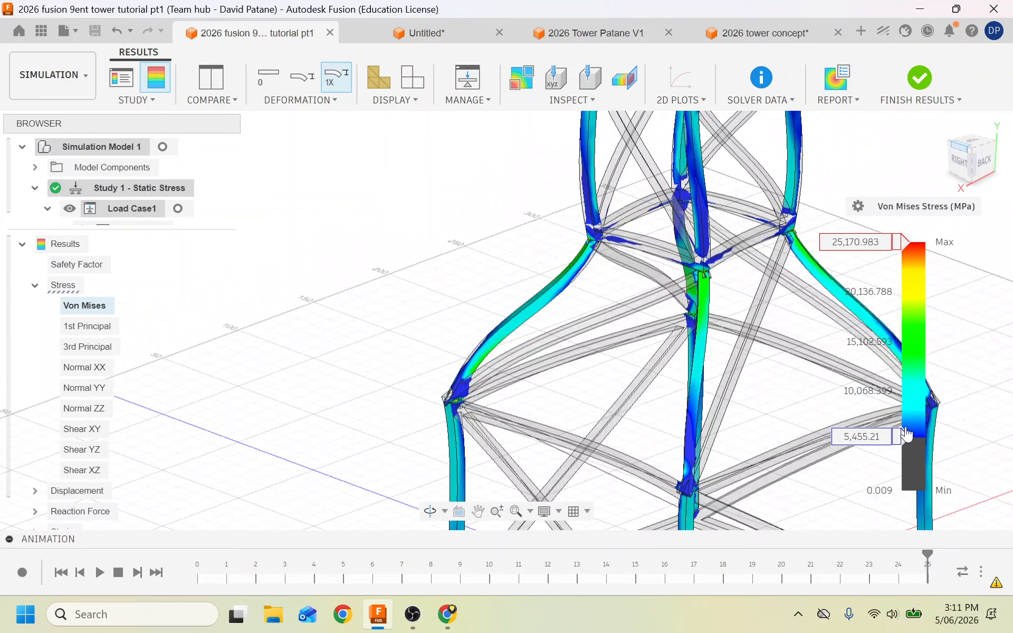
pyautogui.moveTo(905, 437); pyautogui.dragTo(911, 389)
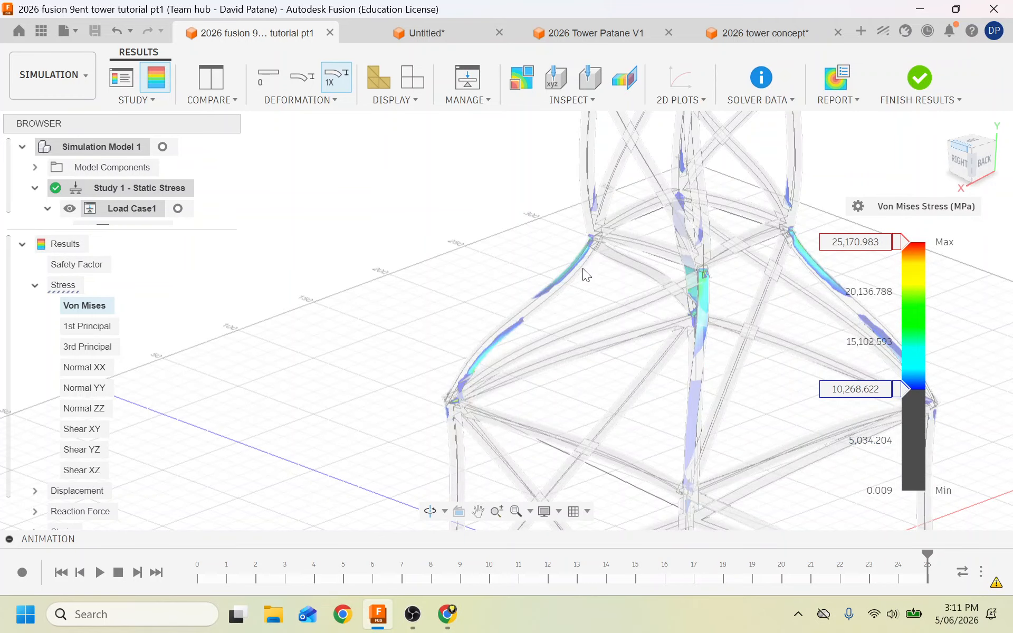
pyautogui.scroll(-2, 400, 367)
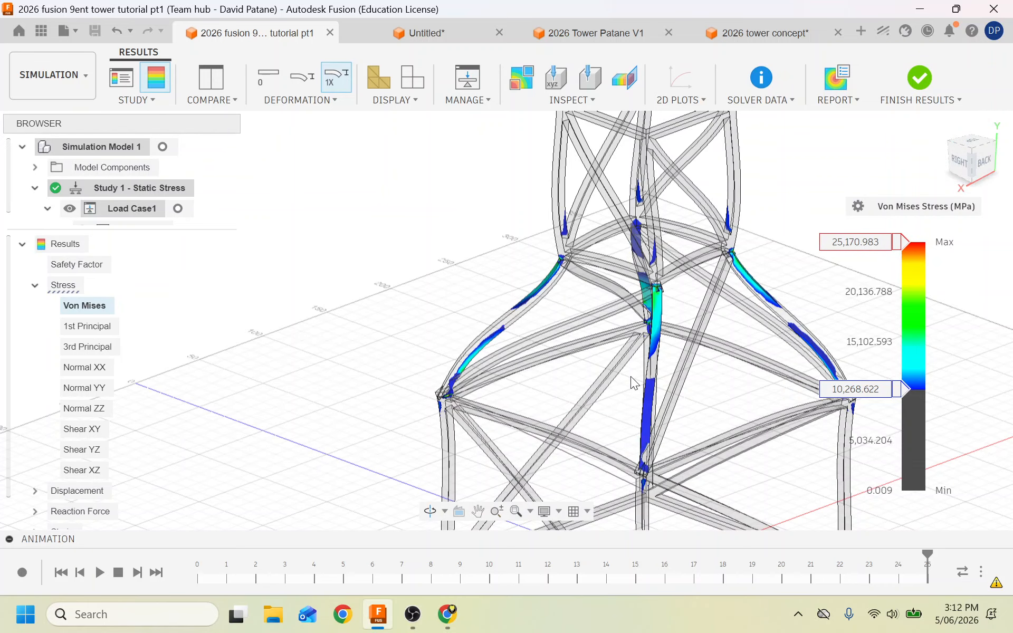
pyautogui.scroll(-3, 631, 376)
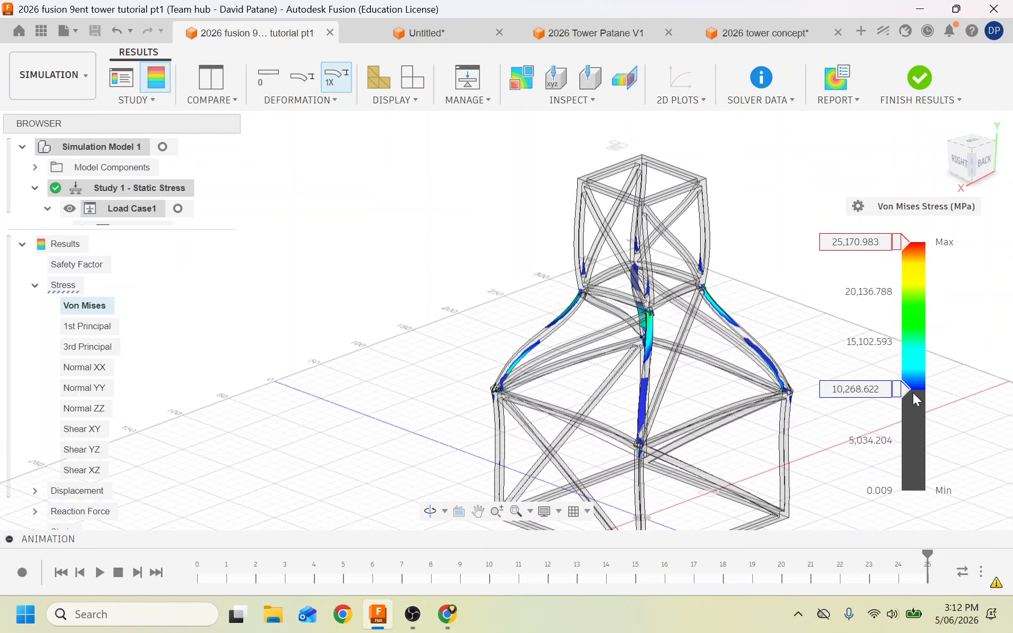
# Reset the Von Mises legend minimum to 0.009 MPa and zoom around the tower base.
pyautogui.moveTo(907, 399); pyautogui.dragTo(908, 490)
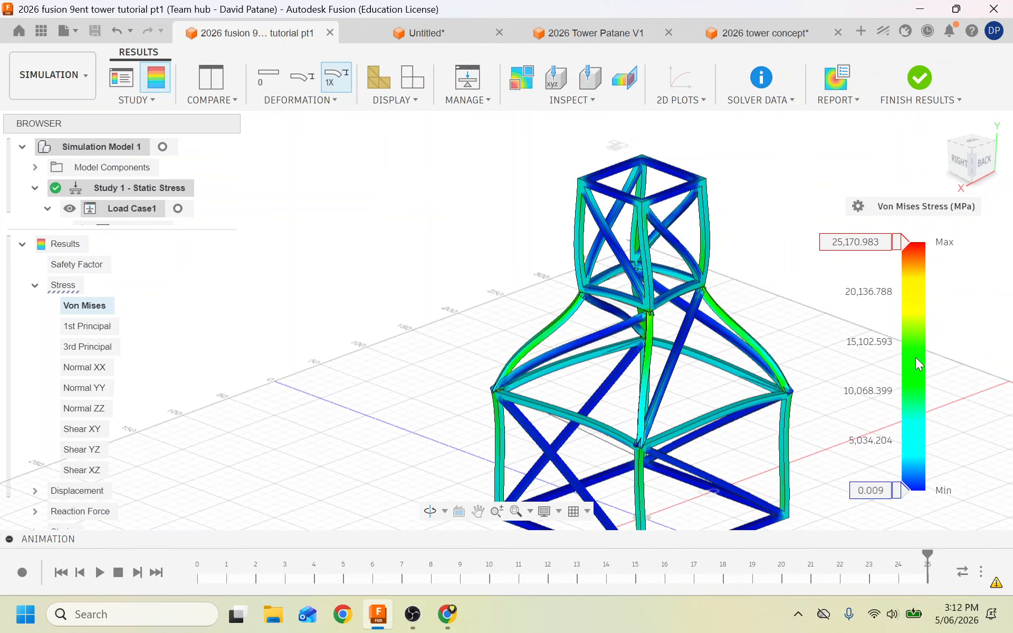
pyautogui.scroll(-3, 722, 443)
pyautogui.scroll(4, 649, 515)
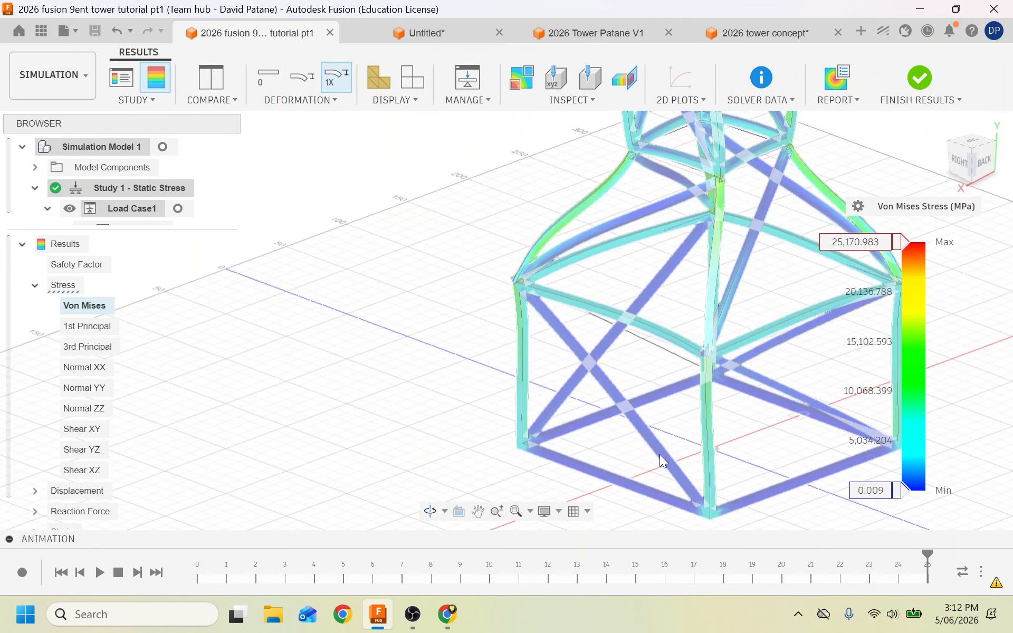
pyautogui.scroll(-3, 361, 373)
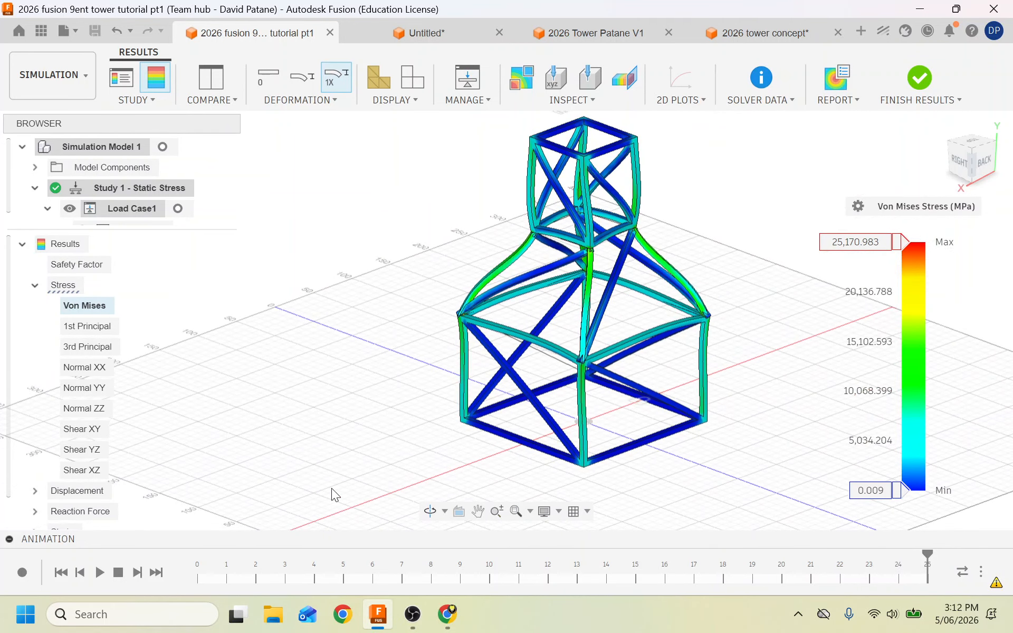
pyautogui.scroll(5, 575, 443)
pyautogui.scroll(3, 571, 433)
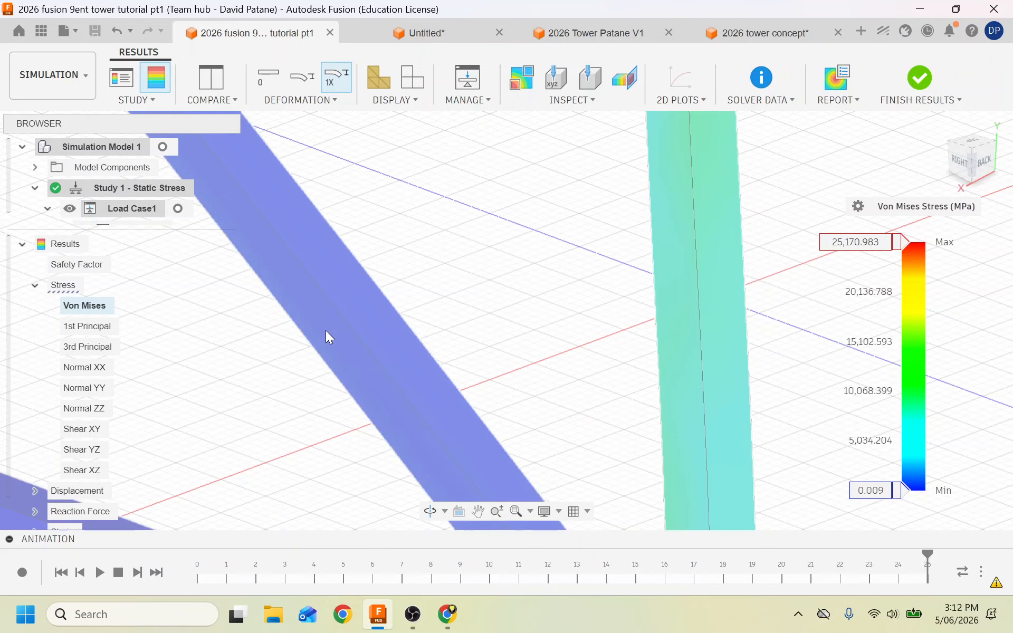
pyautogui.scroll(5, 325, 330)
pyautogui.scroll(-3, 325, 331)
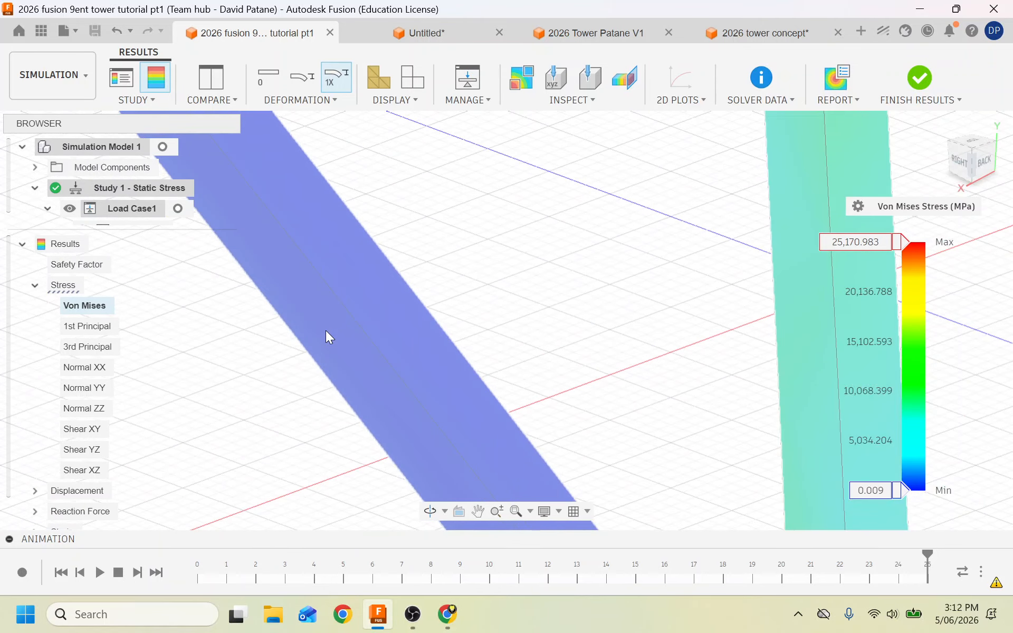
pyautogui.scroll(-3, 325, 330)
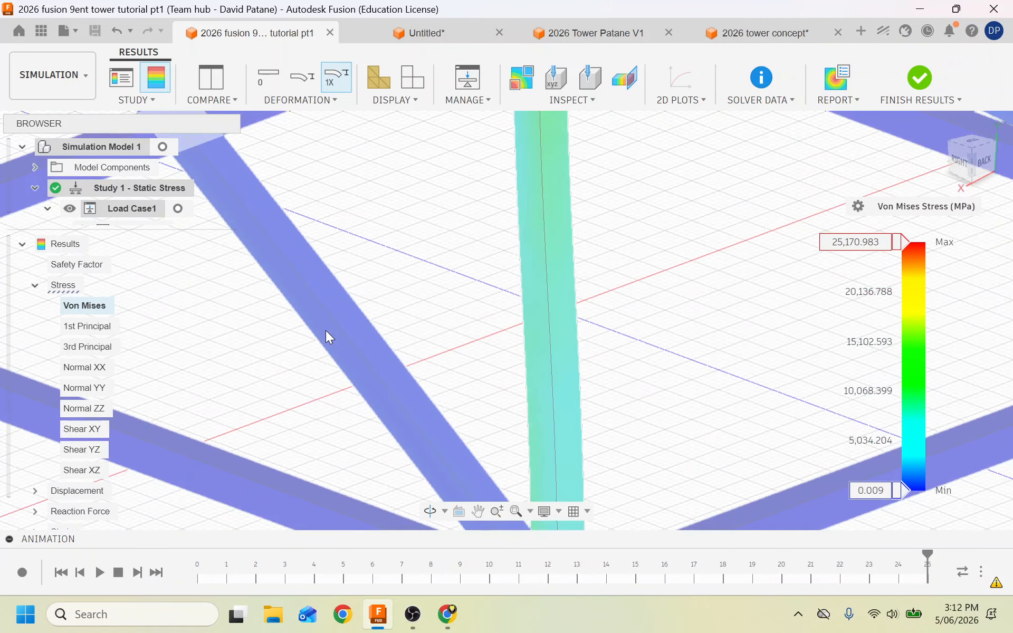
pyautogui.scroll(-3, 325, 330)
pyautogui.scroll(-2, 325, 330)
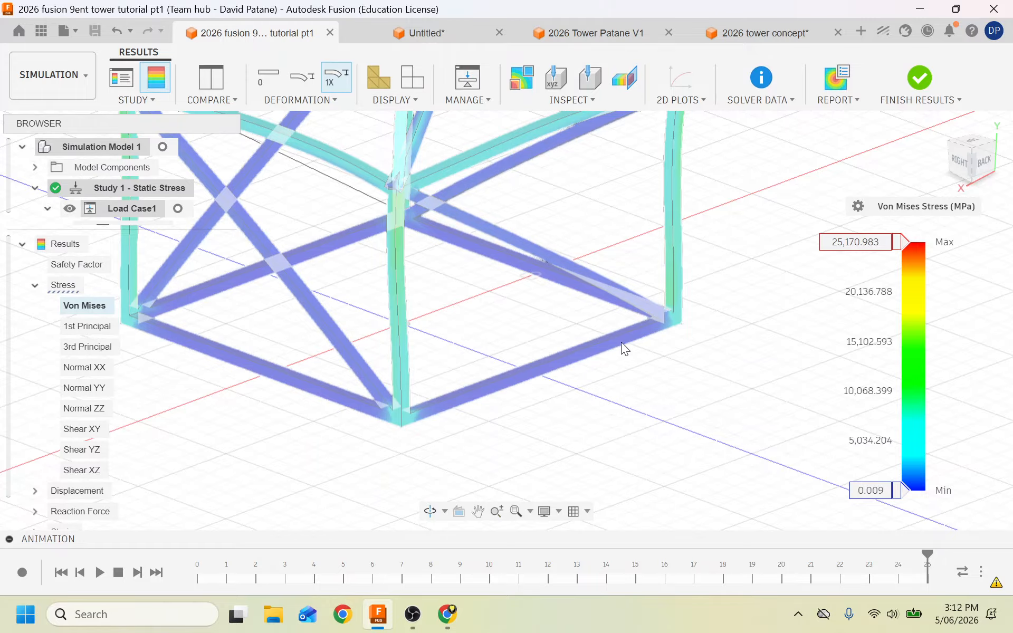
pyautogui.click(48, 65)
# Return to the Design workspace and save the tower as '2026 fusion 9ent tower tutorial pt1 V2'.
pyautogui.click(52, 113)
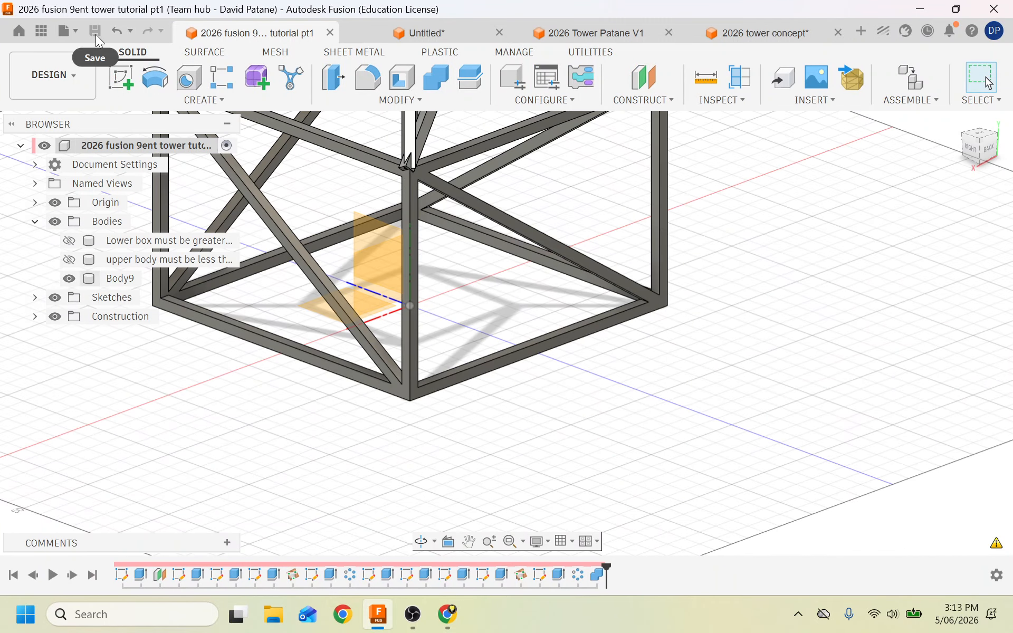
pyautogui.click(74, 34)
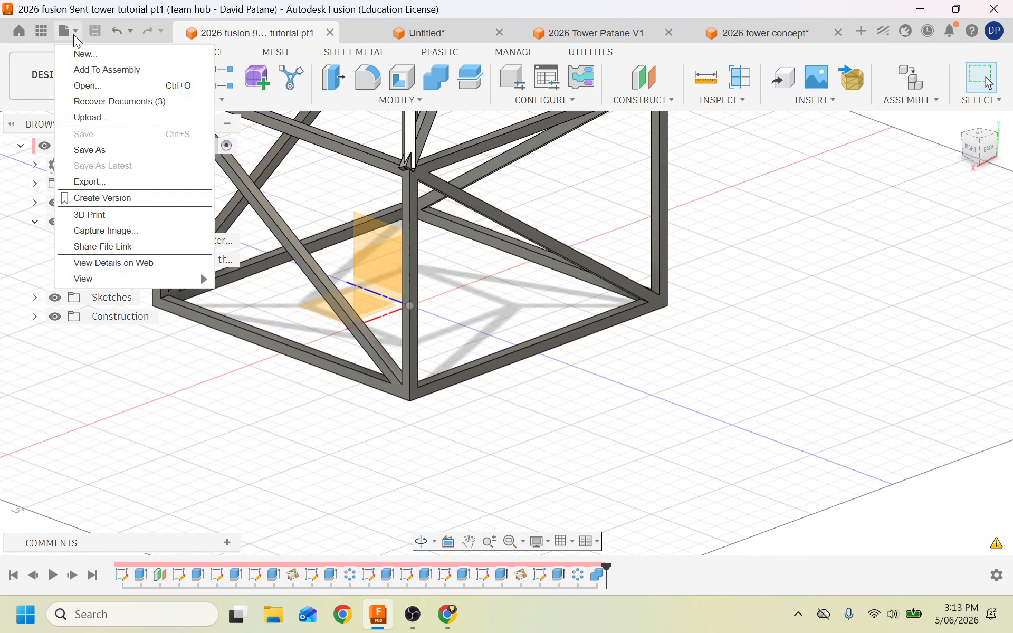
pyautogui.click(109, 144)
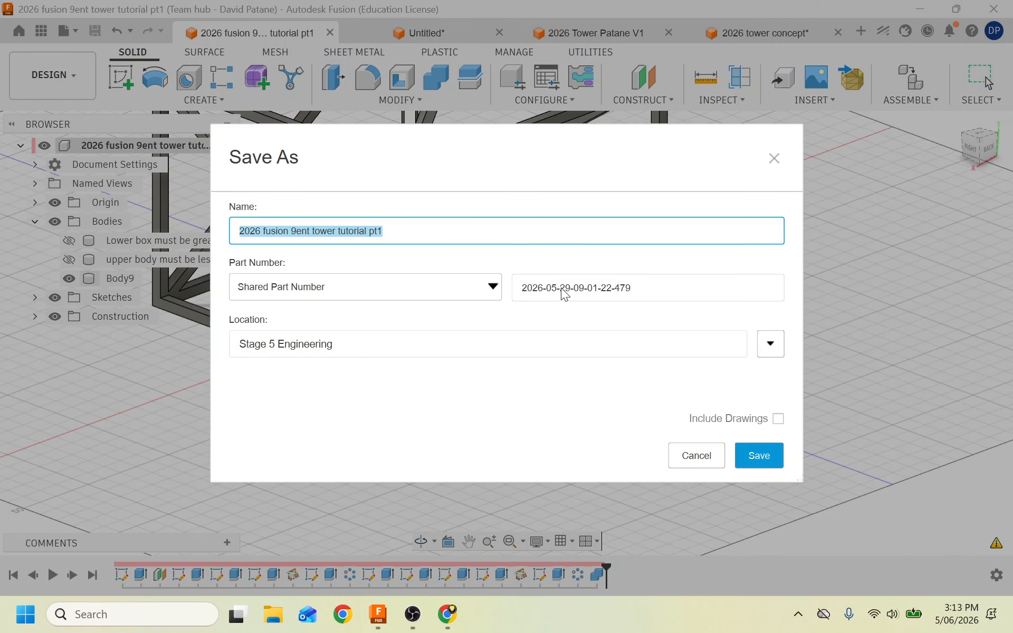
pyautogui.click(452, 231)
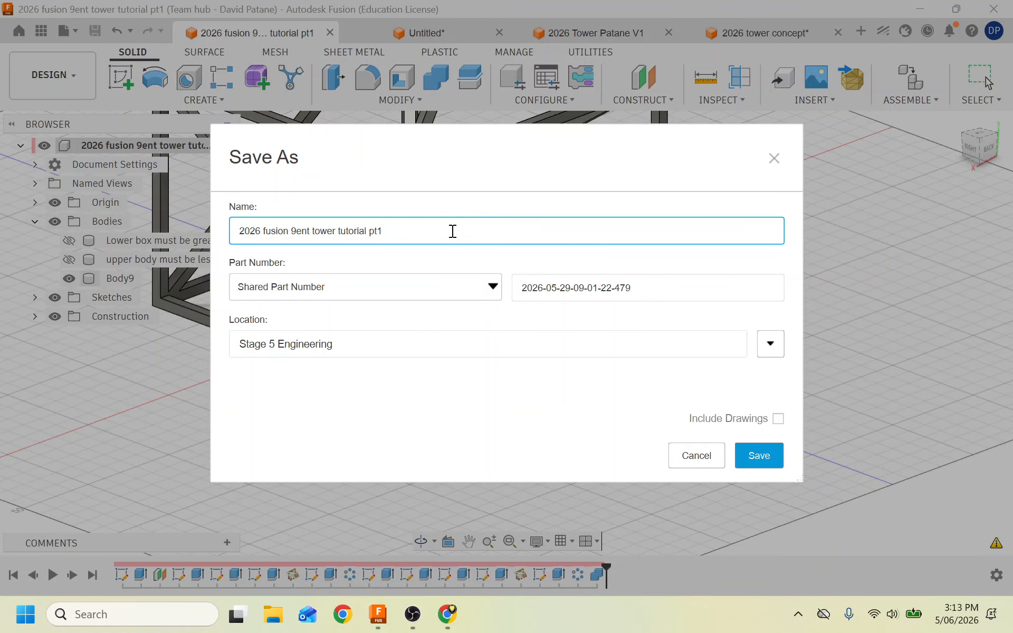
pyautogui.write('V2')
pyautogui.click(763, 459)
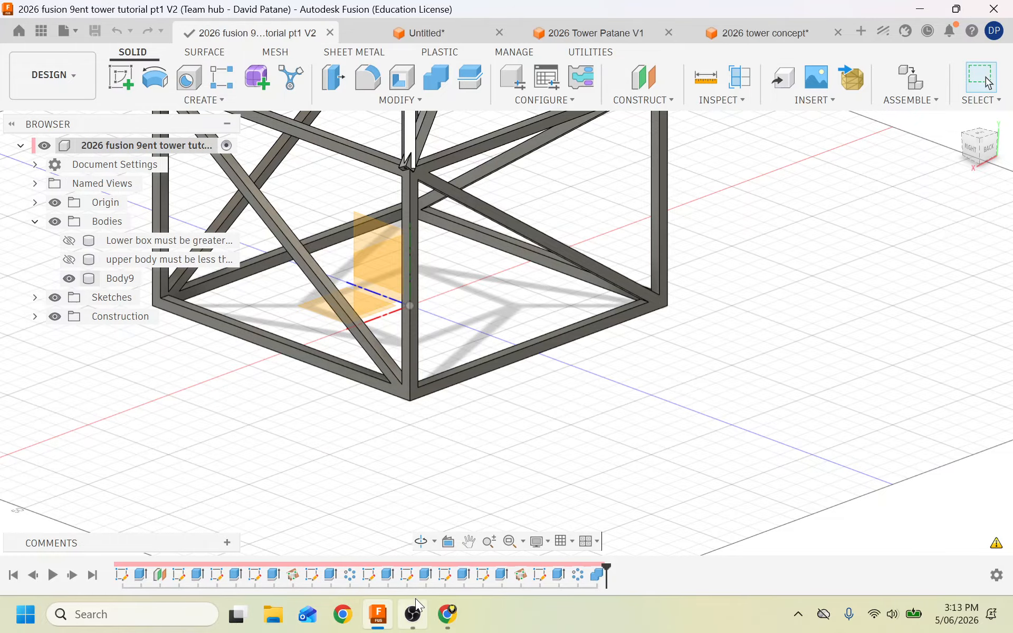
pyautogui.moveTo(416, 599)
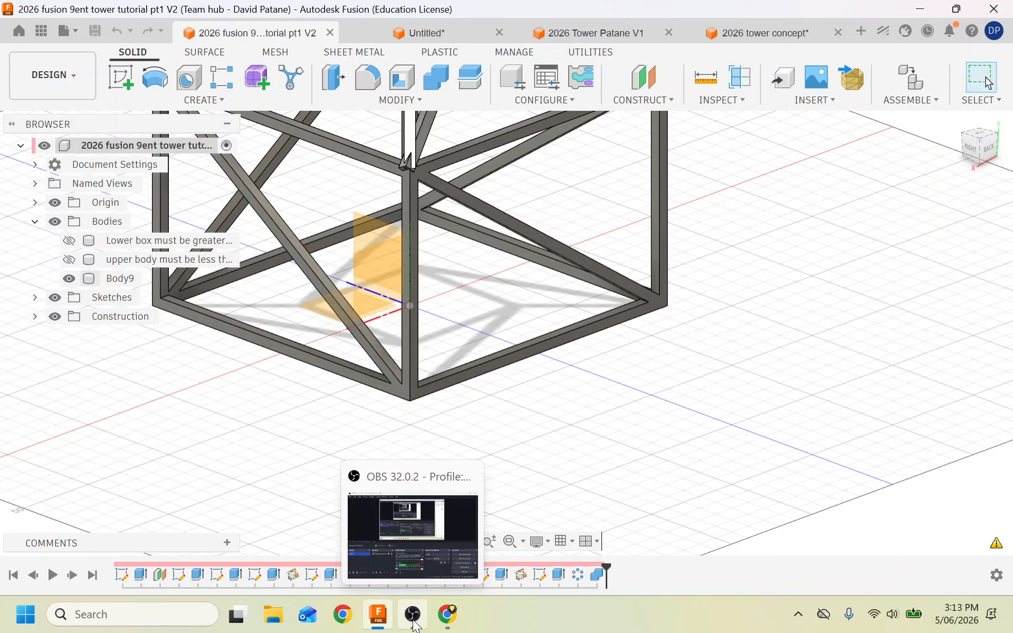